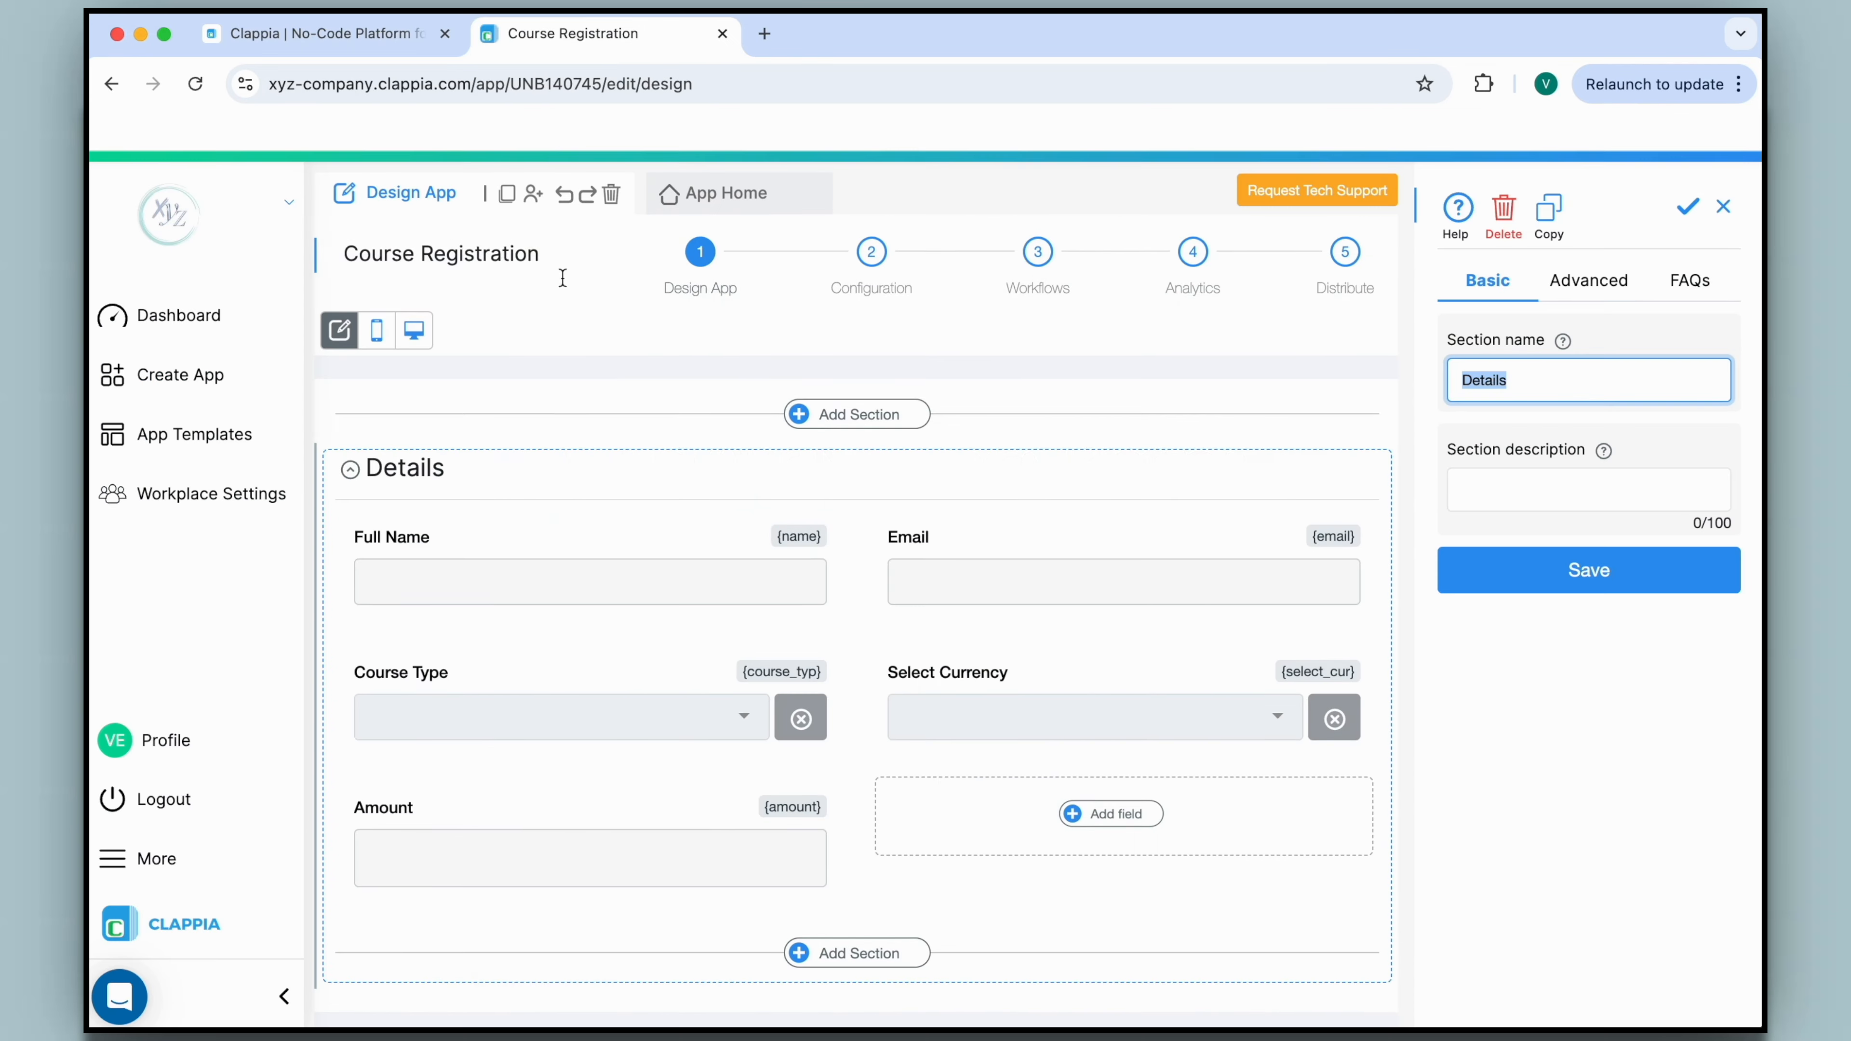
# Add a Payment Gateway field from the Data Input Blocks to the Details section.
pyautogui.scroll(-3, 866, 467)
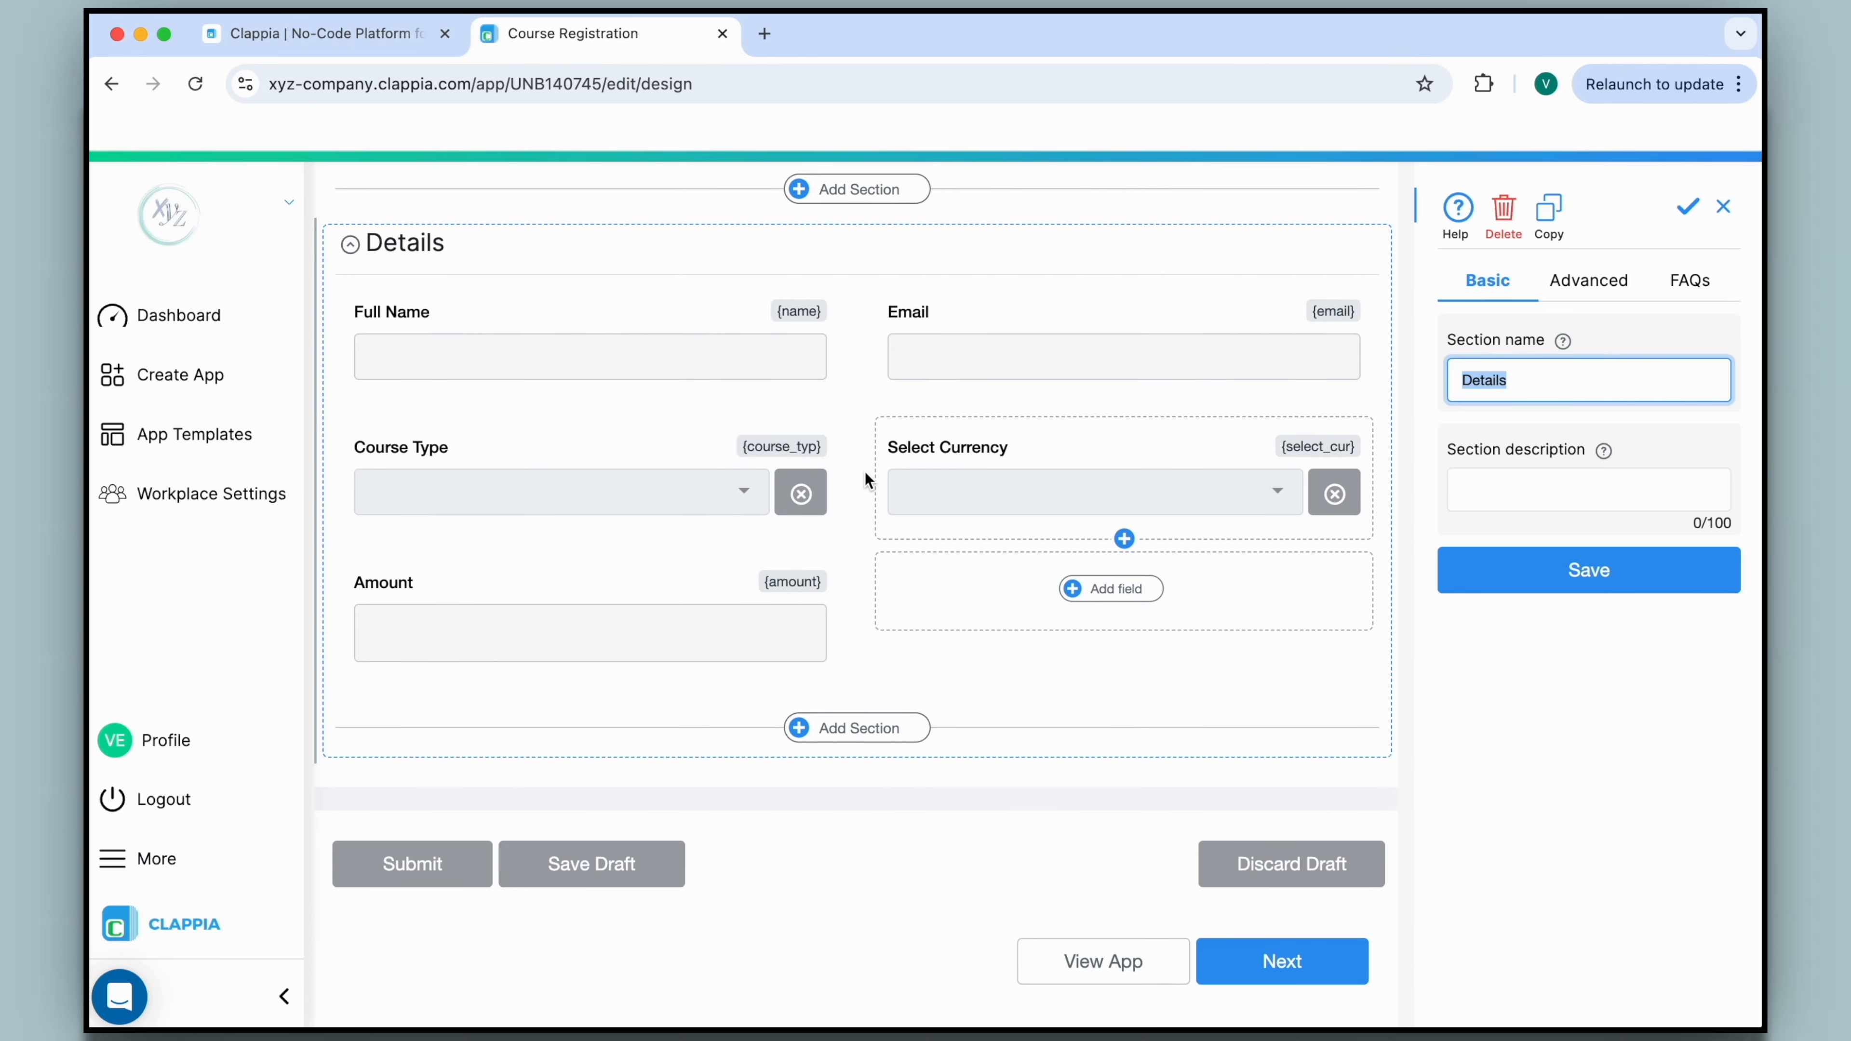
pyautogui.click(1134, 599)
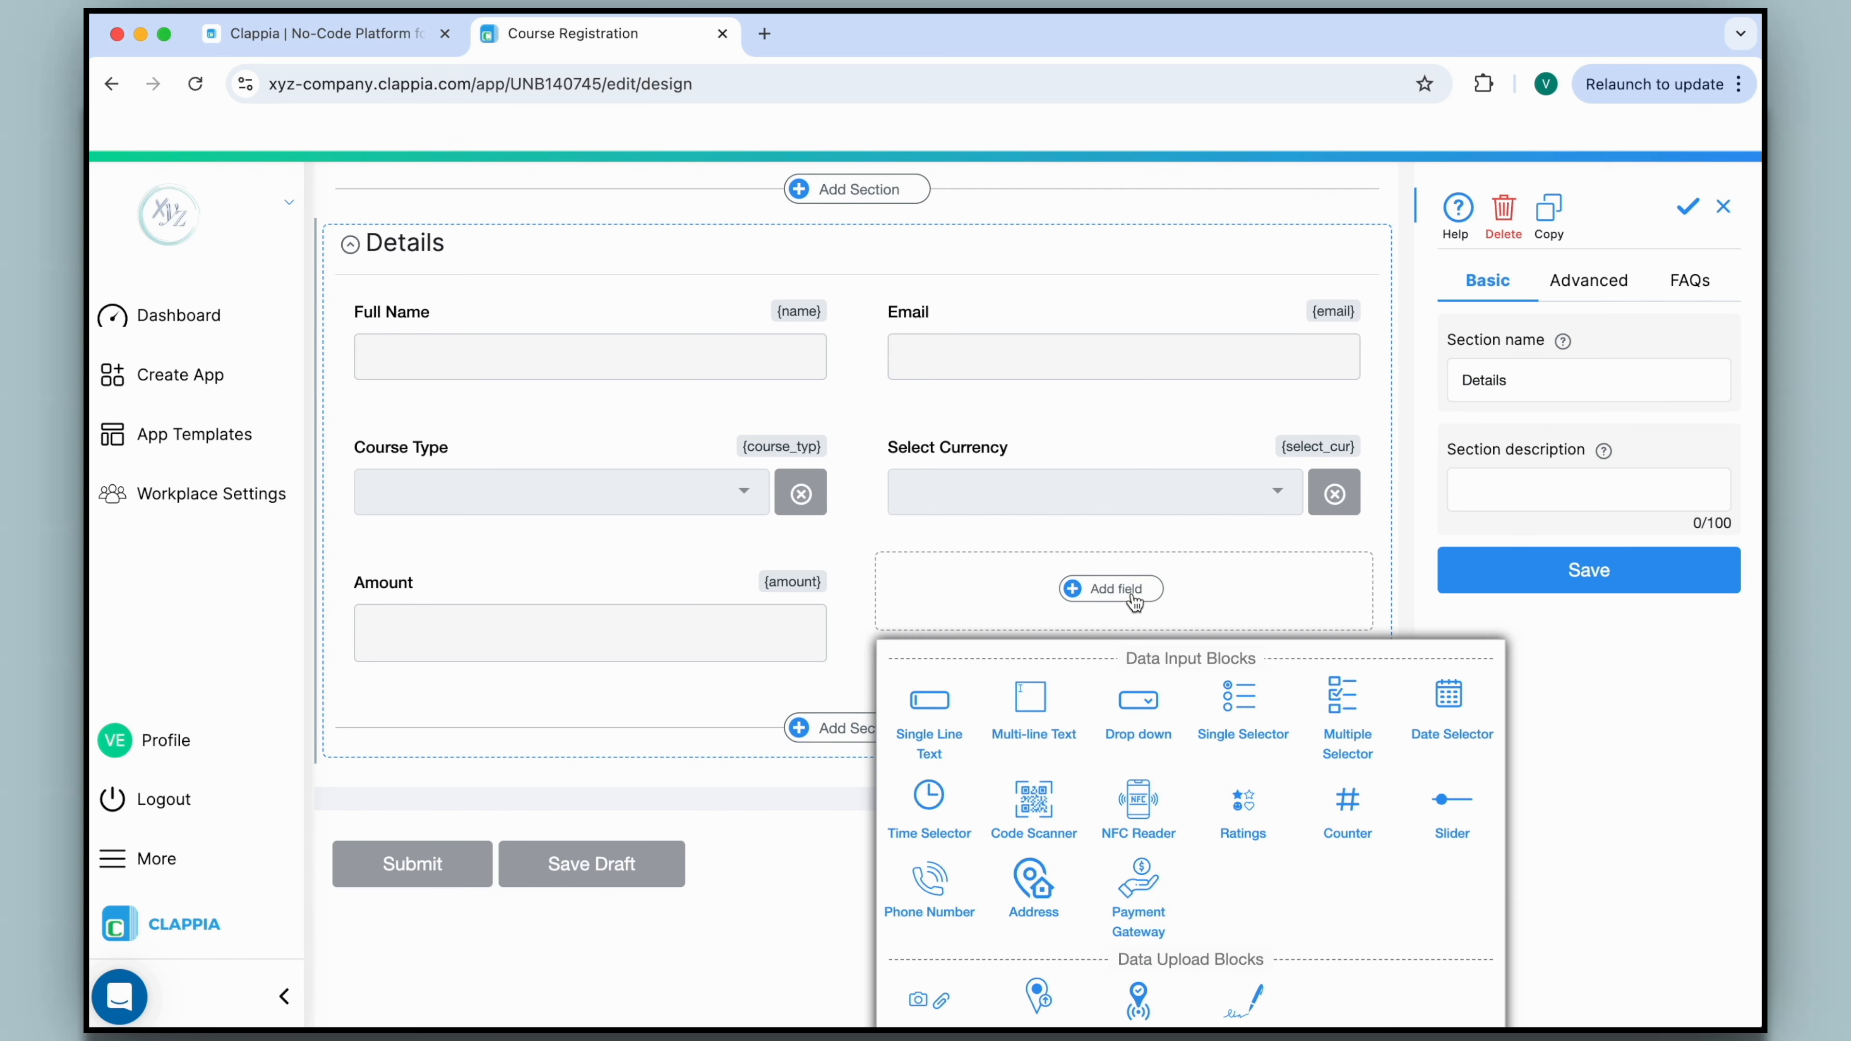
pyautogui.scroll(-4, 1134, 600)
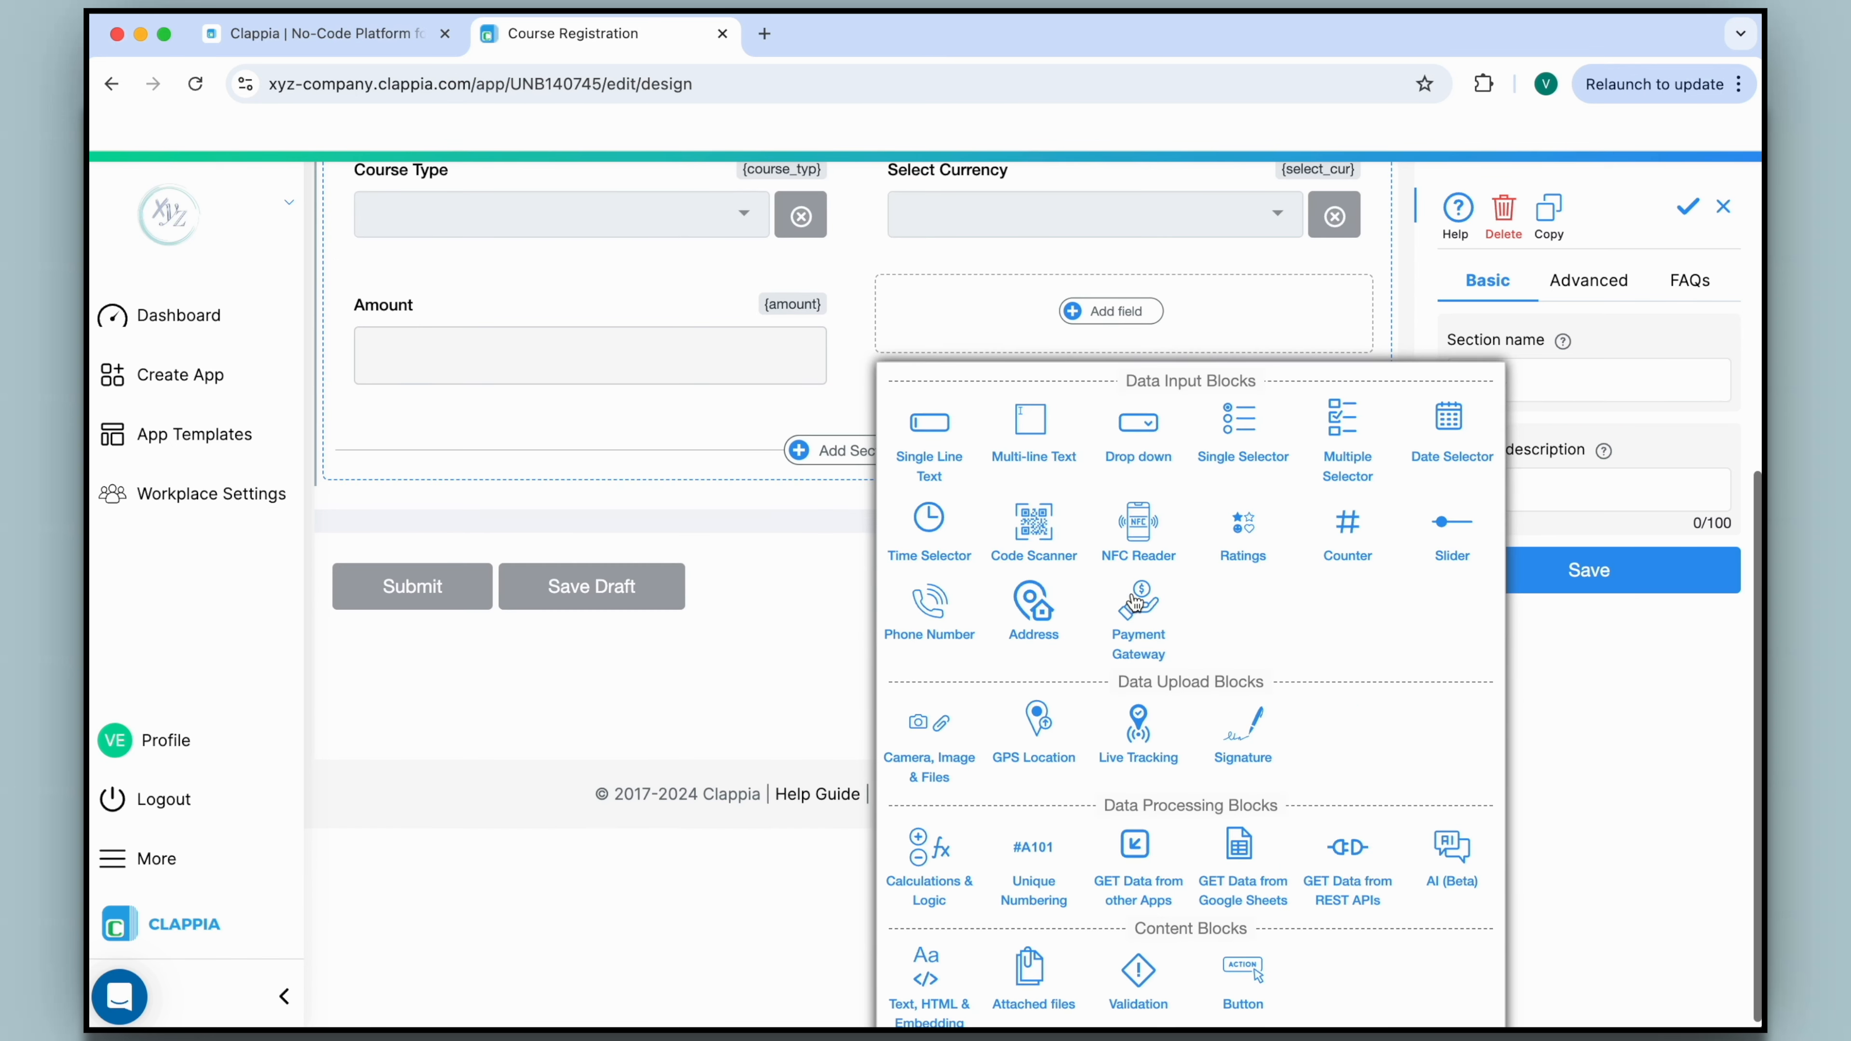
pyautogui.click(1166, 641)
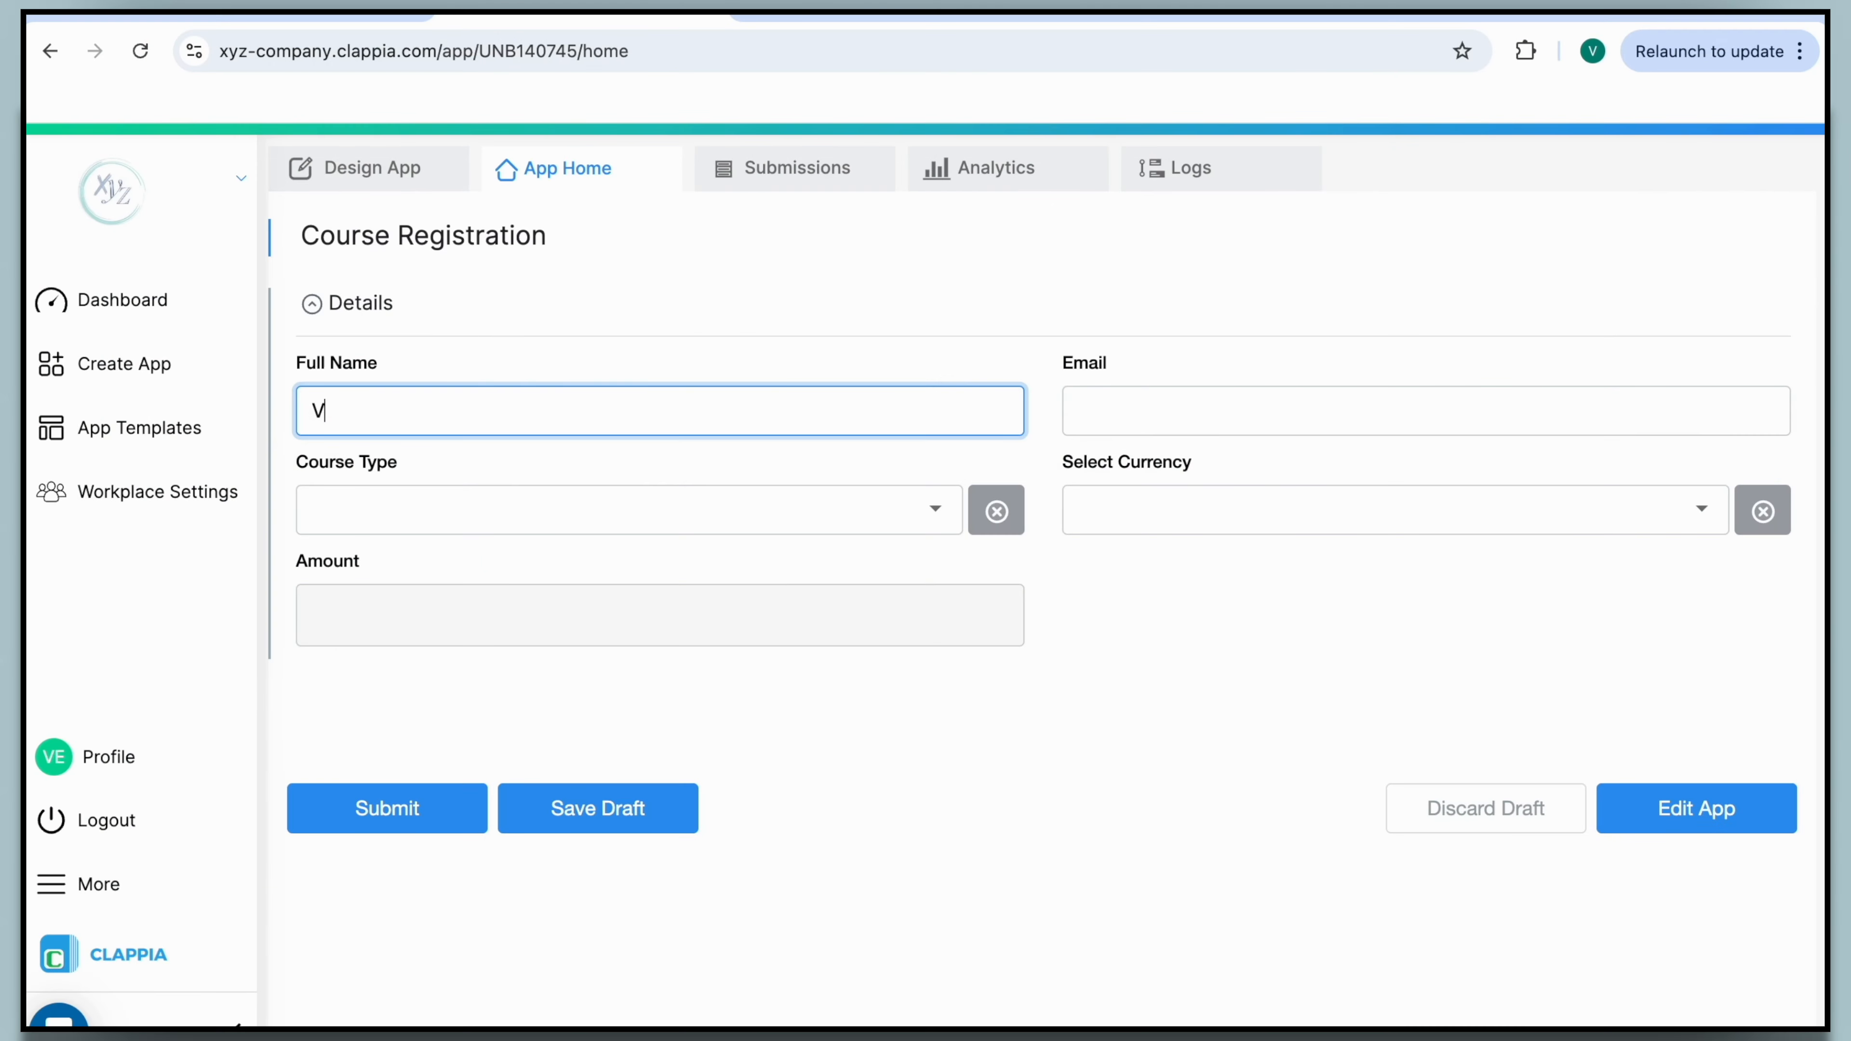
# Fill in the registrant's name and e-mail, choose Beginner and INR, then start Click to Pay.
pyautogui.write('erin')
pyautogui.press('Tab')
pyautogui.click(924, 508)
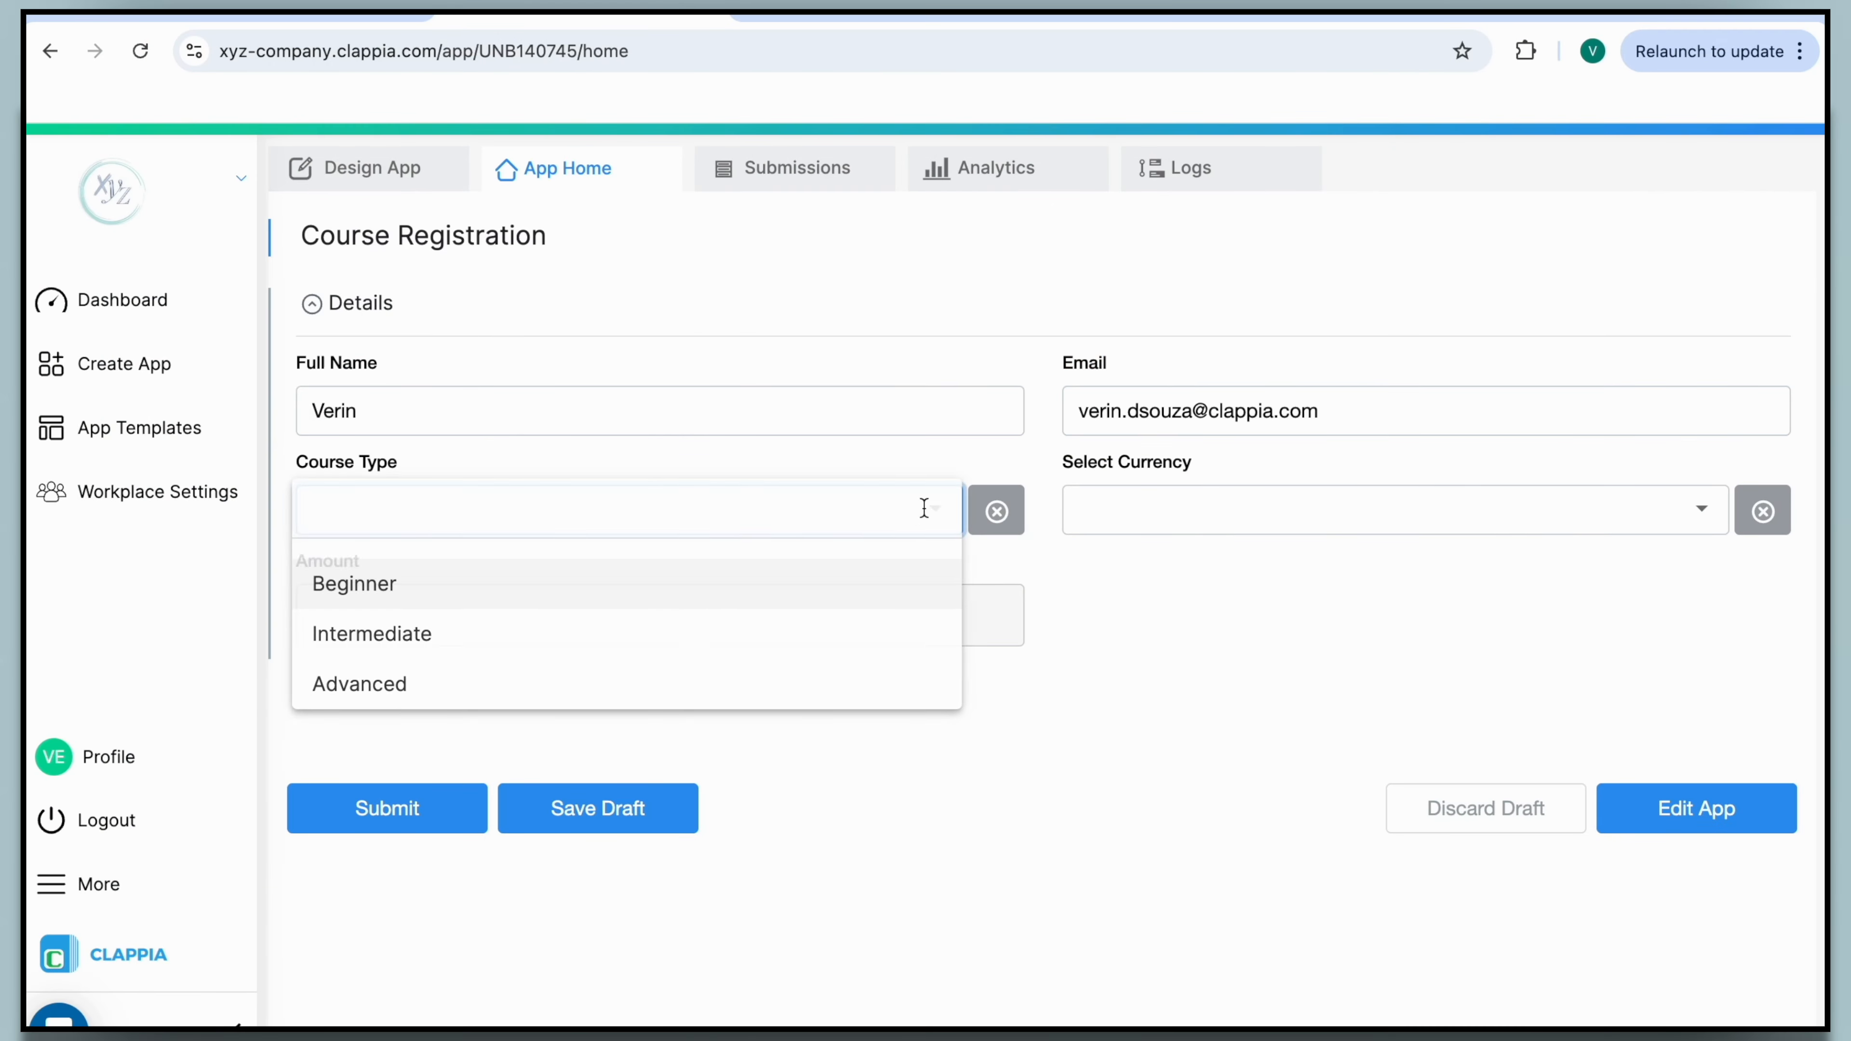
pyautogui.click(874, 591)
pyautogui.click(1186, 508)
pyautogui.click(1133, 583)
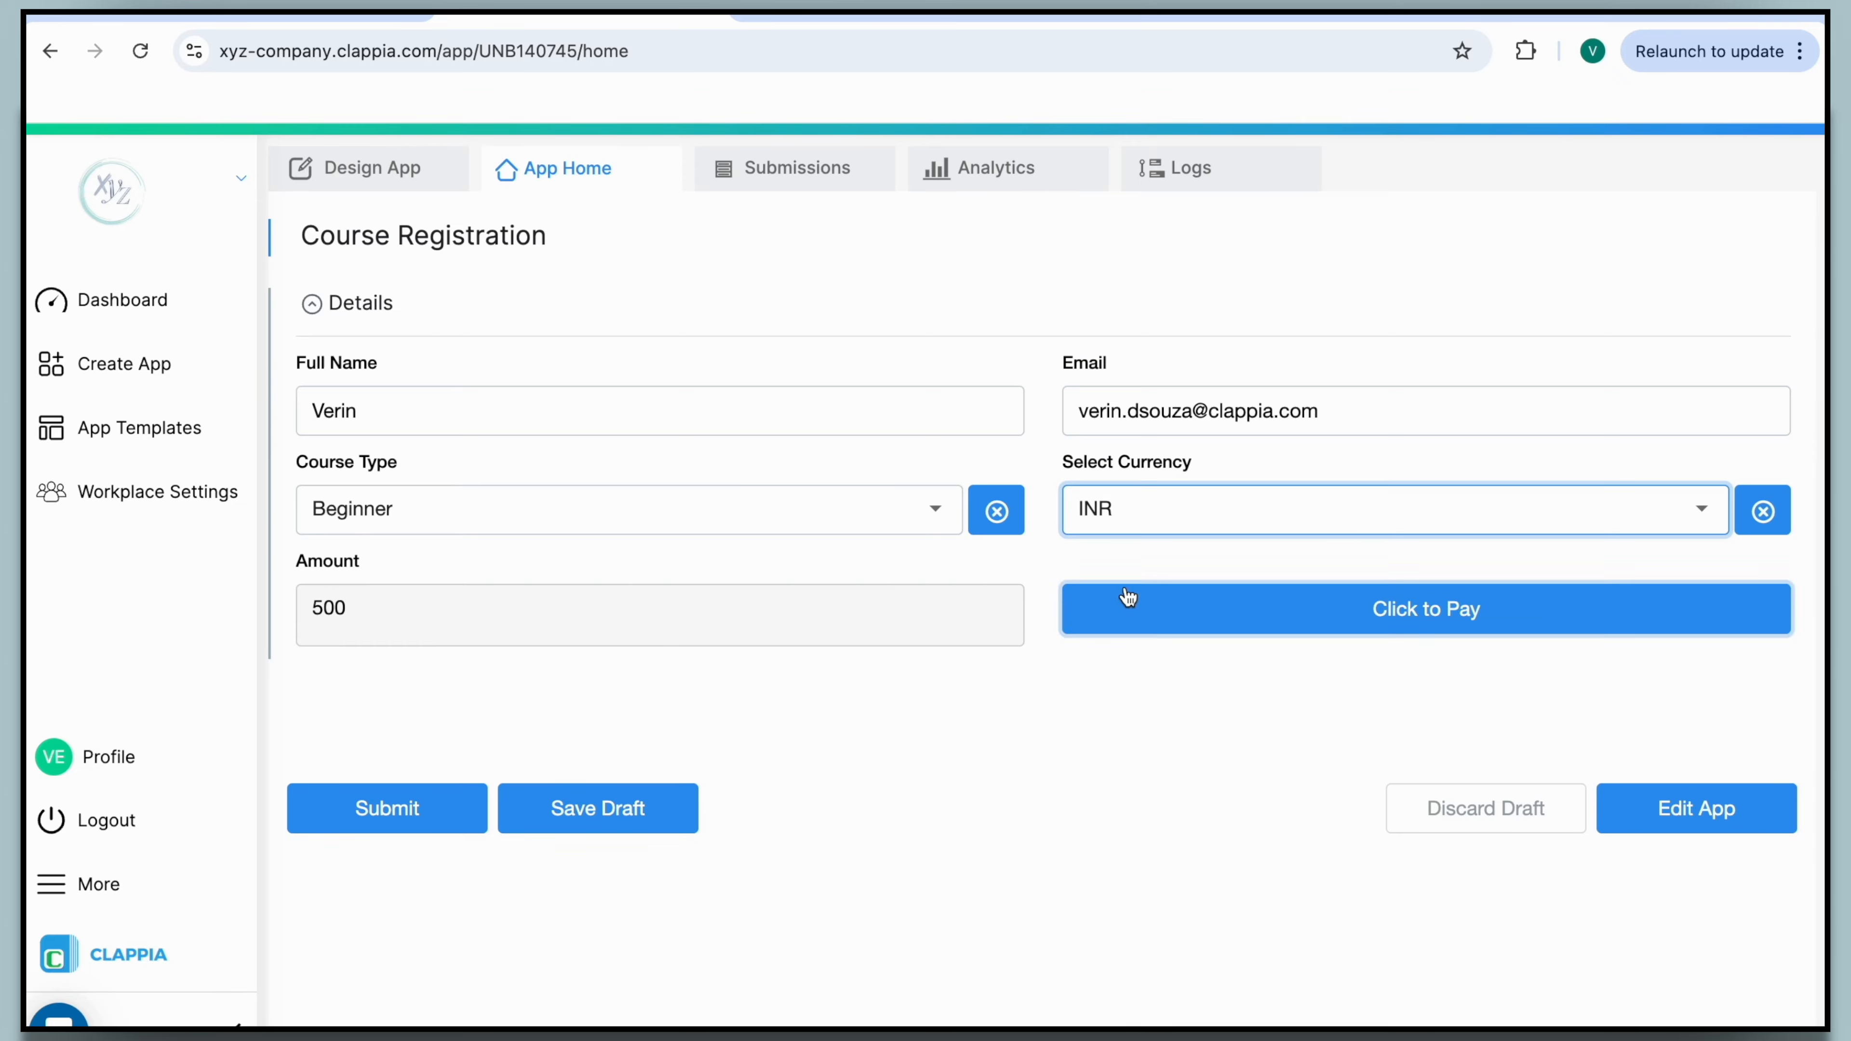
pyautogui.click(1177, 590)
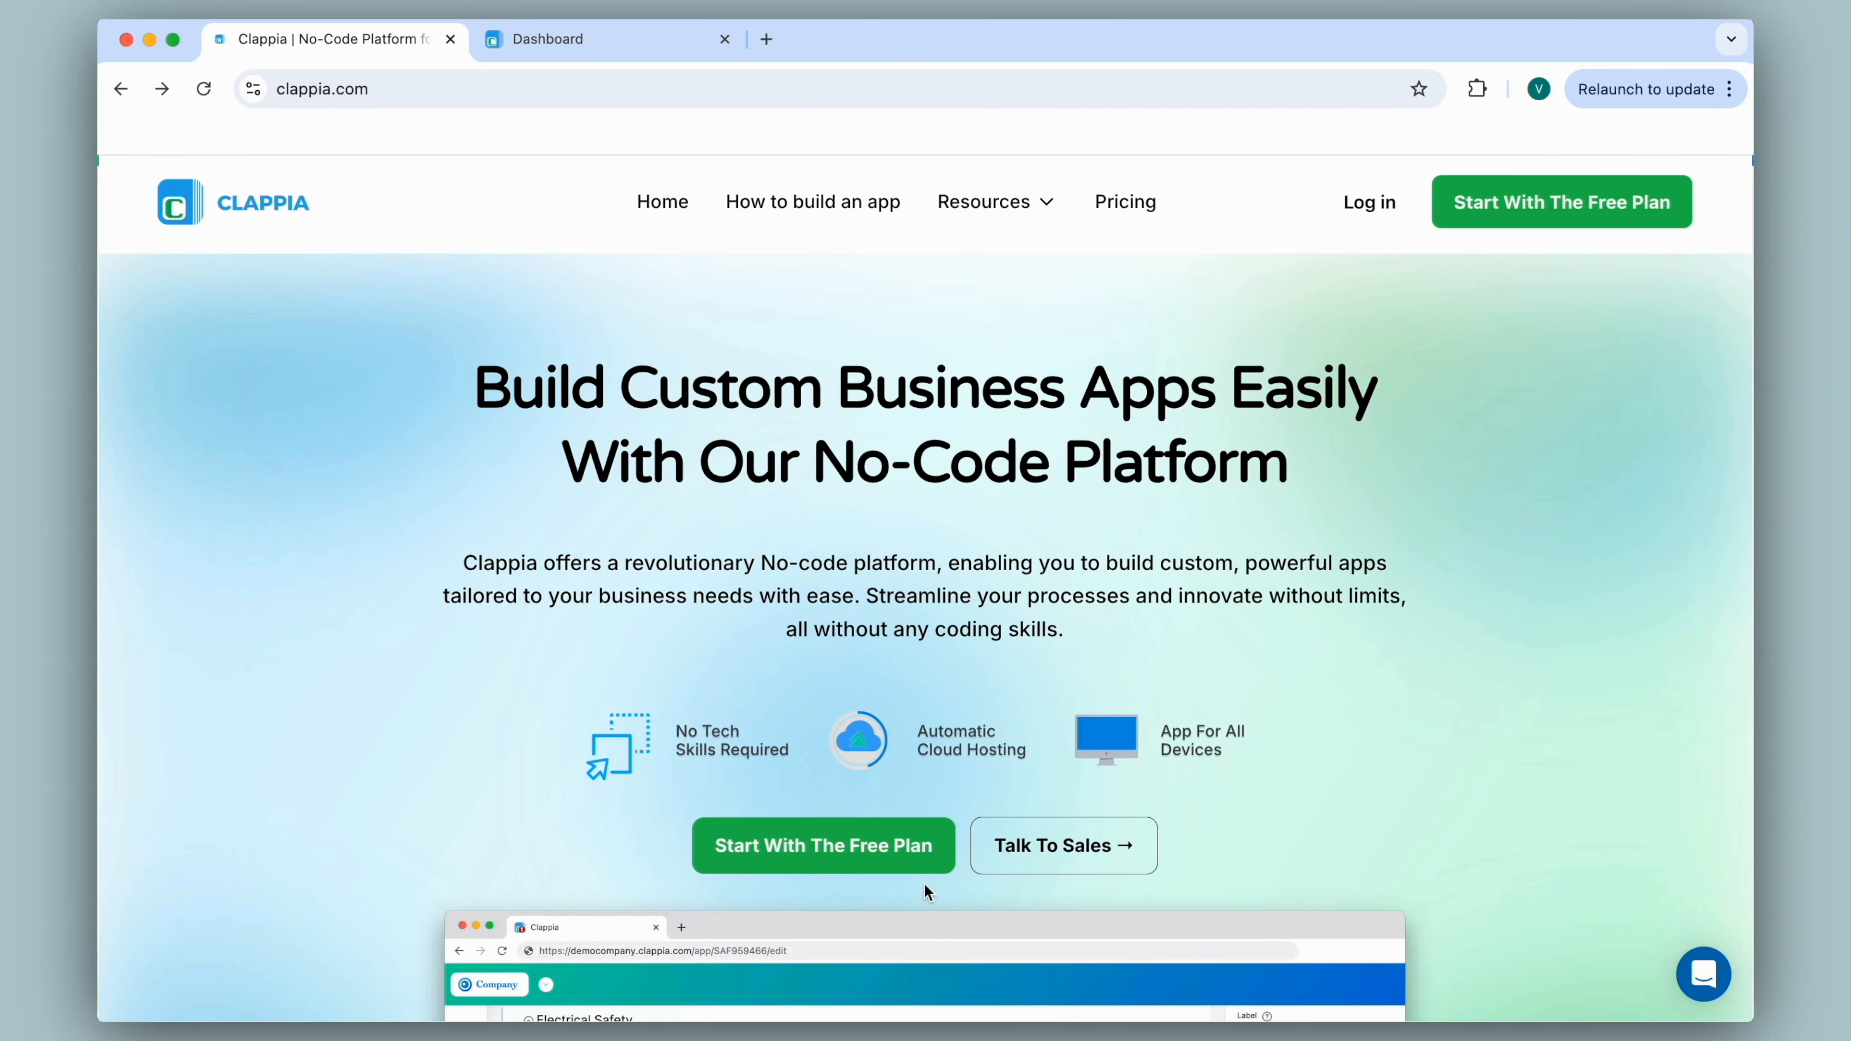
# Open the Course Registration app from the workspace Dashboard.
pyautogui.click(629, 41)
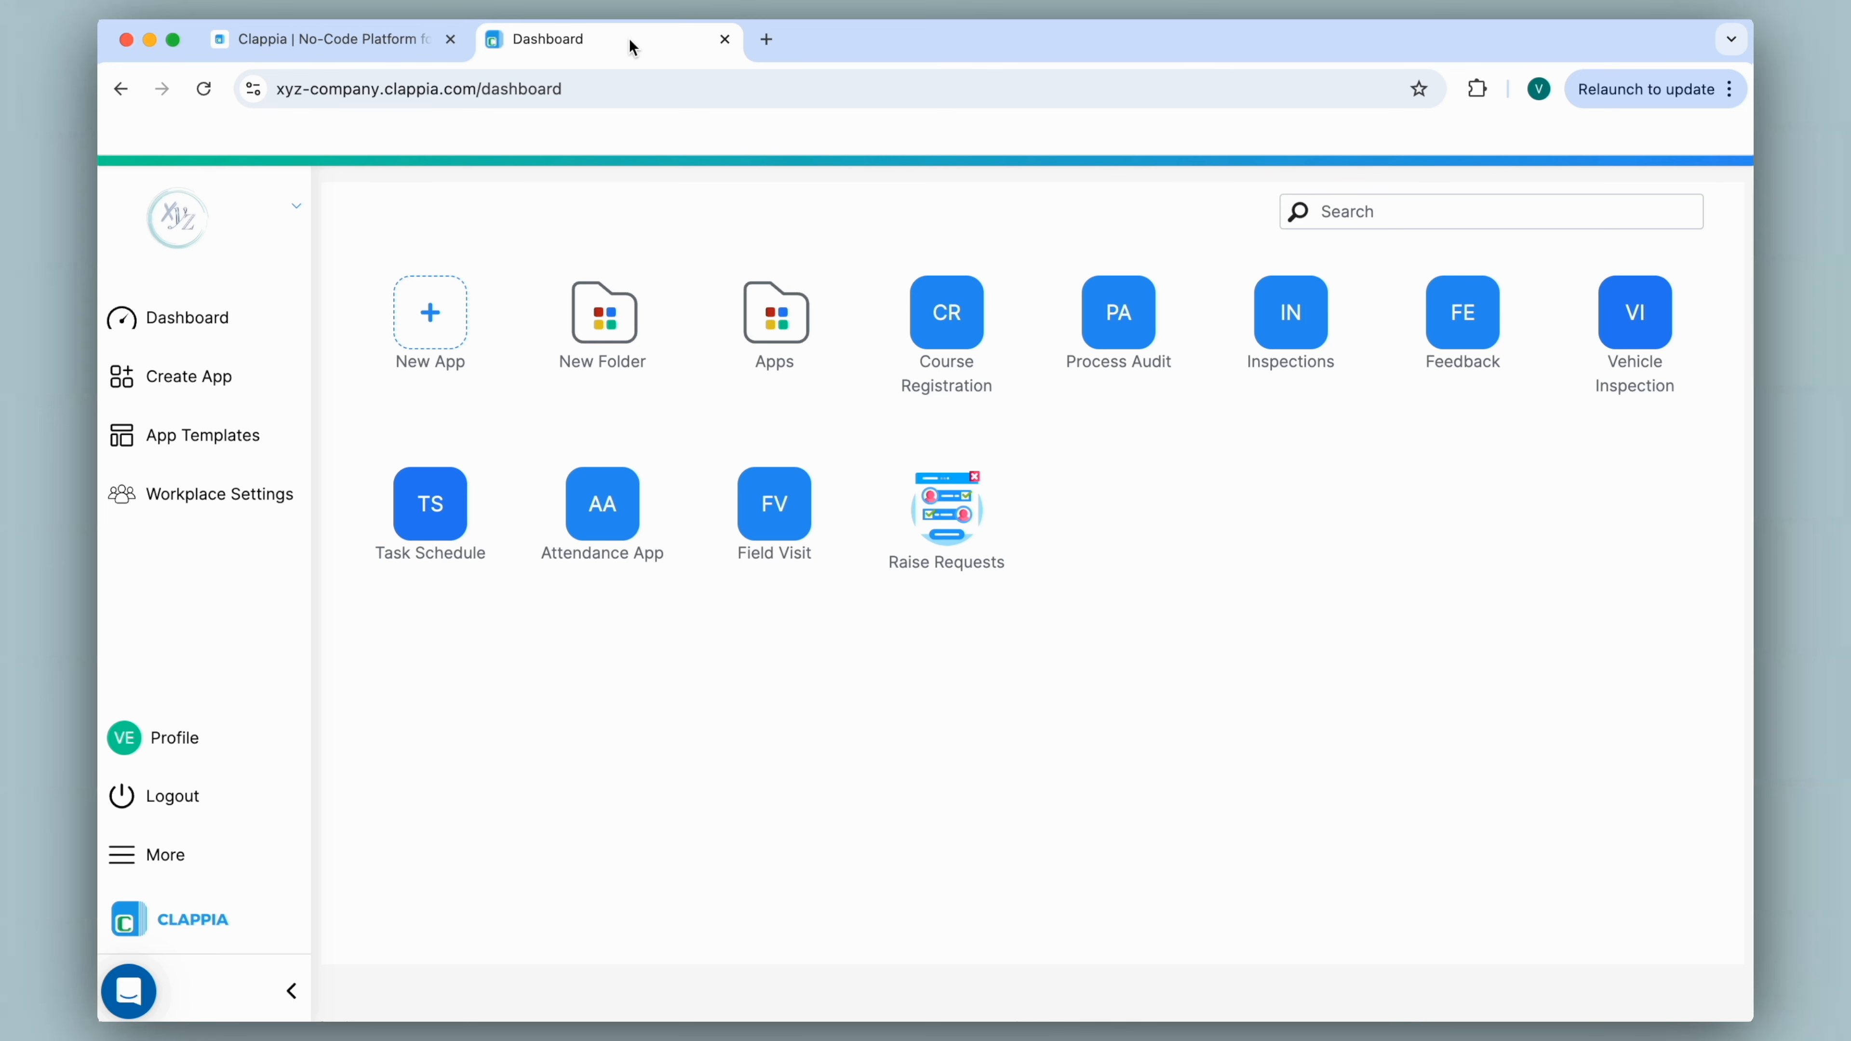
pyautogui.click(947, 337)
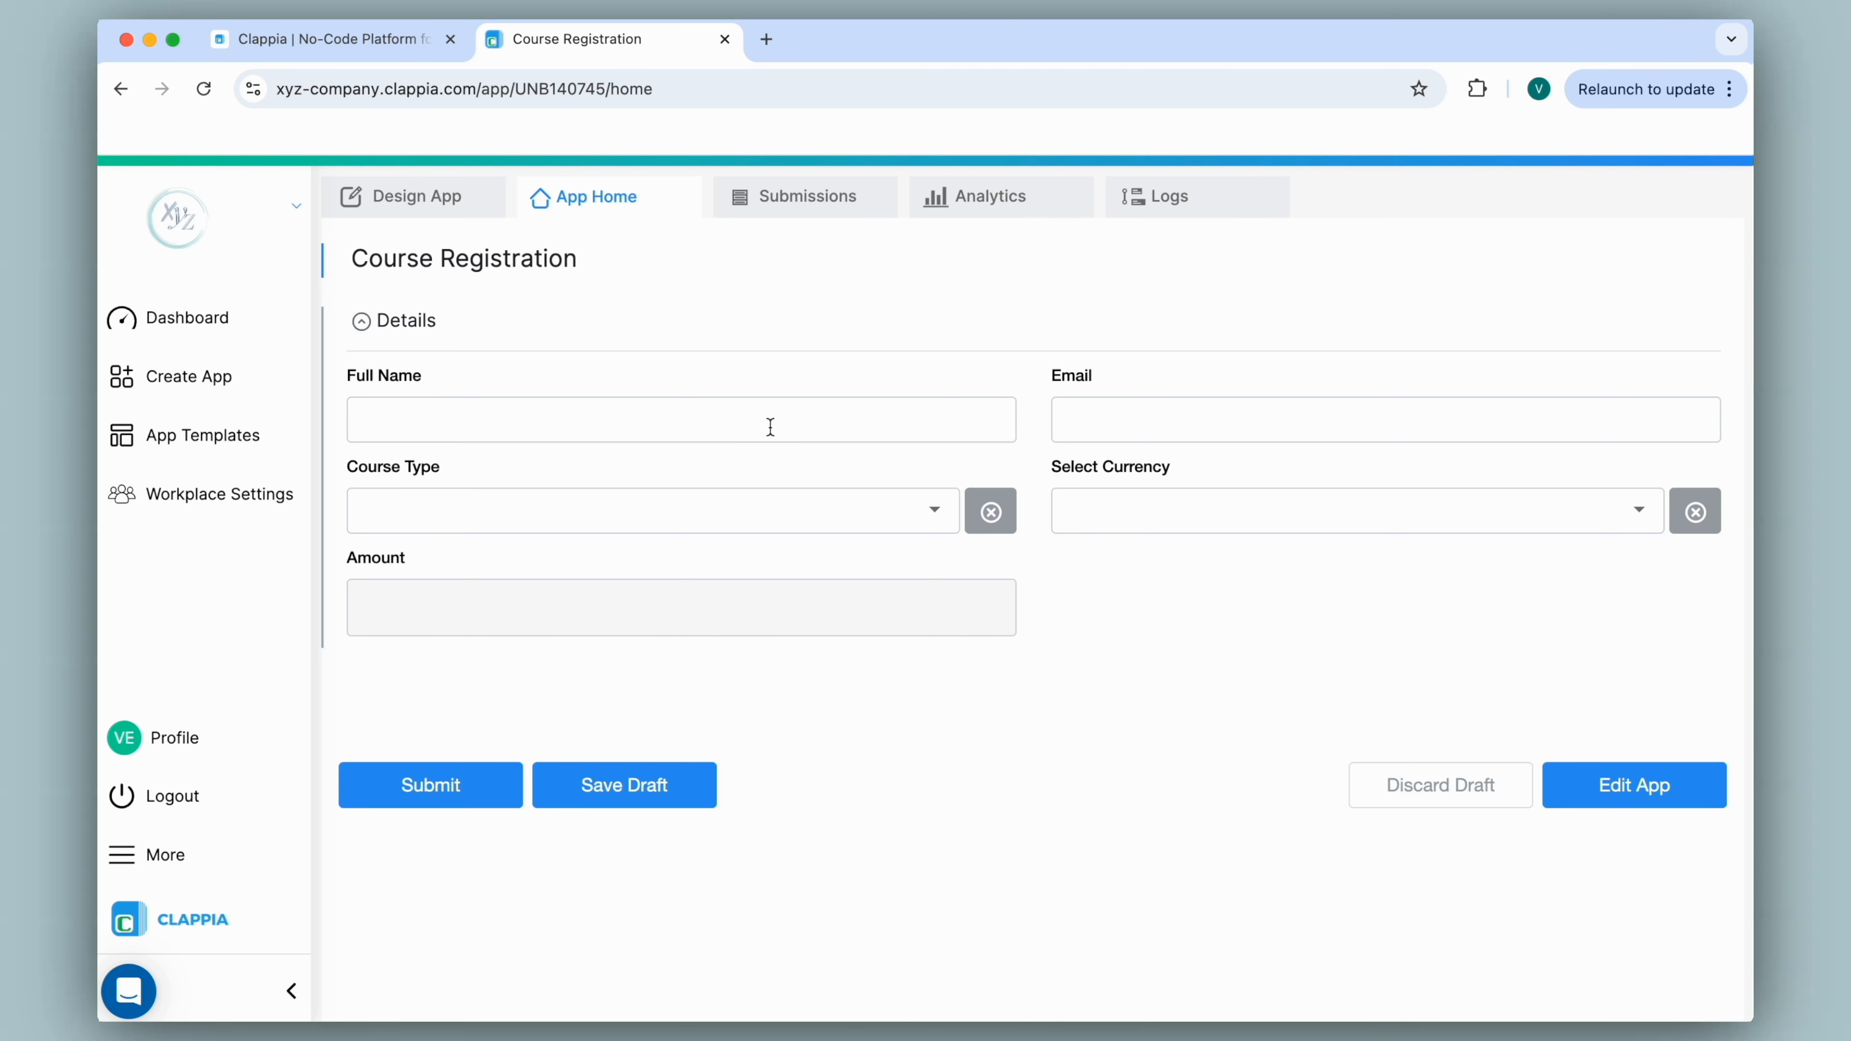
# Choose INR currency and Beginner course so Amount shows 500, then return to Design App.
pyautogui.click(852, 503)
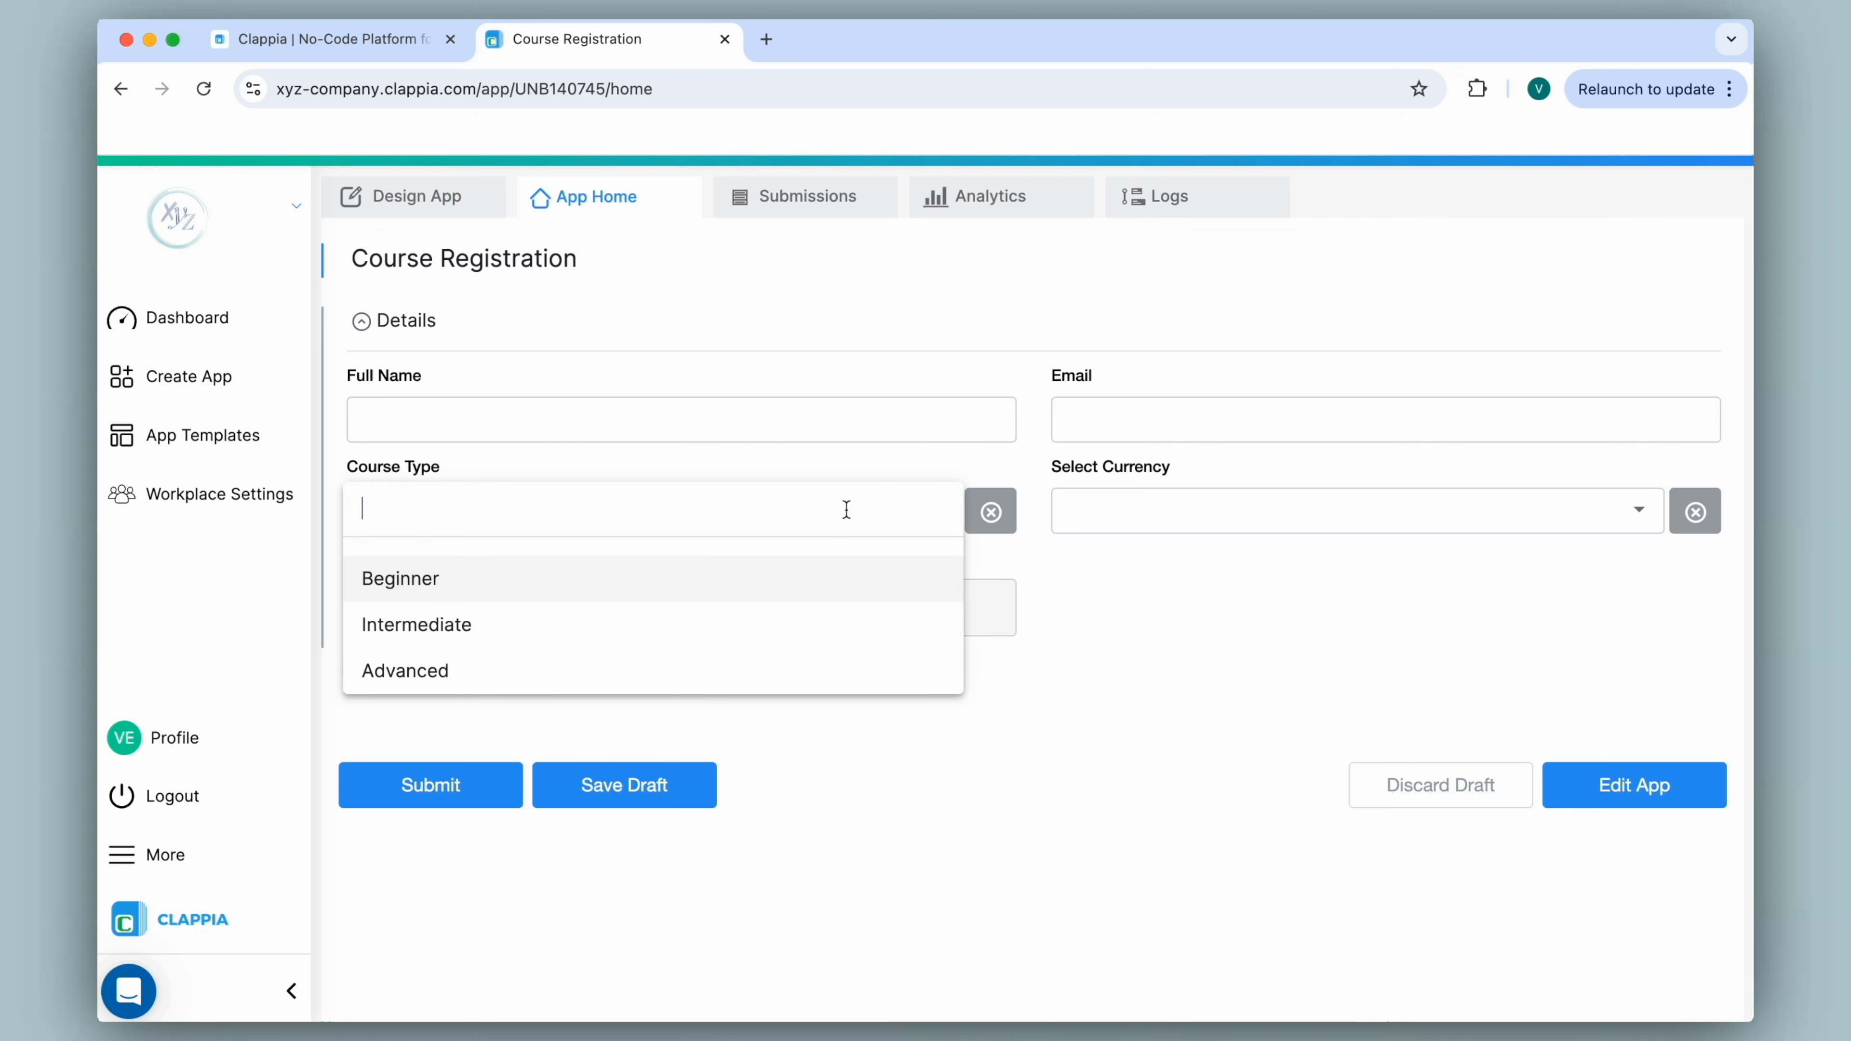
pyautogui.click(1150, 529)
pyautogui.click(1148, 524)
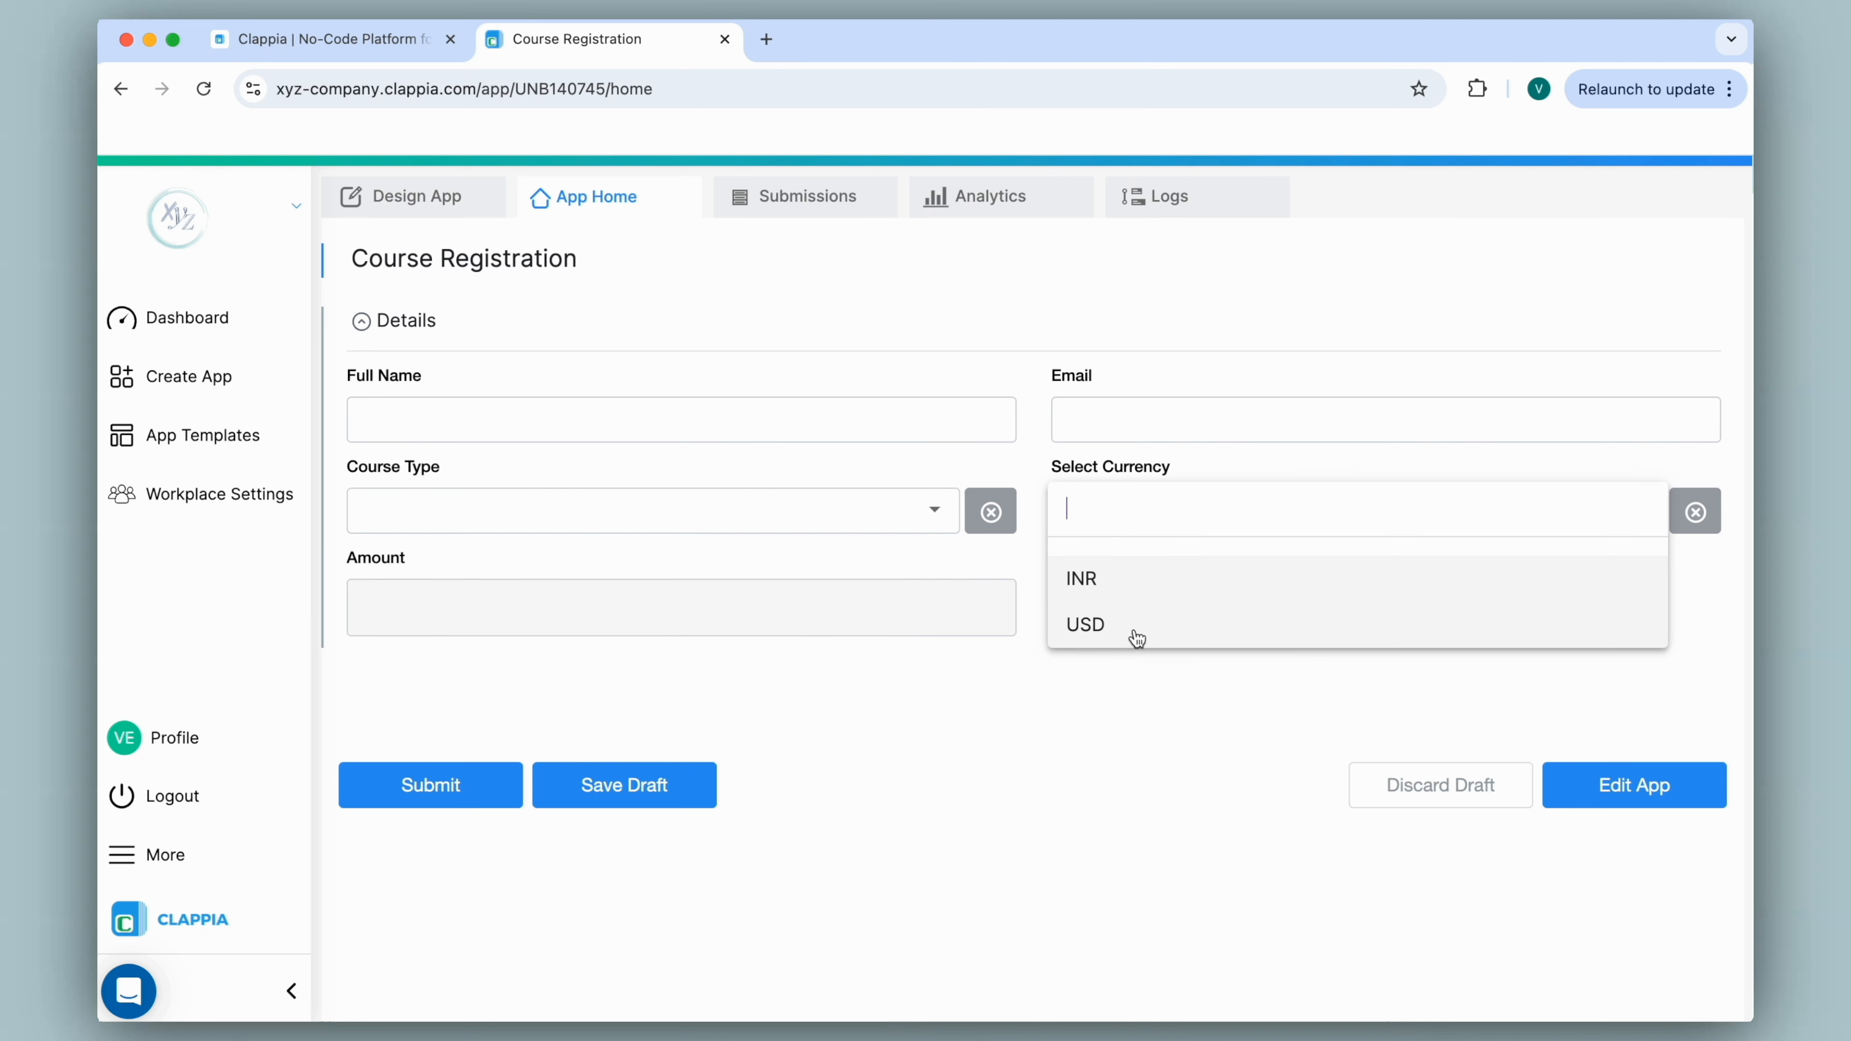
pyautogui.click(1134, 578)
pyautogui.click(889, 522)
pyautogui.click(844, 592)
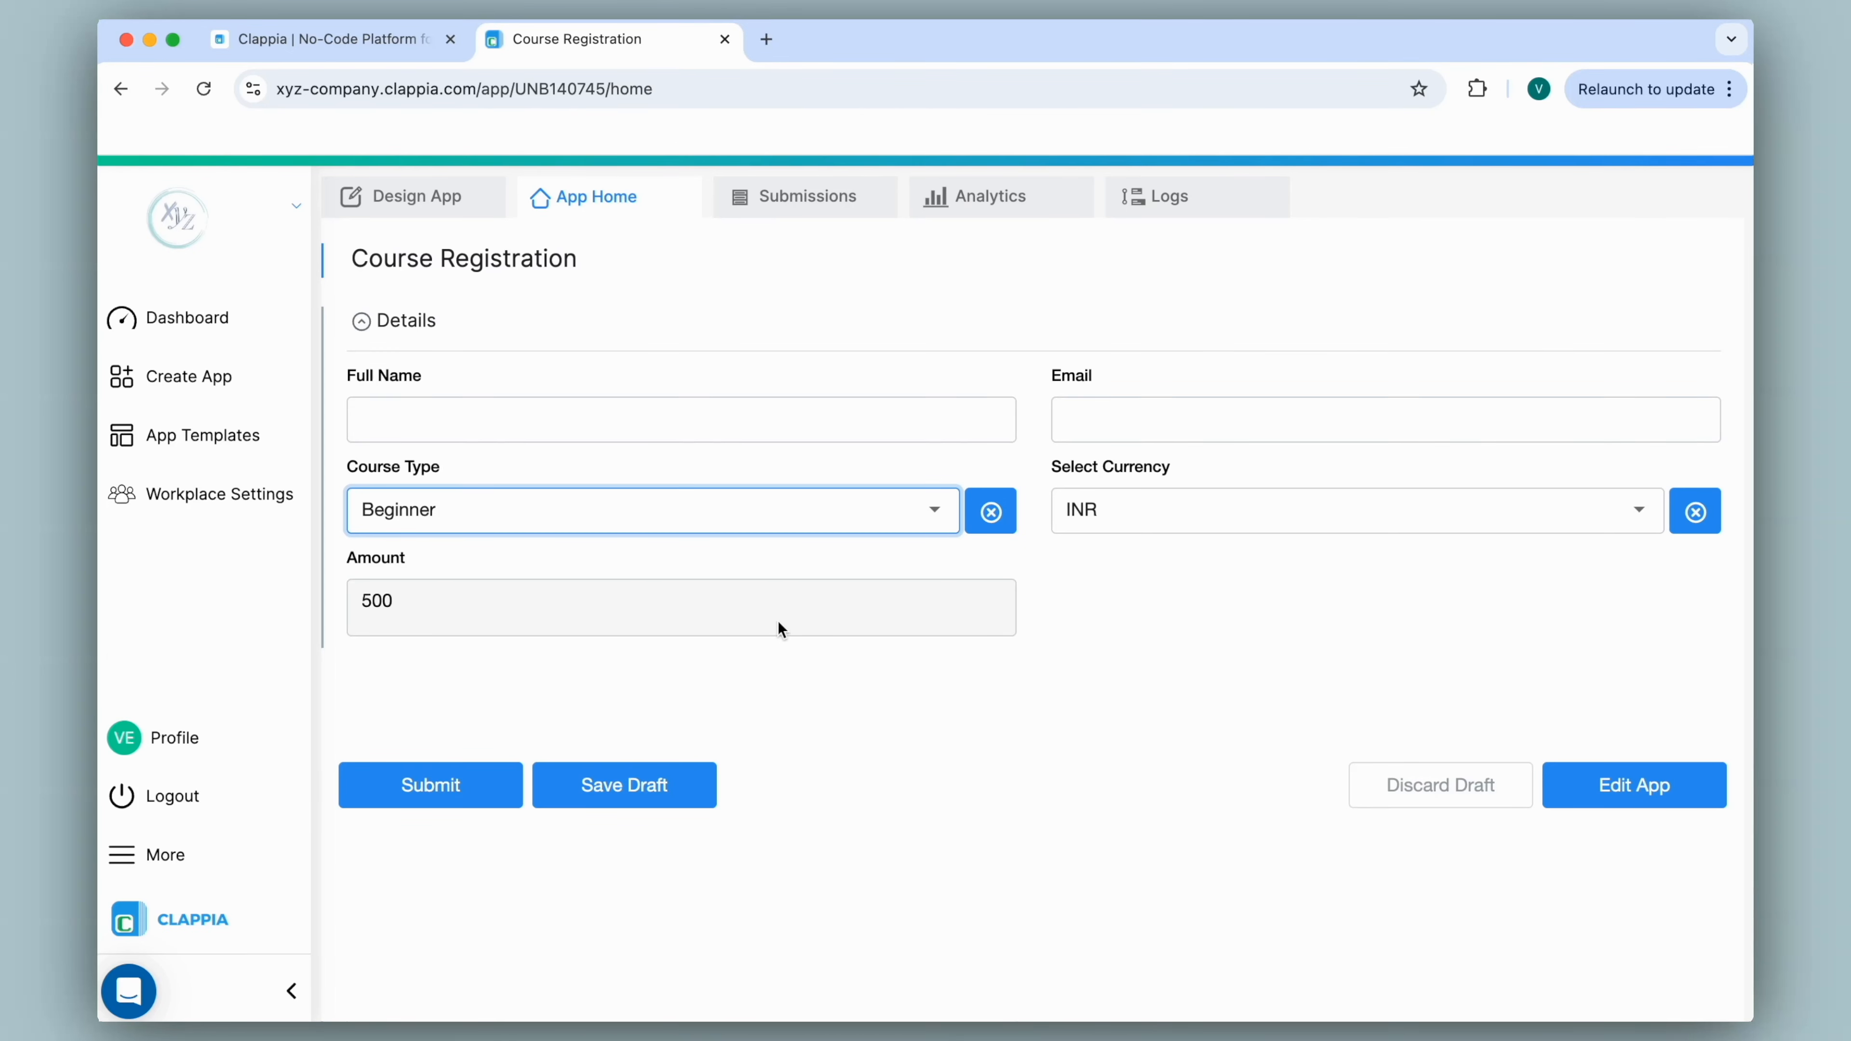
pyautogui.click(422, 201)
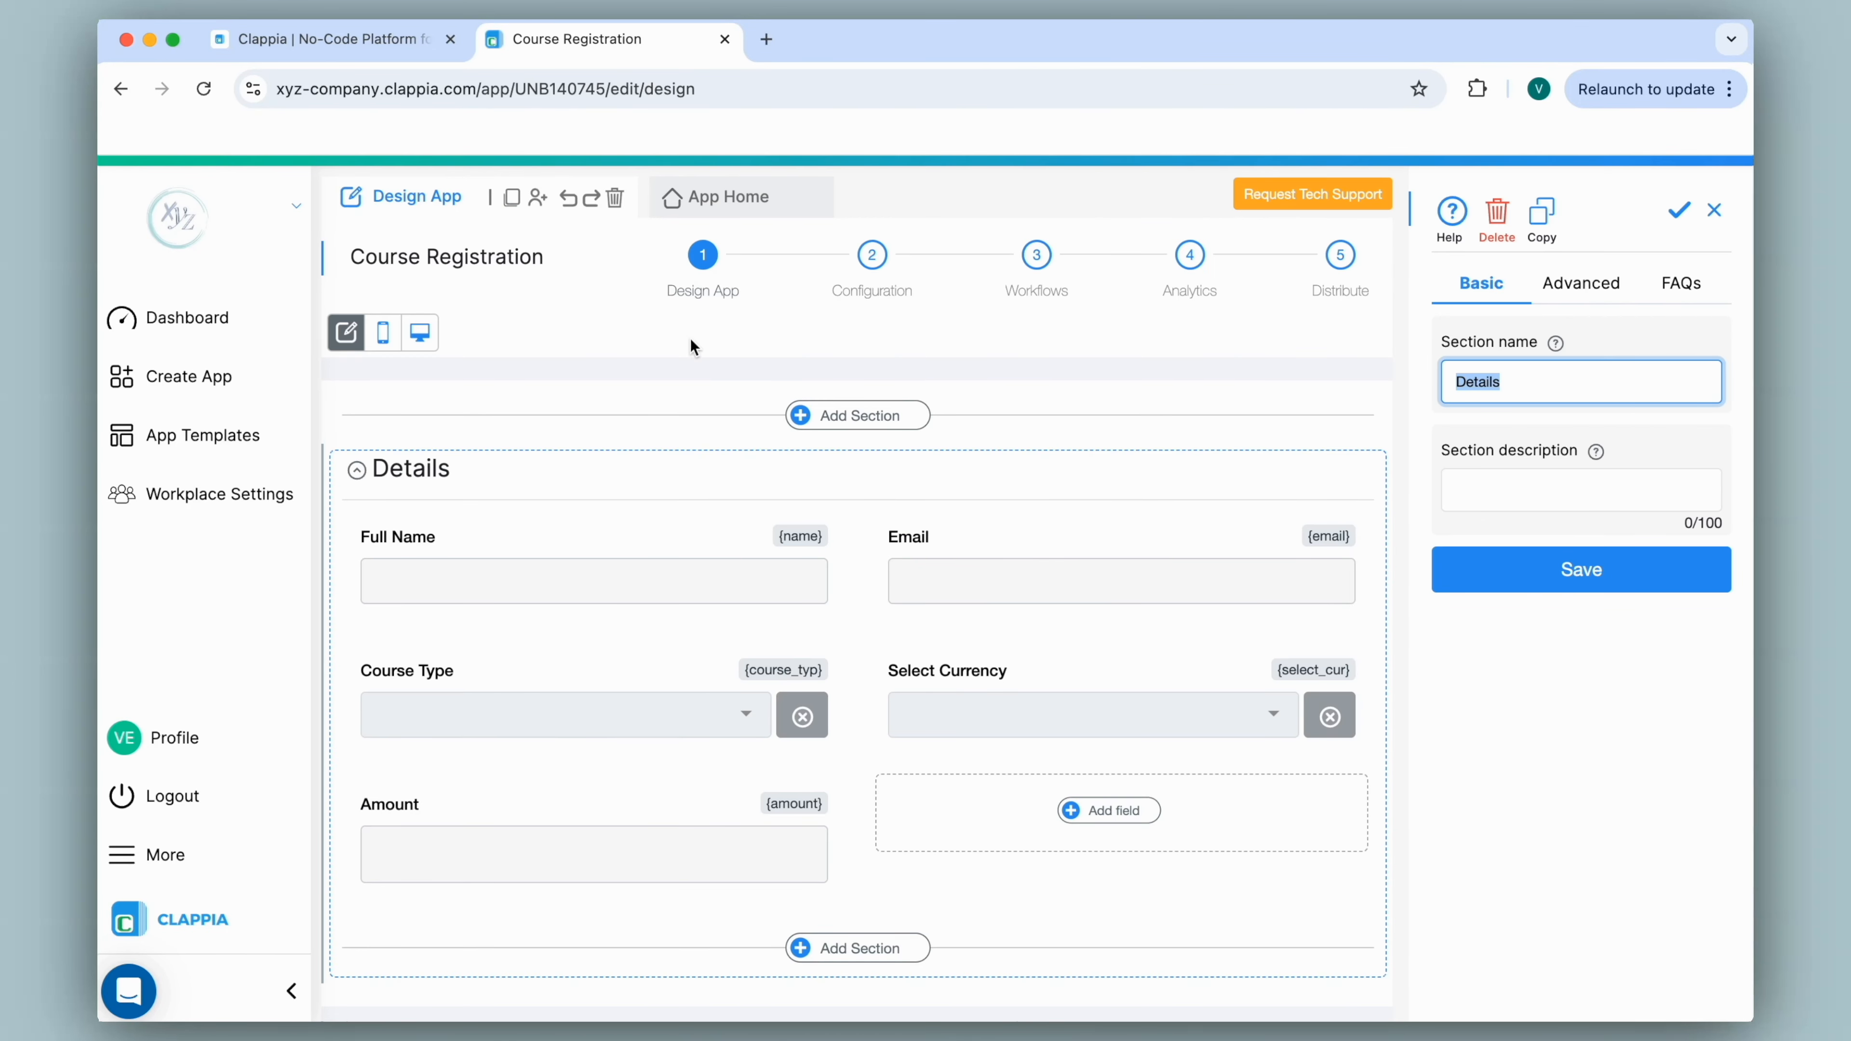
# Add a Payment Gateway block from Data Input Blocks beside Amount under Select Currency.
pyautogui.scroll(-3, 866, 471)
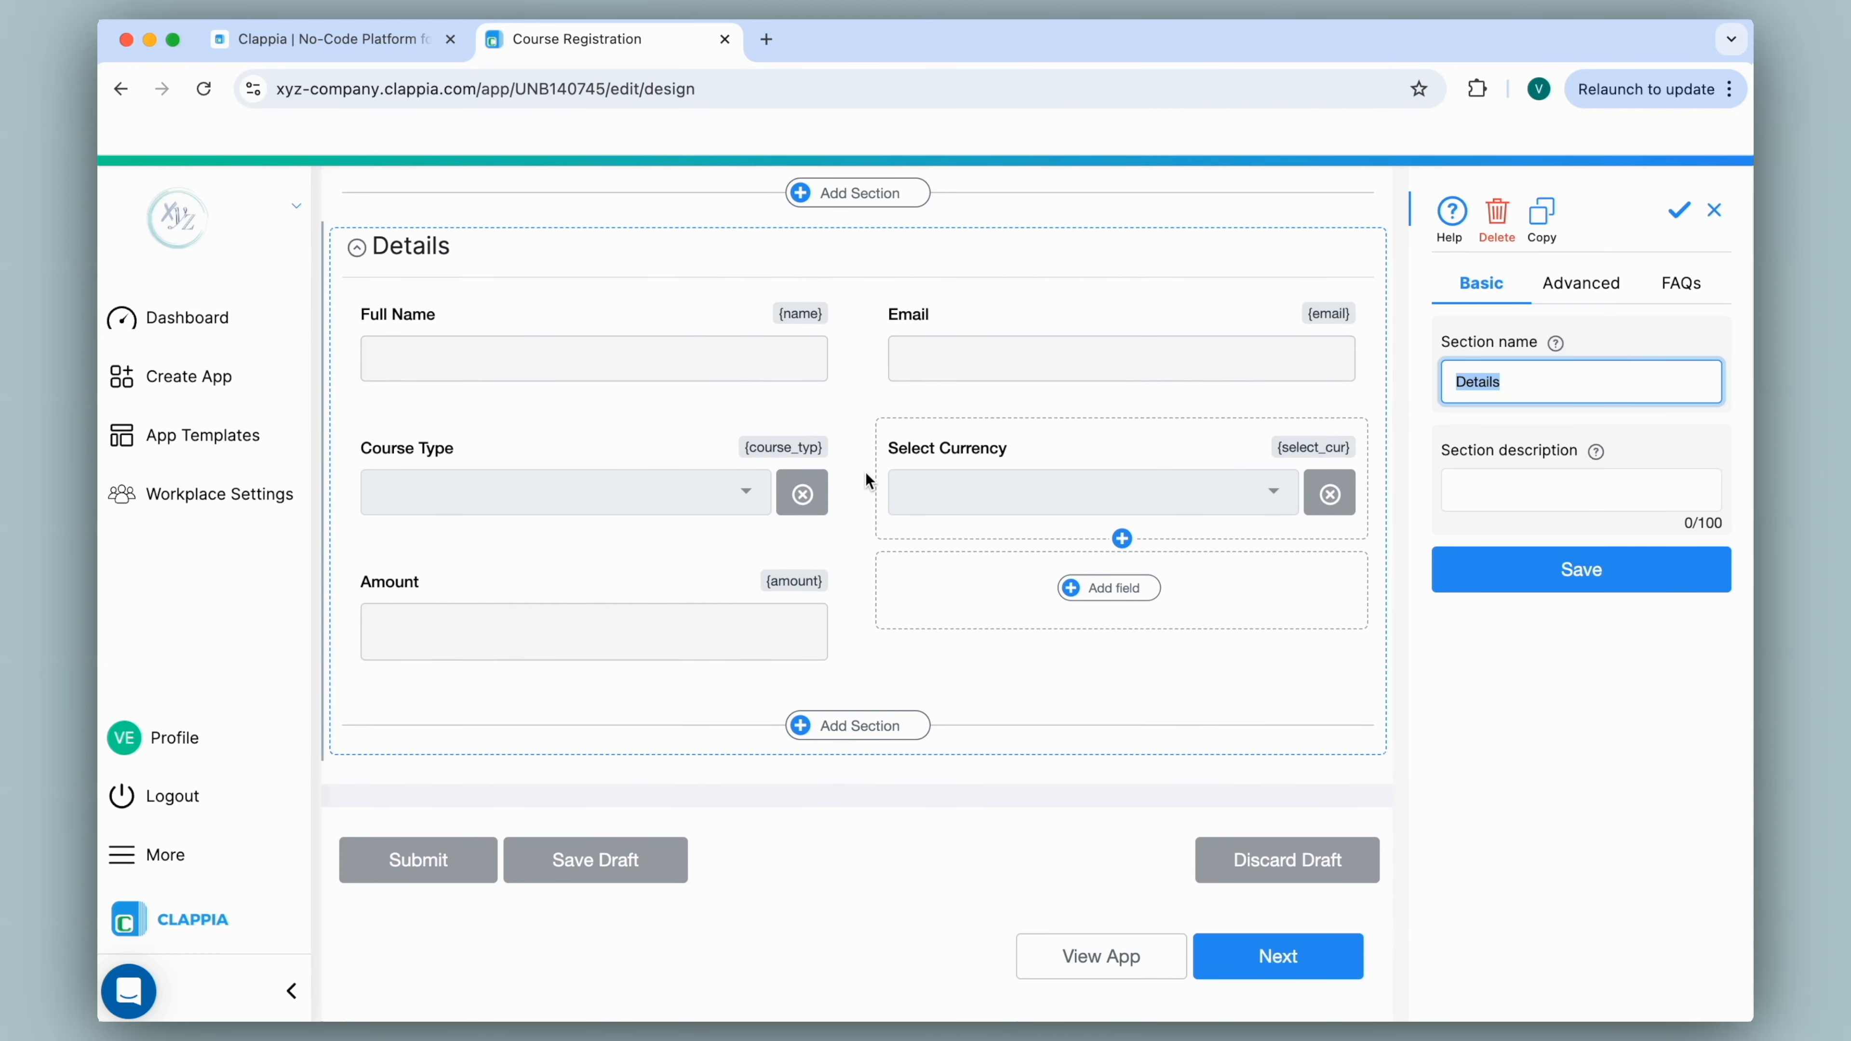
pyautogui.click(1129, 596)
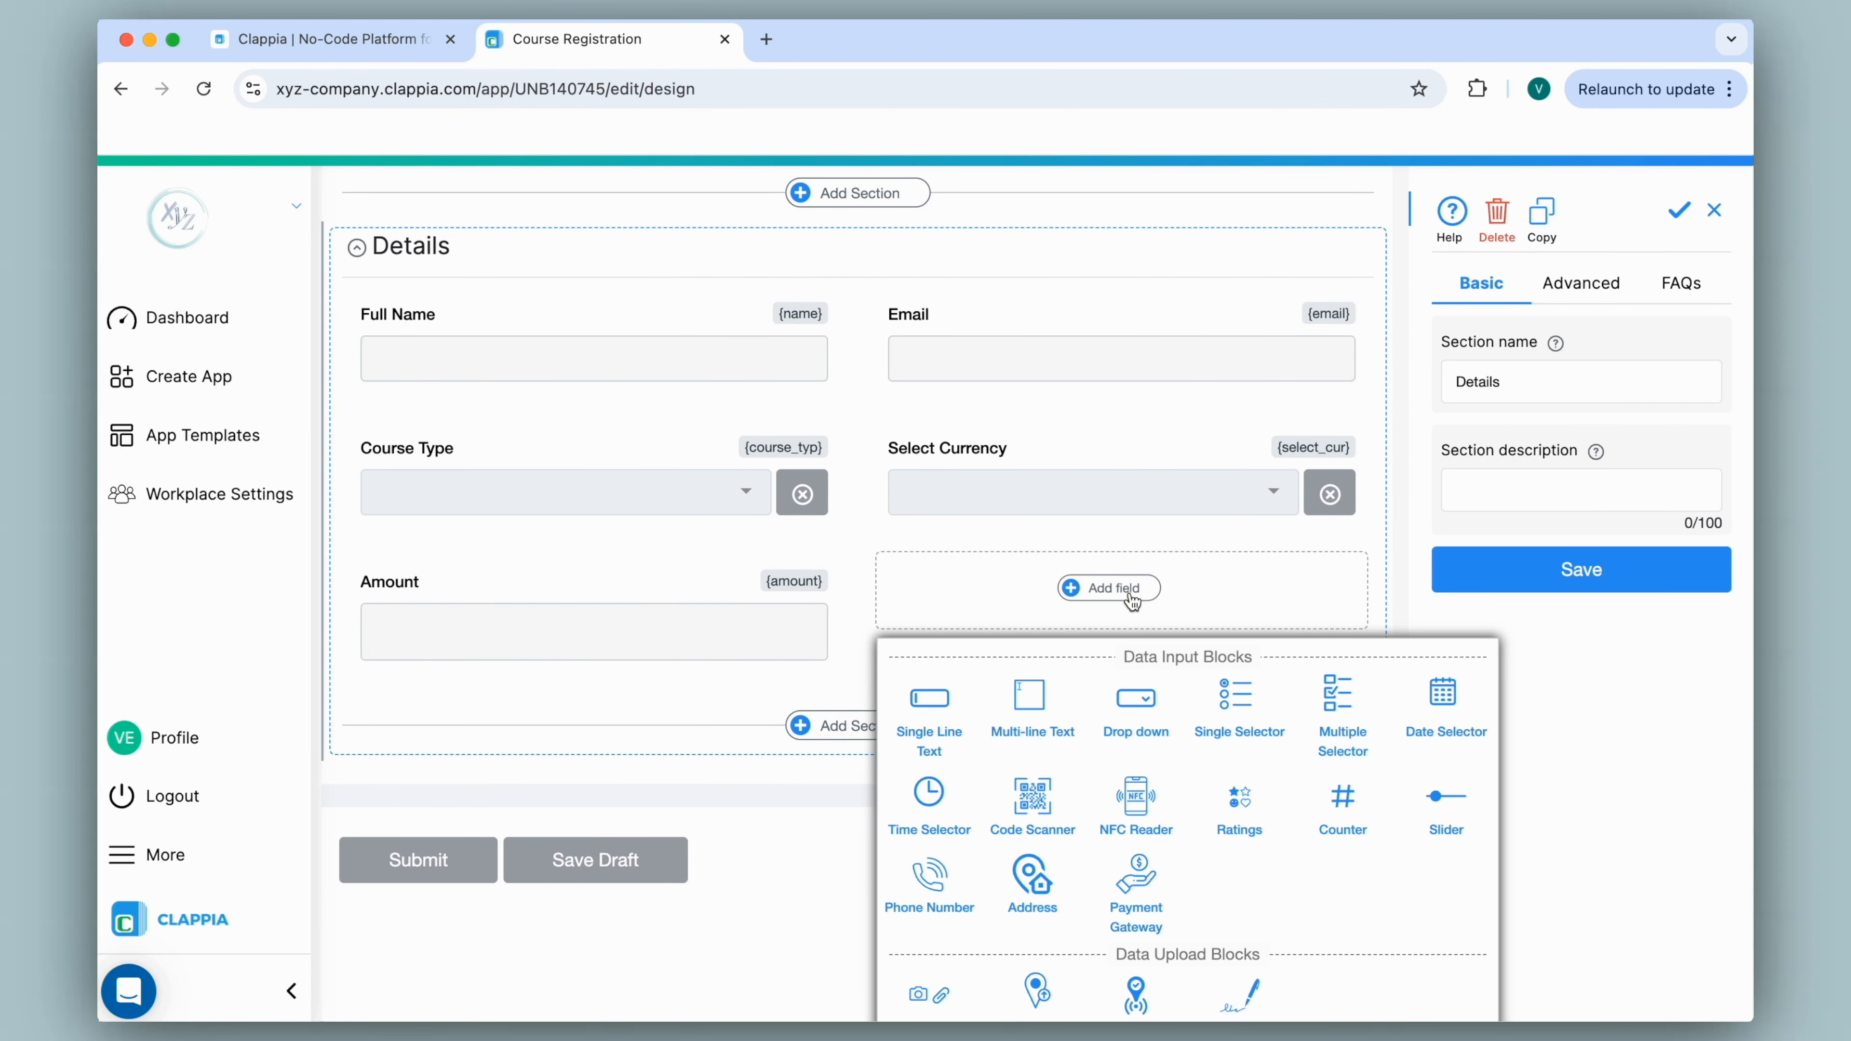
pyautogui.scroll(-4, 1132, 600)
pyautogui.click(1163, 652)
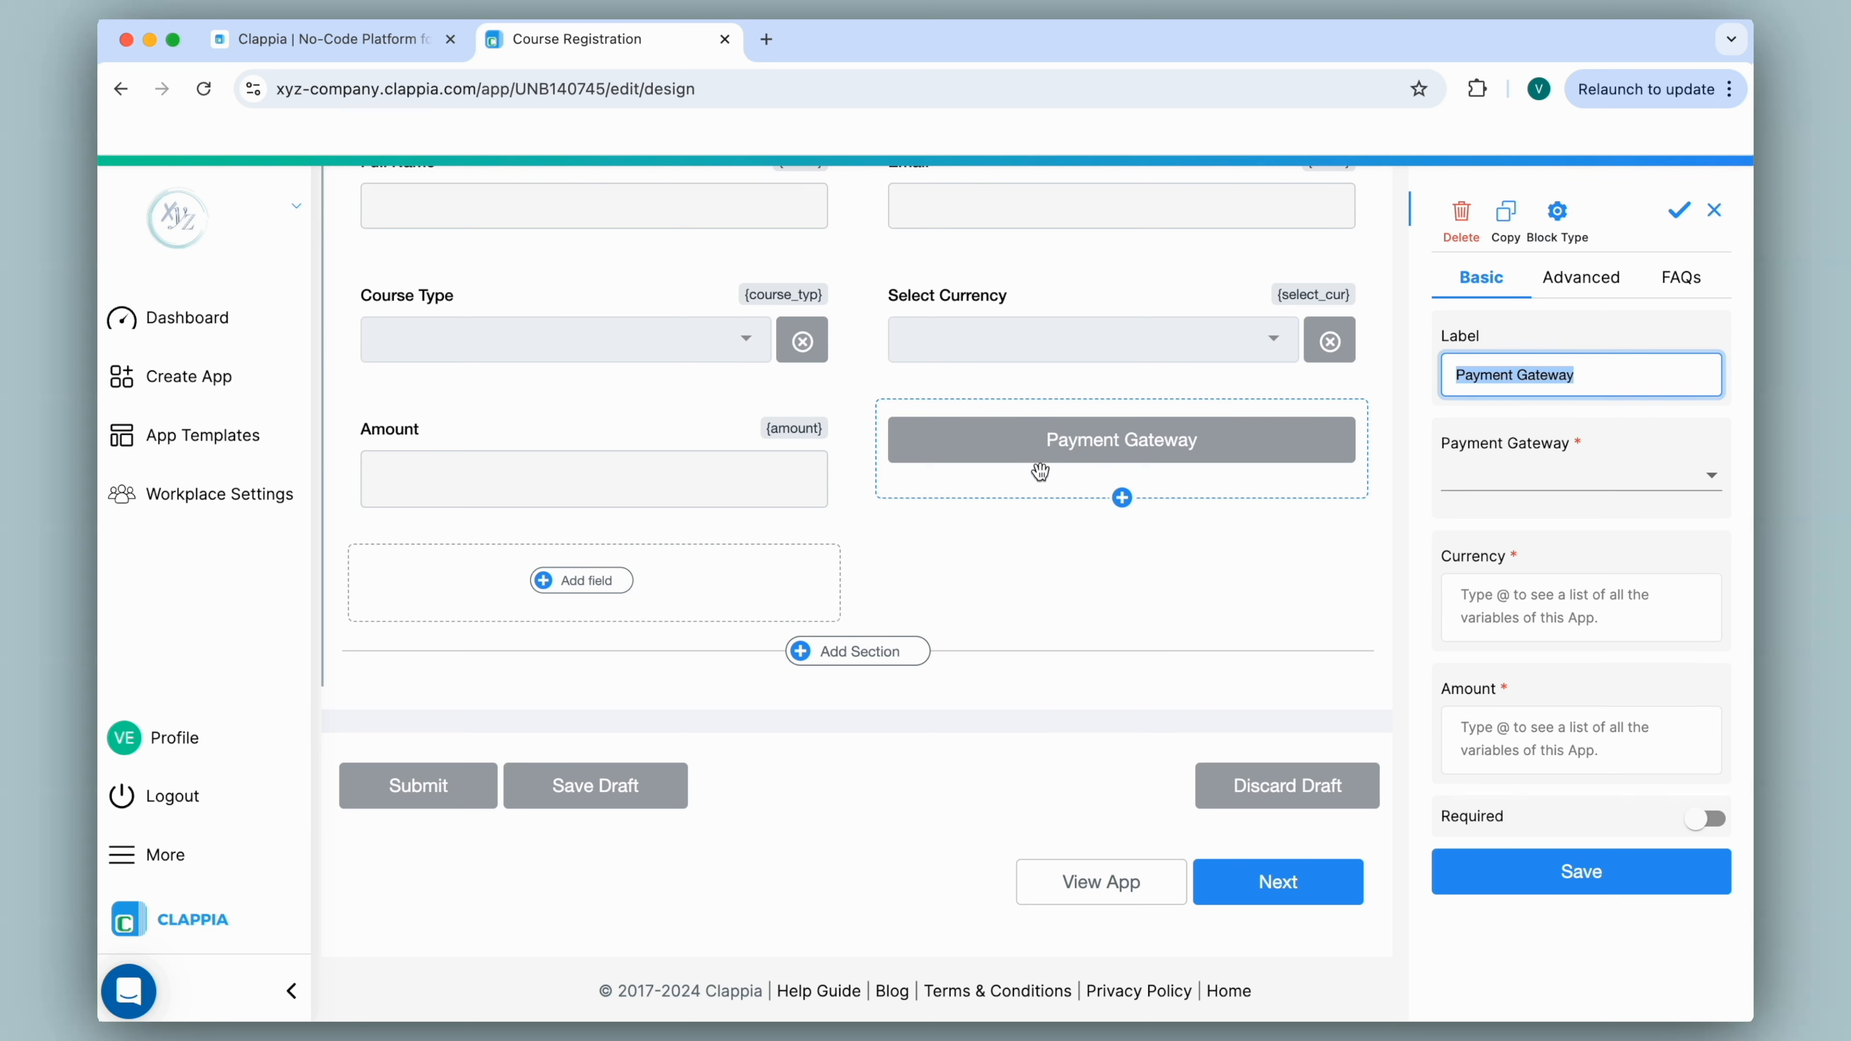
# Label the payment field 'Click to Pay' and choose Razorpay as its gateway.
pyautogui.write('Click to Pay')
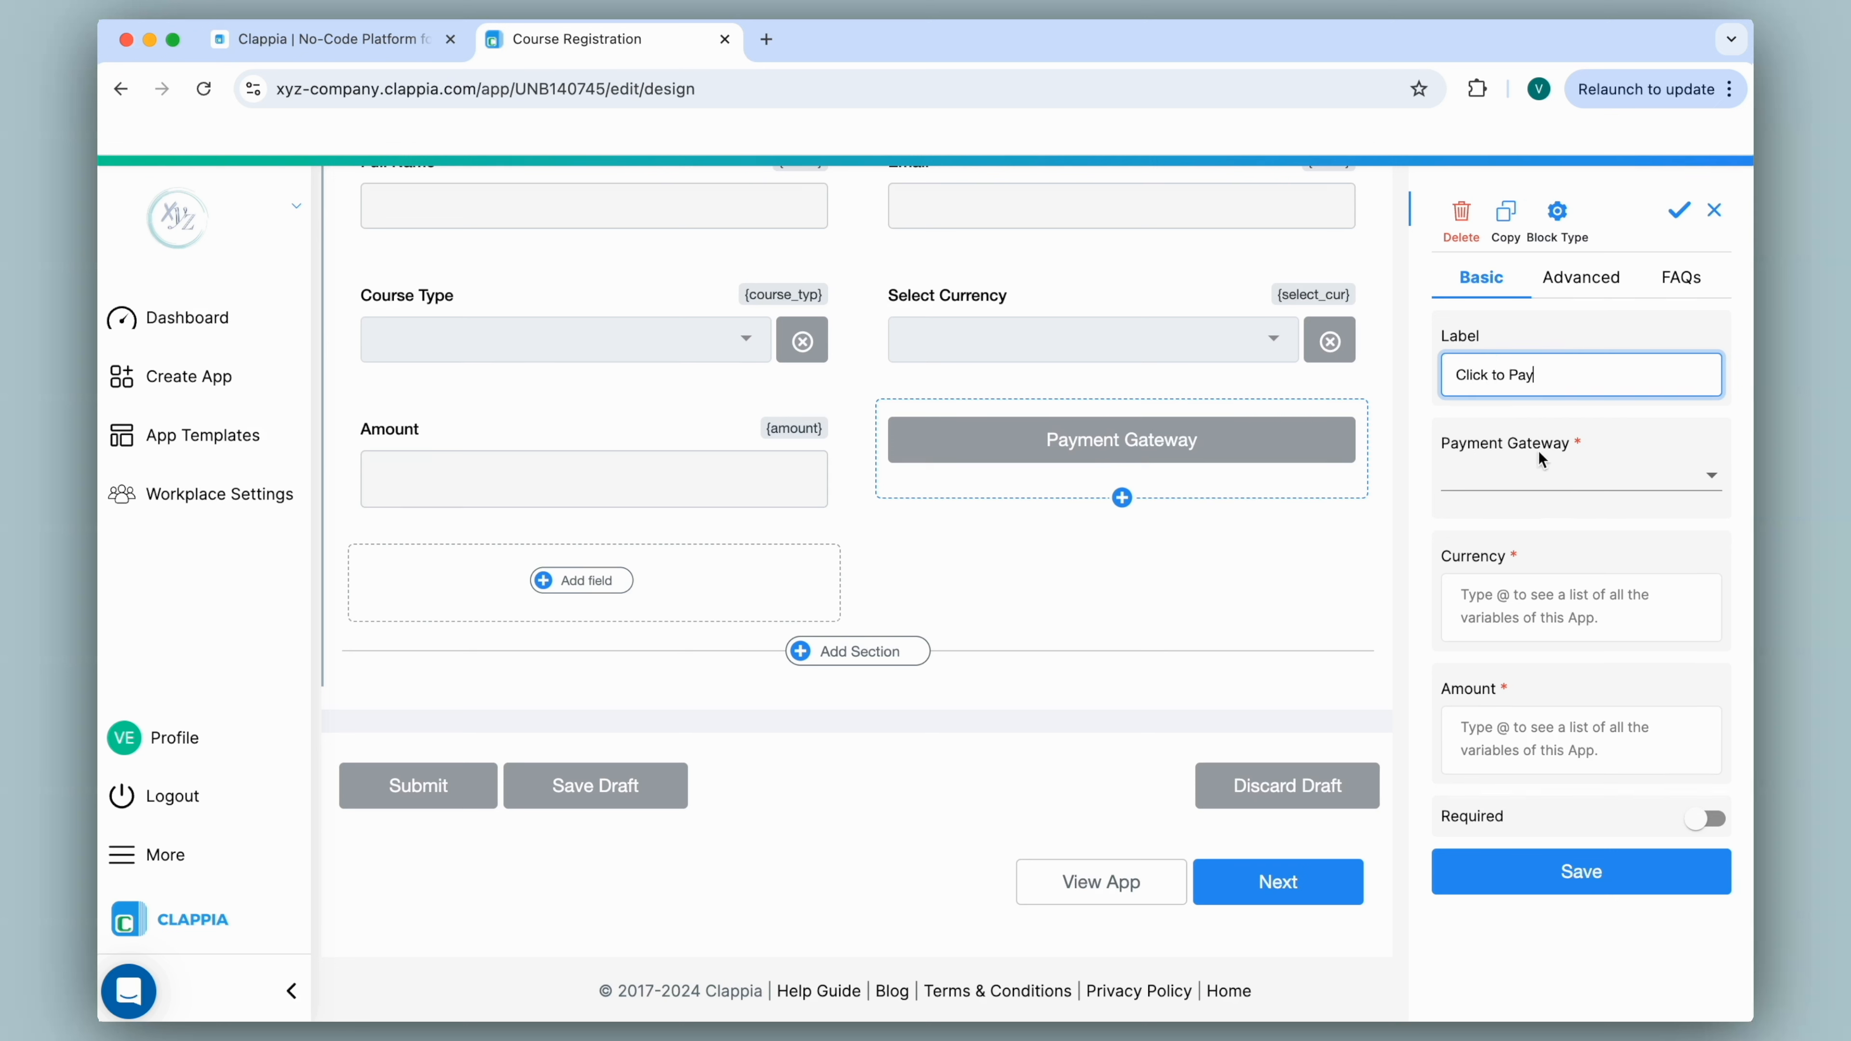
pyautogui.click(1545, 478)
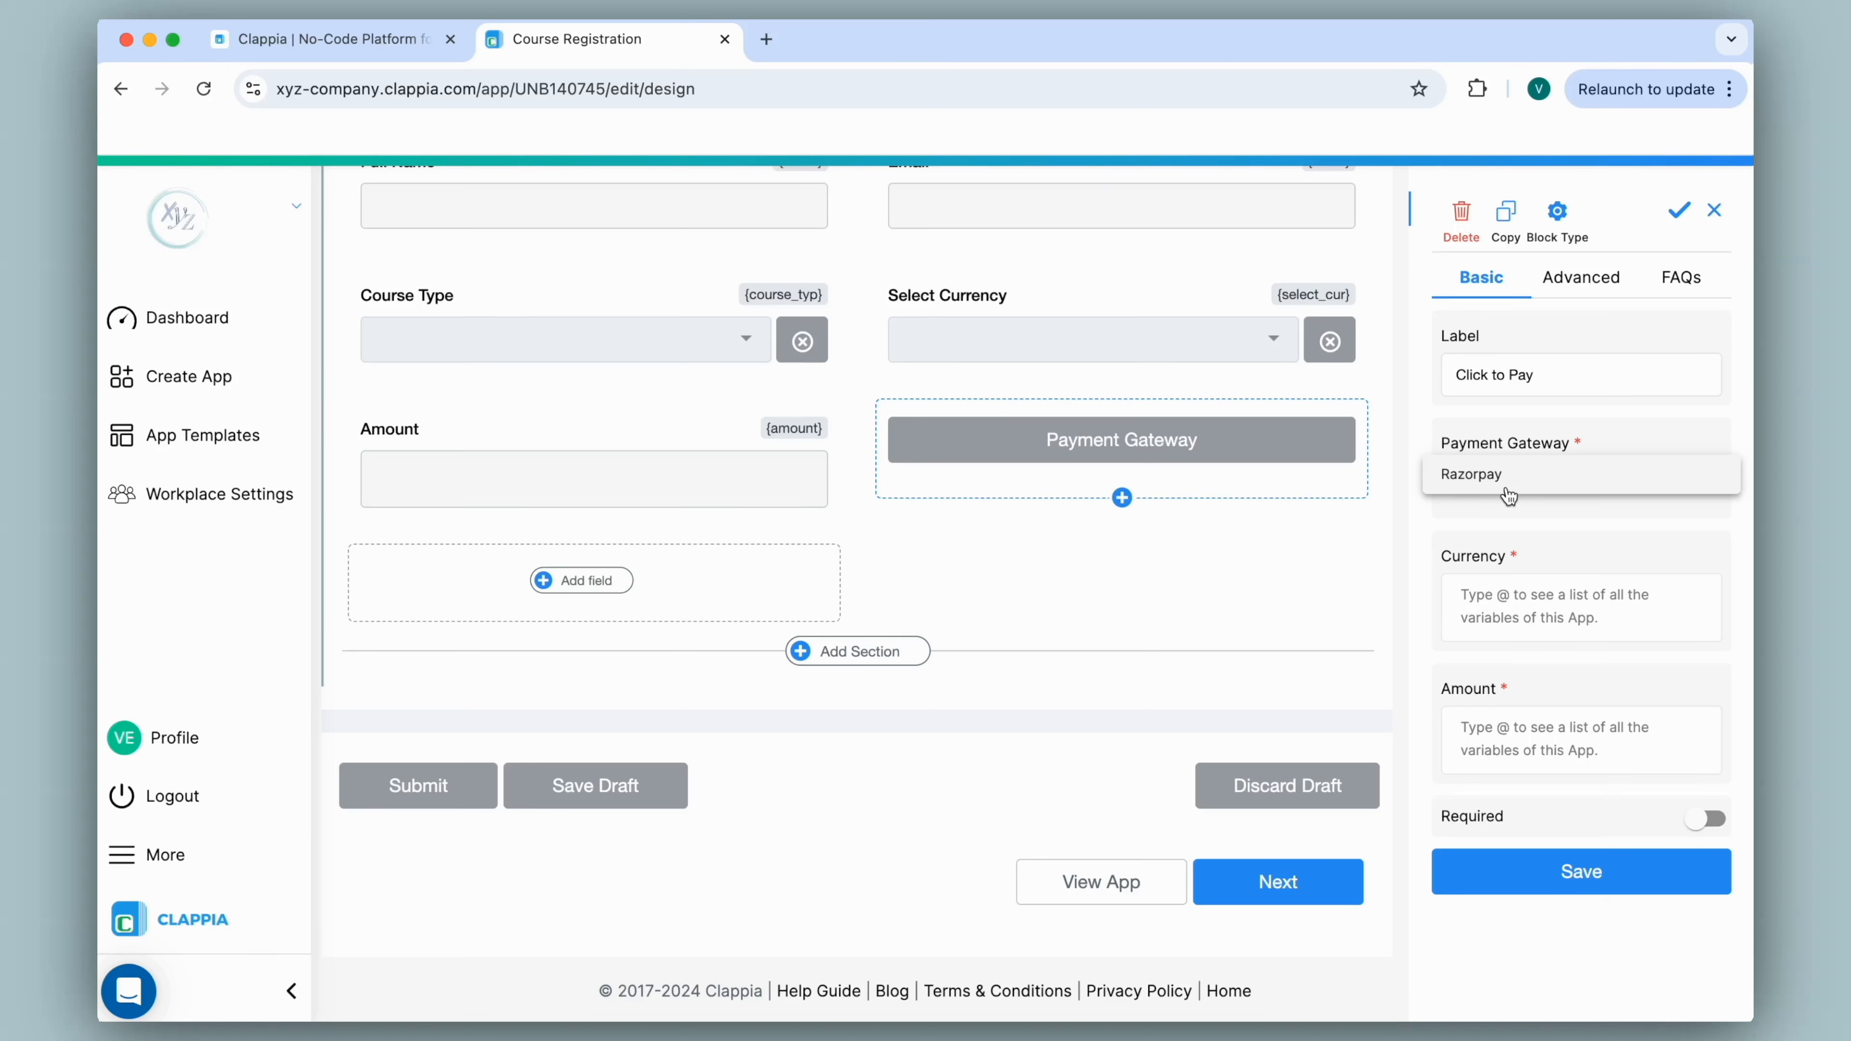
pyautogui.click(1508, 496)
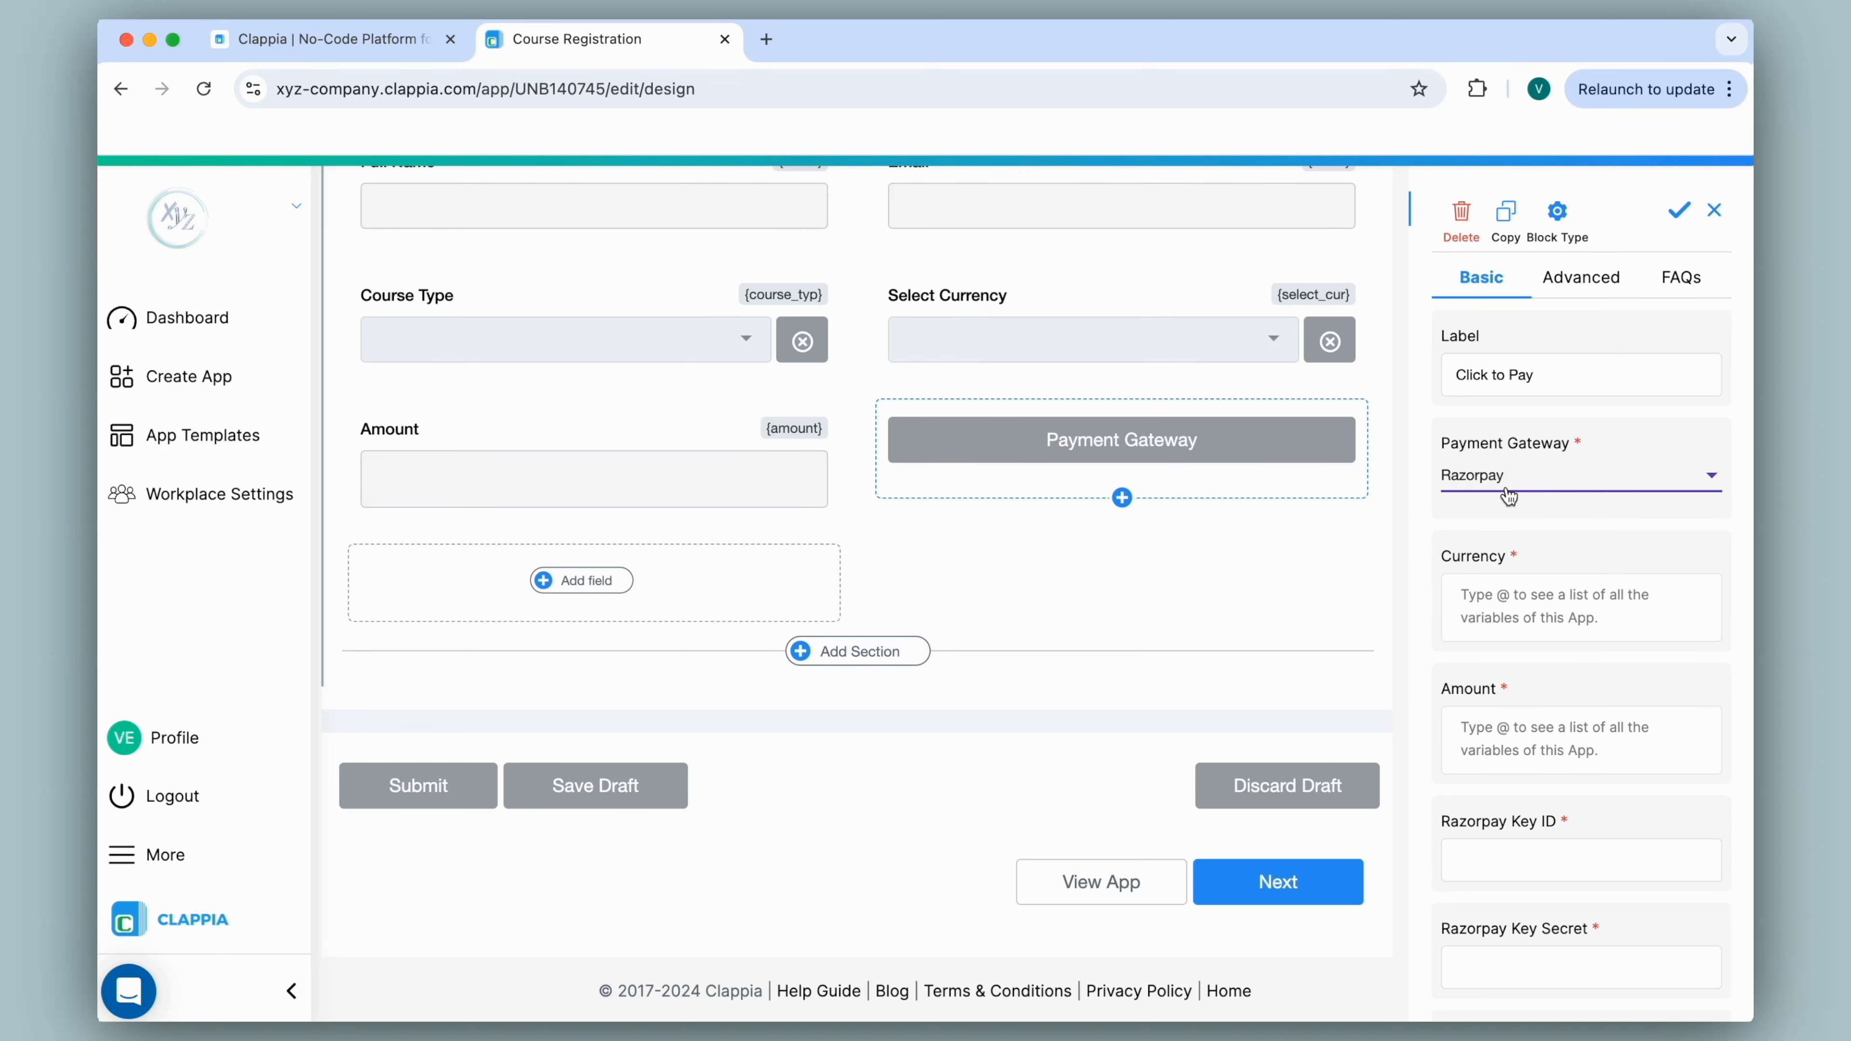
# Set the payment currency to INR, replacing the initially typed USD.
pyautogui.scroll(-2, 1523, 488)
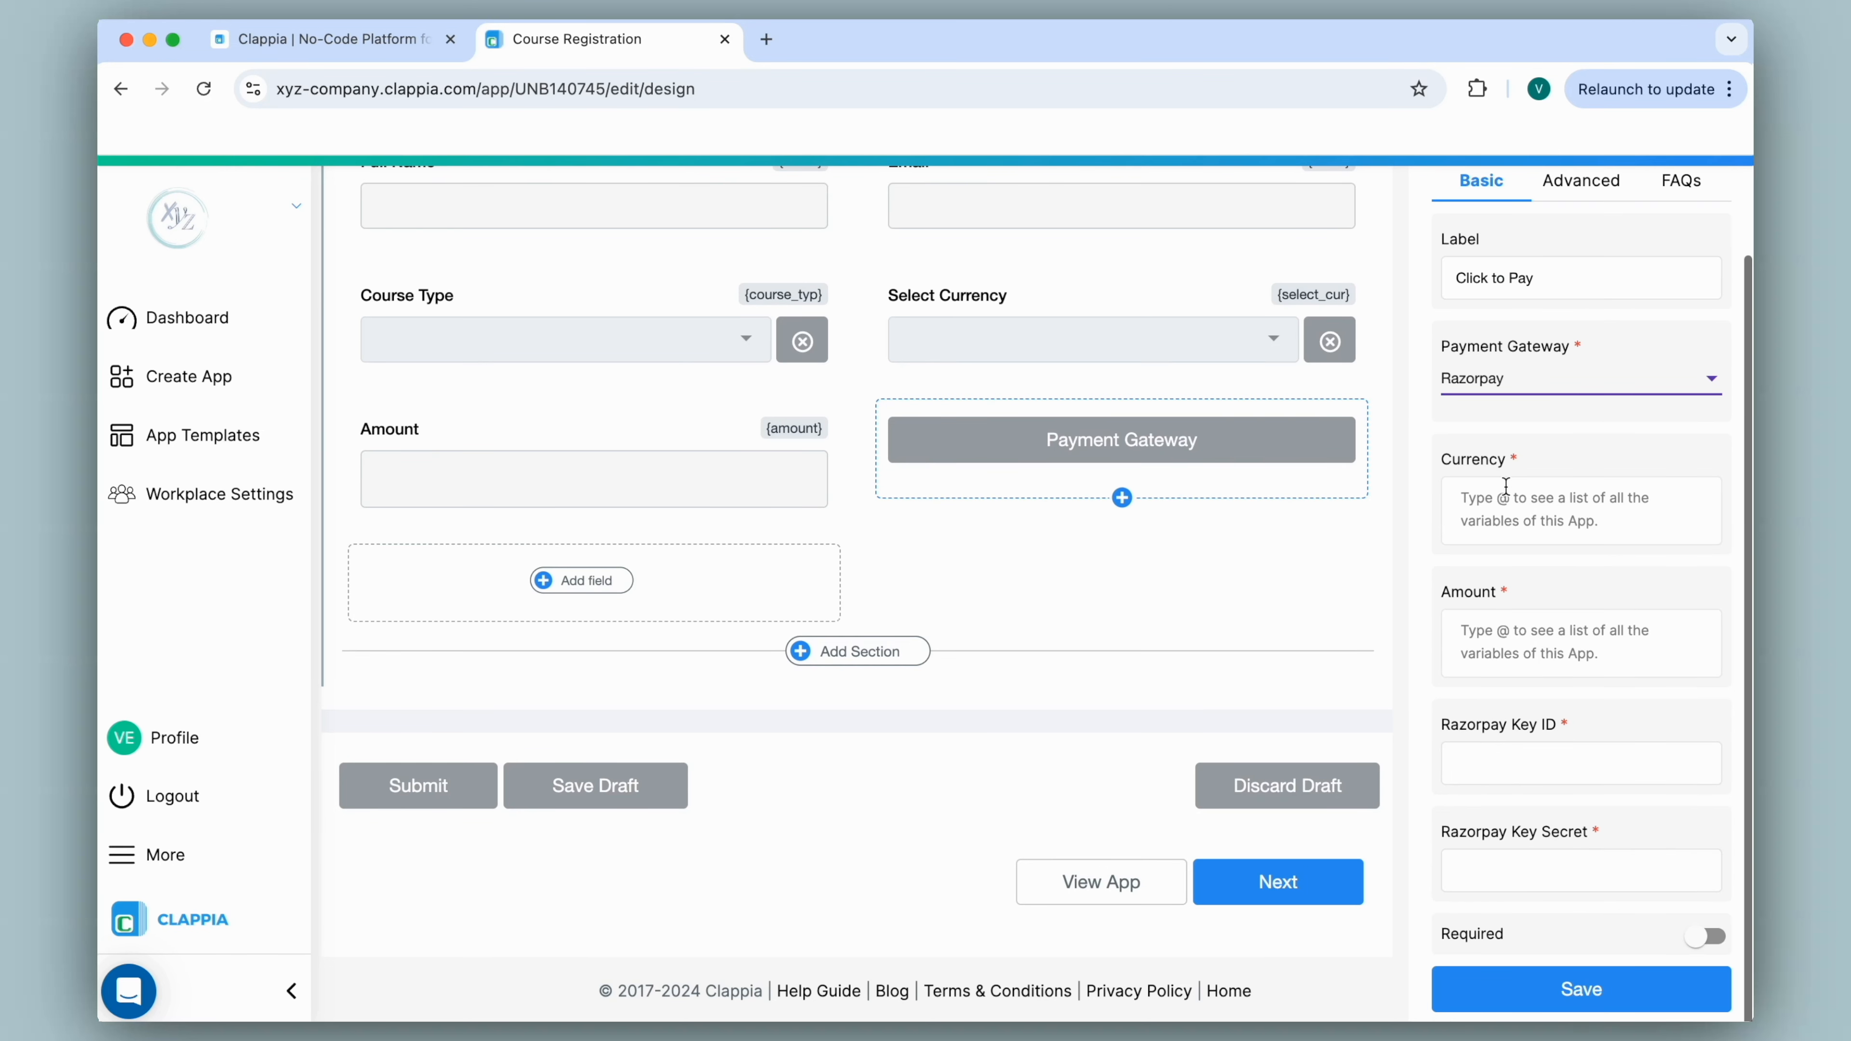
pyautogui.click(1538, 483)
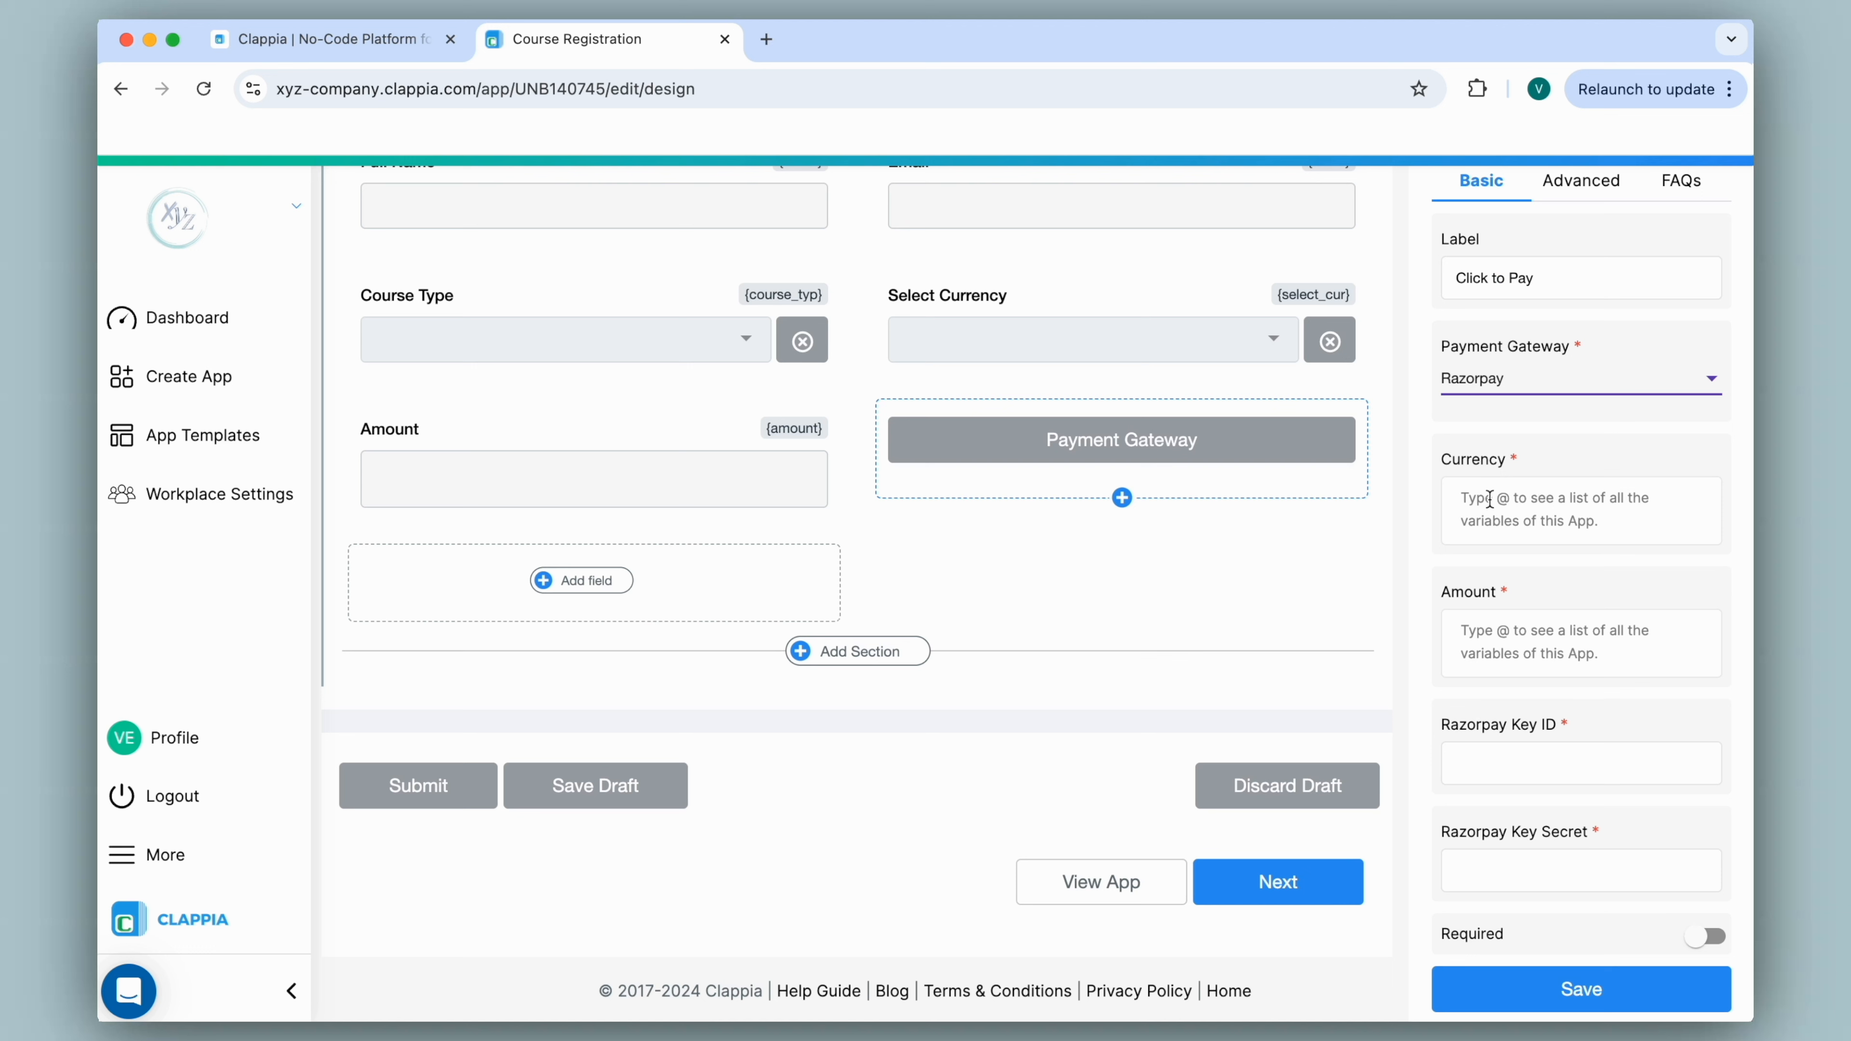
pyautogui.write('"USD')
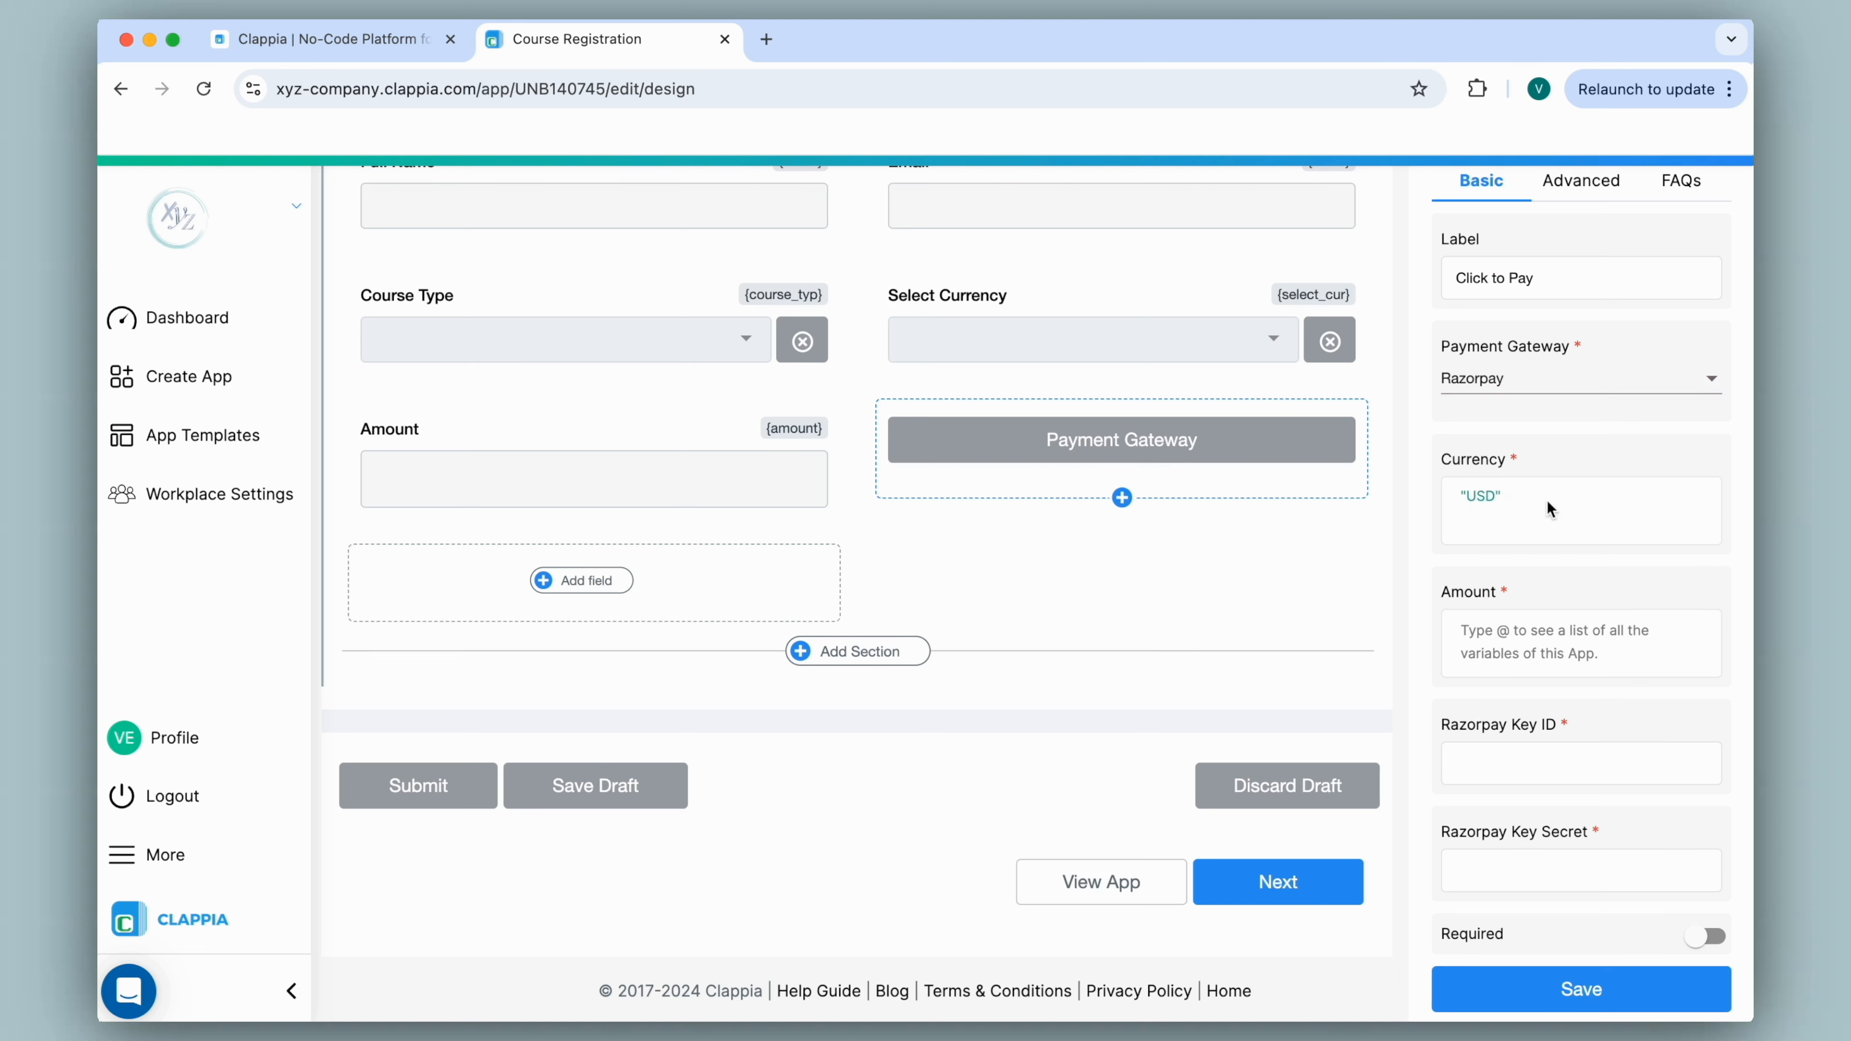
pyautogui.press('BackSpace')
pyautogui.press('BackSpace')
pyautogui.press('BackSpace')
pyautogui.write('INR')
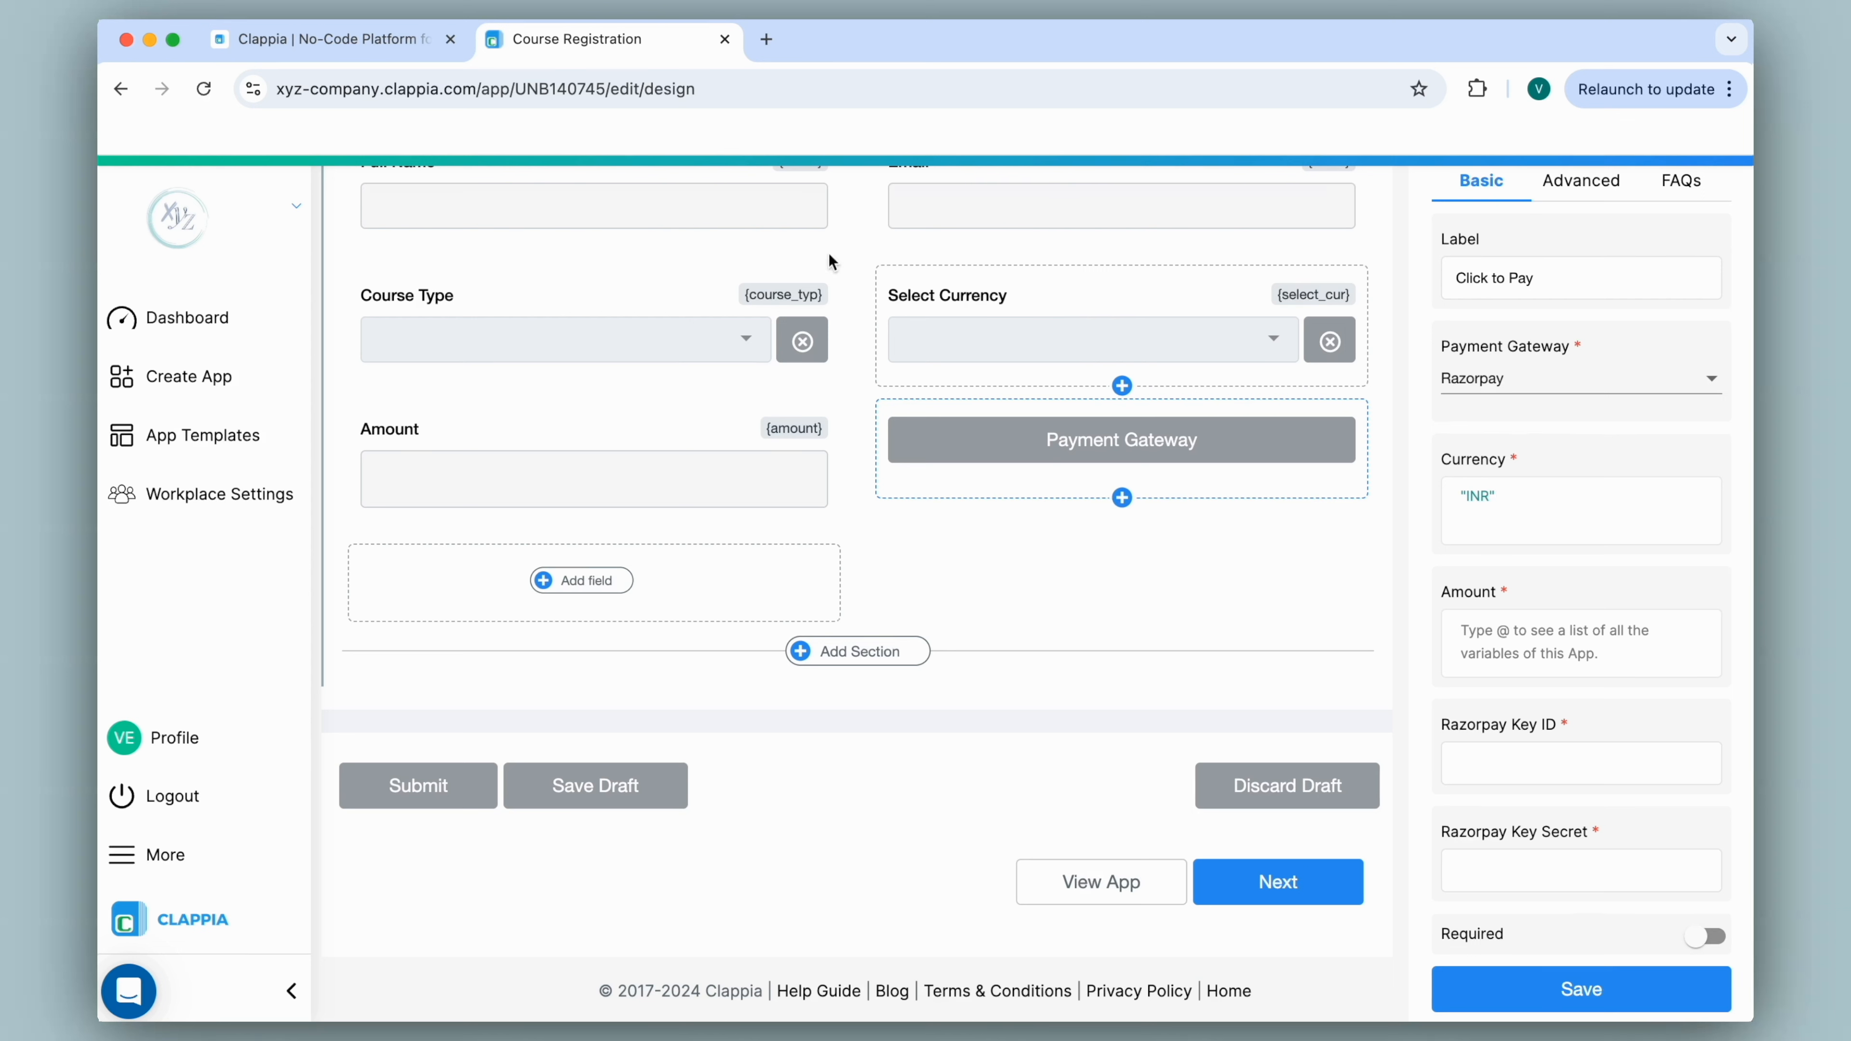
pyautogui.rightClick(646, 43)
# Duplicate the Course Registration tab to check the Select Currency field's settings.
pyautogui.click(739, 204)
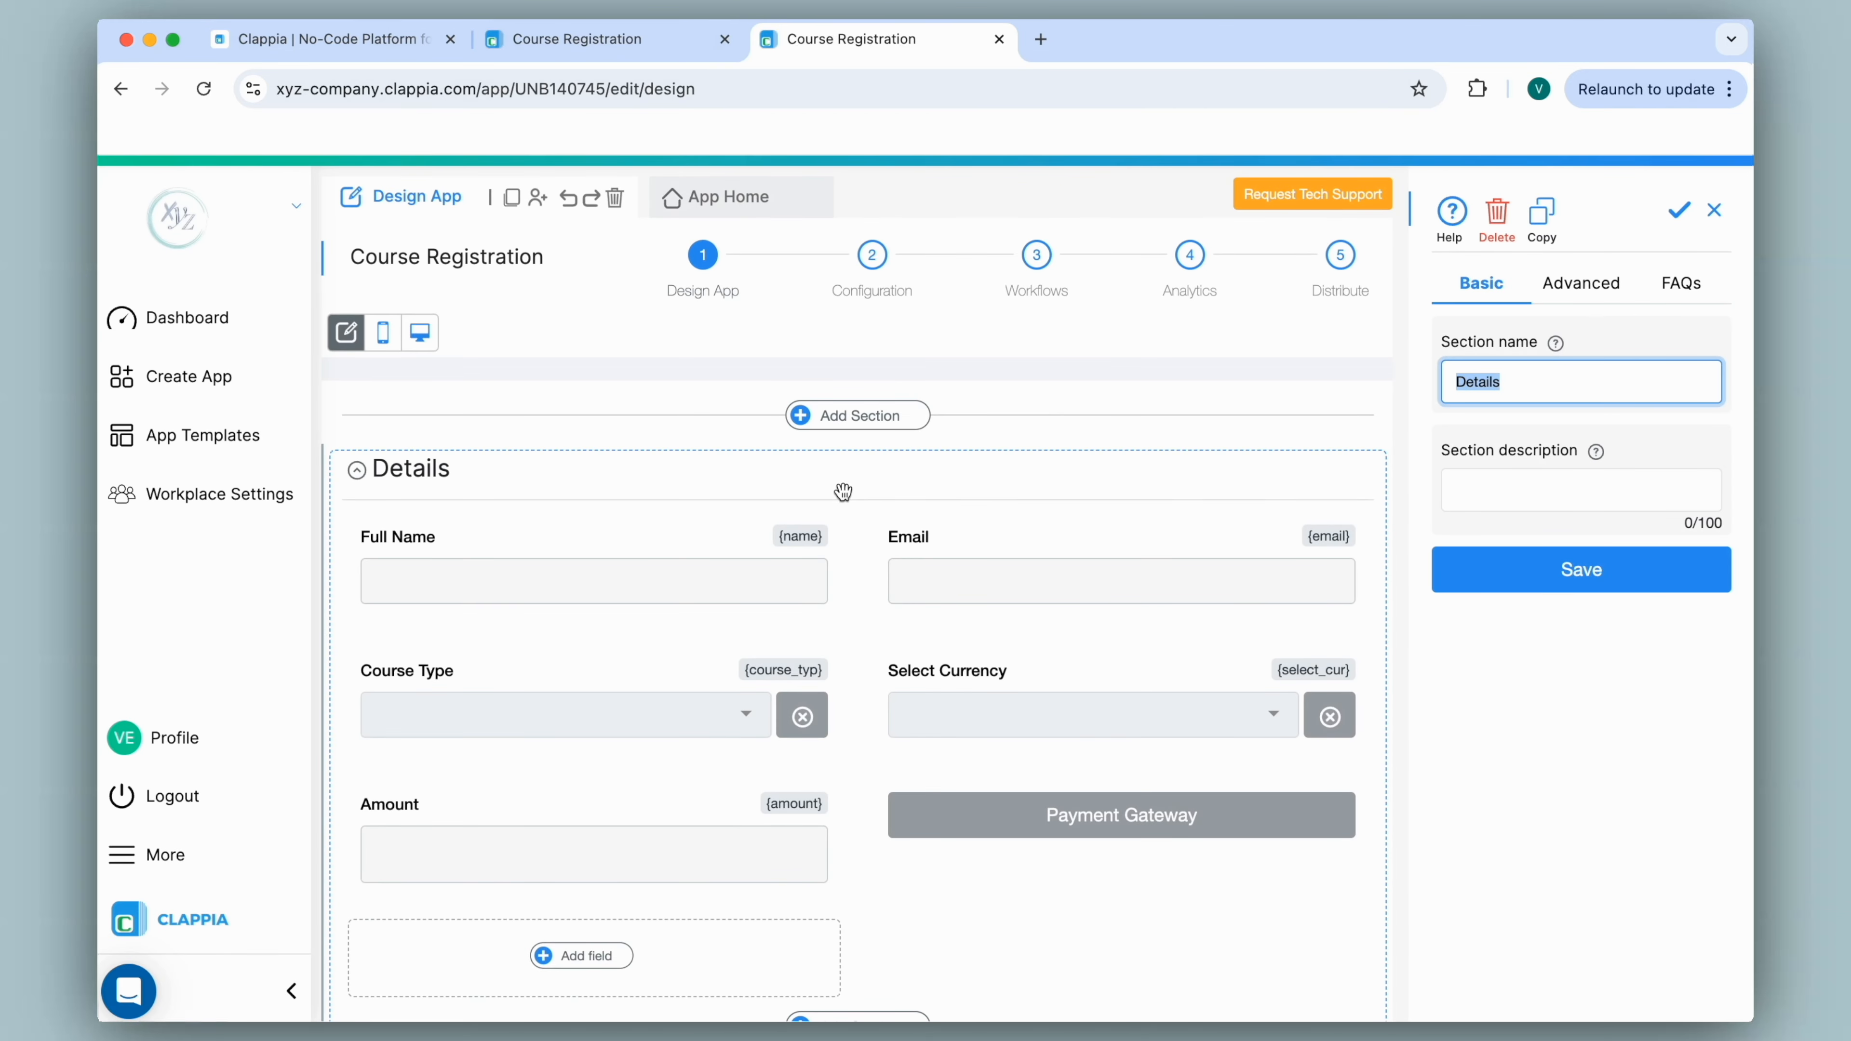
pyautogui.click(1045, 707)
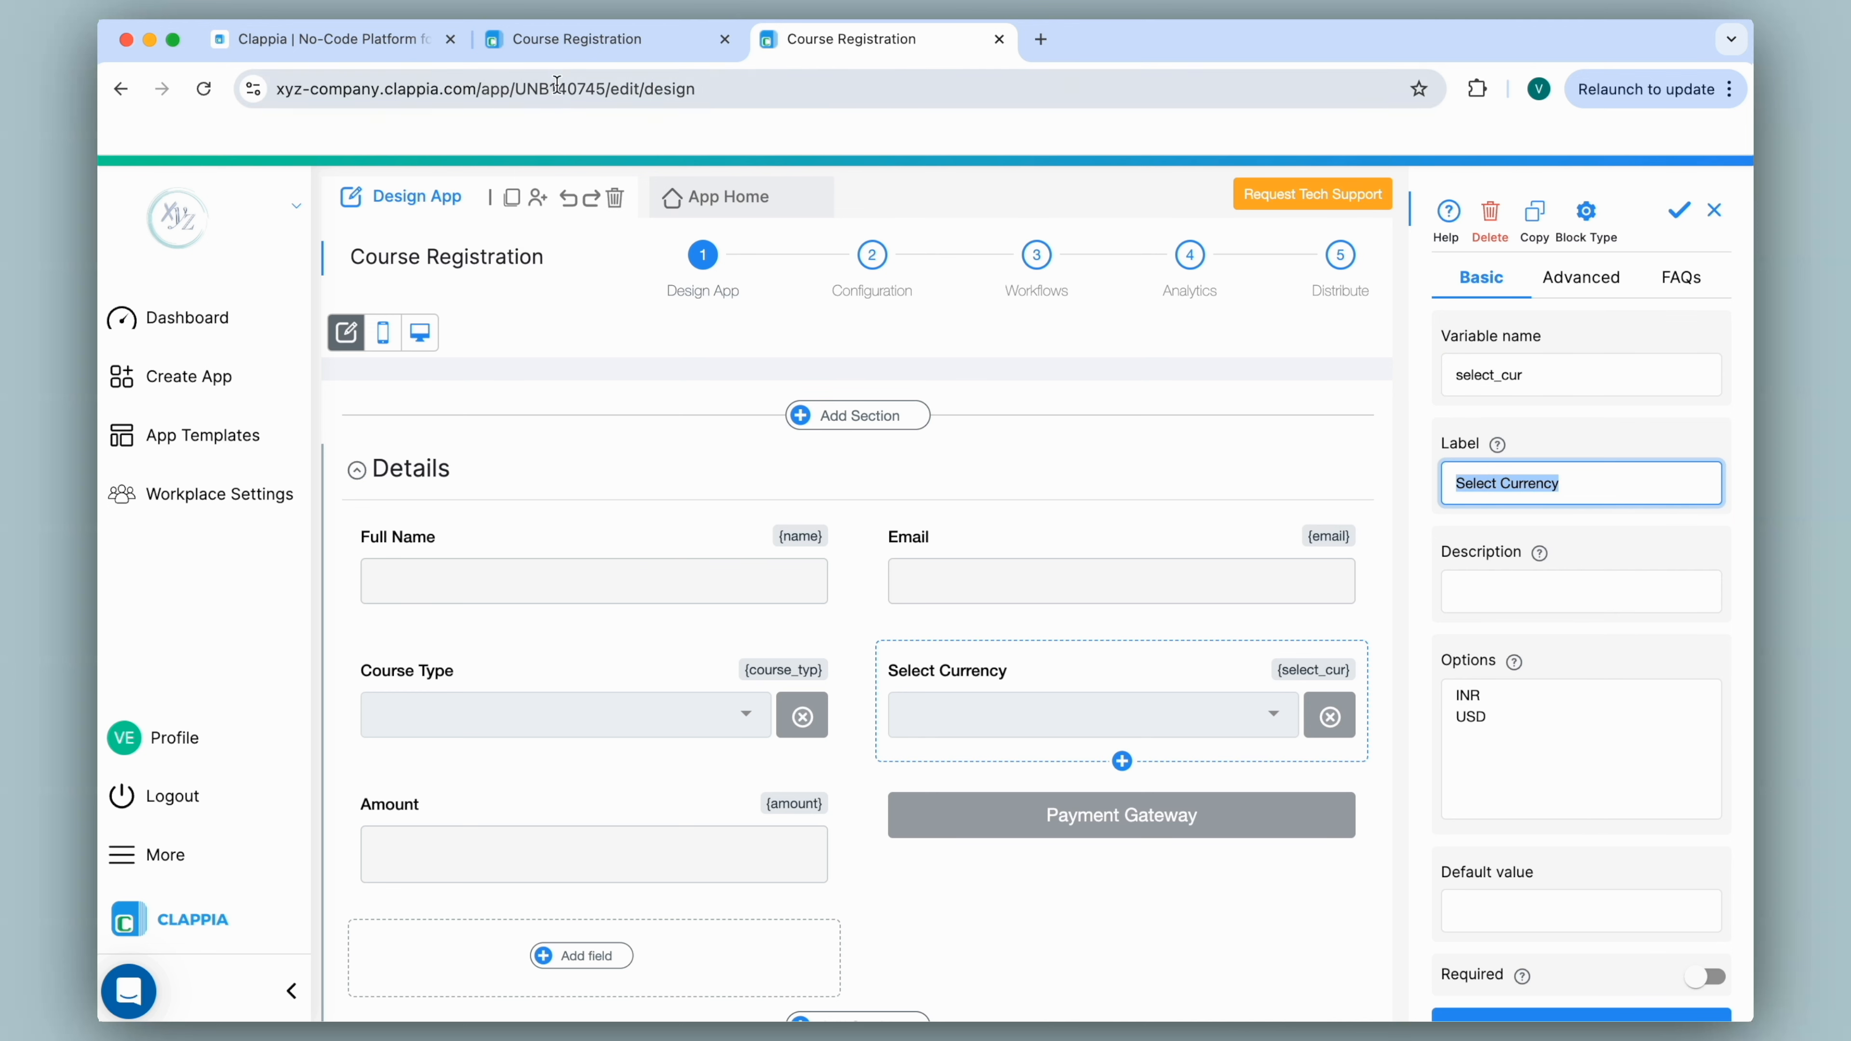
pyautogui.click(571, 40)
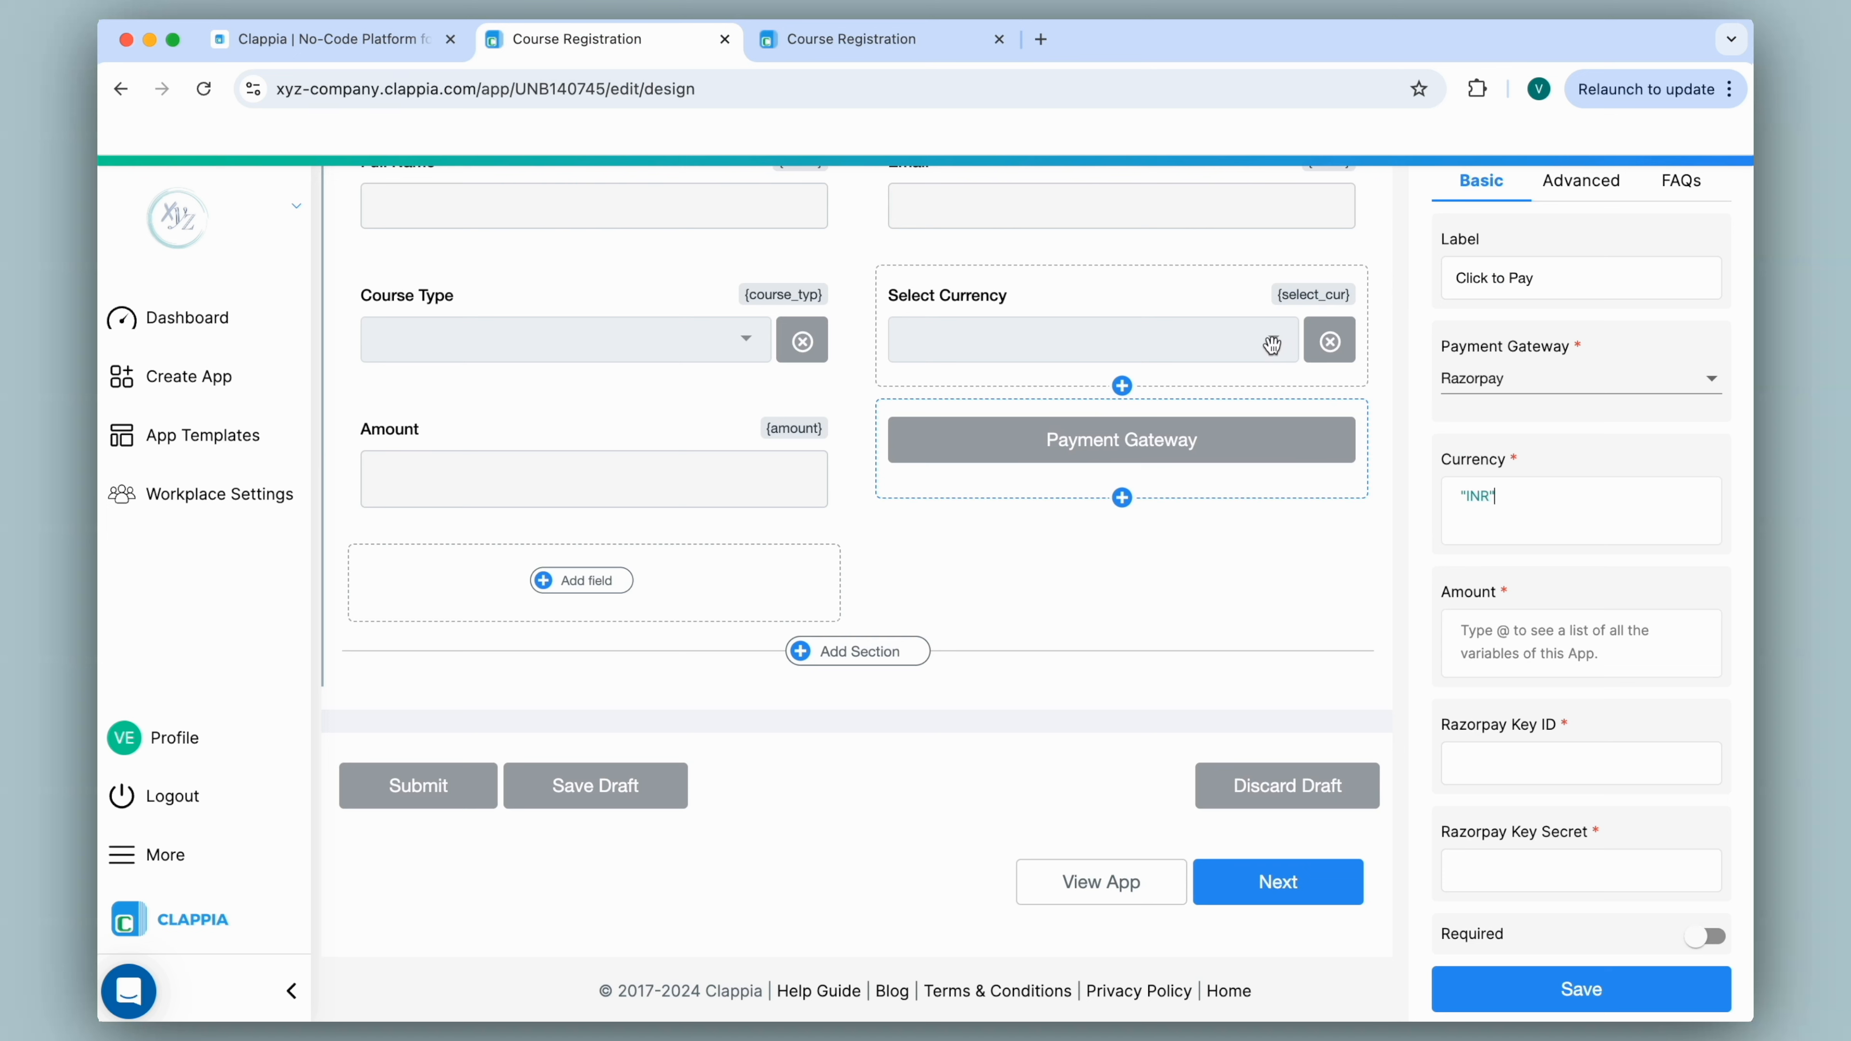
# Replace the fixed INR currency with the {select_cur} field reference.
pyautogui.press('BackSpace')
pyautogui.press('BackSpace')
pyautogui.press('BackSpace')
pyautogui.press('BackSpace')
pyautogui.press('BackSpace')
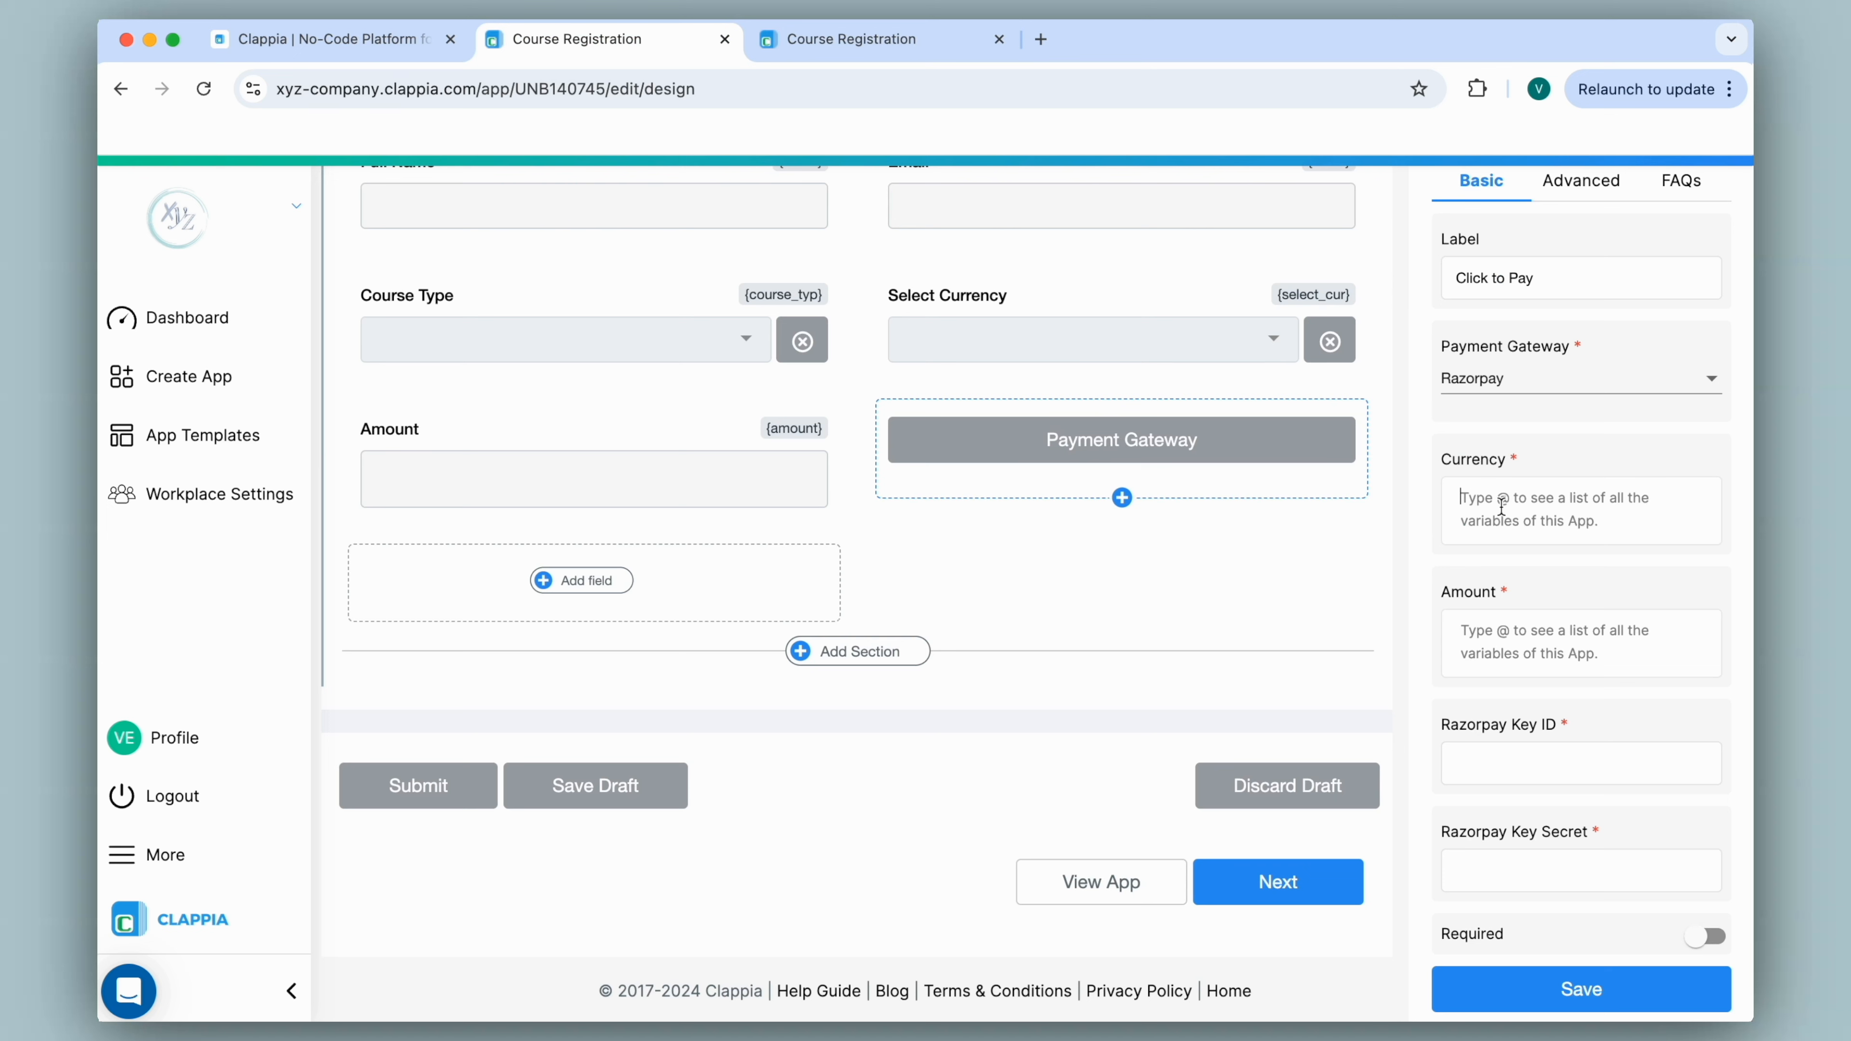
pyautogui.write('@')
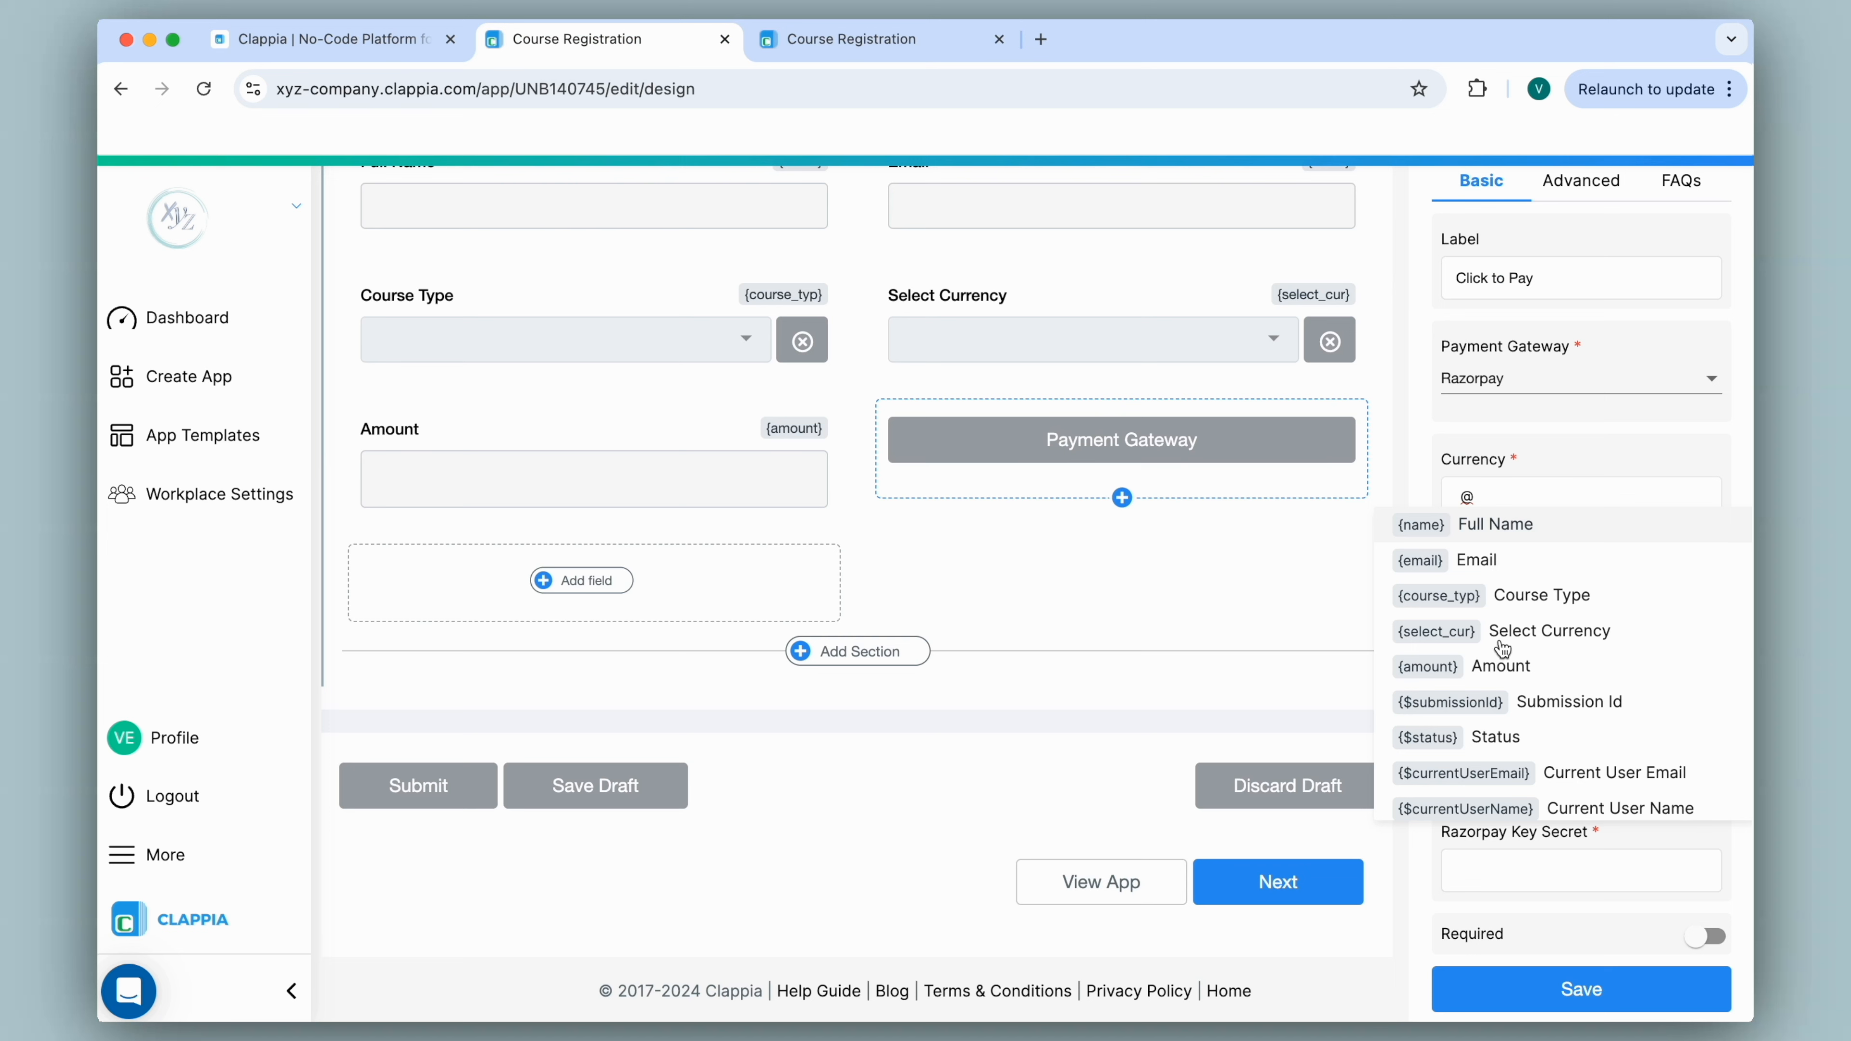
pyautogui.click(1530, 632)
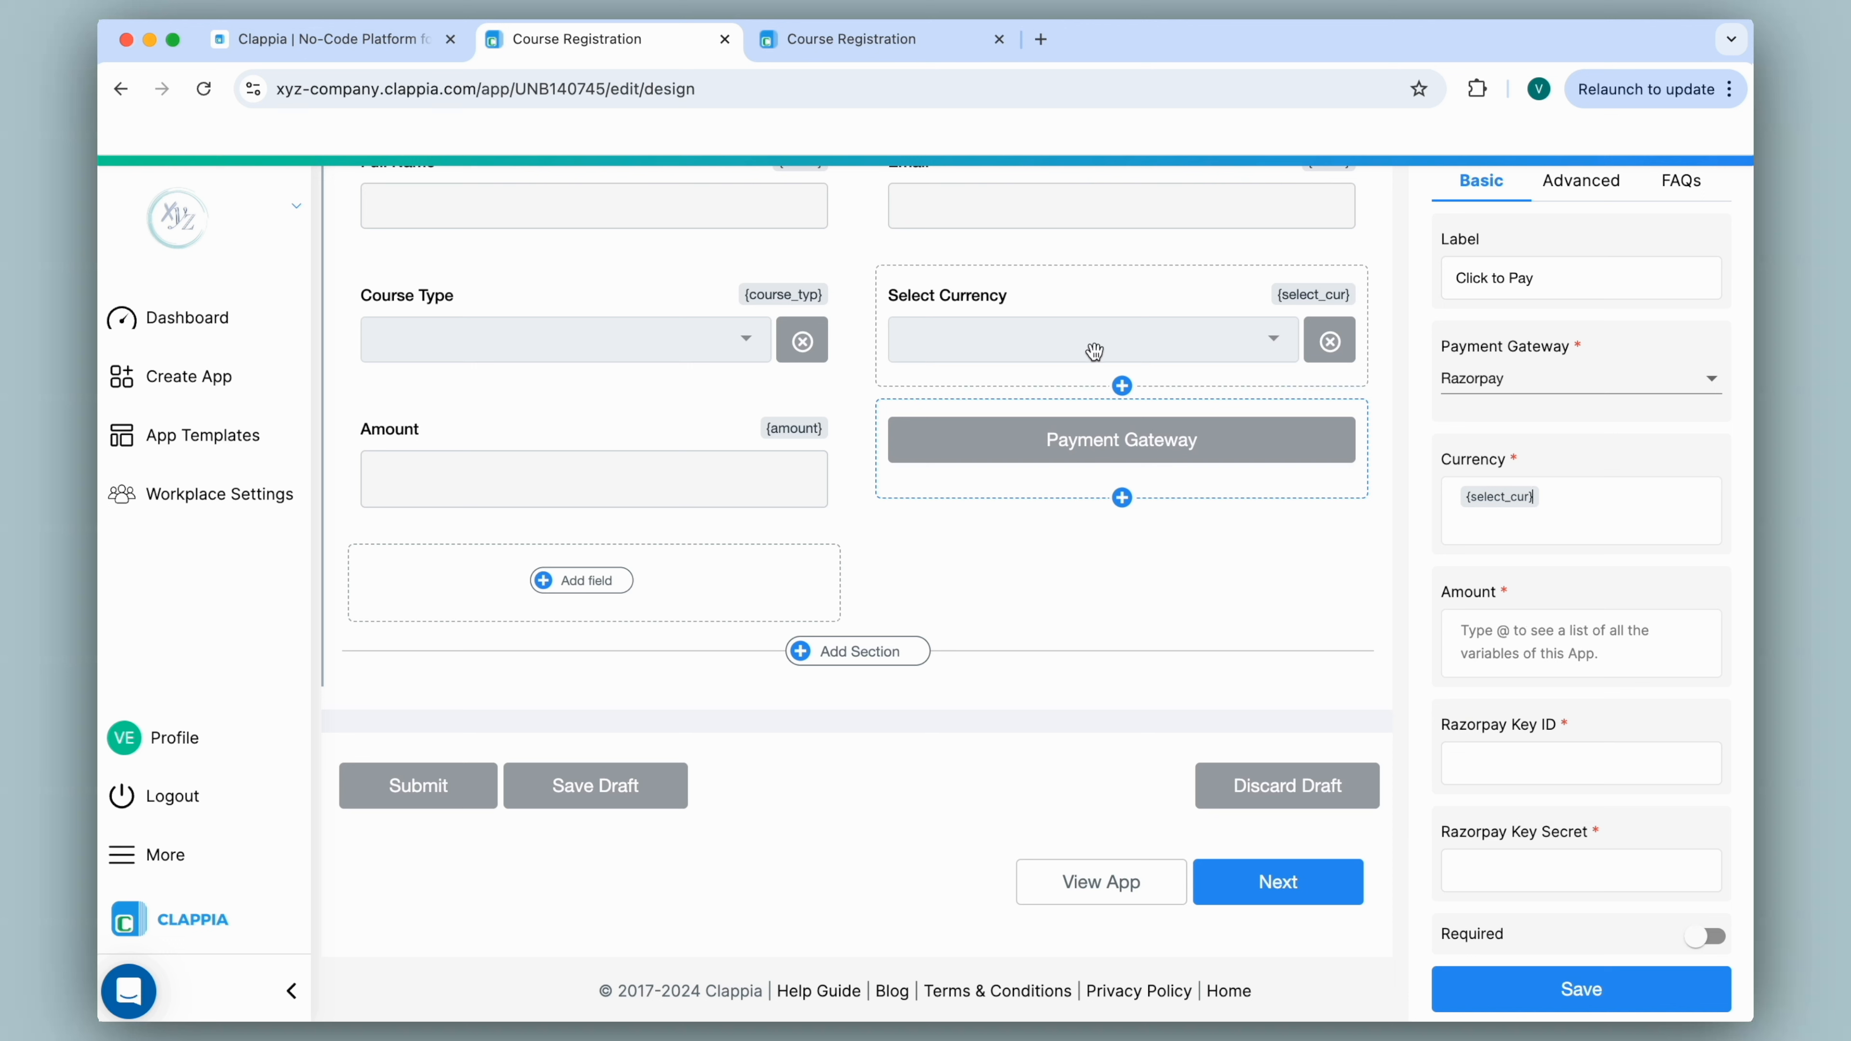
pyautogui.click(1488, 642)
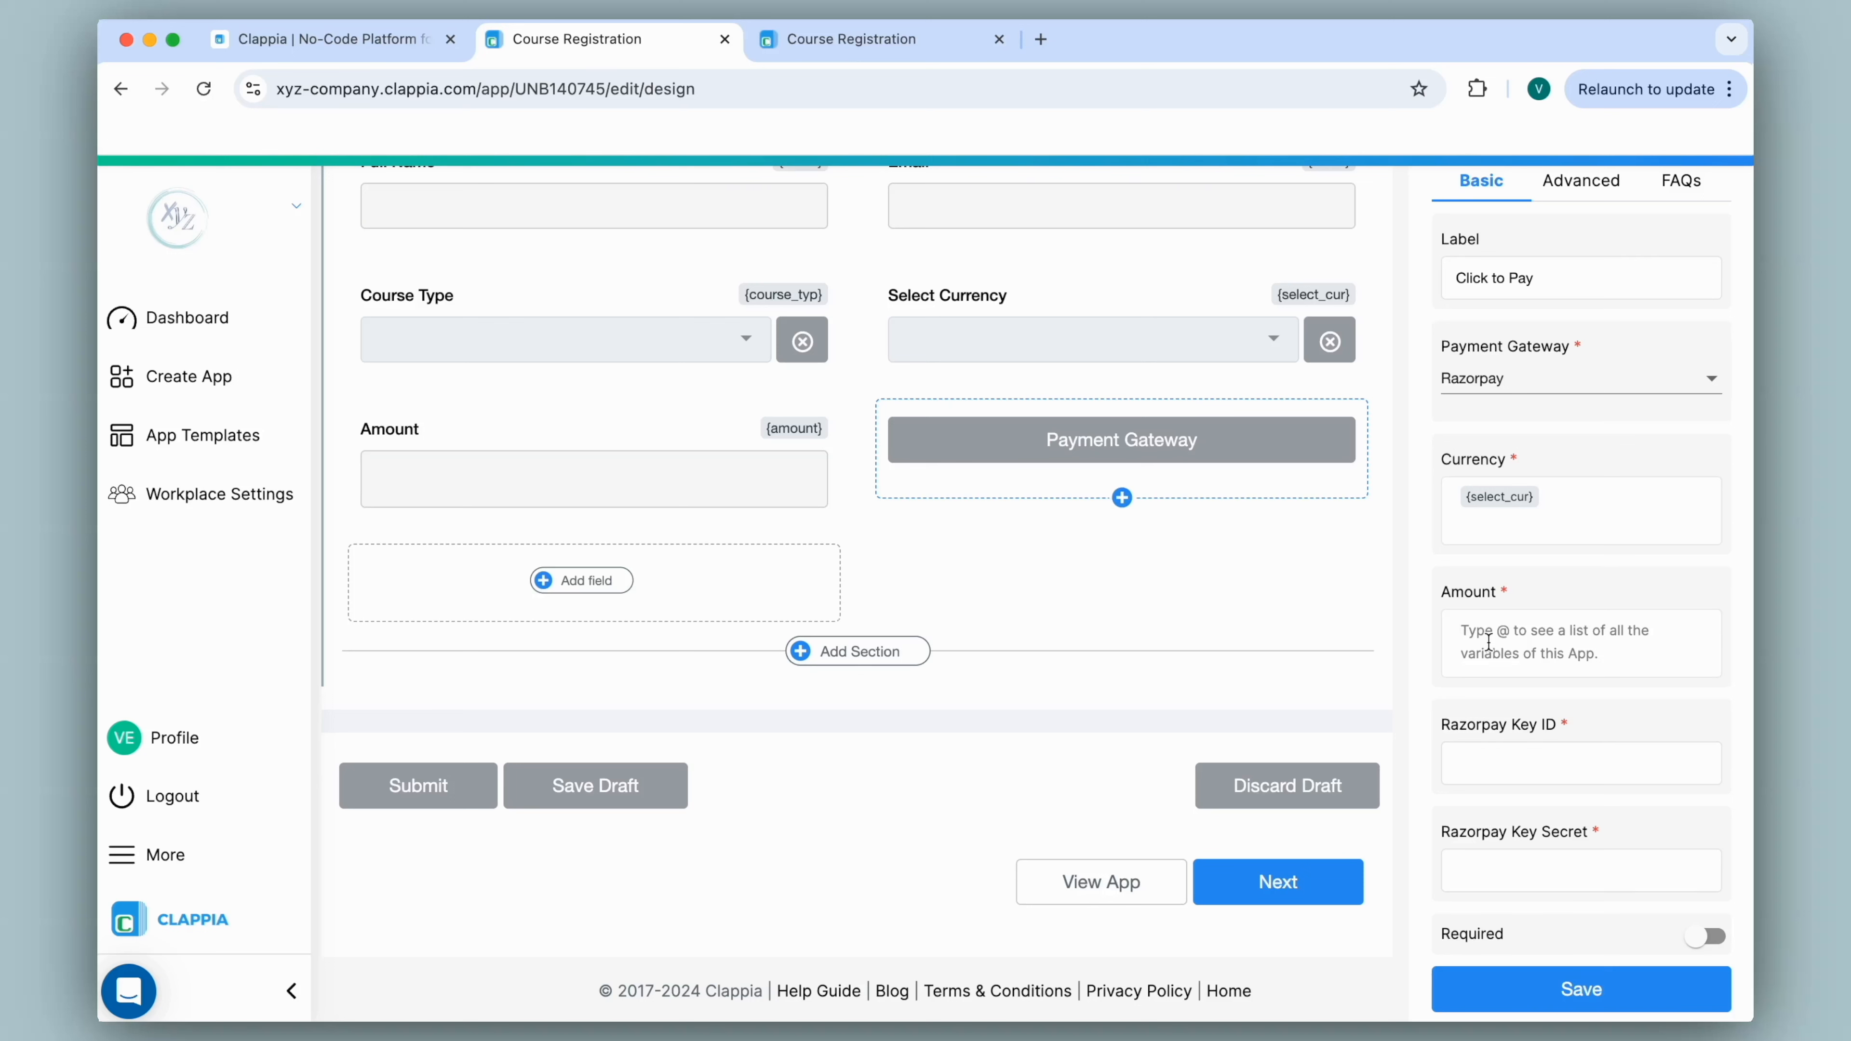
# Replace the fixed 500 amount with the {amount} field reference.
pyautogui.write('"500')
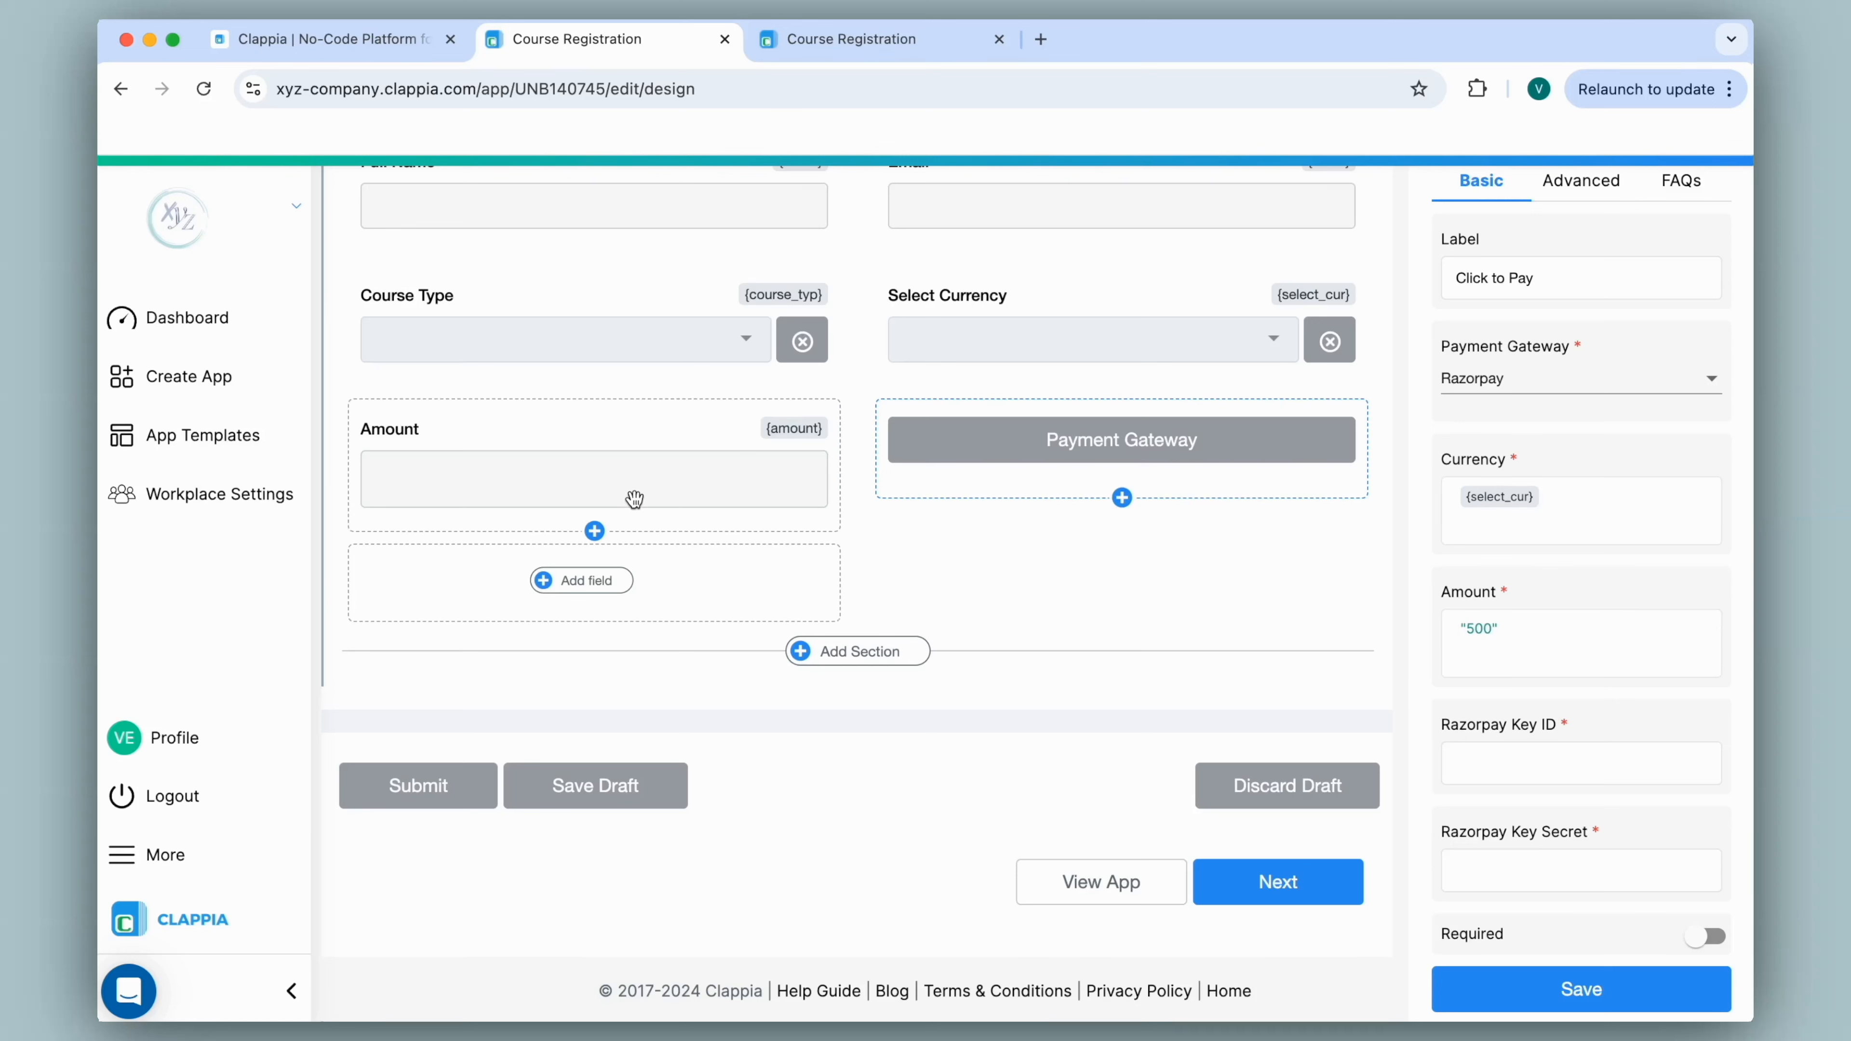
pyautogui.press('super+a')
pyautogui.press('BackSpace')
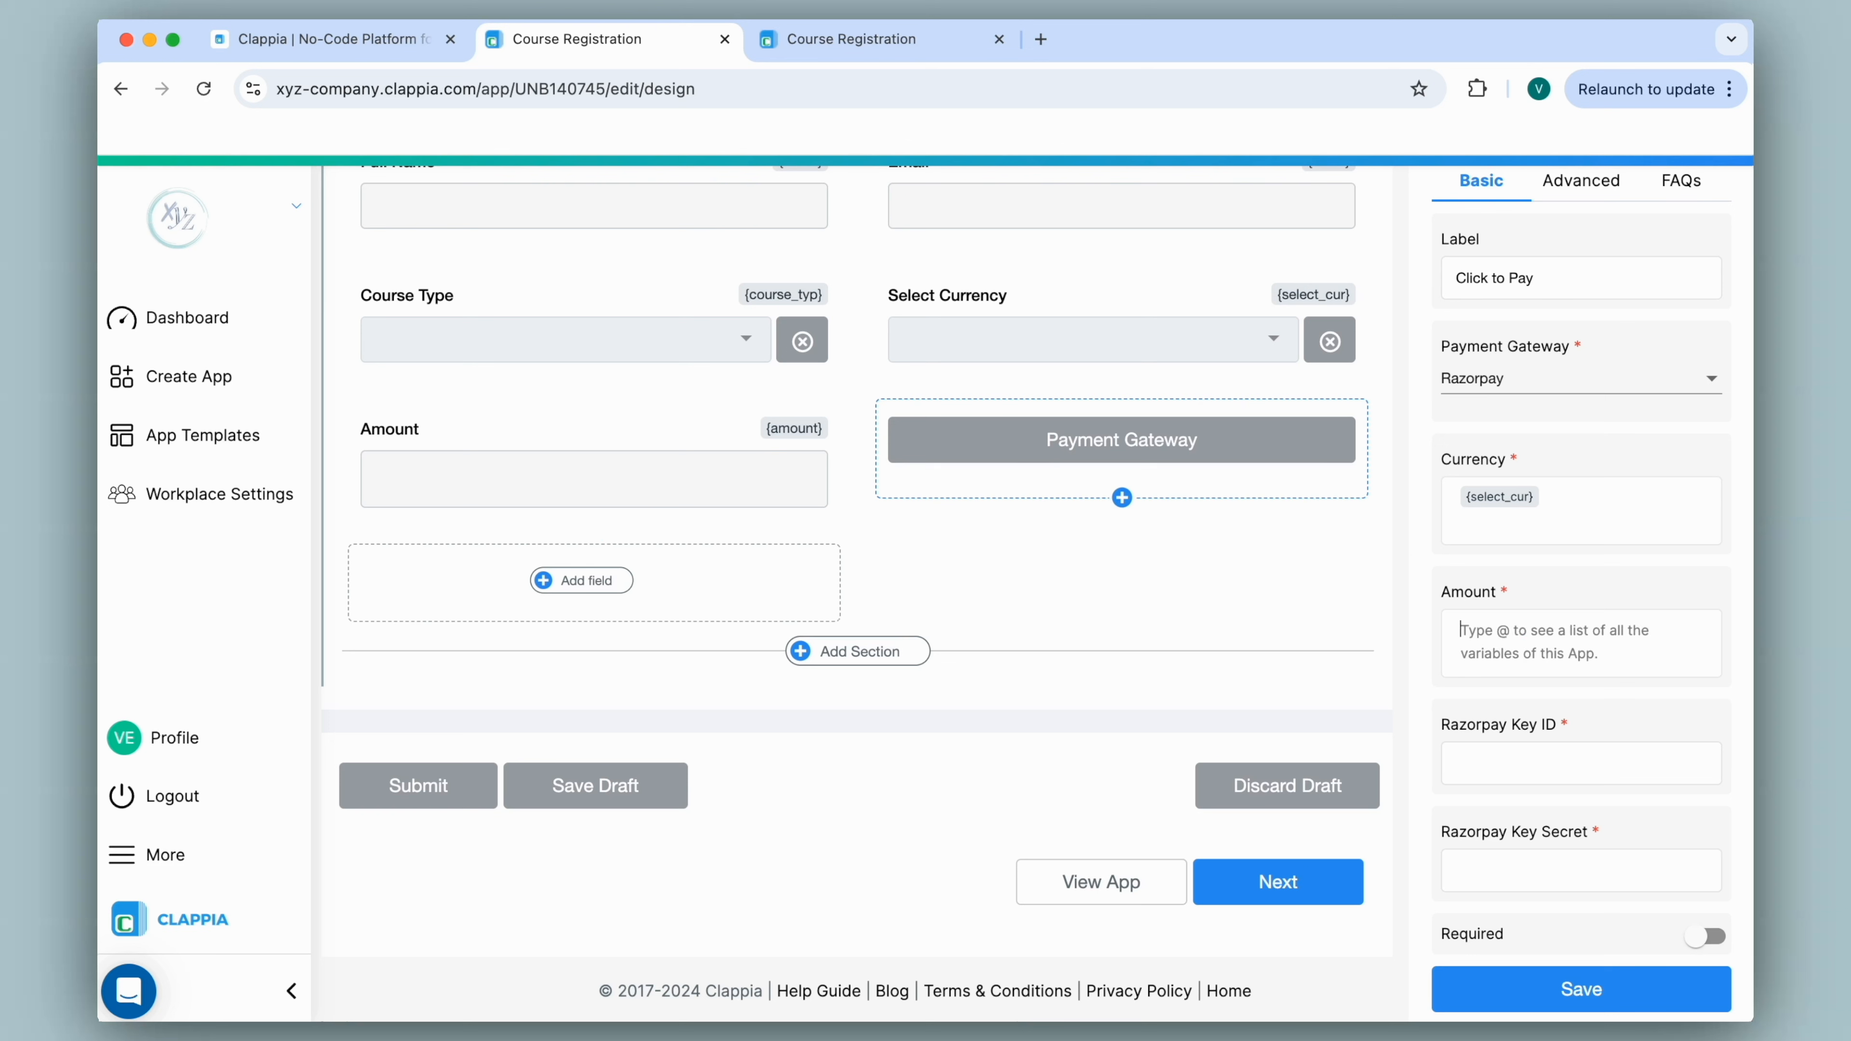
pyautogui.write('@amou')
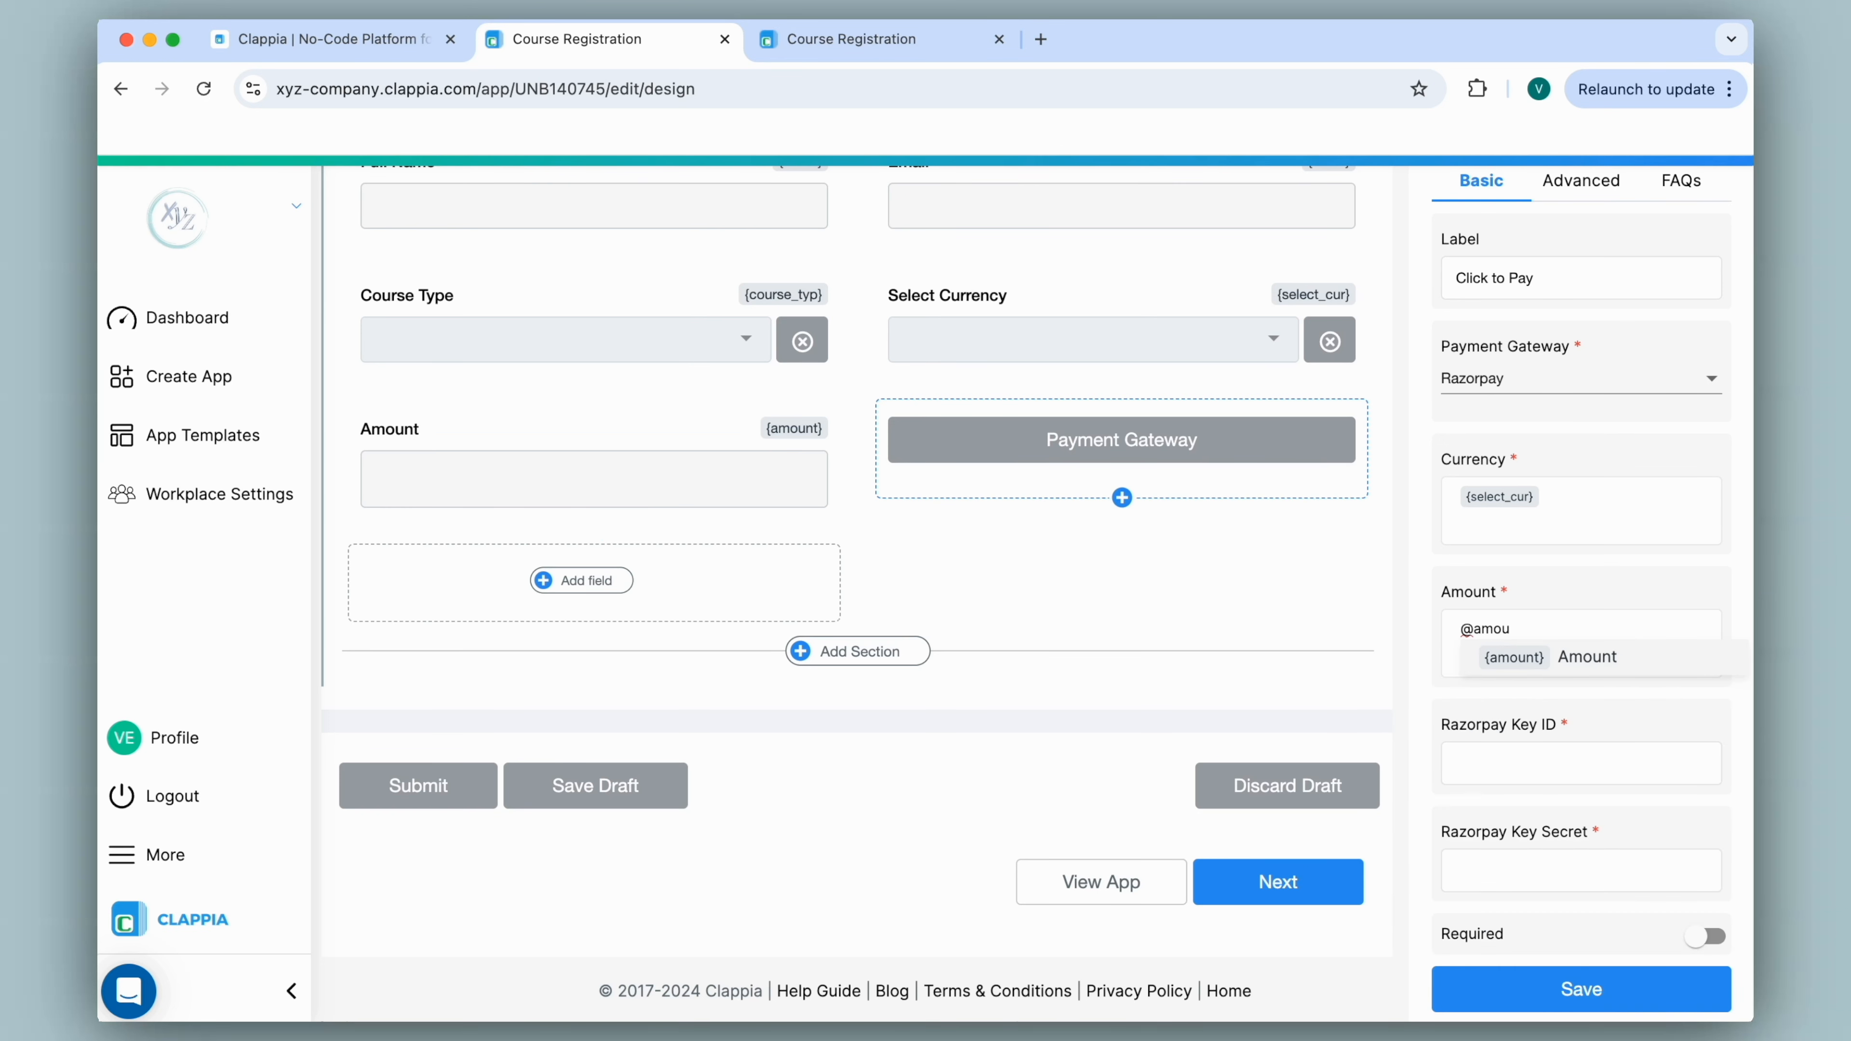
pyautogui.click(1514, 660)
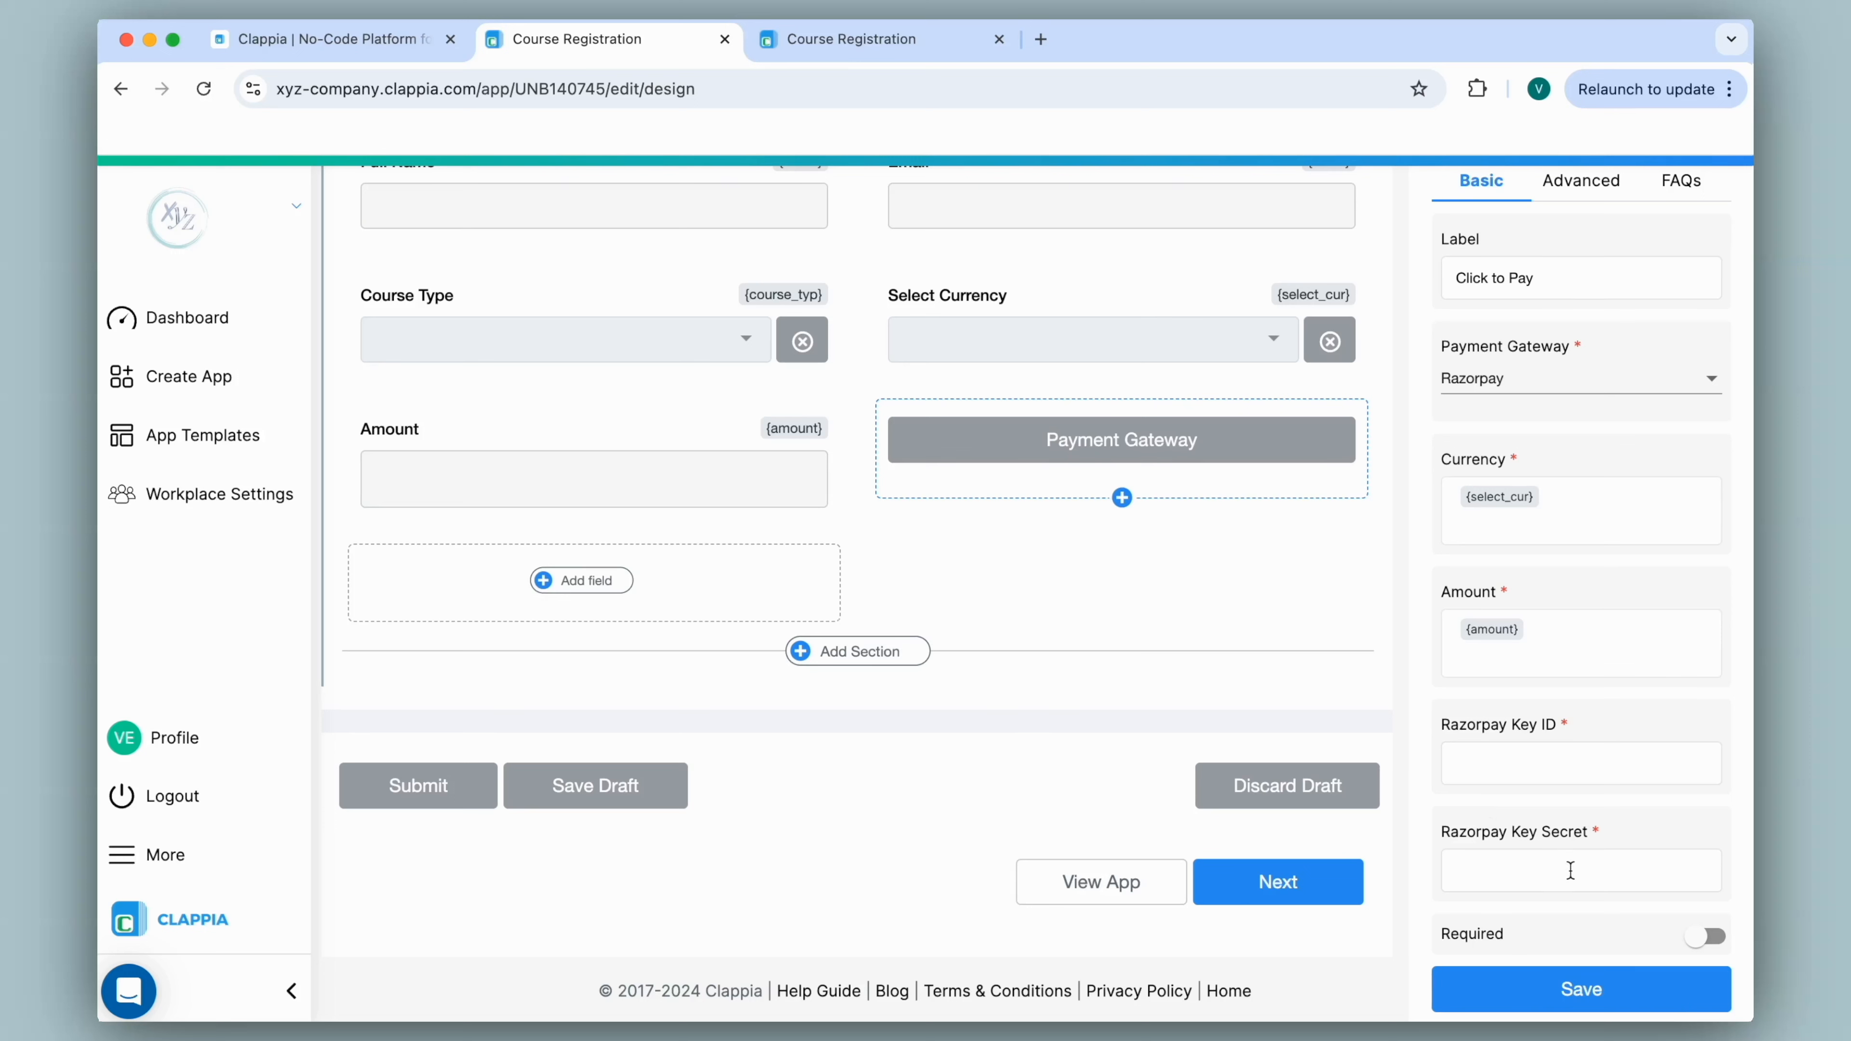
# Enter the Razorpay key ID and key secret, then save the Click to Pay block.
pyautogui.click(1000, 38)
pyautogui.click(765, 40)
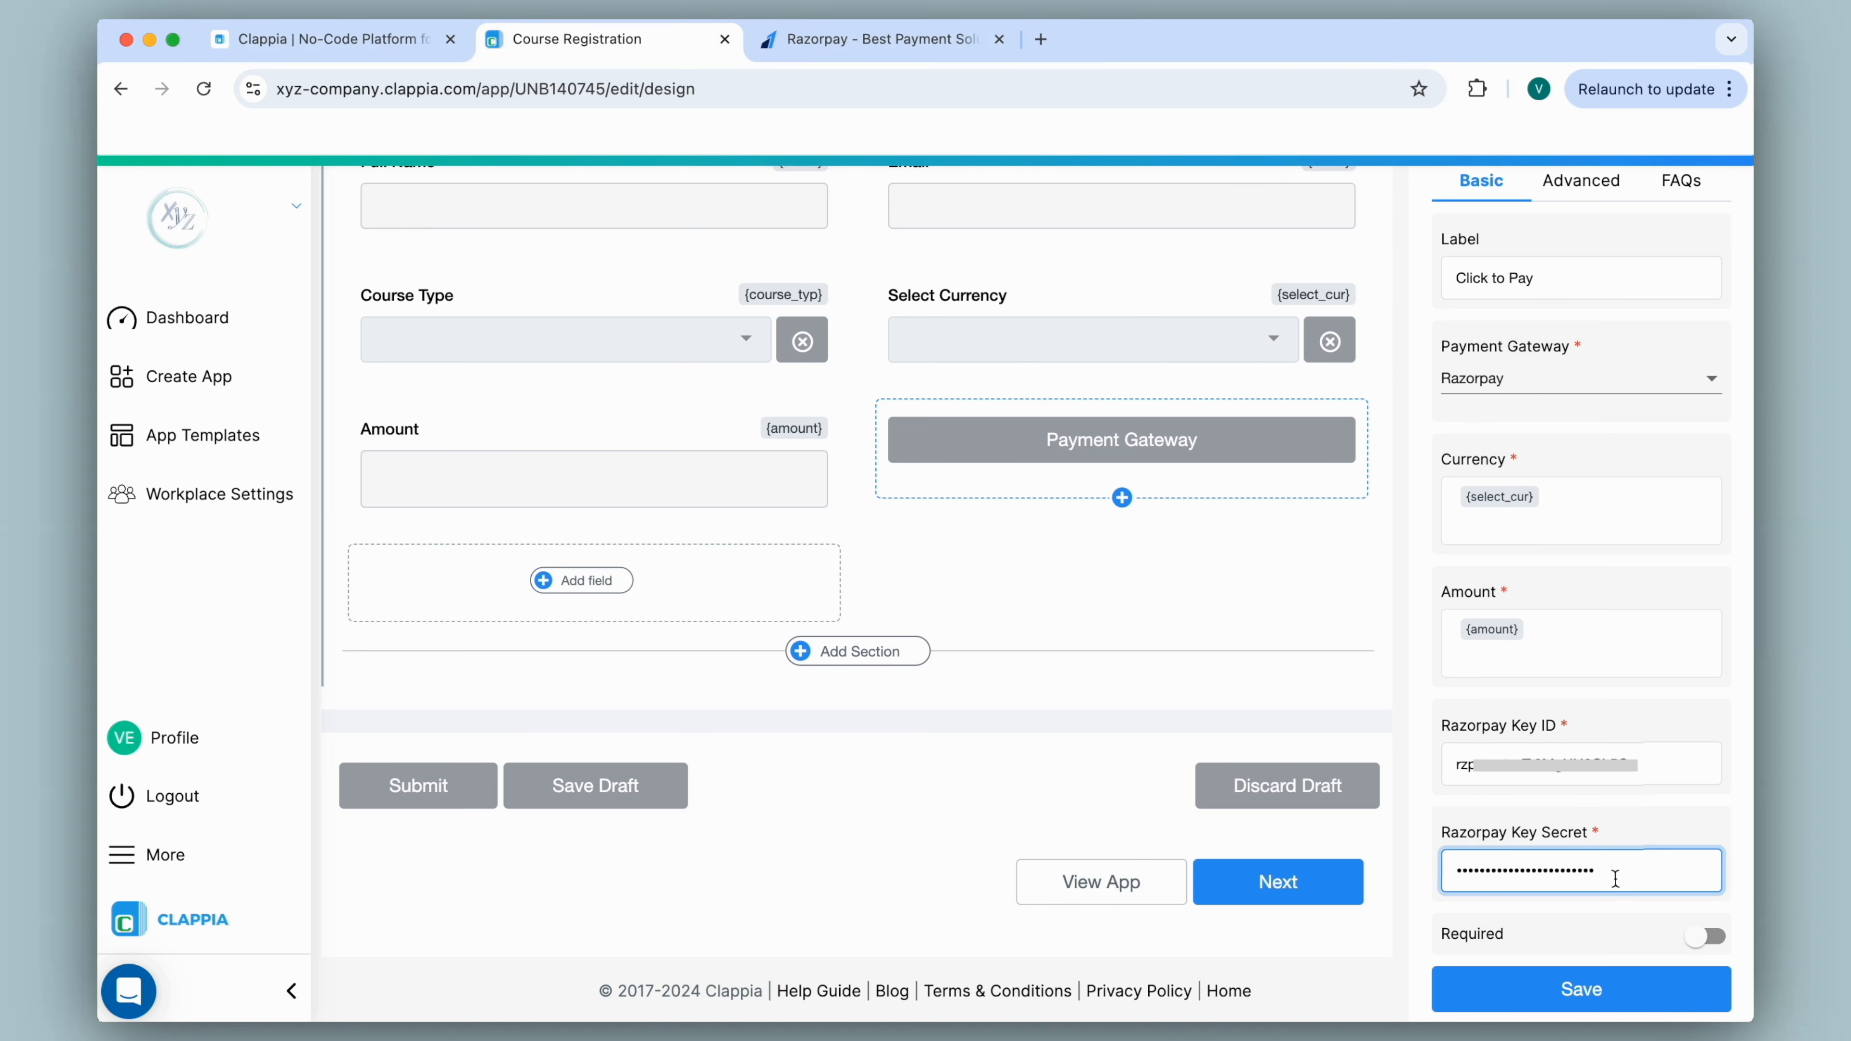
pyautogui.click(1601, 994)
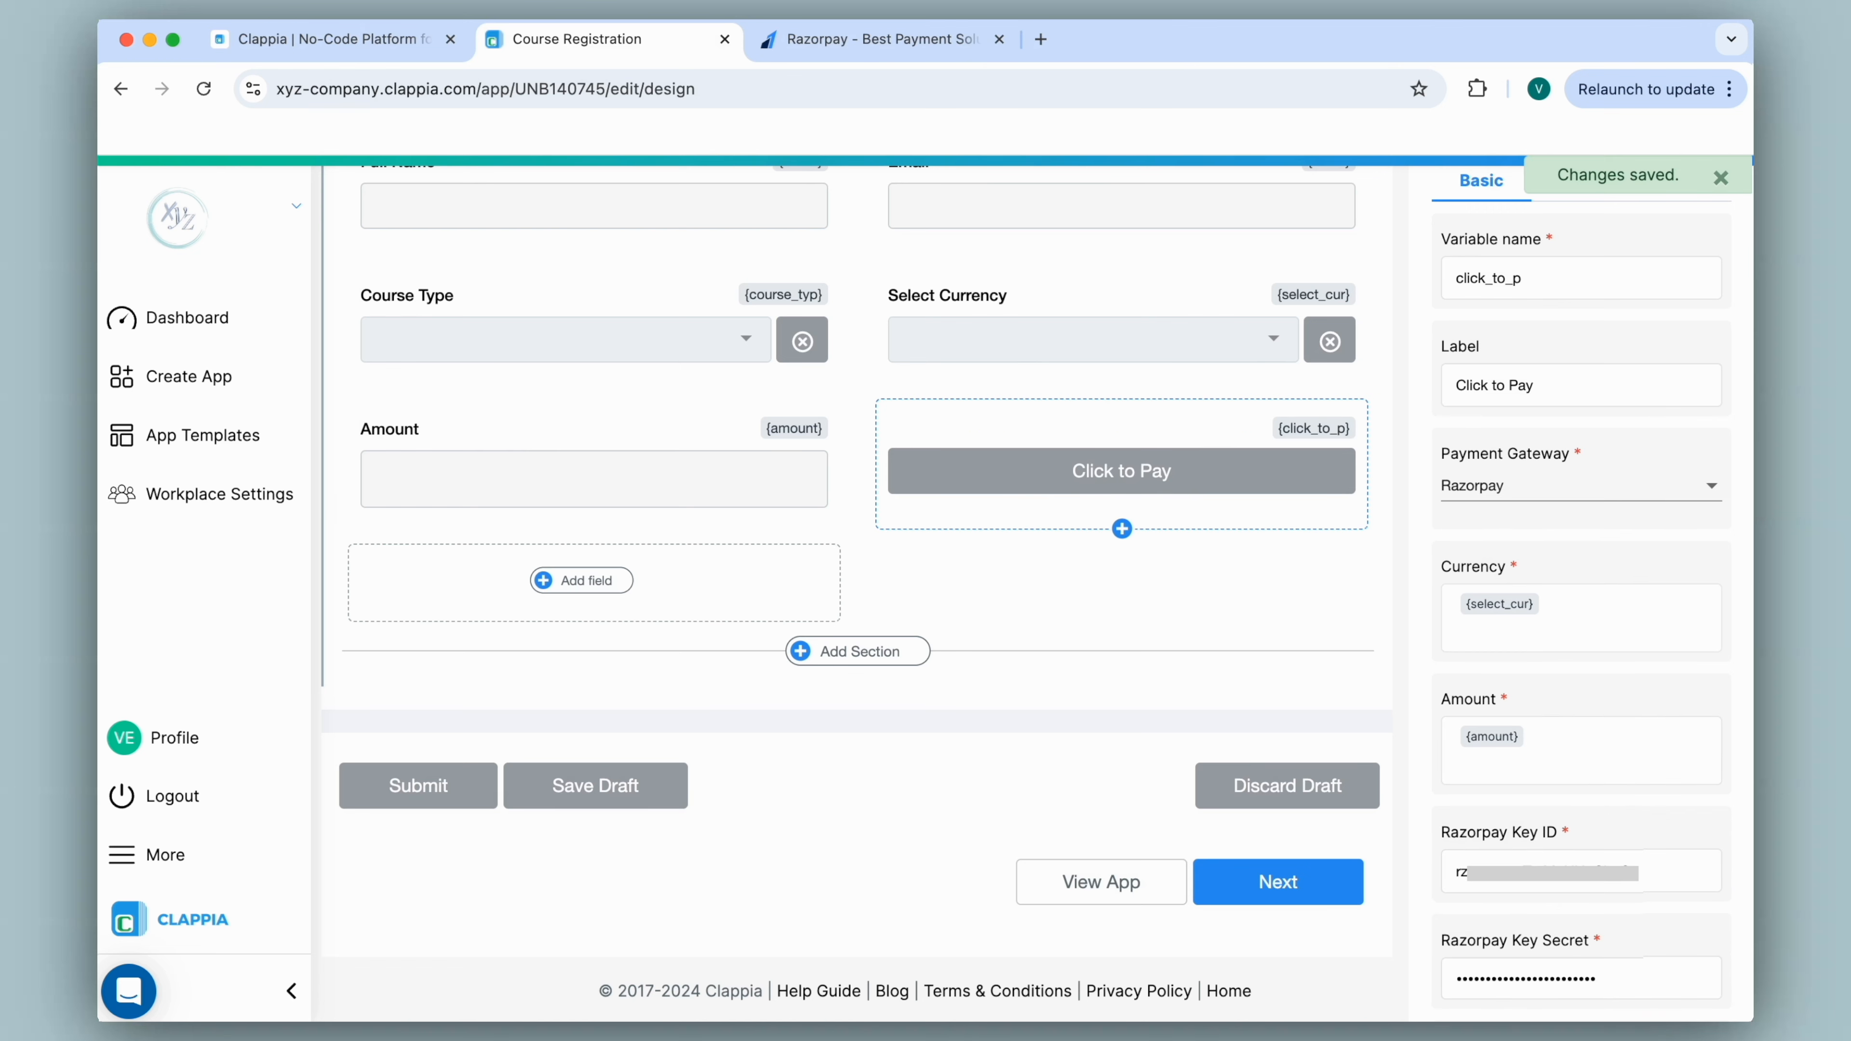
pyautogui.scroll(5, 888, 620)
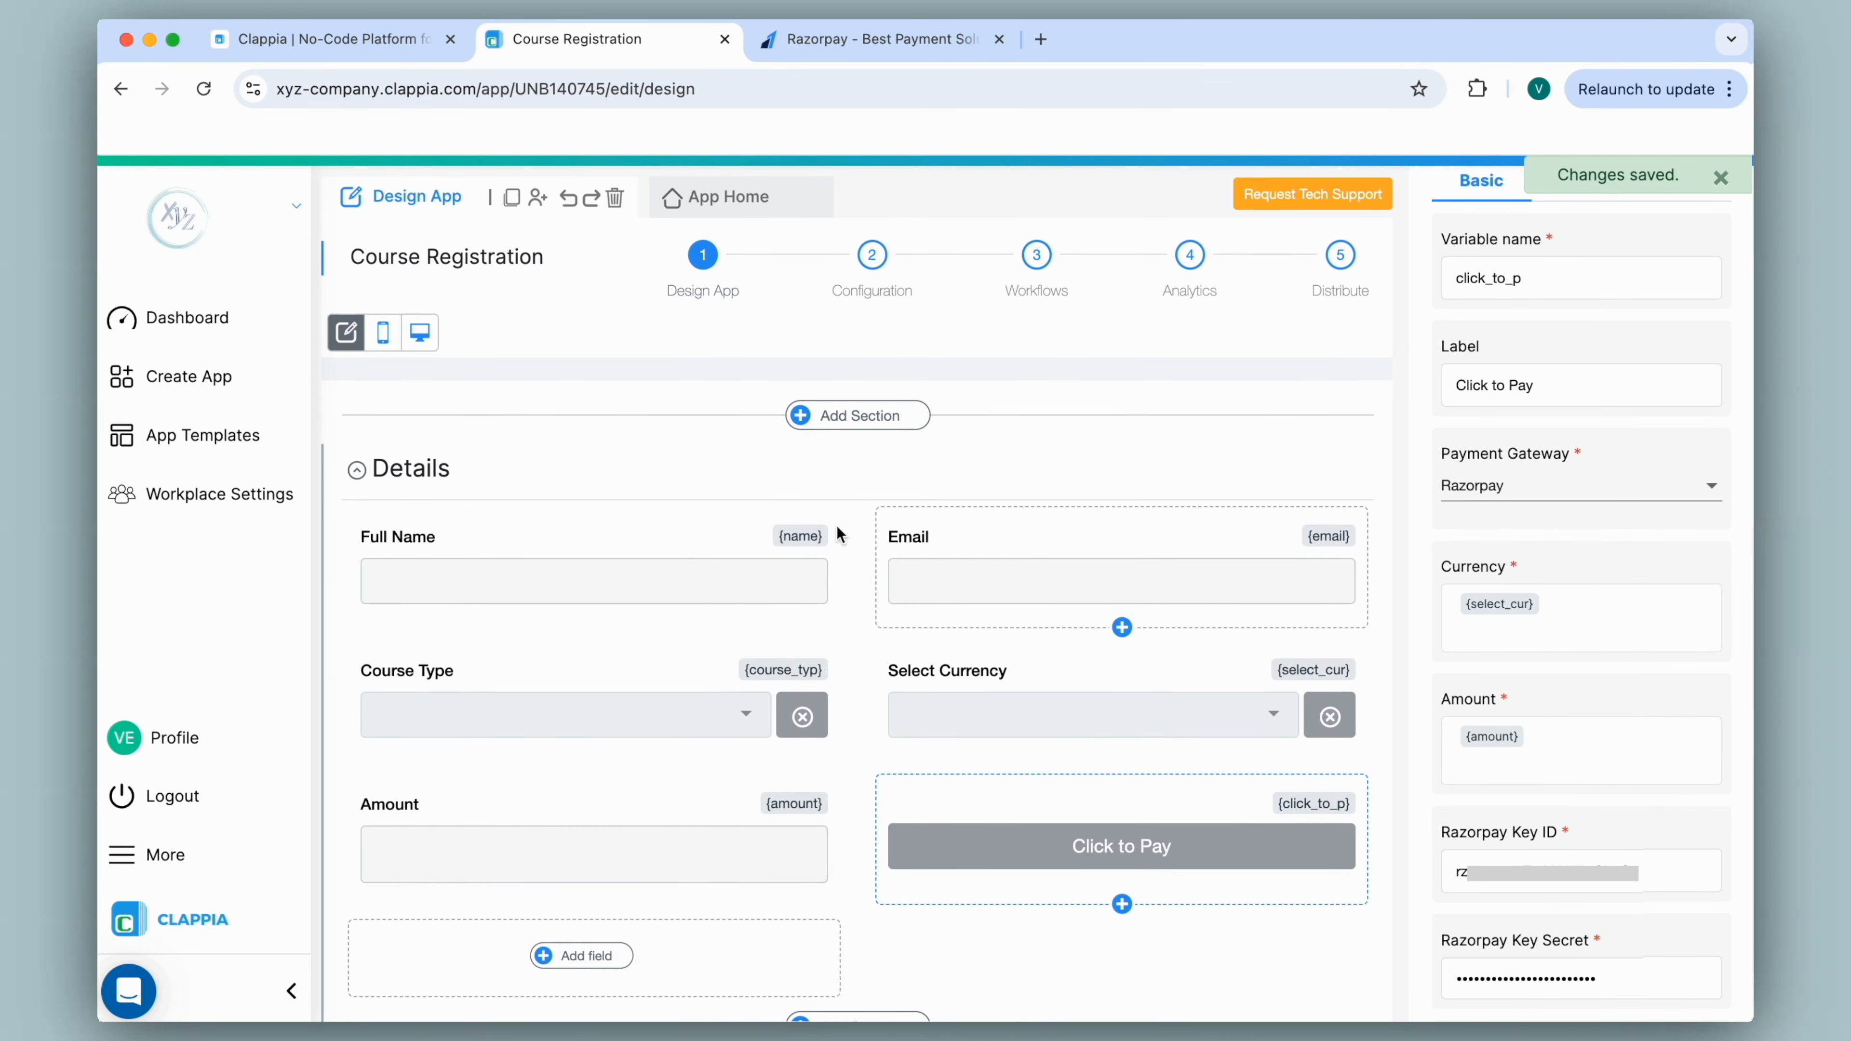
# In App Home, trigger the missing-amount warning, then choose INR and Beginner for 500.
pyautogui.click(725, 195)
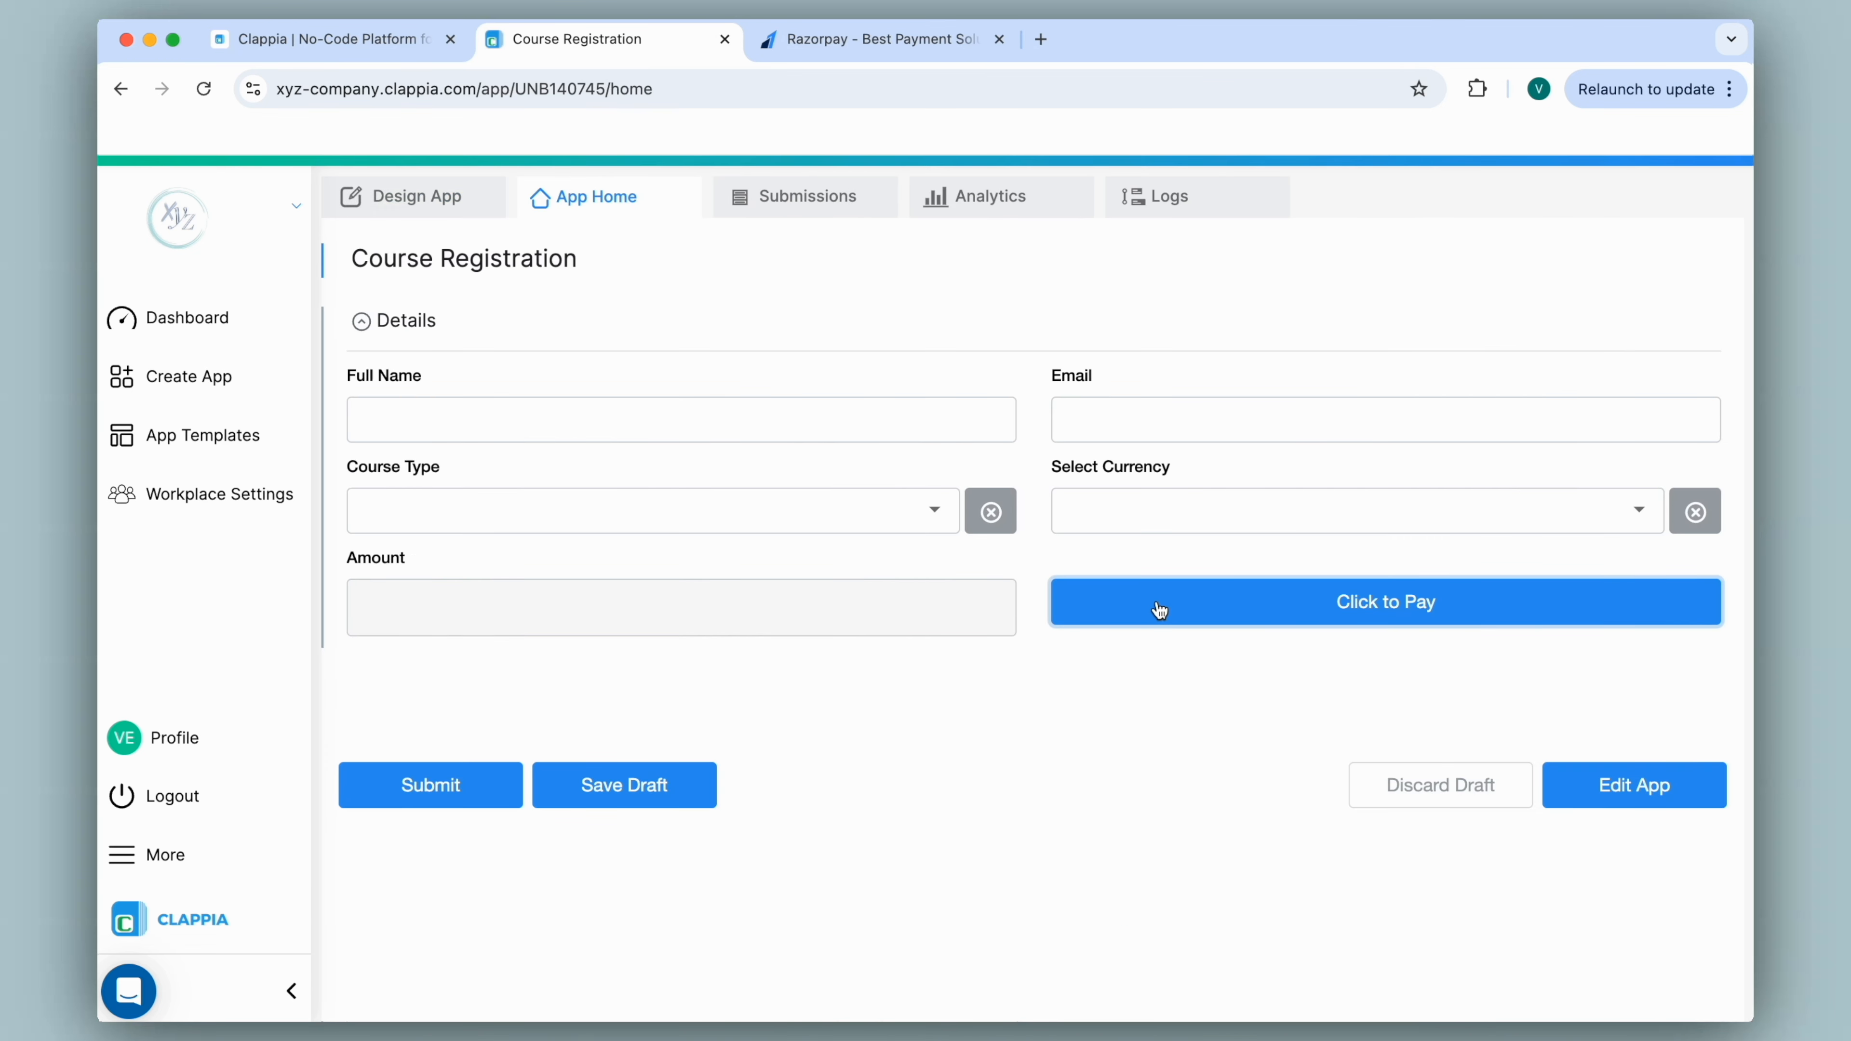
pyautogui.click(1427, 620)
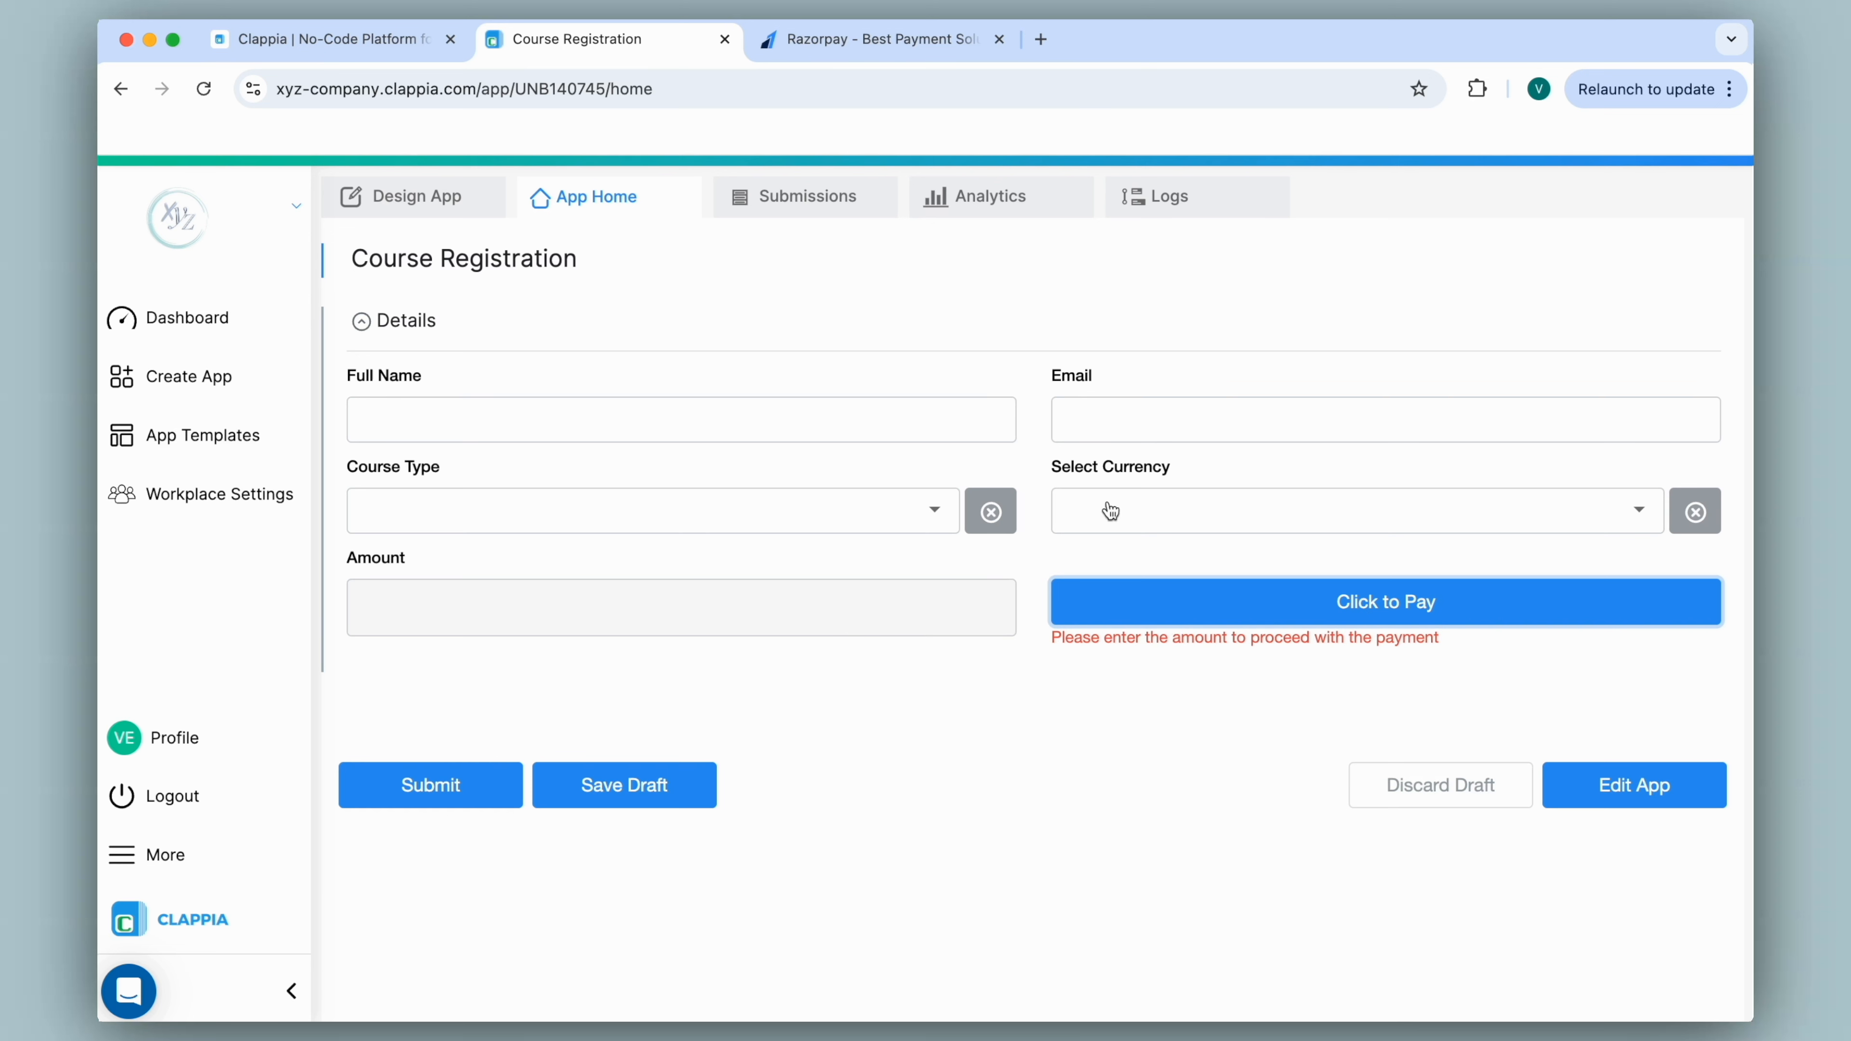
pyautogui.click(1106, 514)
pyautogui.click(1082, 580)
pyautogui.click(921, 508)
pyautogui.click(794, 592)
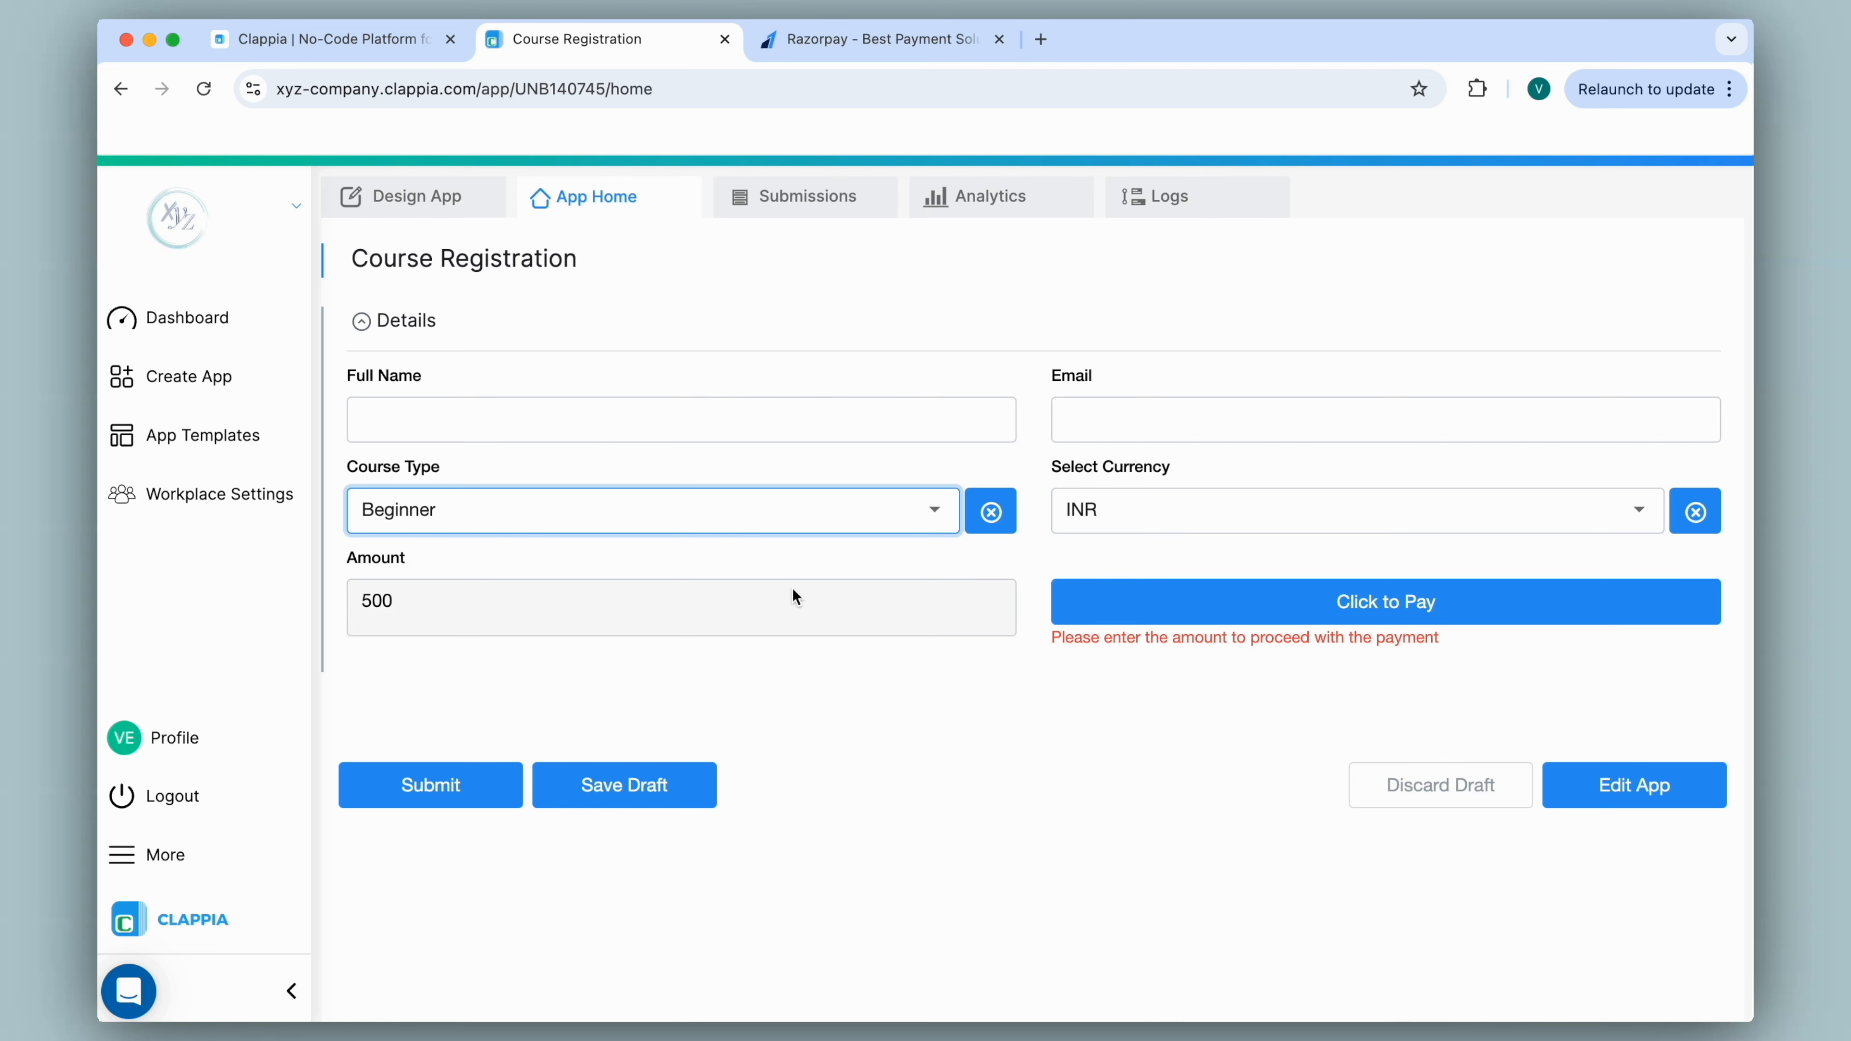
# Start the ₹500 Razorpay checkout, dismiss contact details, exit it, then submit without paying.
pyautogui.click(1326, 603)
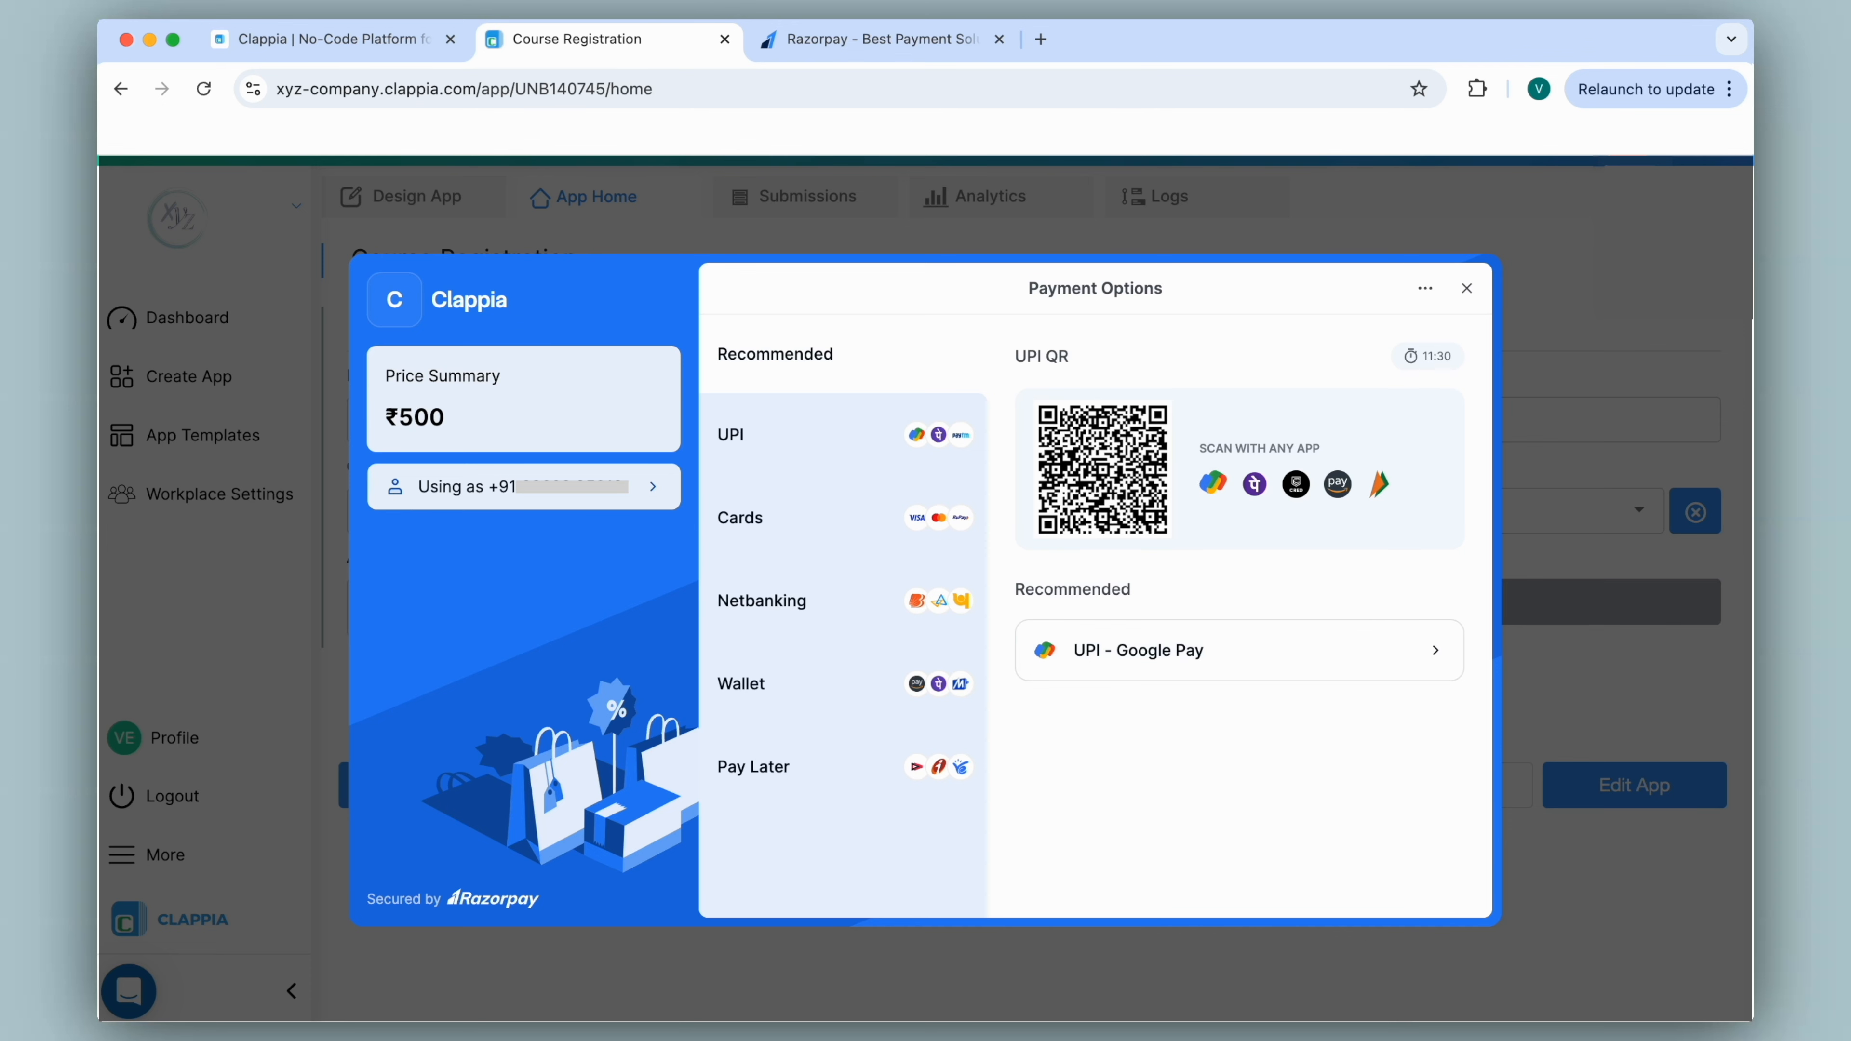
pyautogui.click(651, 487)
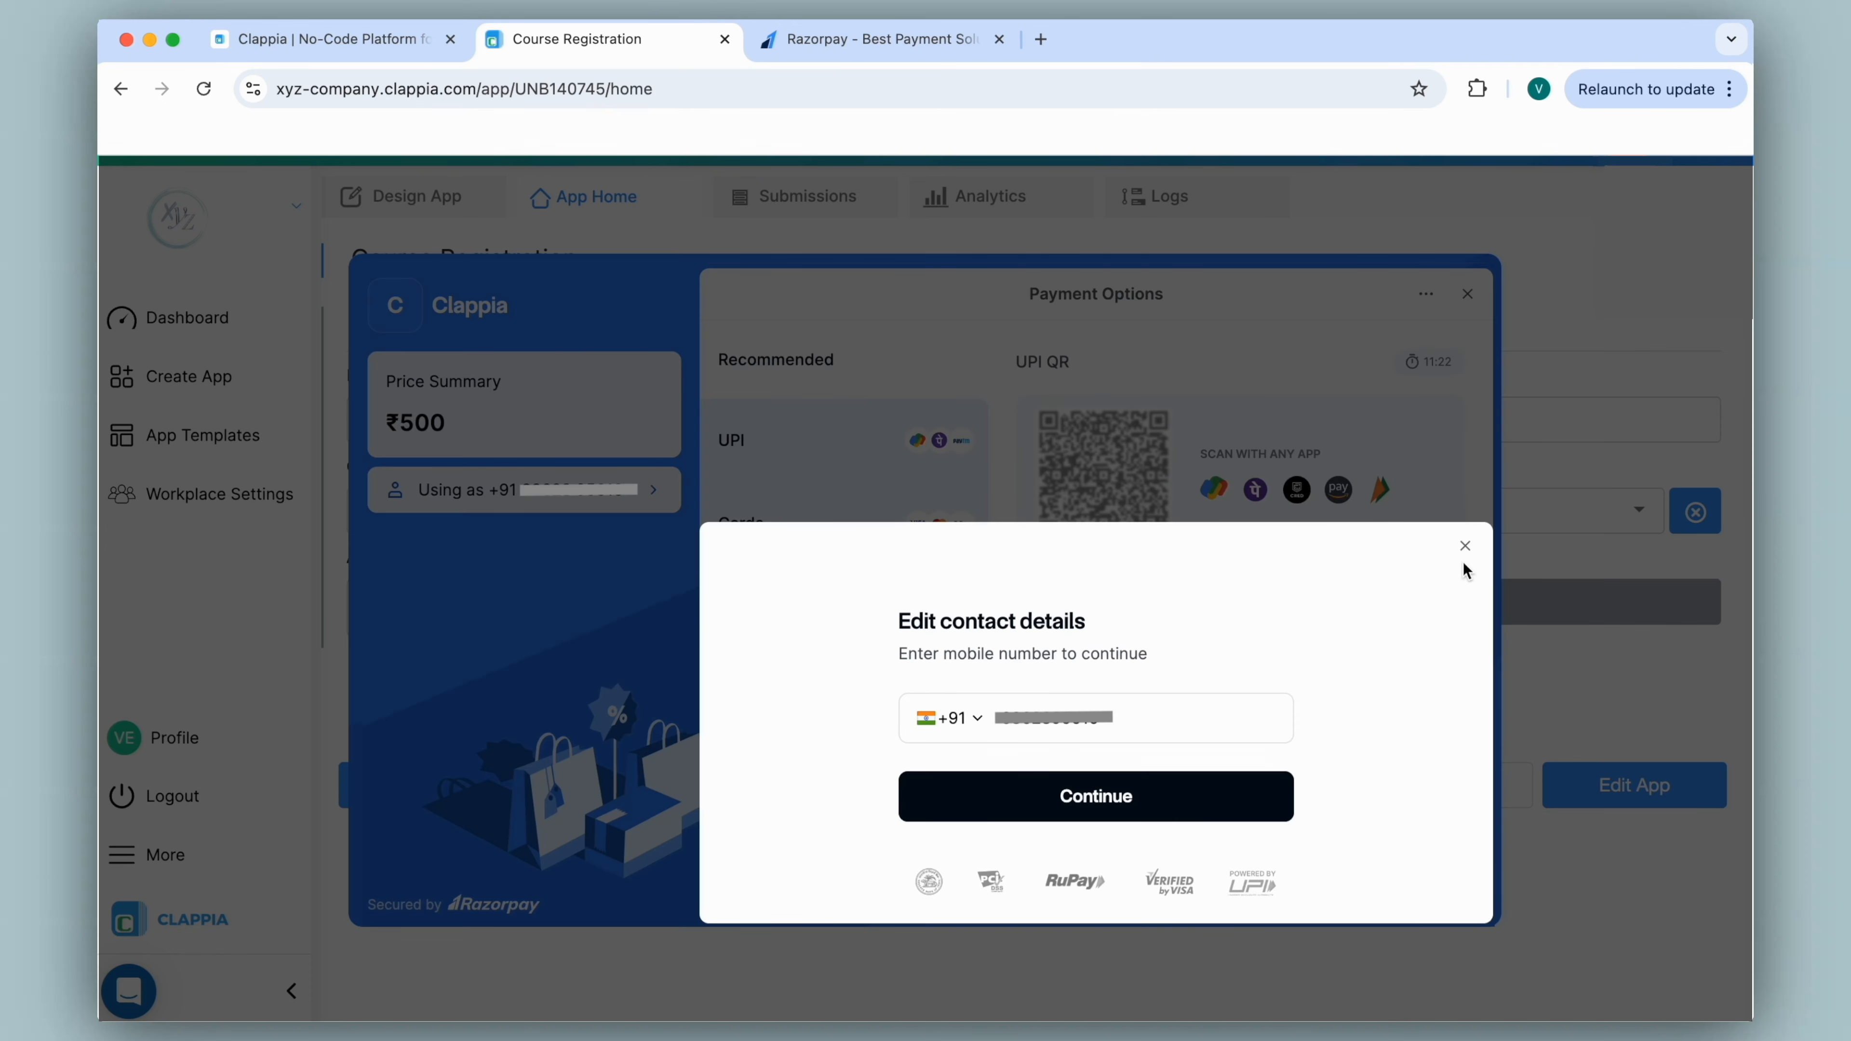
pyautogui.click(1465, 547)
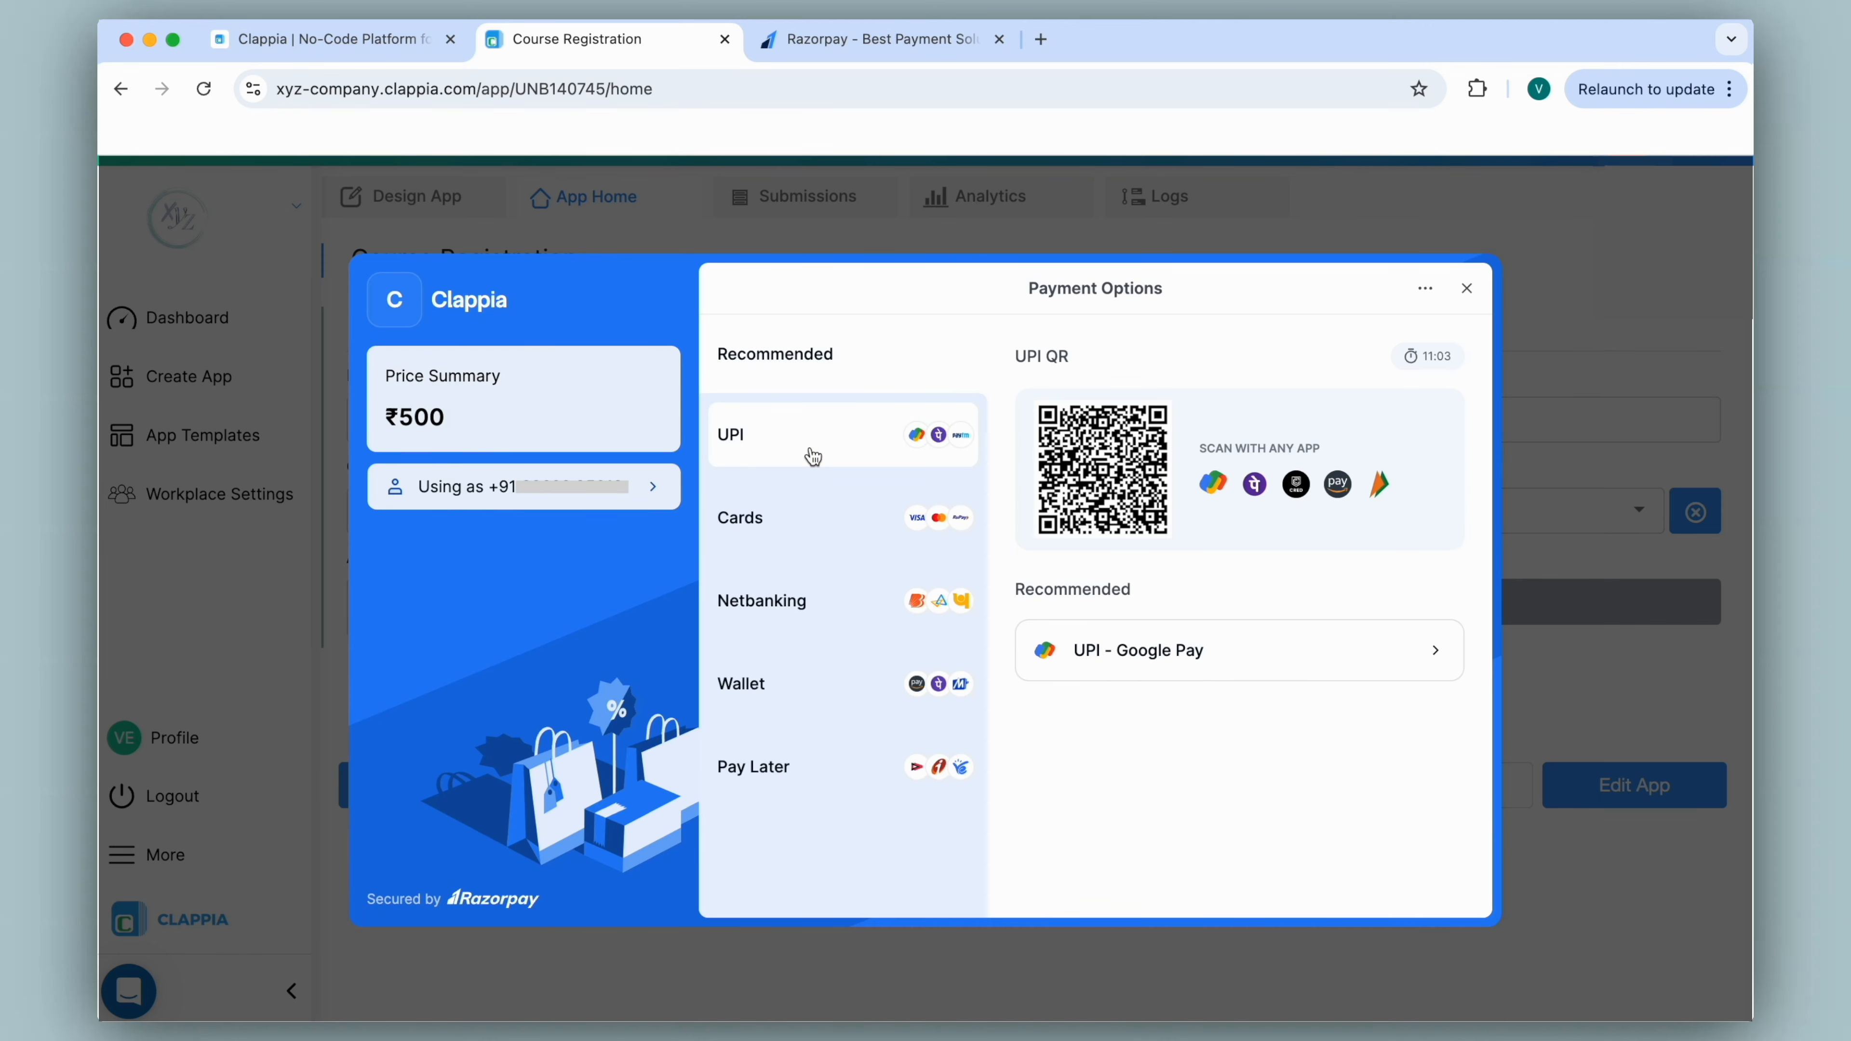
pyautogui.click(1467, 288)
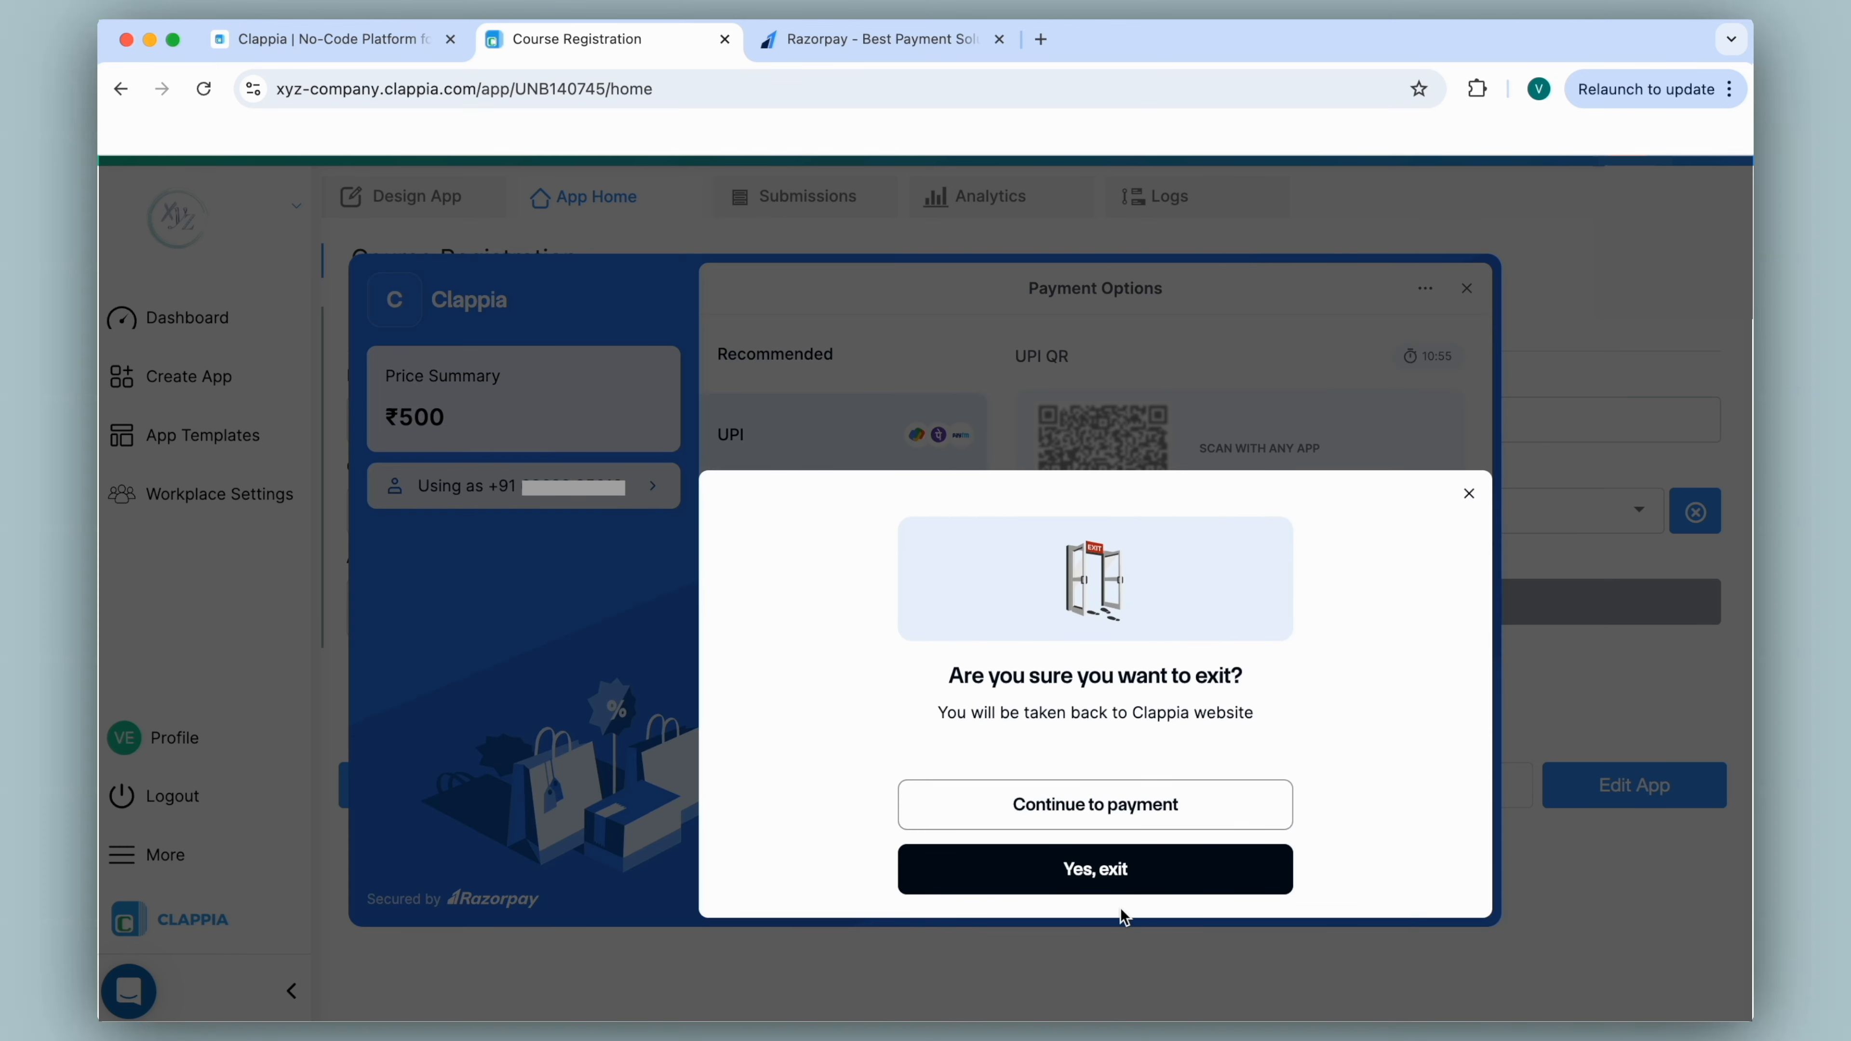
pyautogui.click(1112, 864)
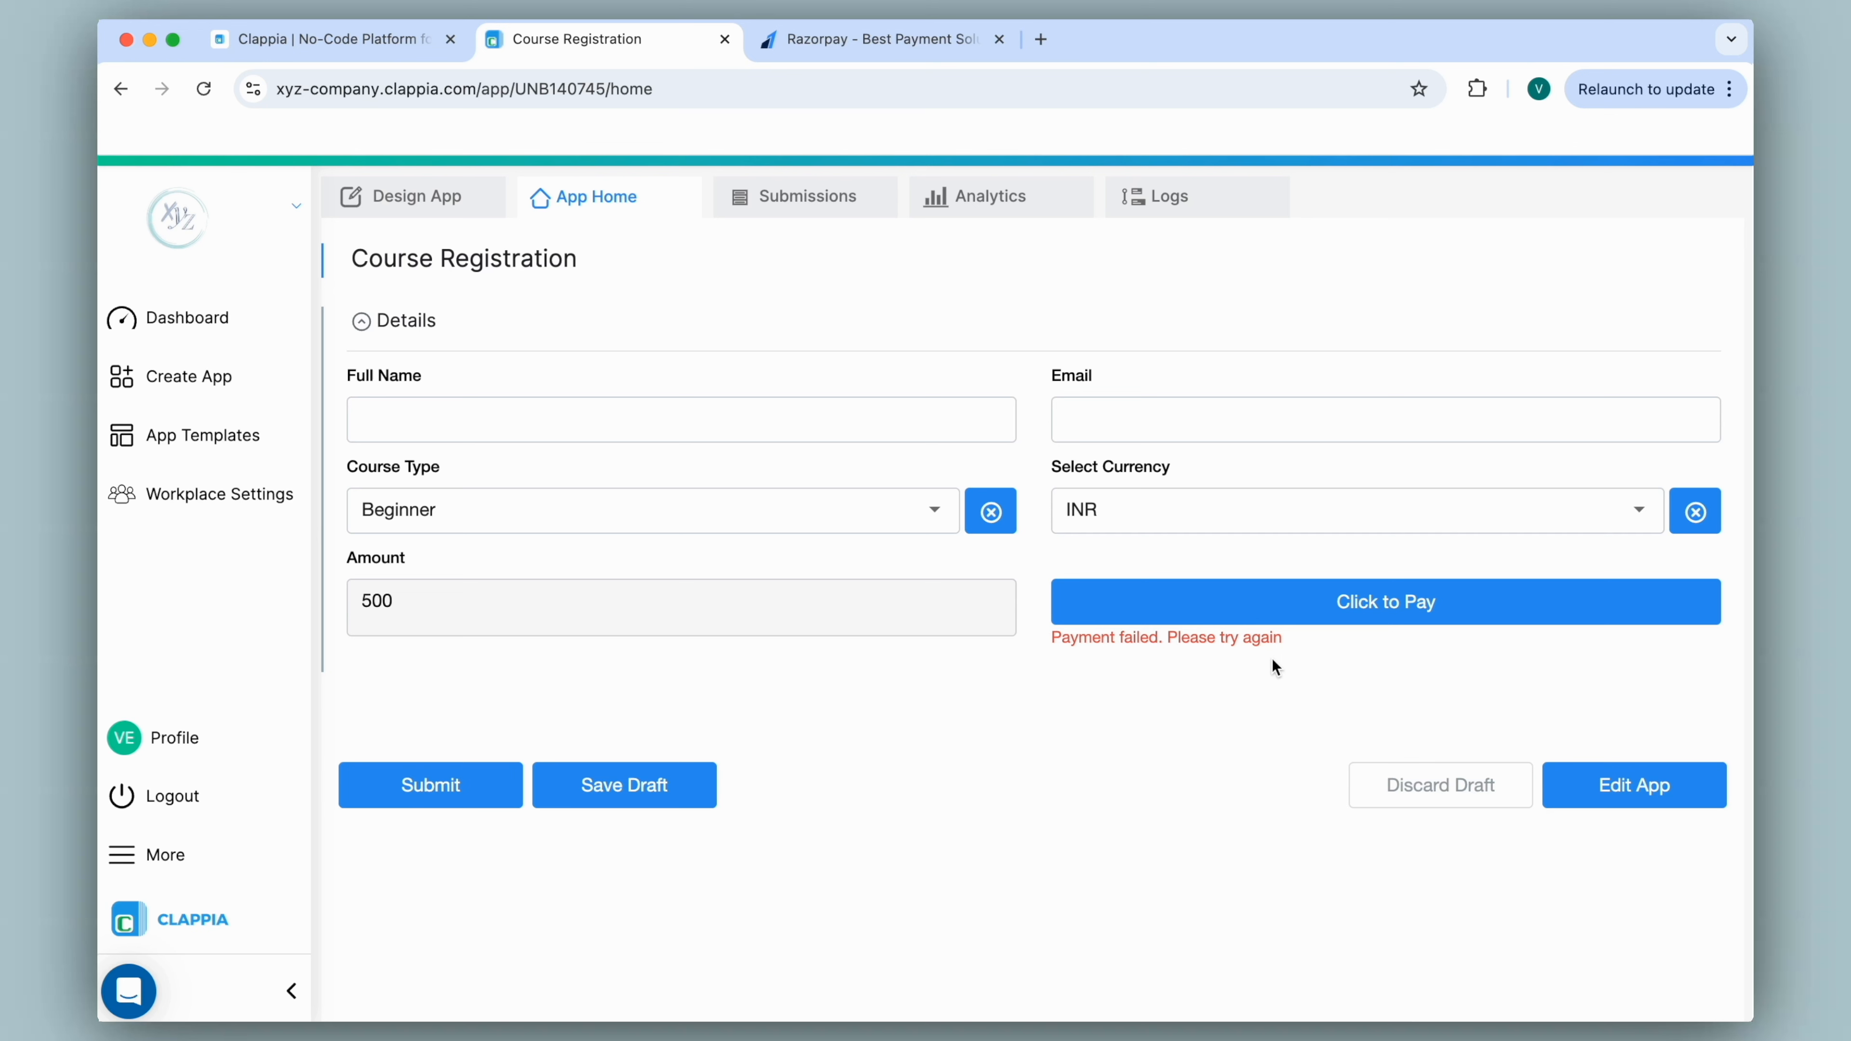
pyautogui.click(462, 782)
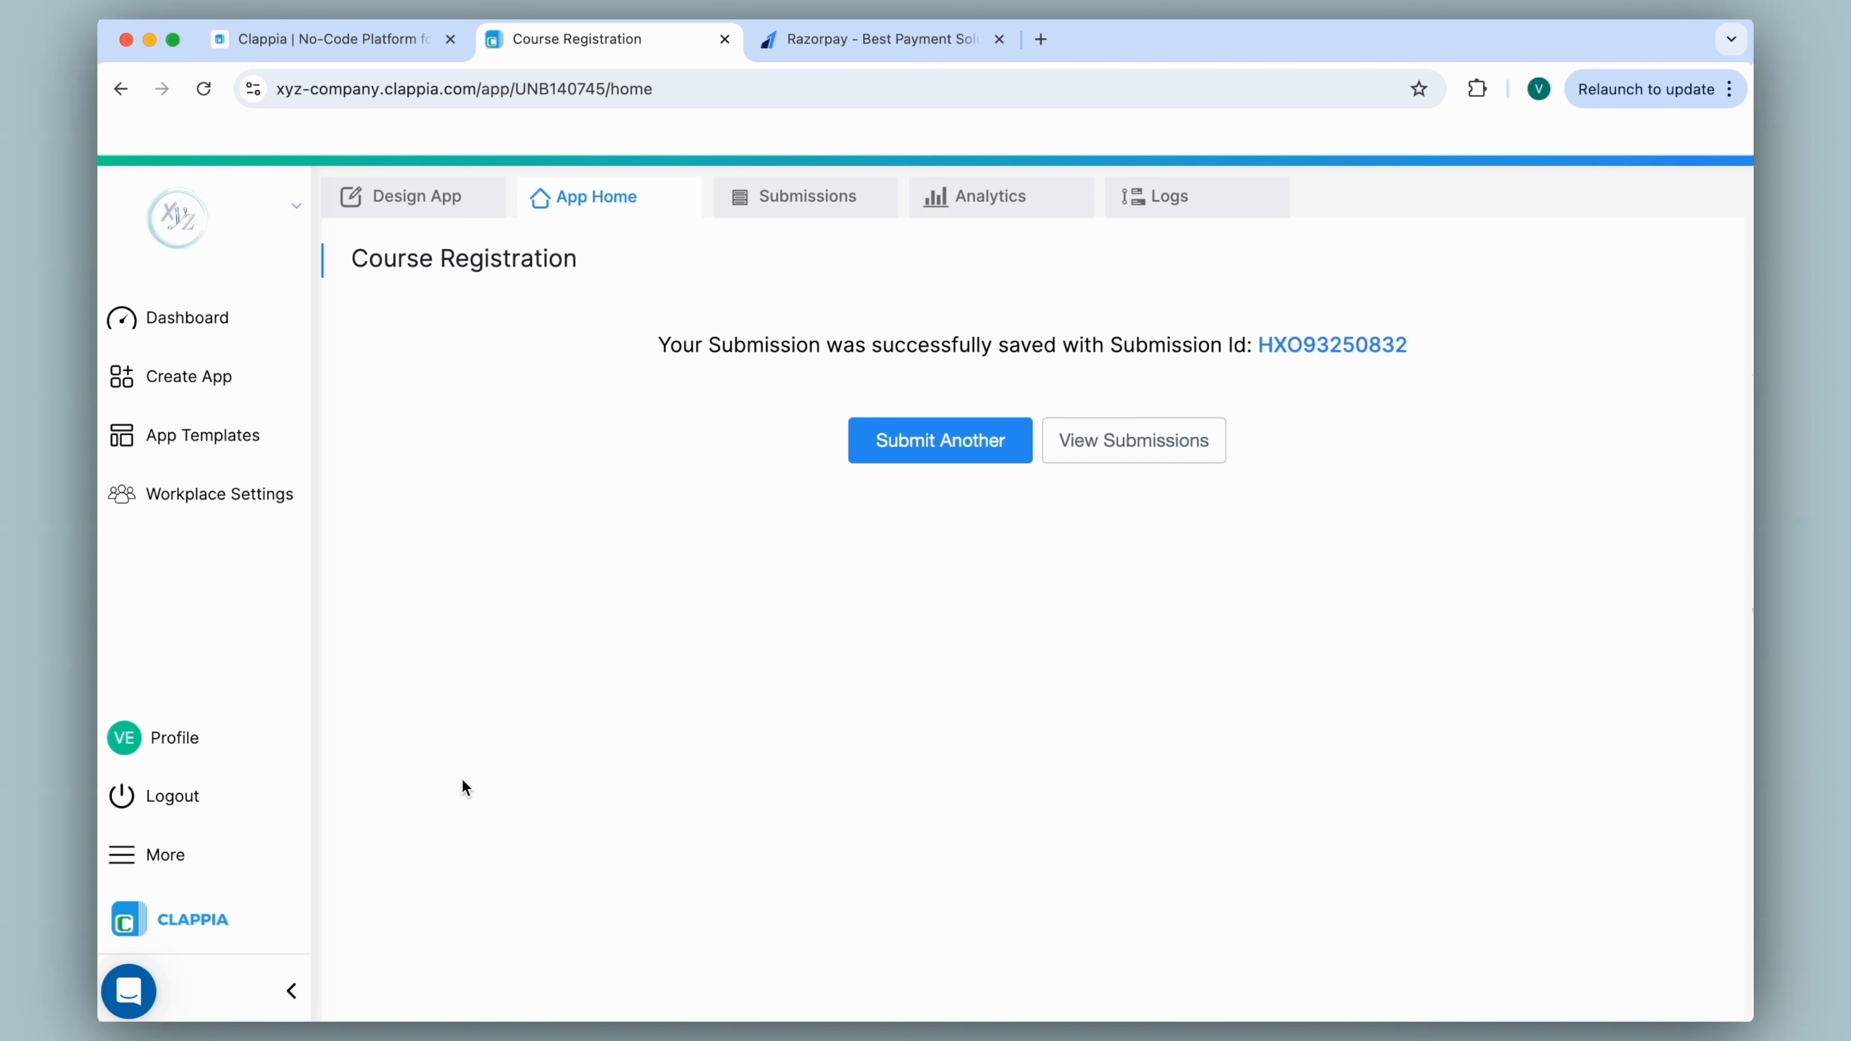
# Return to Design App and scroll to the Click to Pay block's Razorpay settings.
pyautogui.click(396, 213)
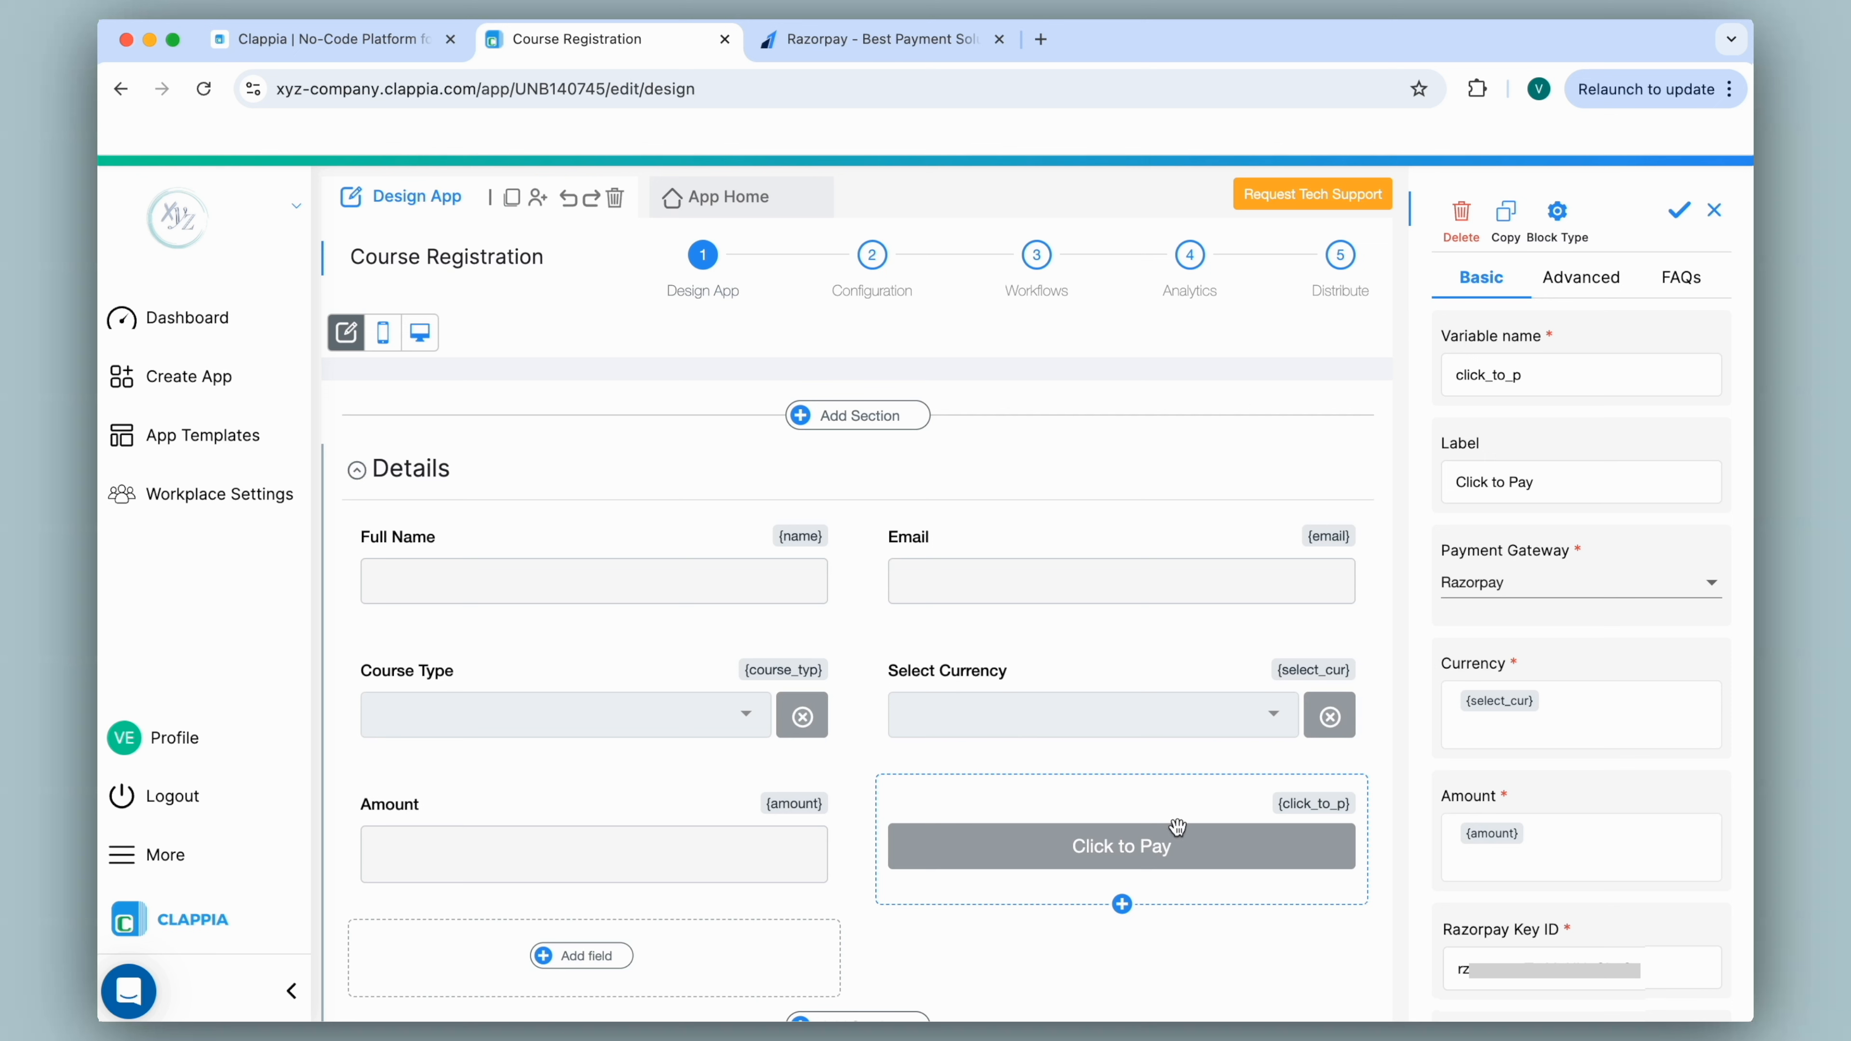
pyautogui.scroll(-3, 1562, 696)
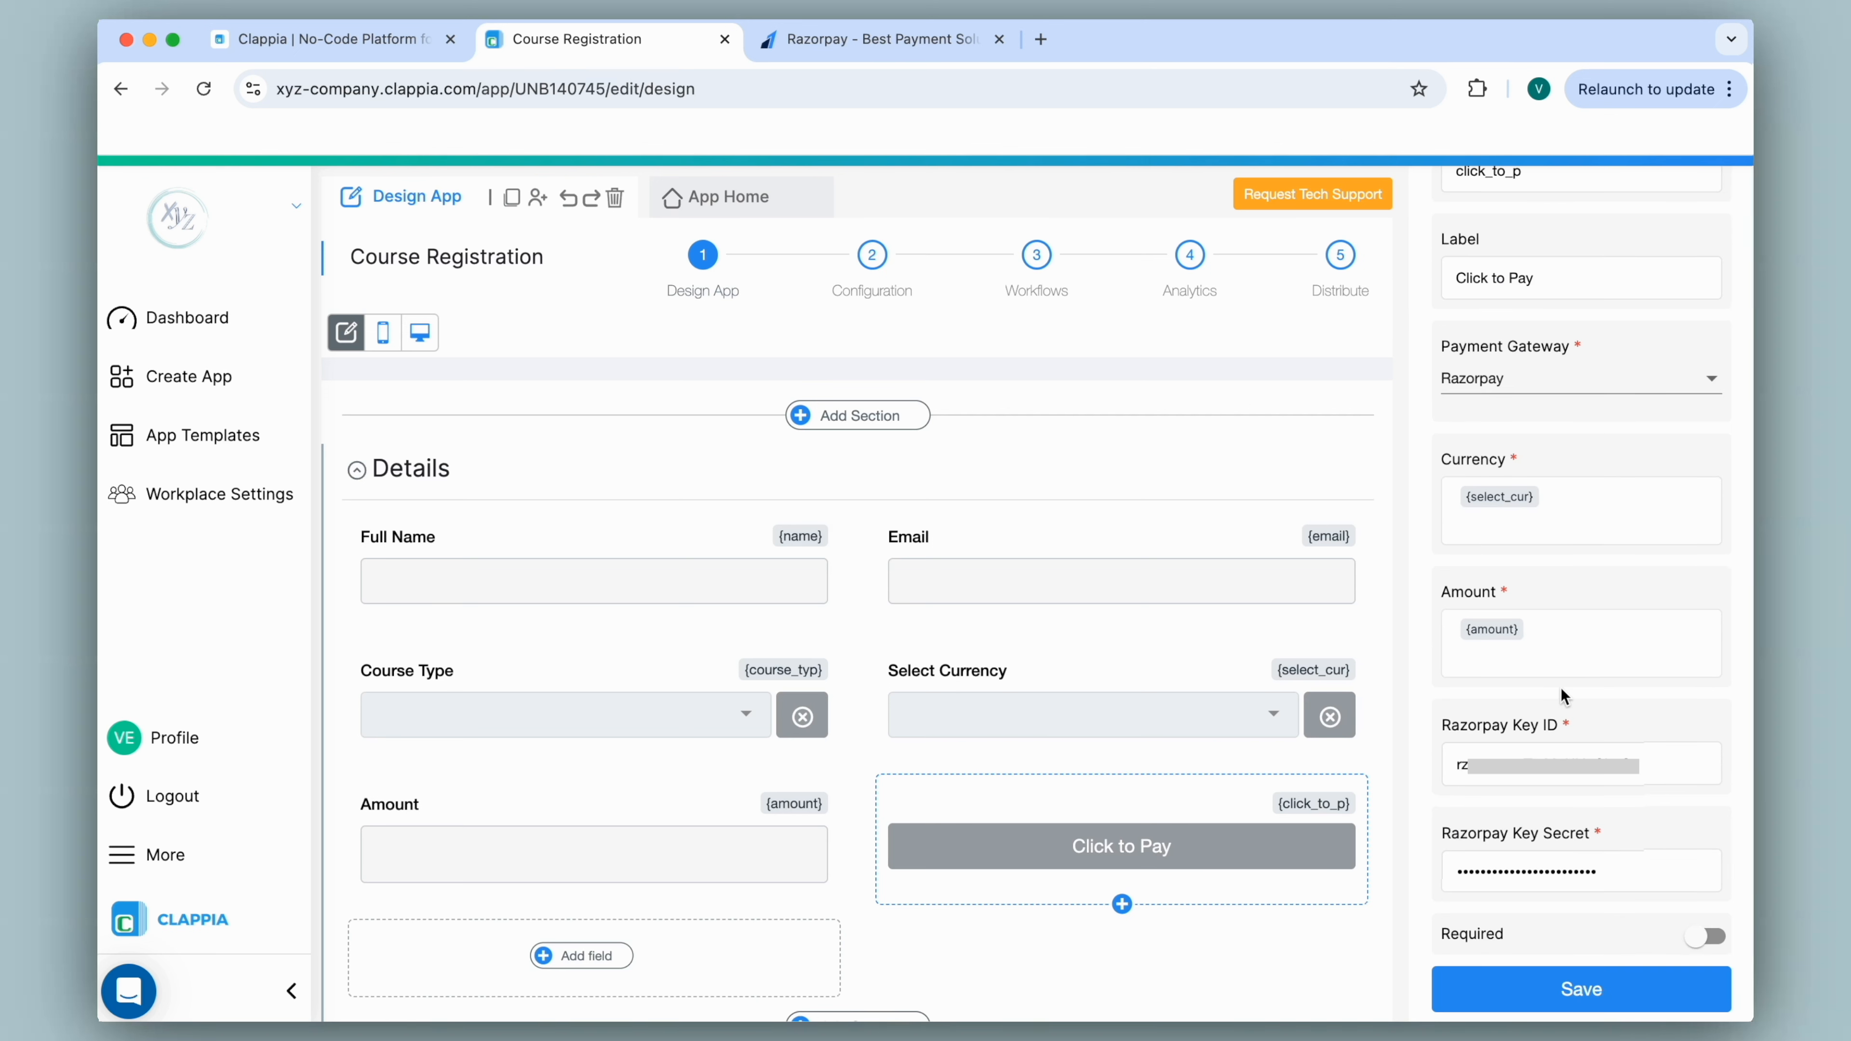
# Mark the Click to Pay block Required, save it, and open the live form in App Home.
pyautogui.click(1704, 941)
pyautogui.click(1580, 991)
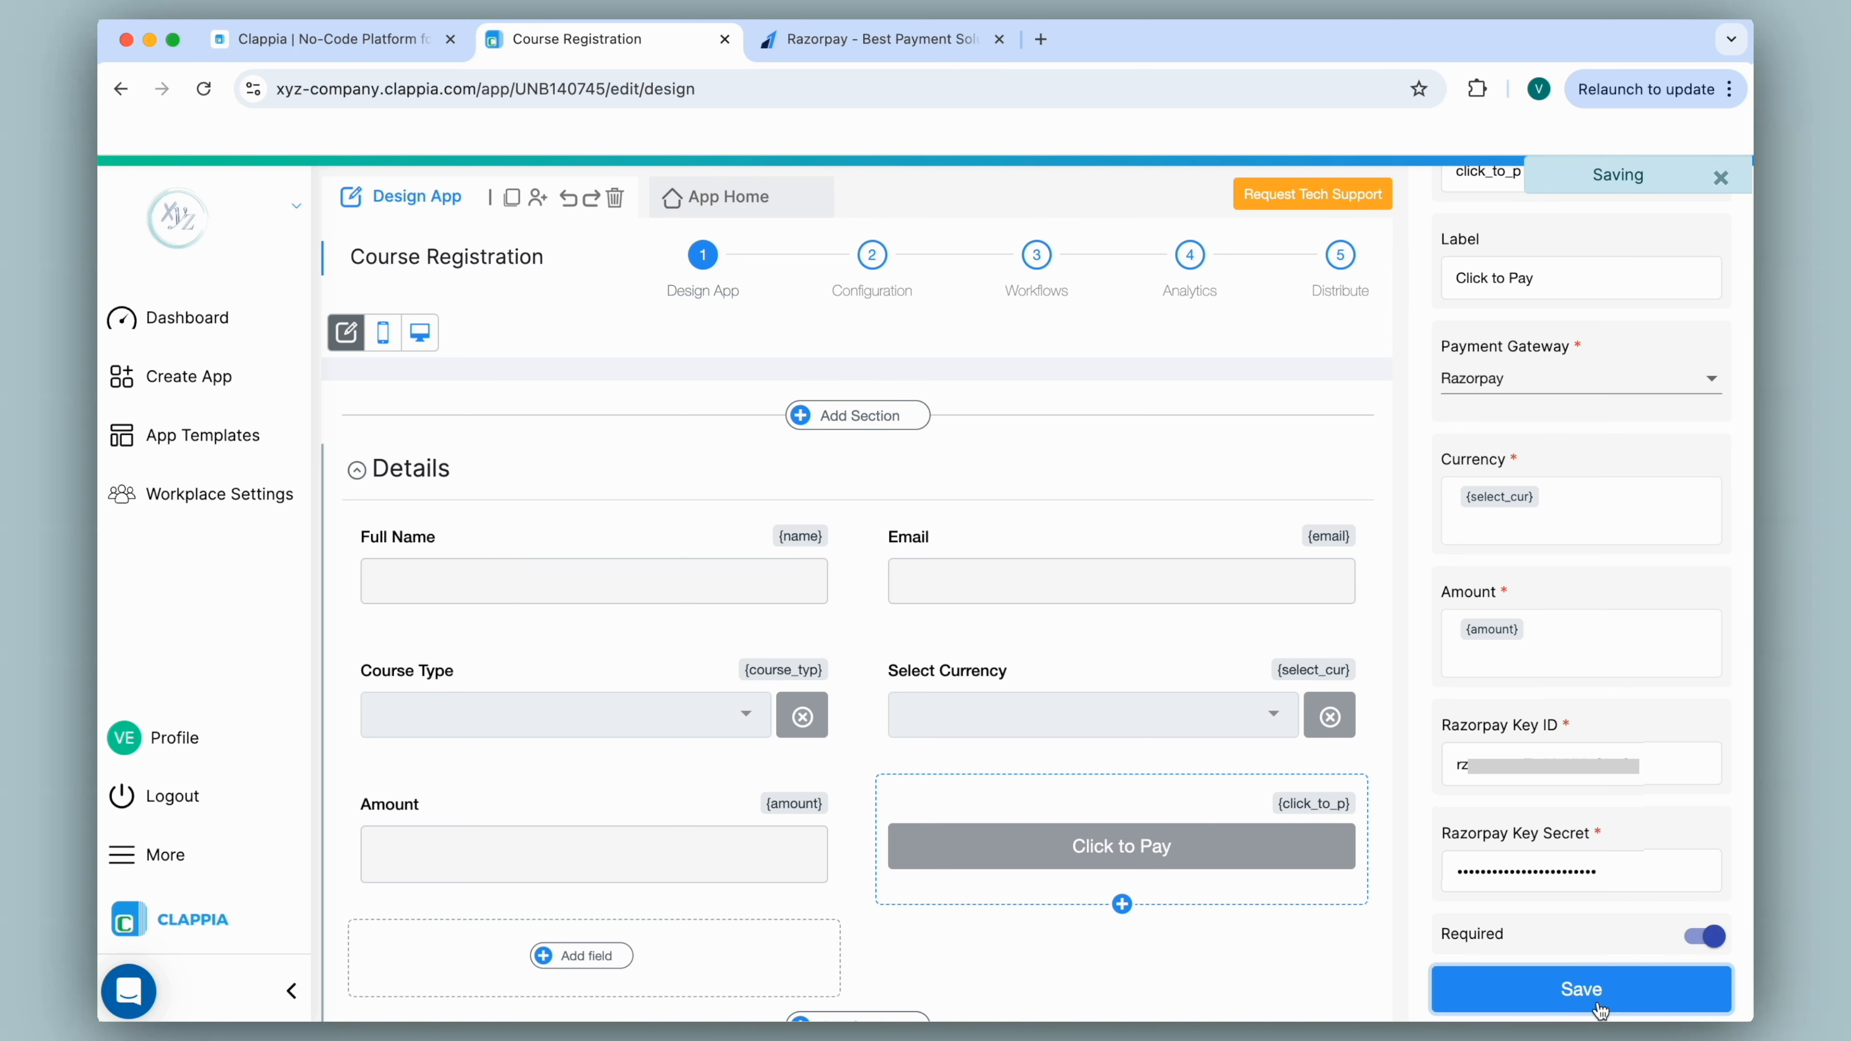
pyautogui.click(725, 197)
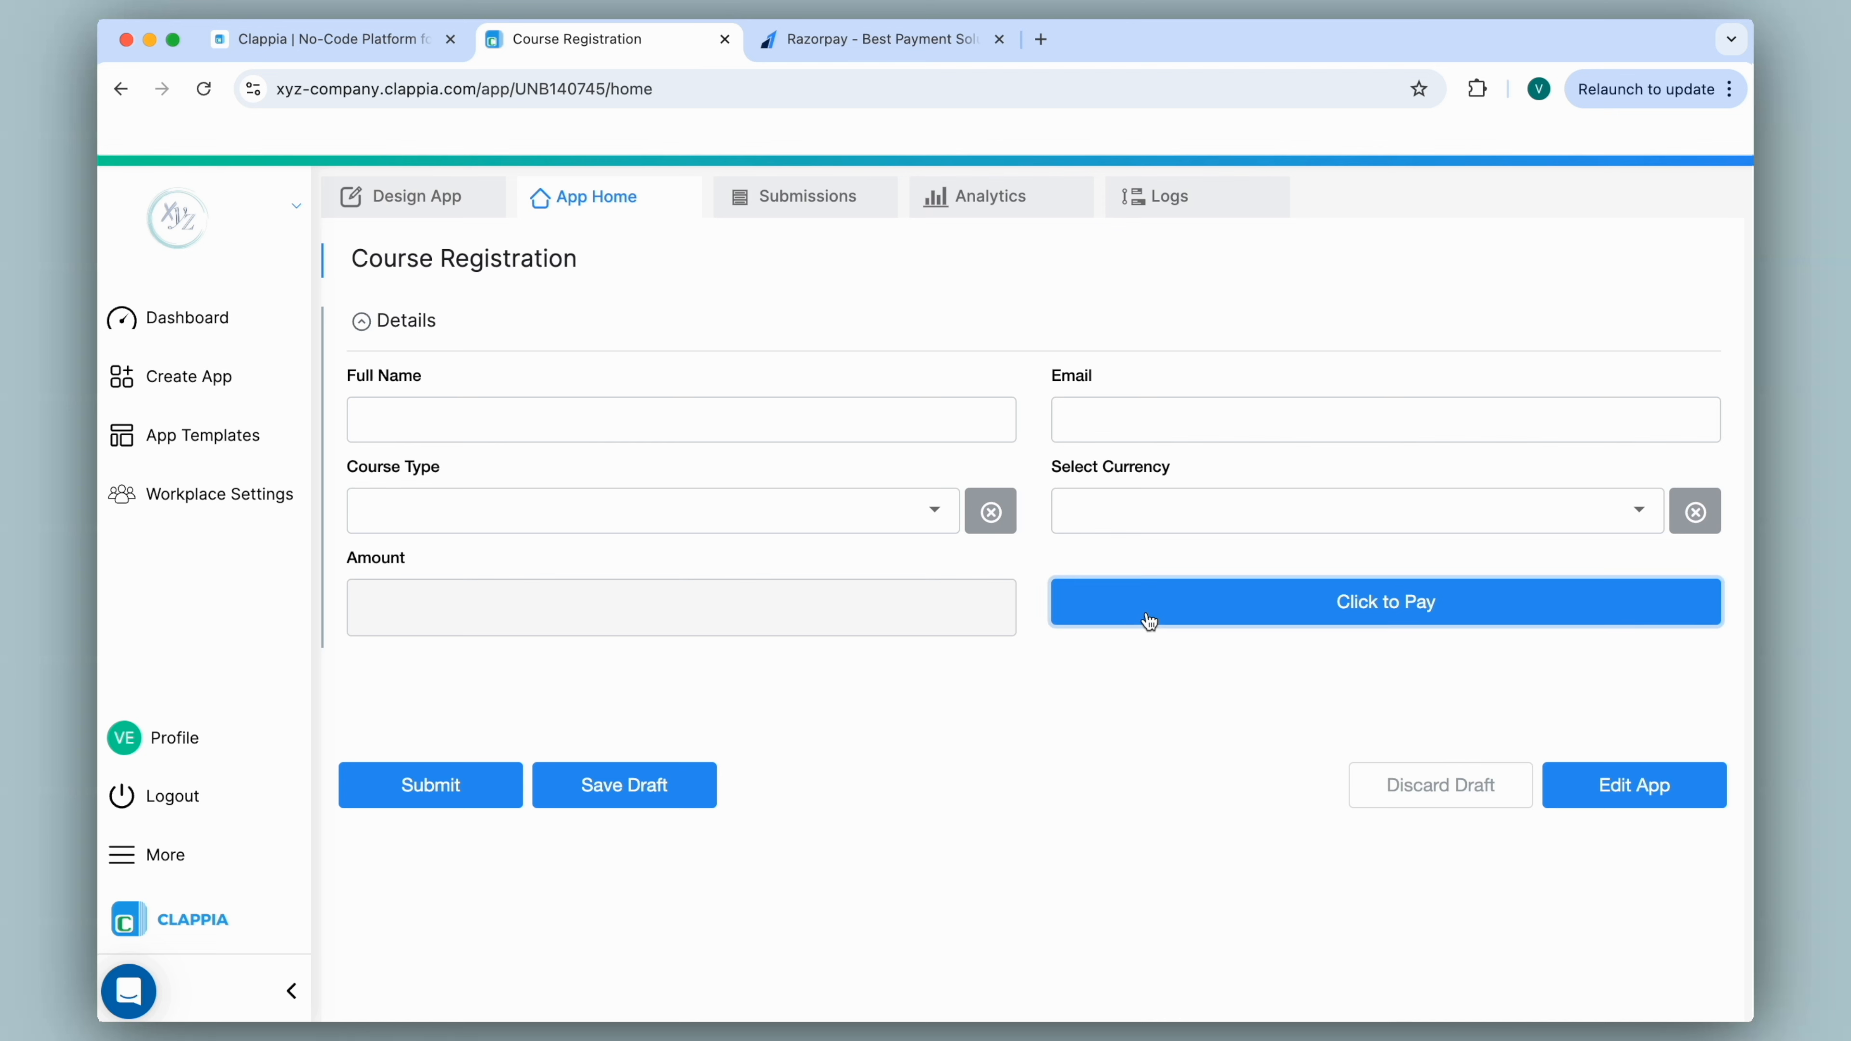
# Test Beginner in INR, cancel the ₹500 checkout, and try submitting without payment.
pyautogui.click(1124, 513)
pyautogui.click(1097, 584)
pyautogui.click(933, 512)
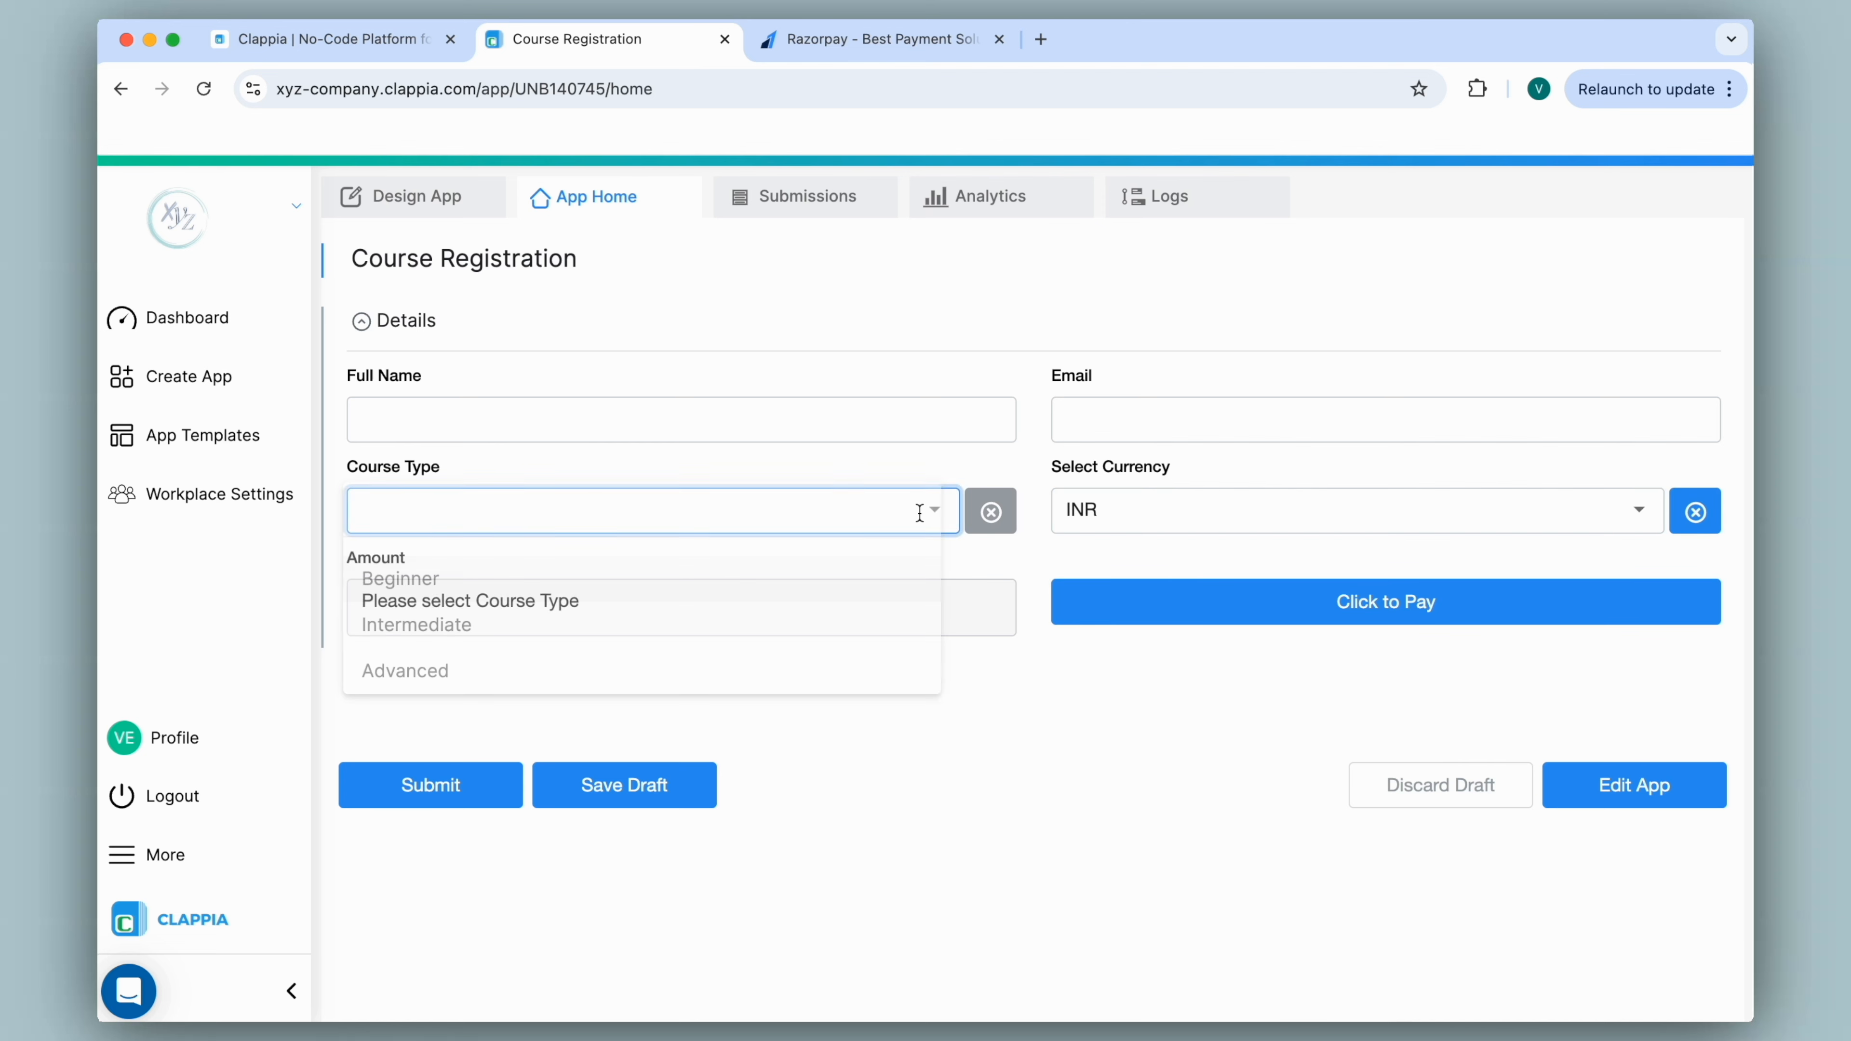
pyautogui.click(856, 590)
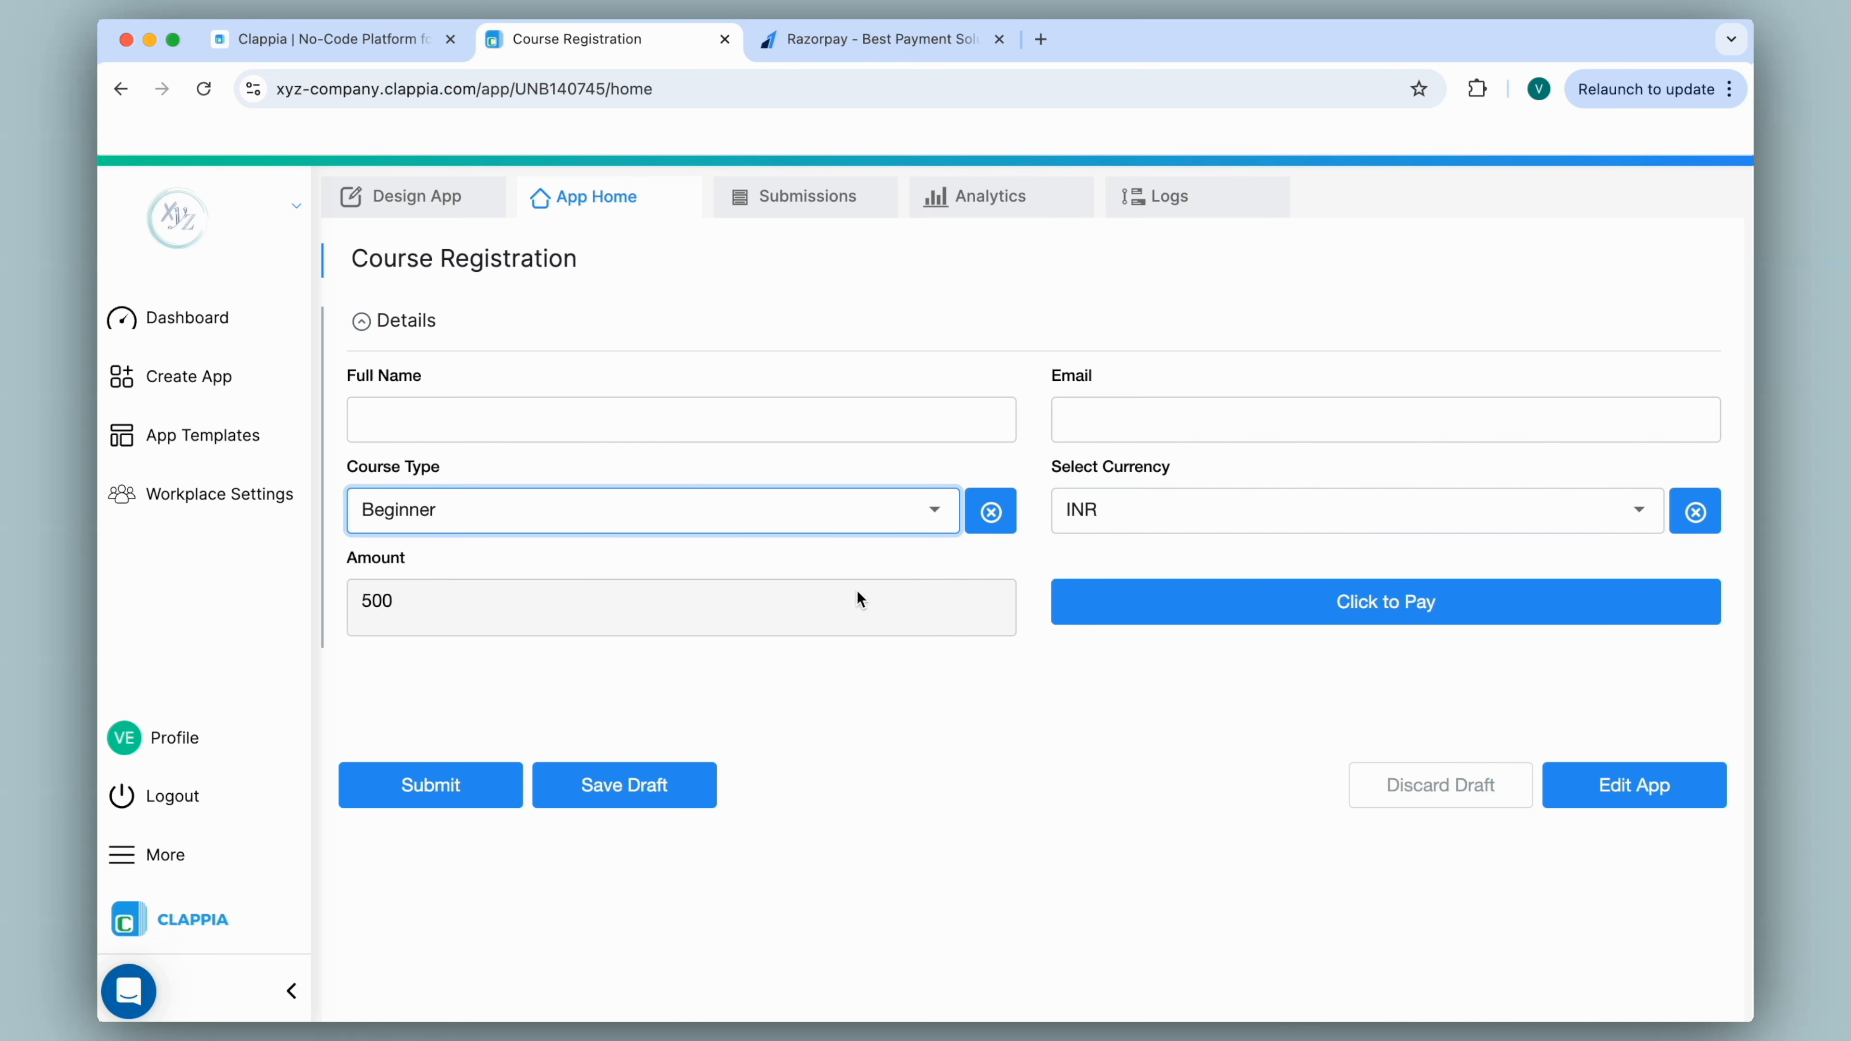
pyautogui.click(1286, 619)
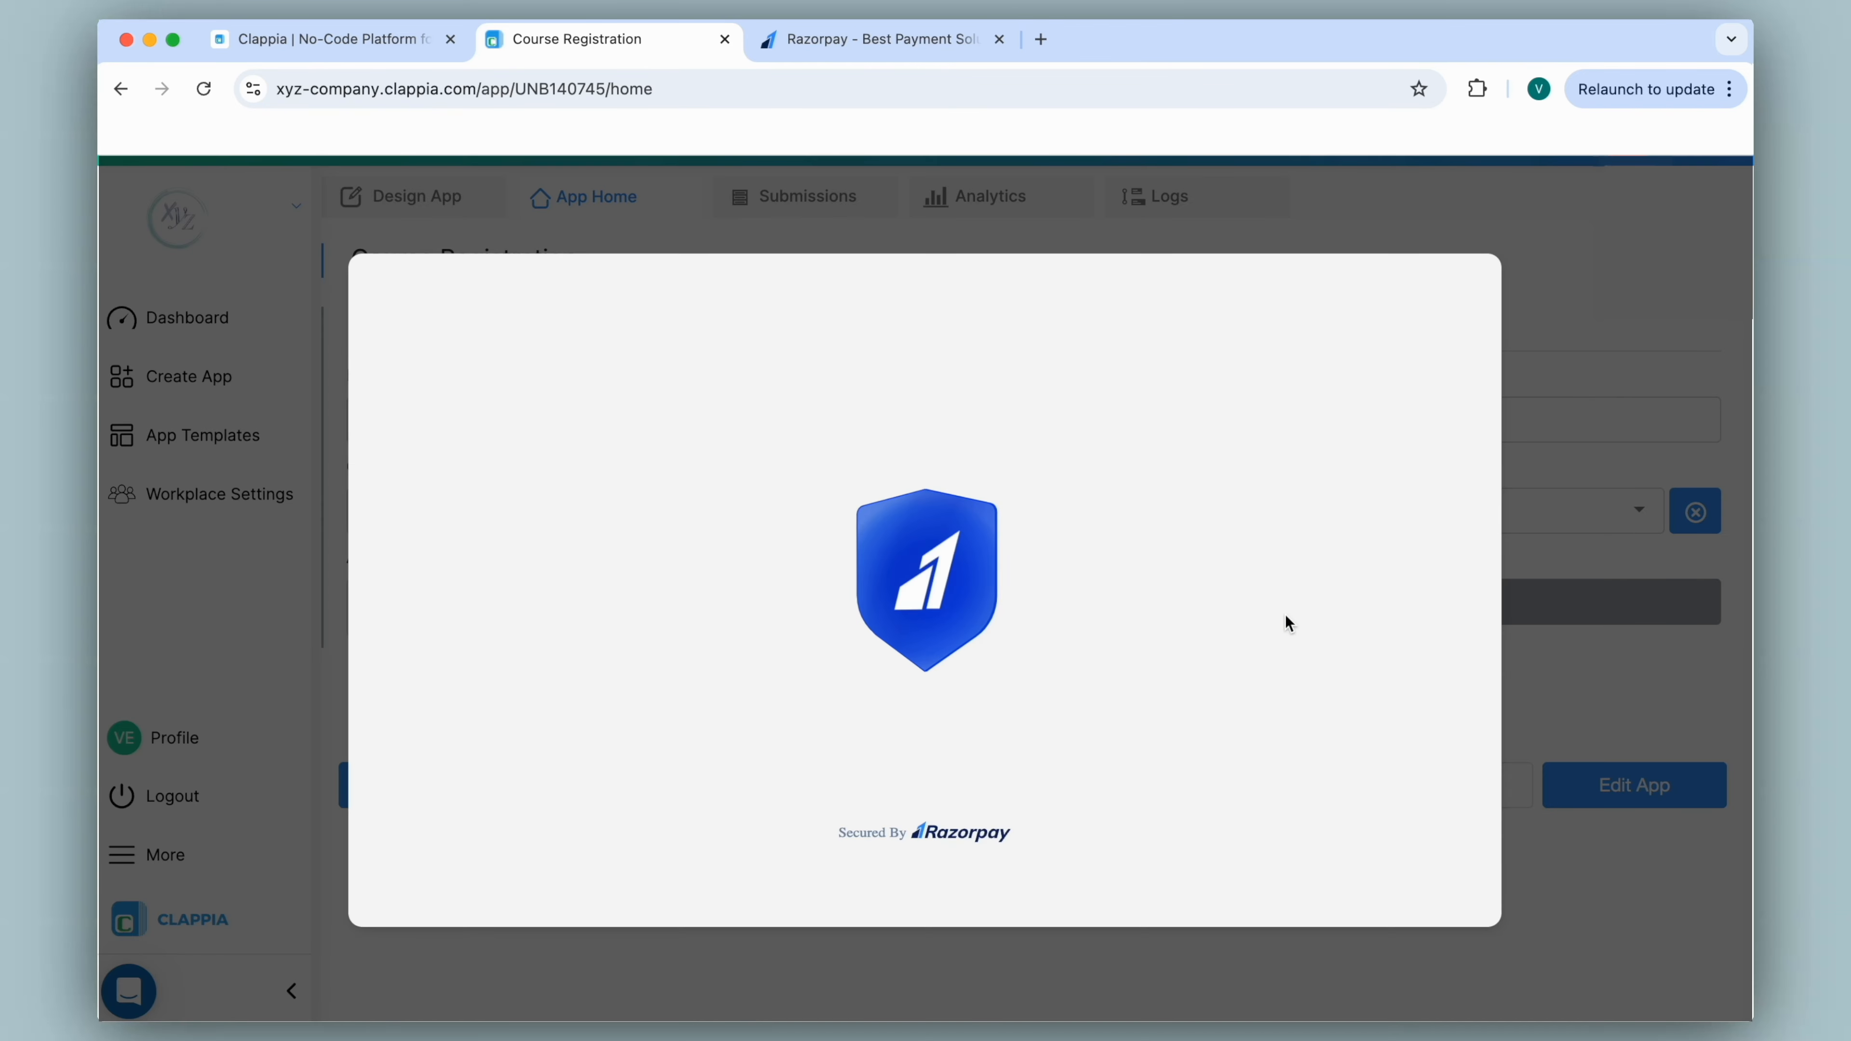
pyautogui.click(1467, 288)
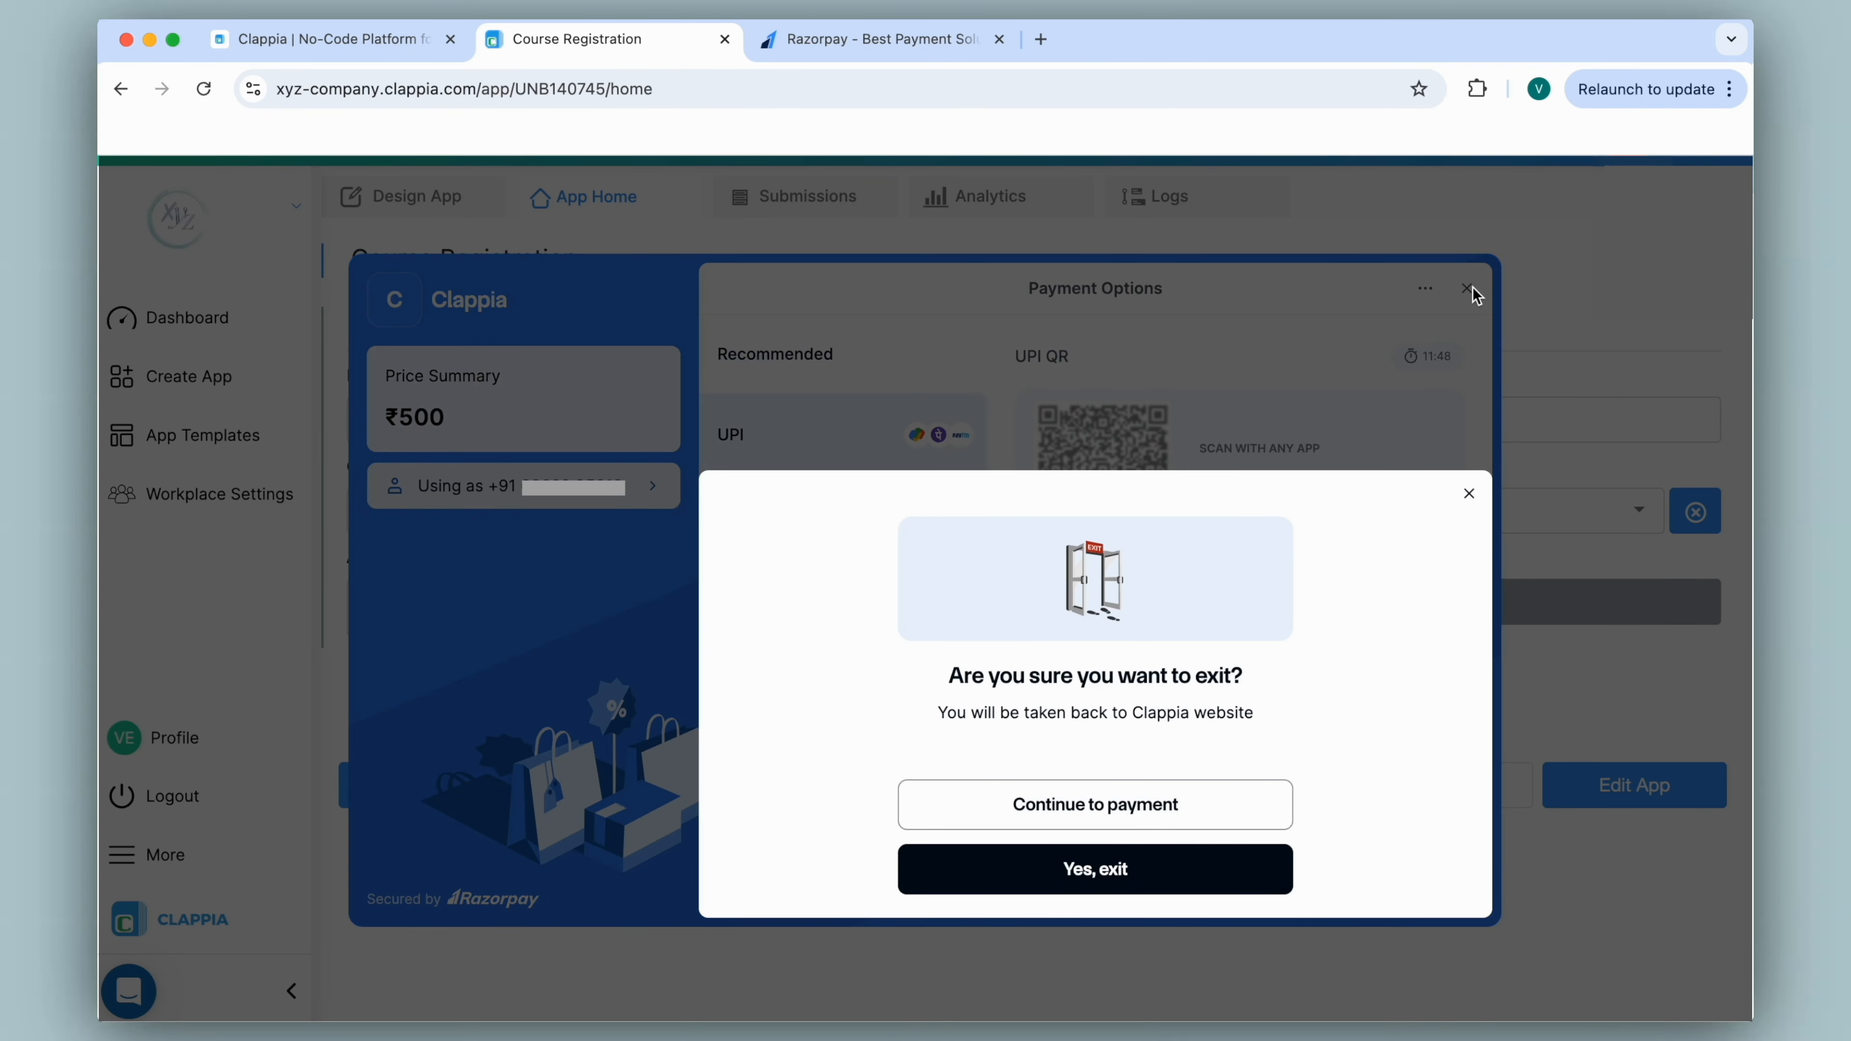
pyautogui.click(1128, 868)
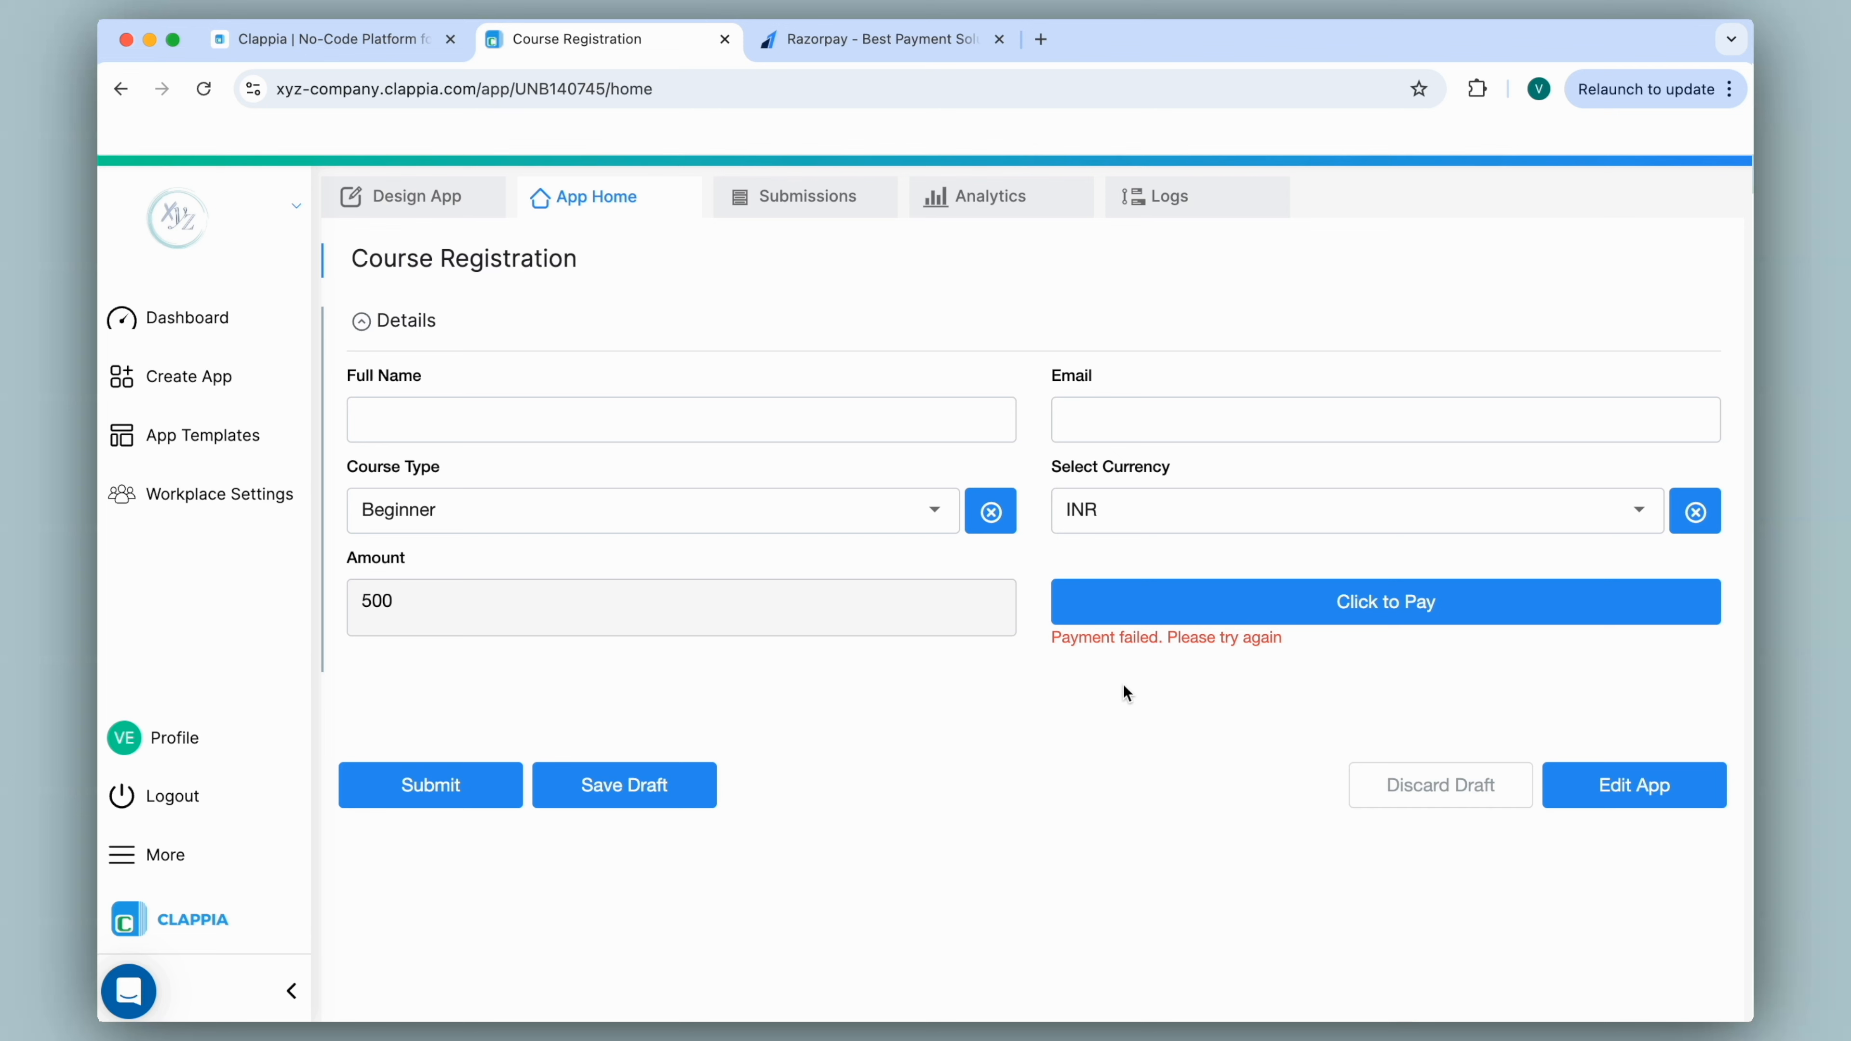
pyautogui.click(401, 791)
# Switch the currency to USD so the amount becomes 6, then open and close the $6 checkout.
pyautogui.moveTo(1053, 651); pyautogui.dragTo(1321, 663)
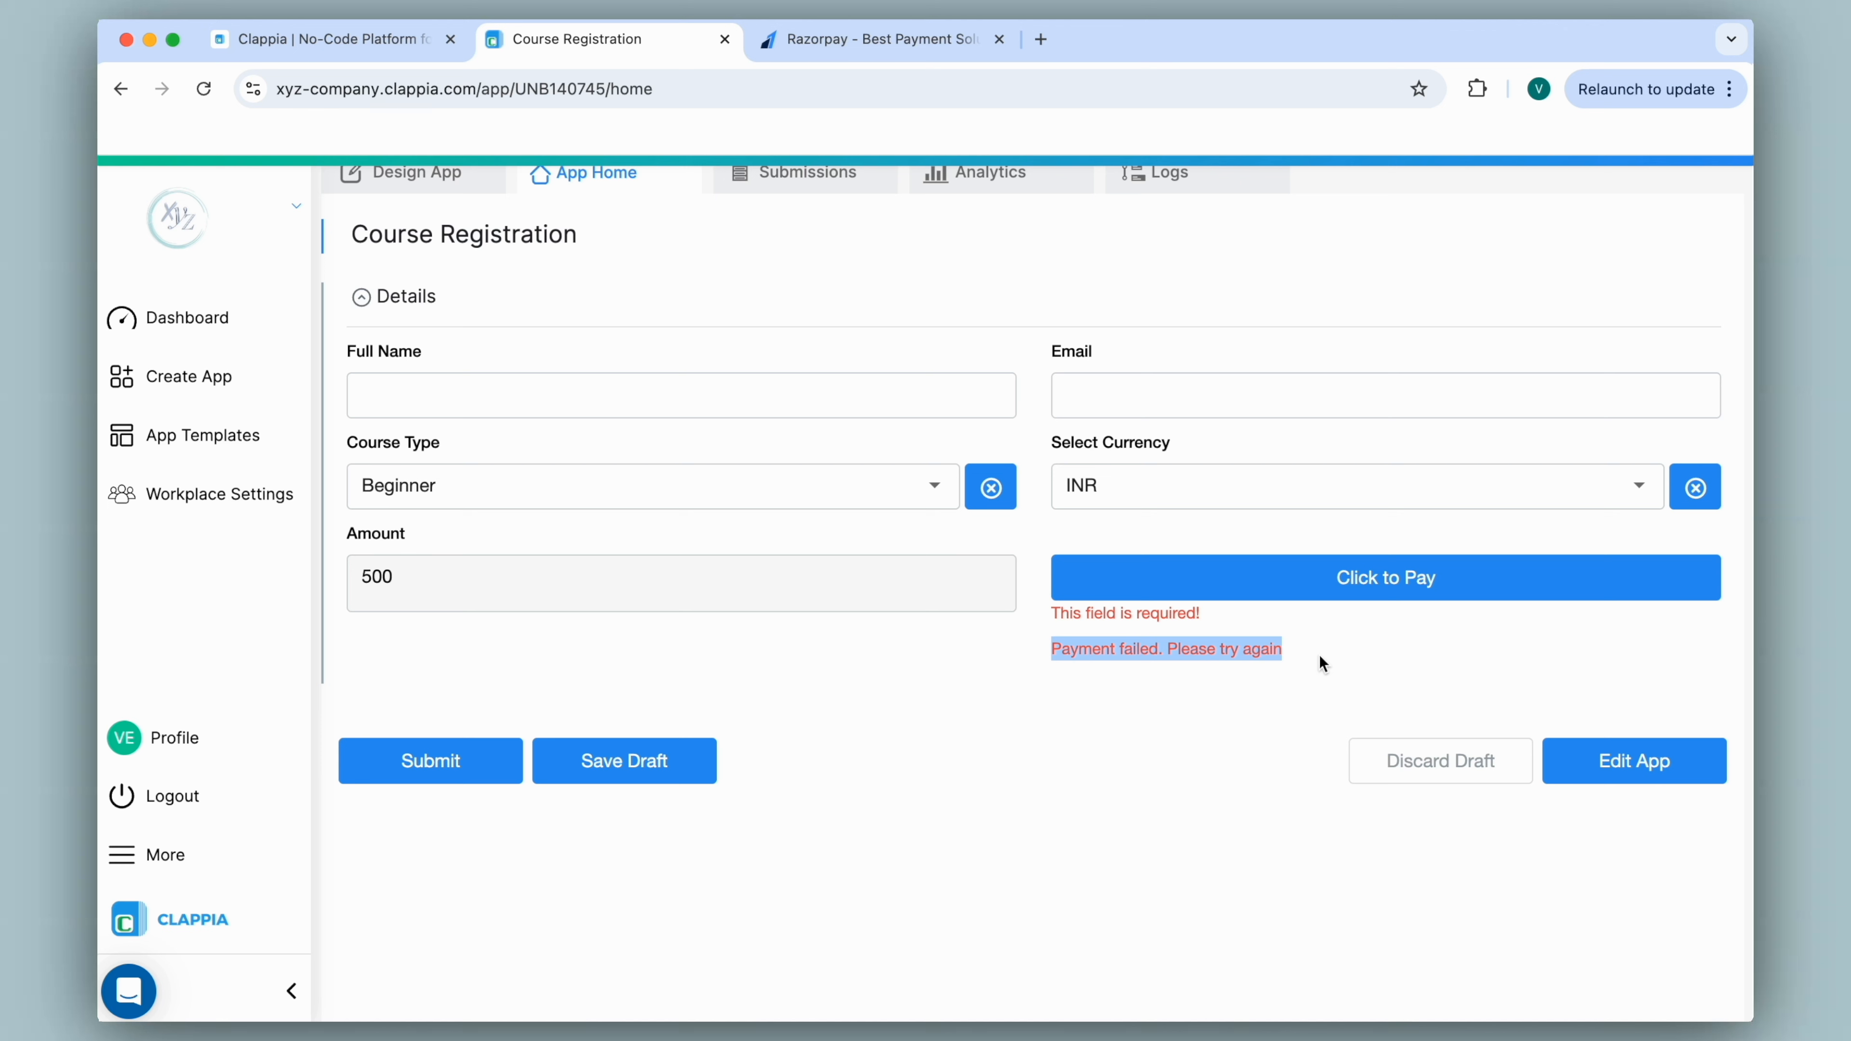
pyautogui.click(1319, 654)
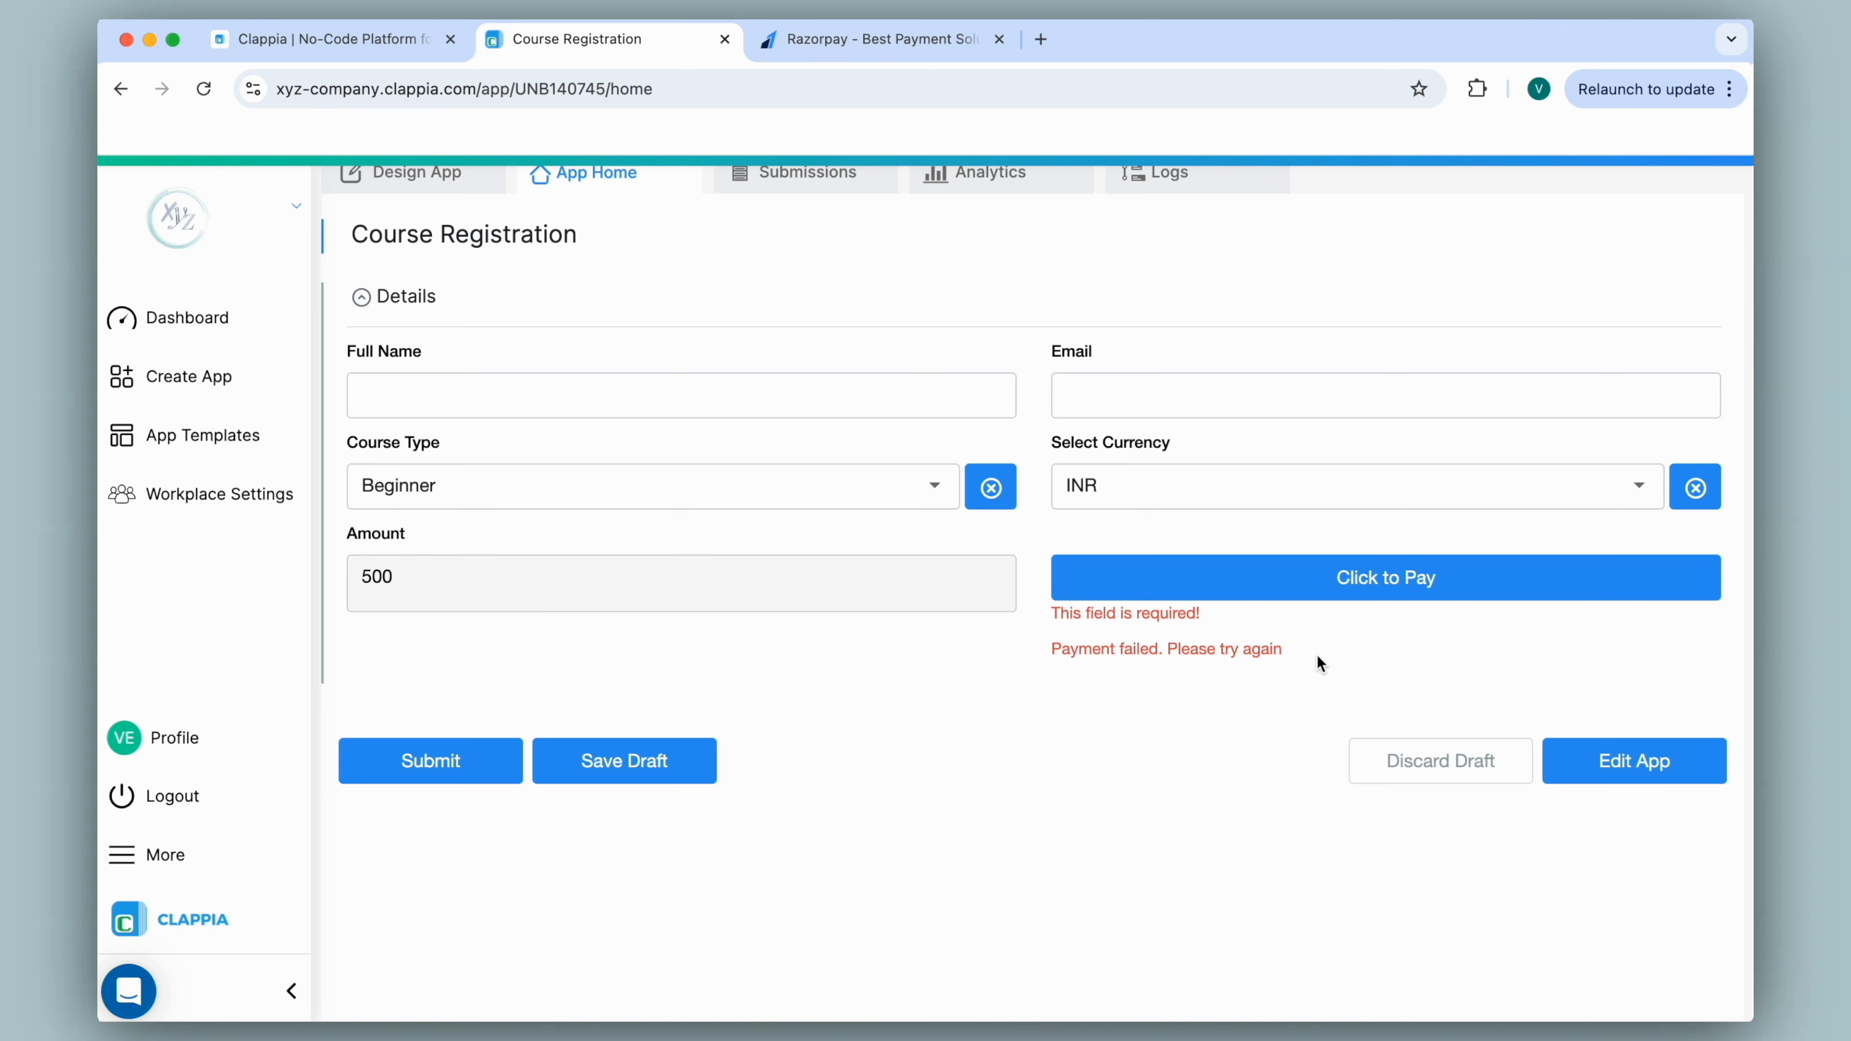
pyautogui.click(1120, 487)
pyautogui.click(1113, 548)
pyautogui.click(1202, 583)
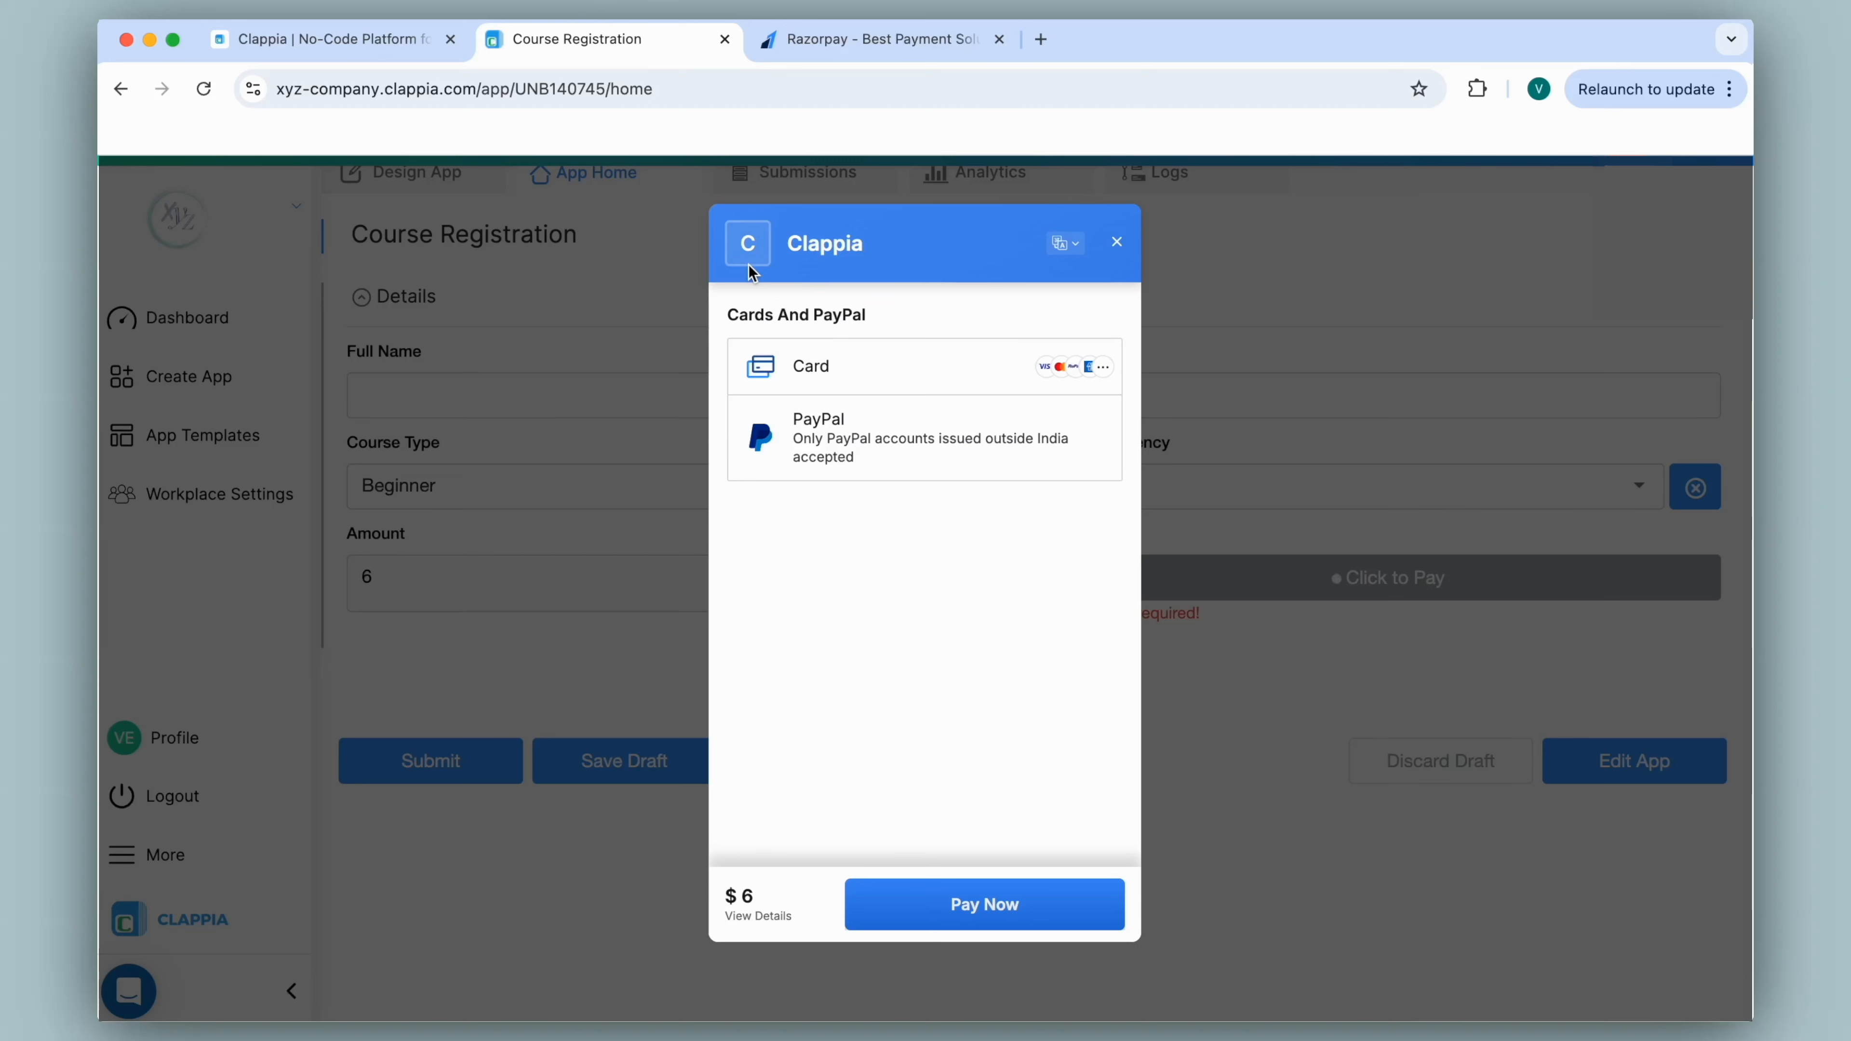
pyautogui.click(1113, 247)
pyautogui.click(436, 205)
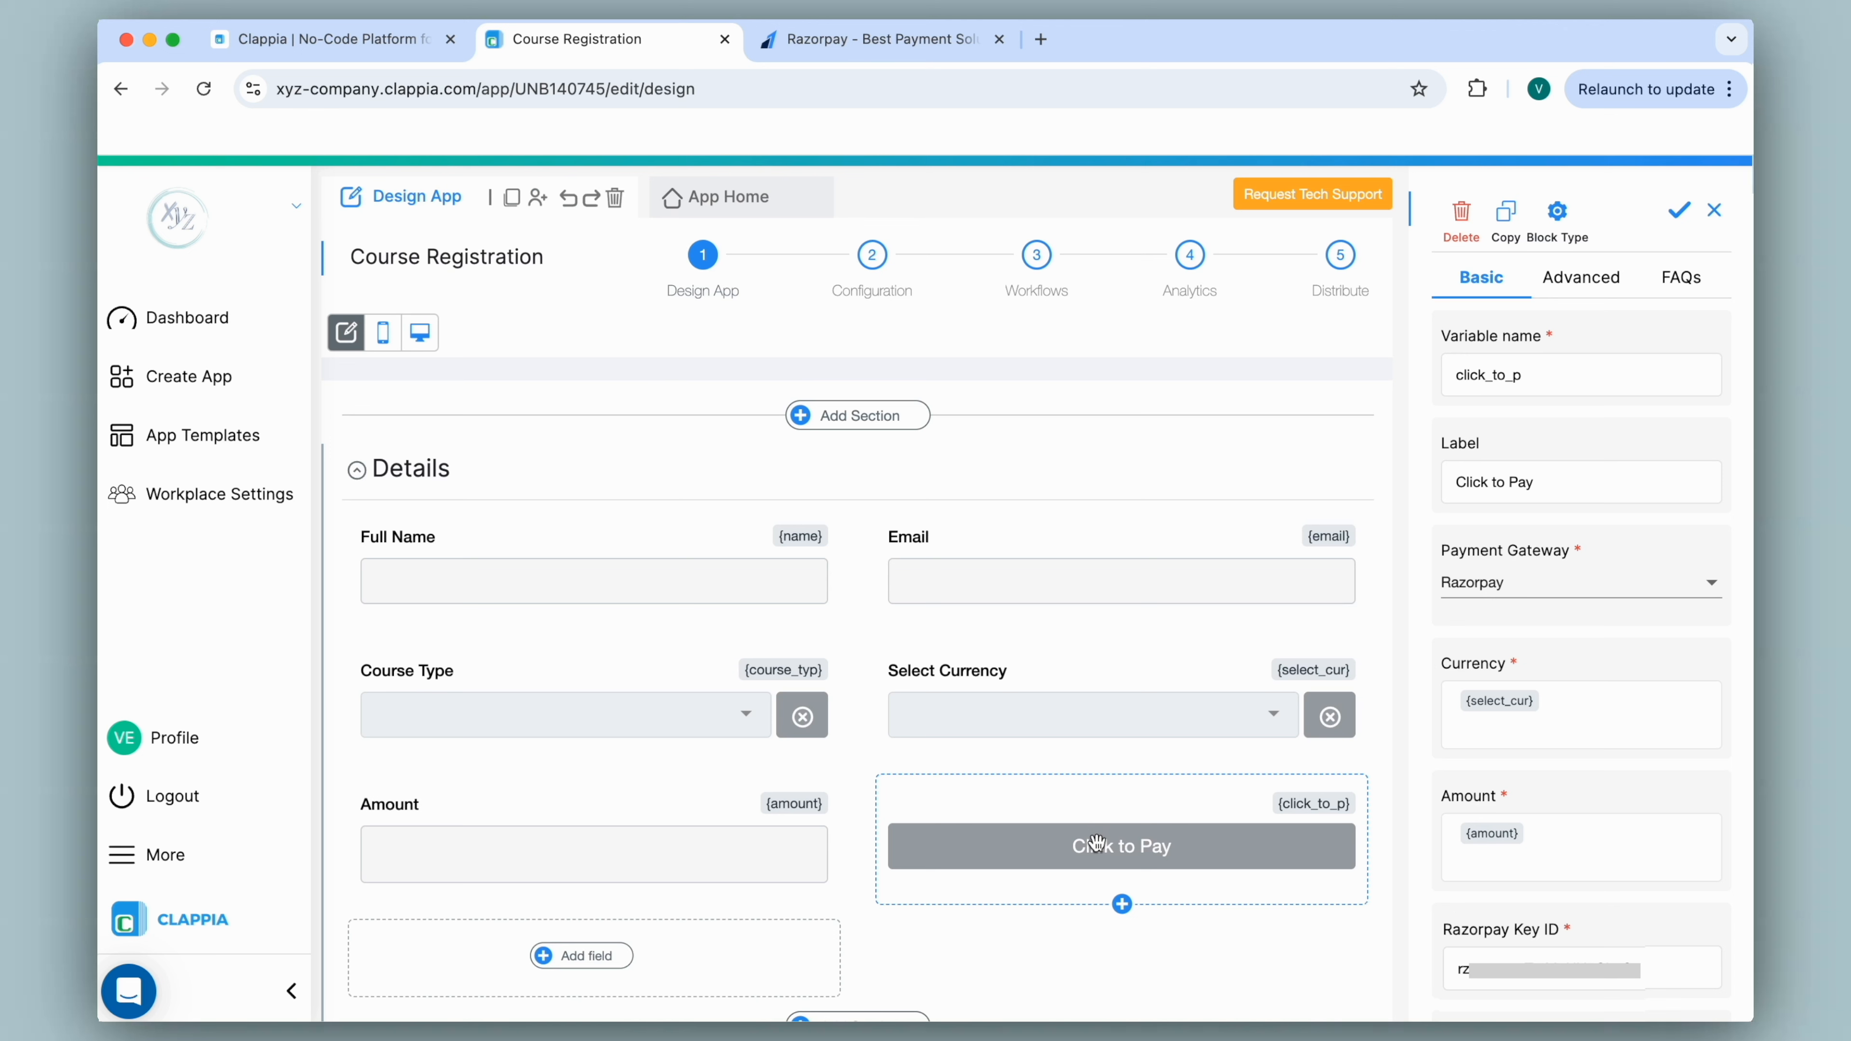
# Enter CompanyName as the Razorpay Company Name in the payment block's Advanced settings.
pyautogui.click(1589, 290)
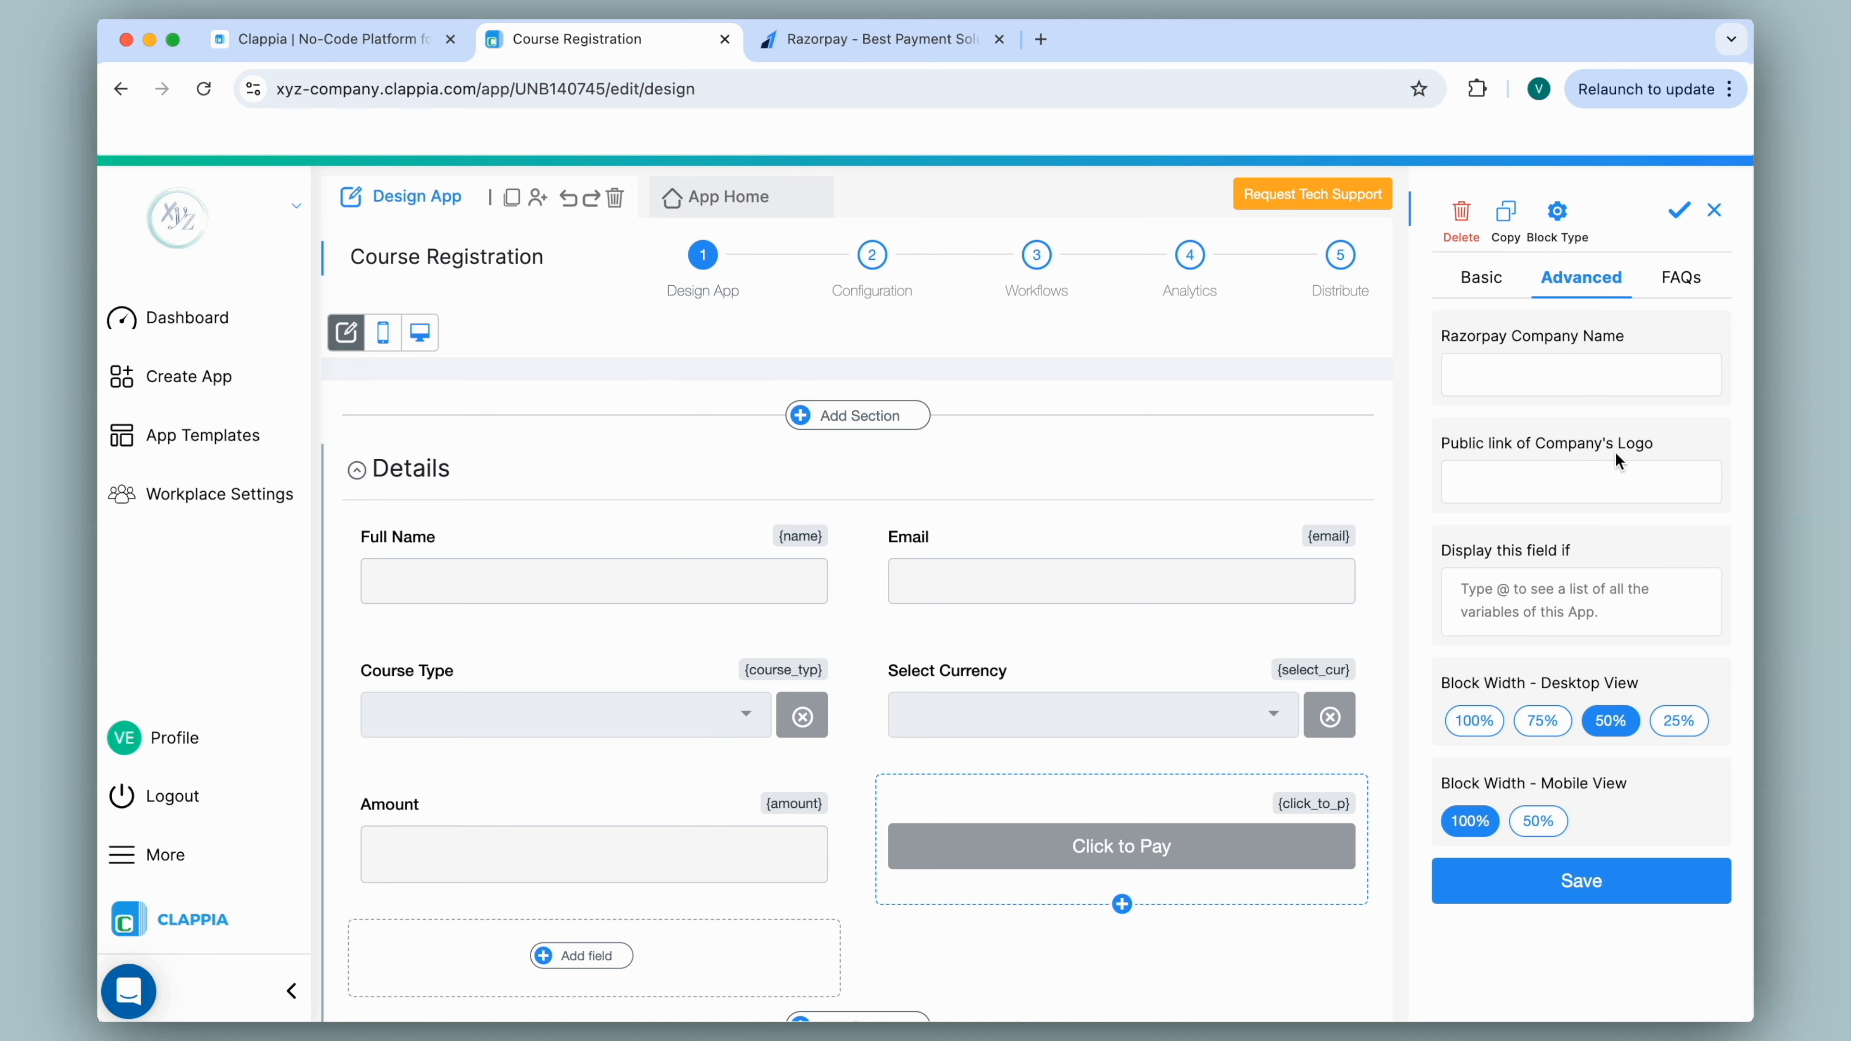
pyautogui.click(1556, 383)
pyautogui.write('CompanyName')
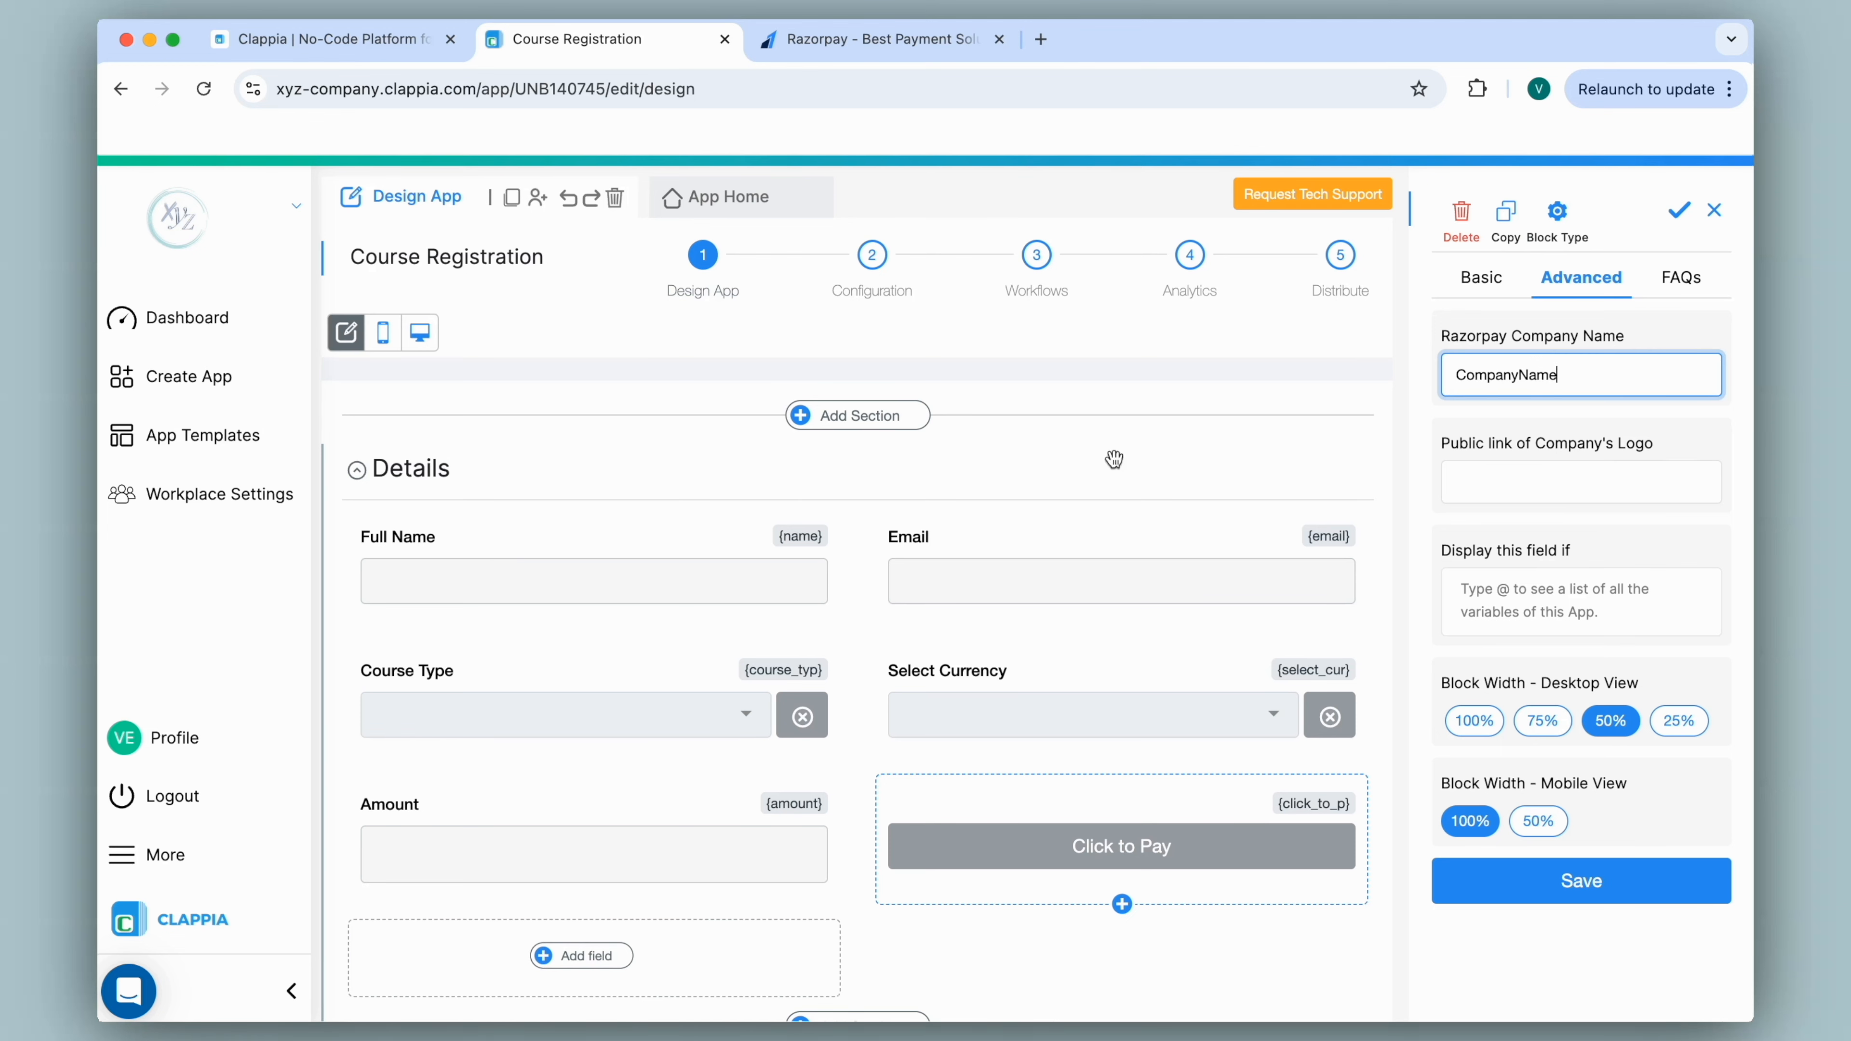
pyautogui.click(349, 38)
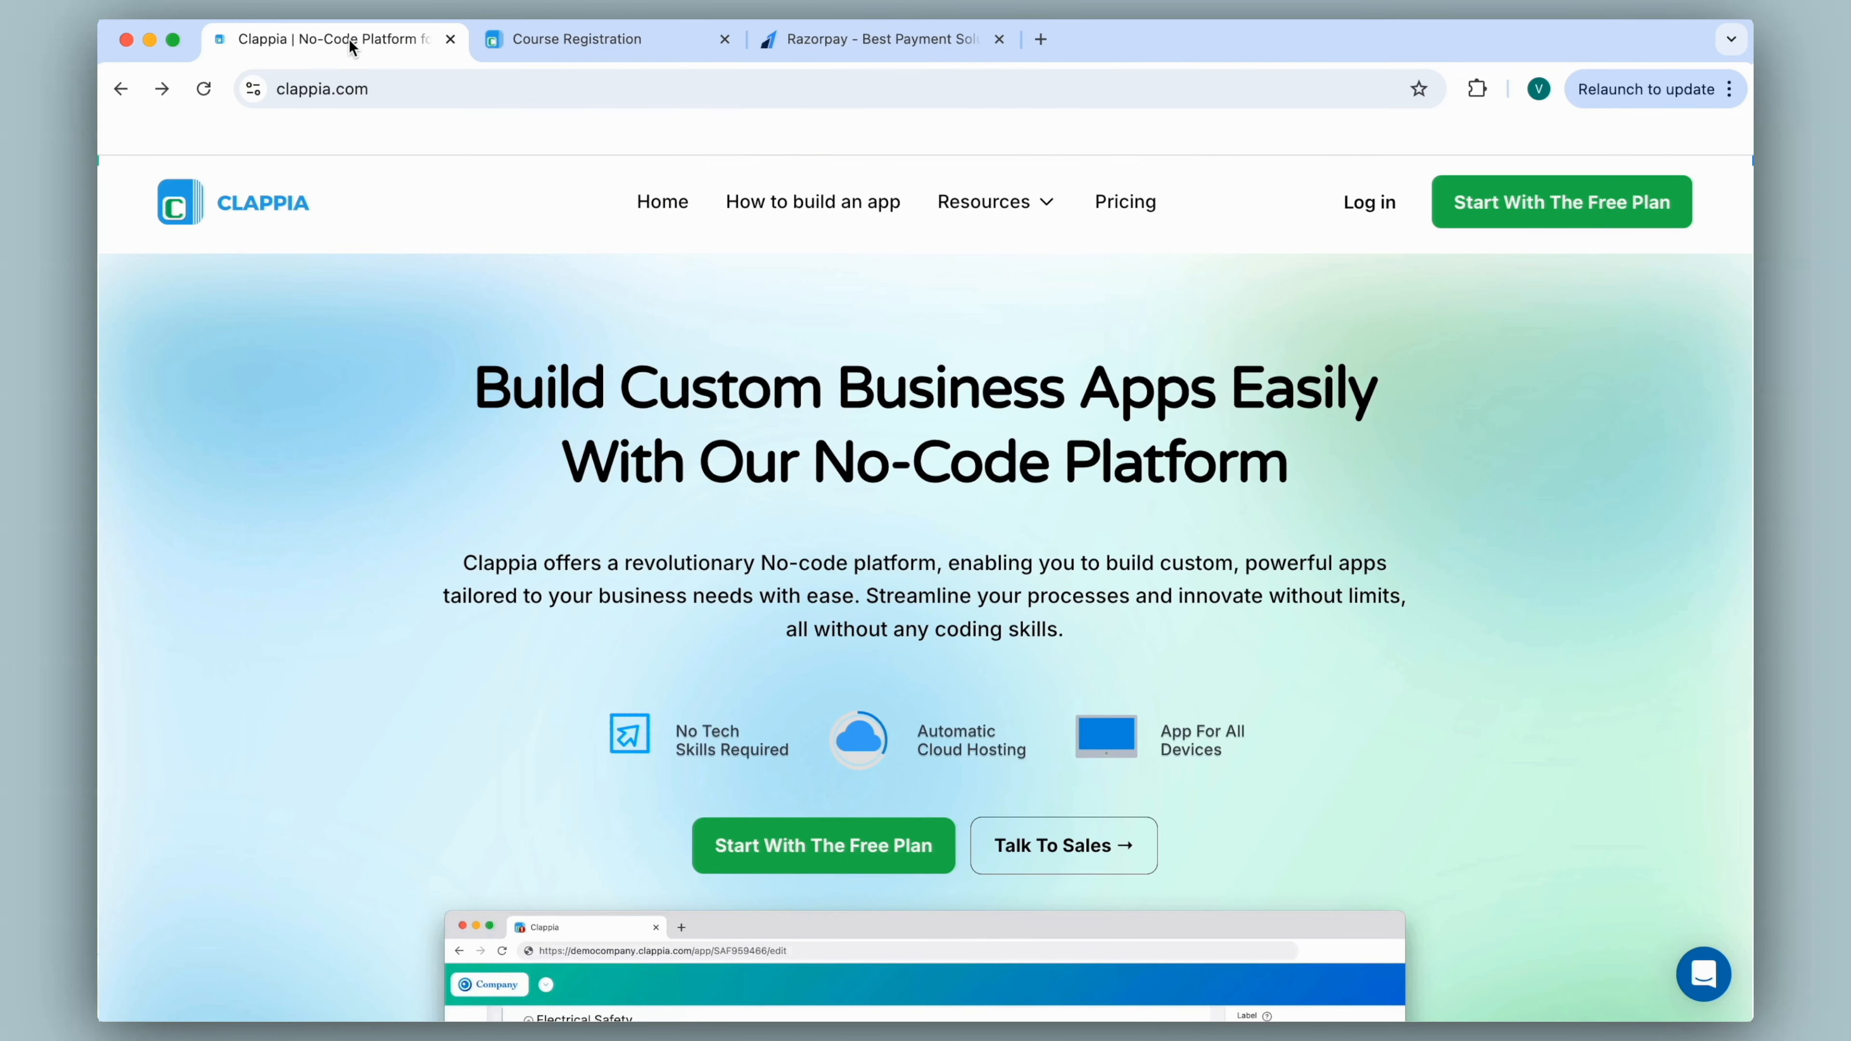
# Copy the Clappia logo's image address and start editing the payment block's company logo link.
pyautogui.rightClick(215, 207)
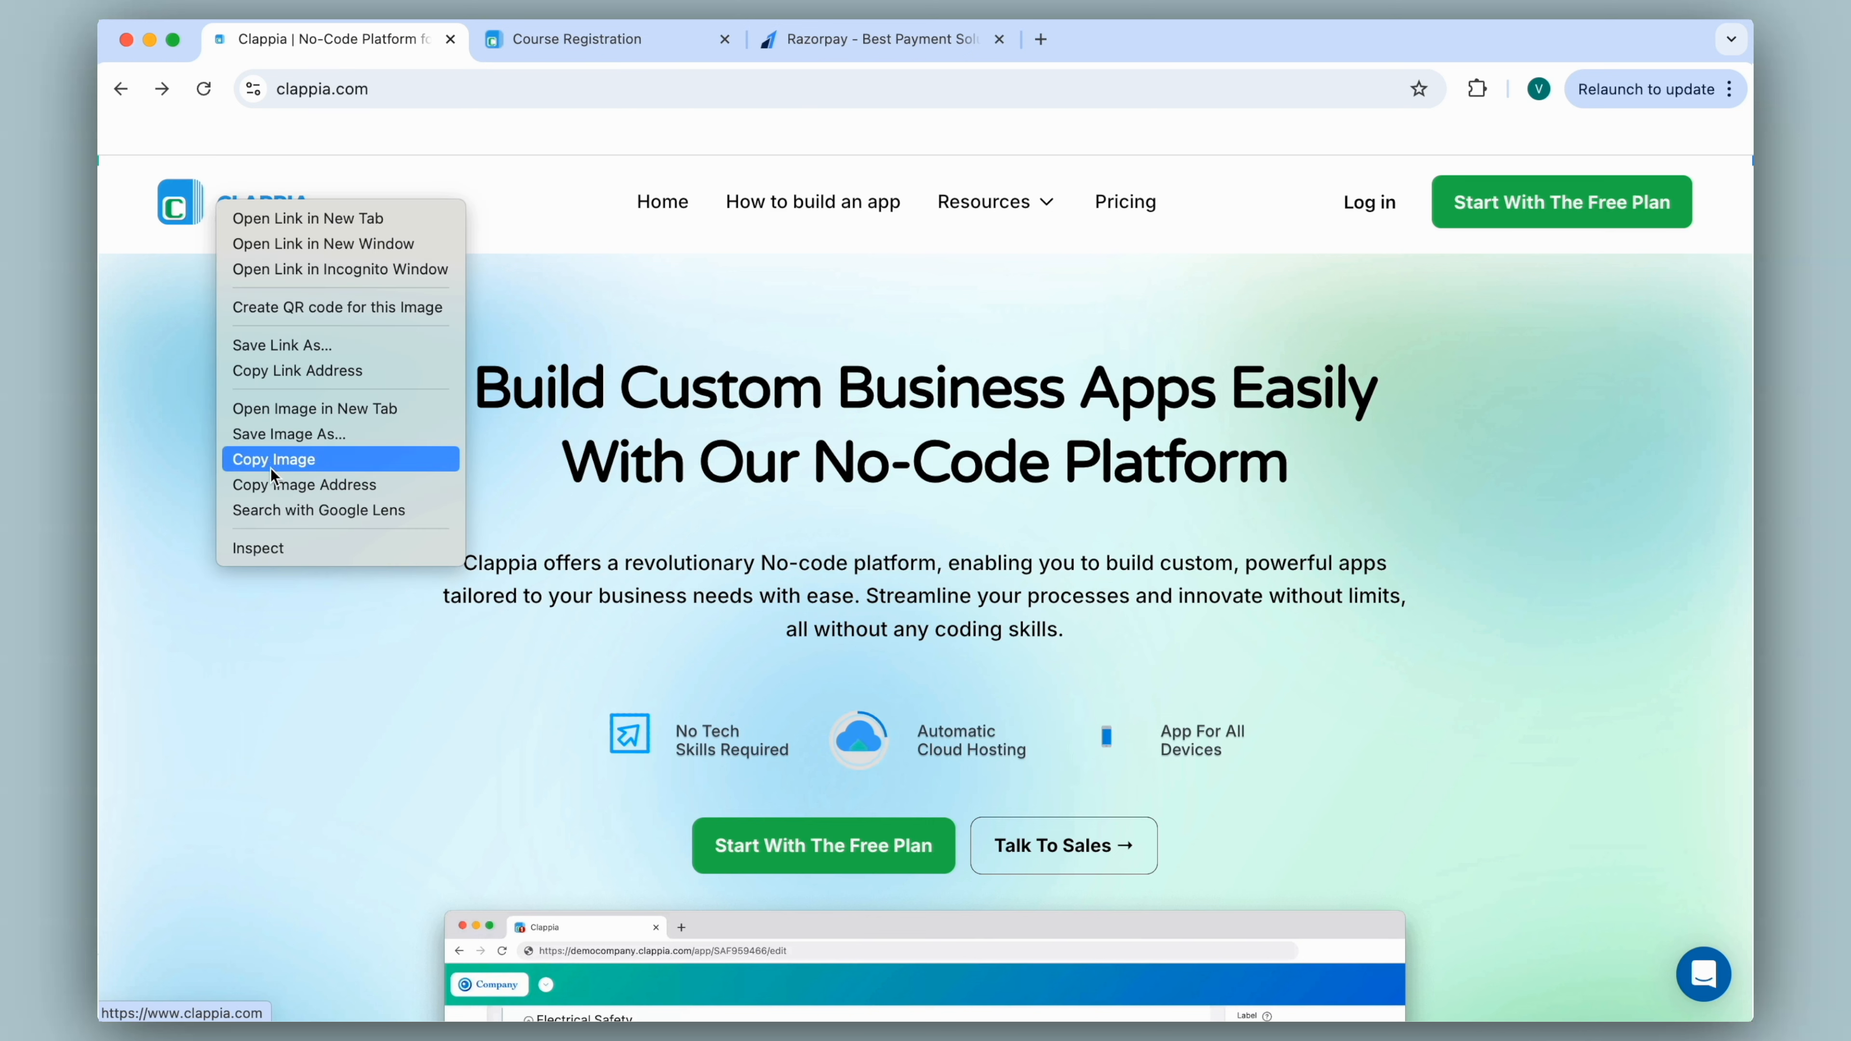
pyautogui.click(270, 485)
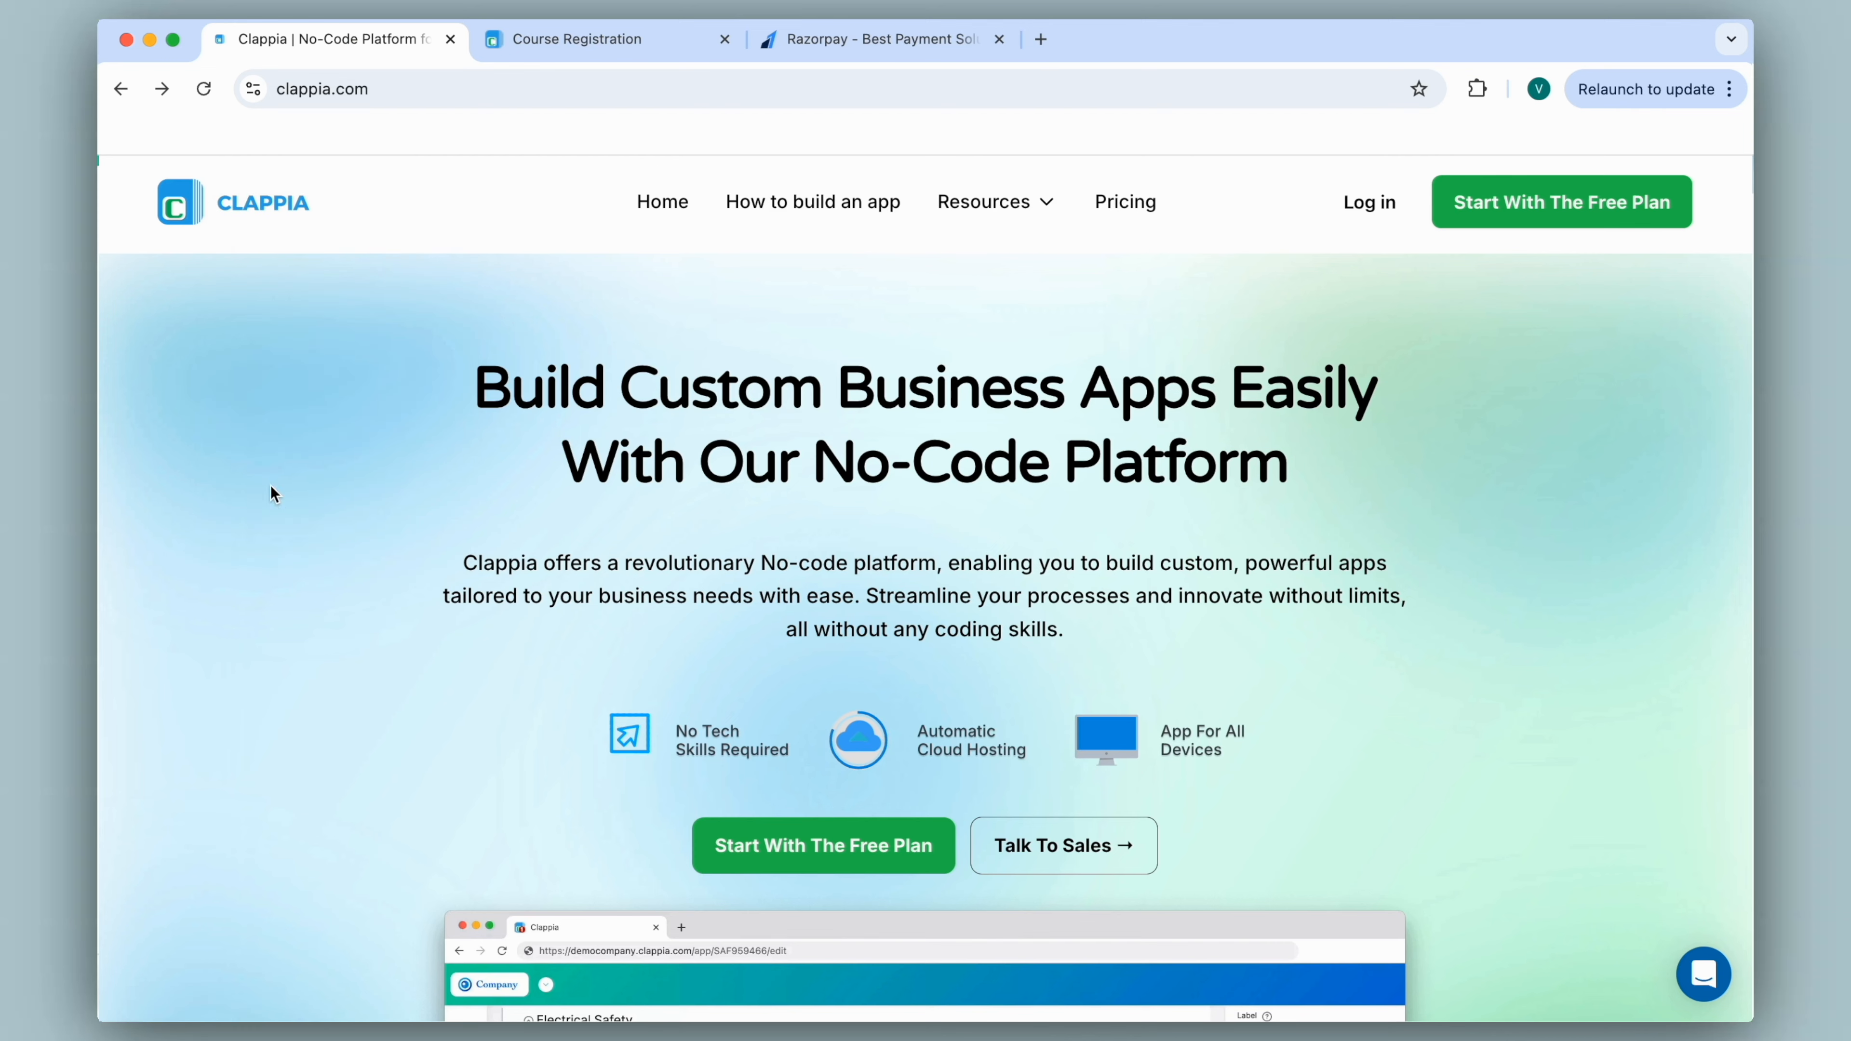
pyautogui.click(581, 44)
pyautogui.click(1505, 472)
# Paste the clappia_logo.png address as the company logo link and save the payment block.
pyautogui.press('super+v')
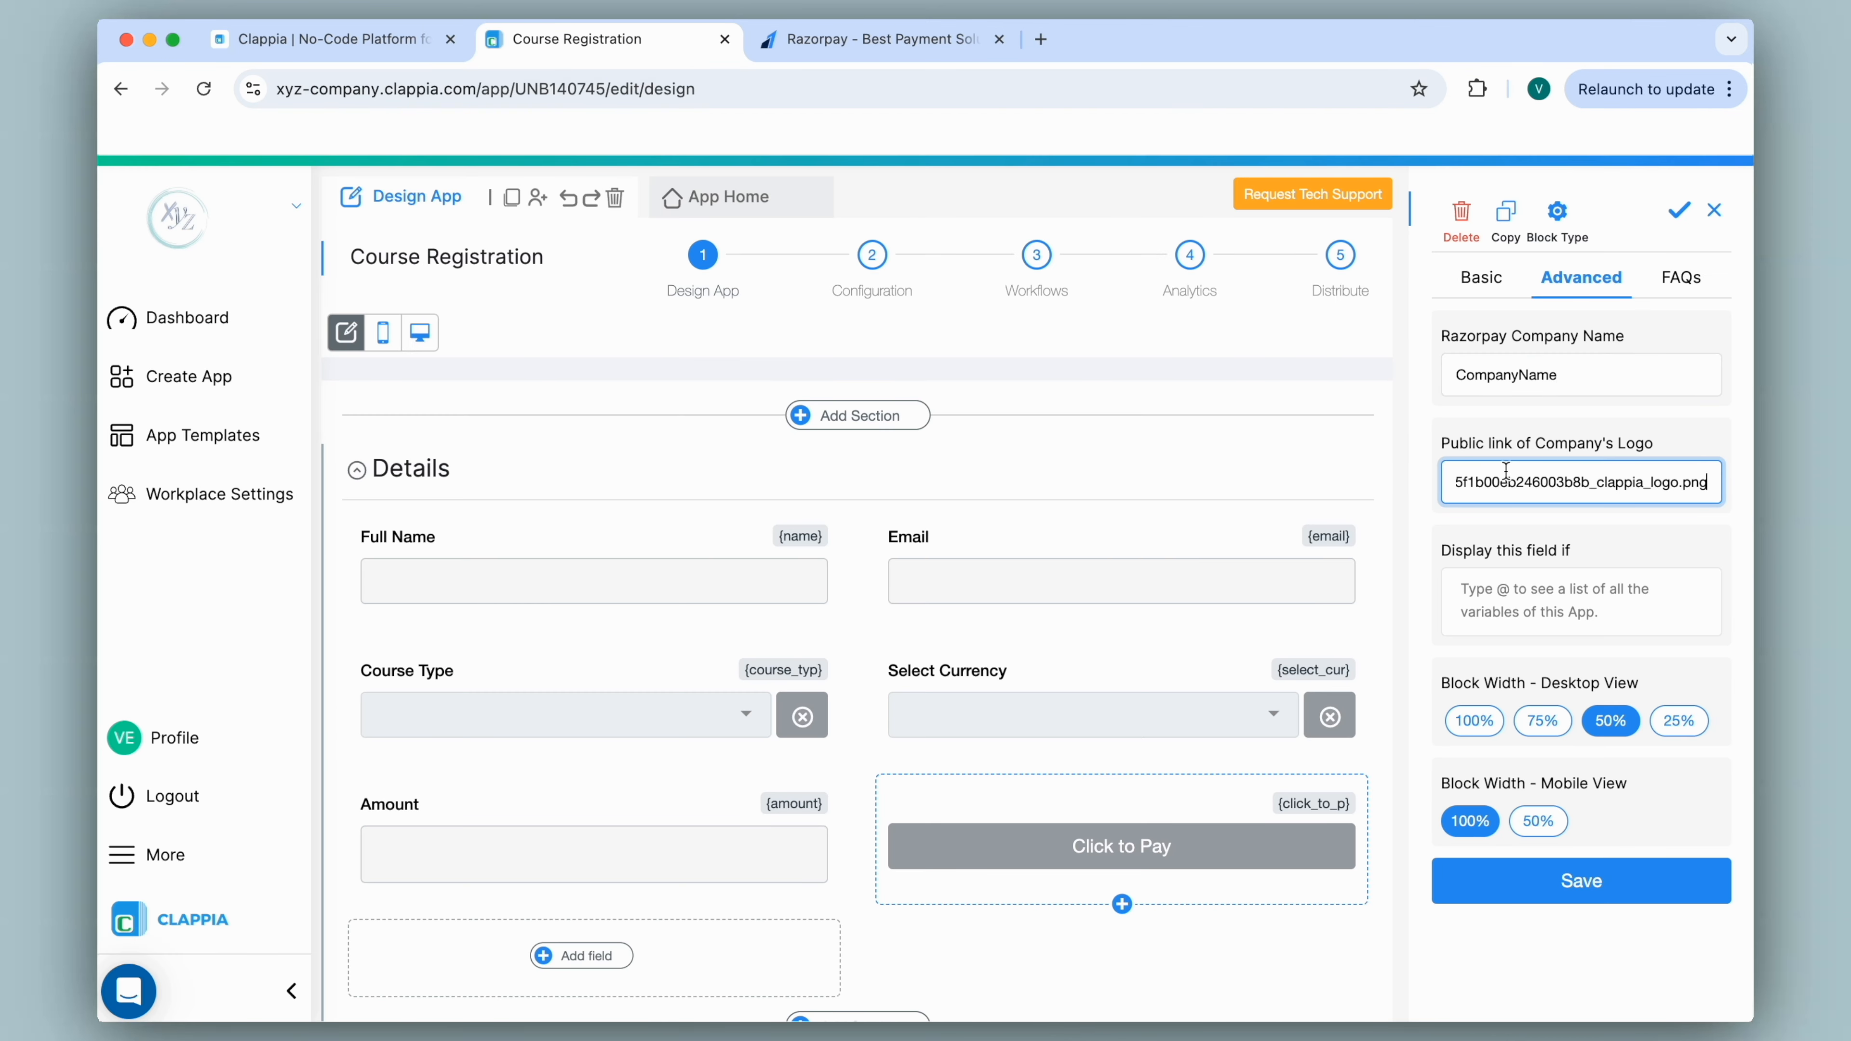
pyautogui.click(1678, 213)
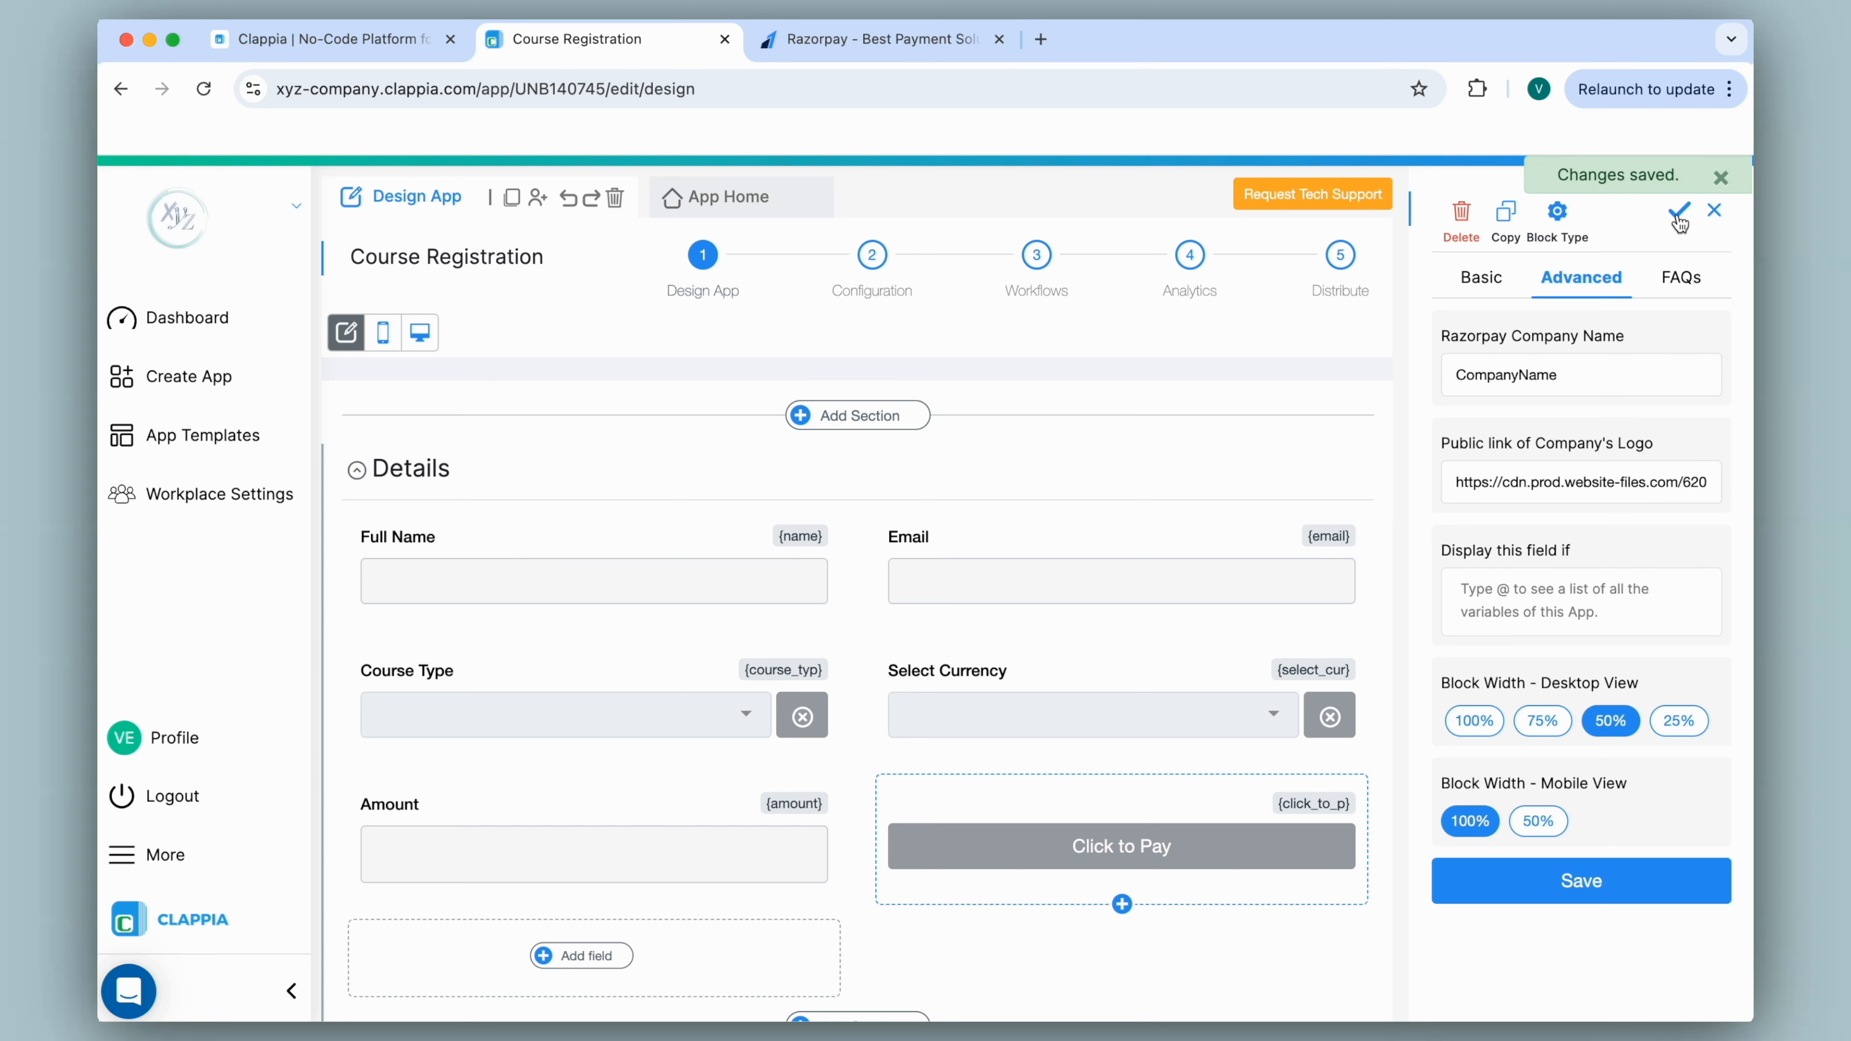
pyautogui.click(778, 197)
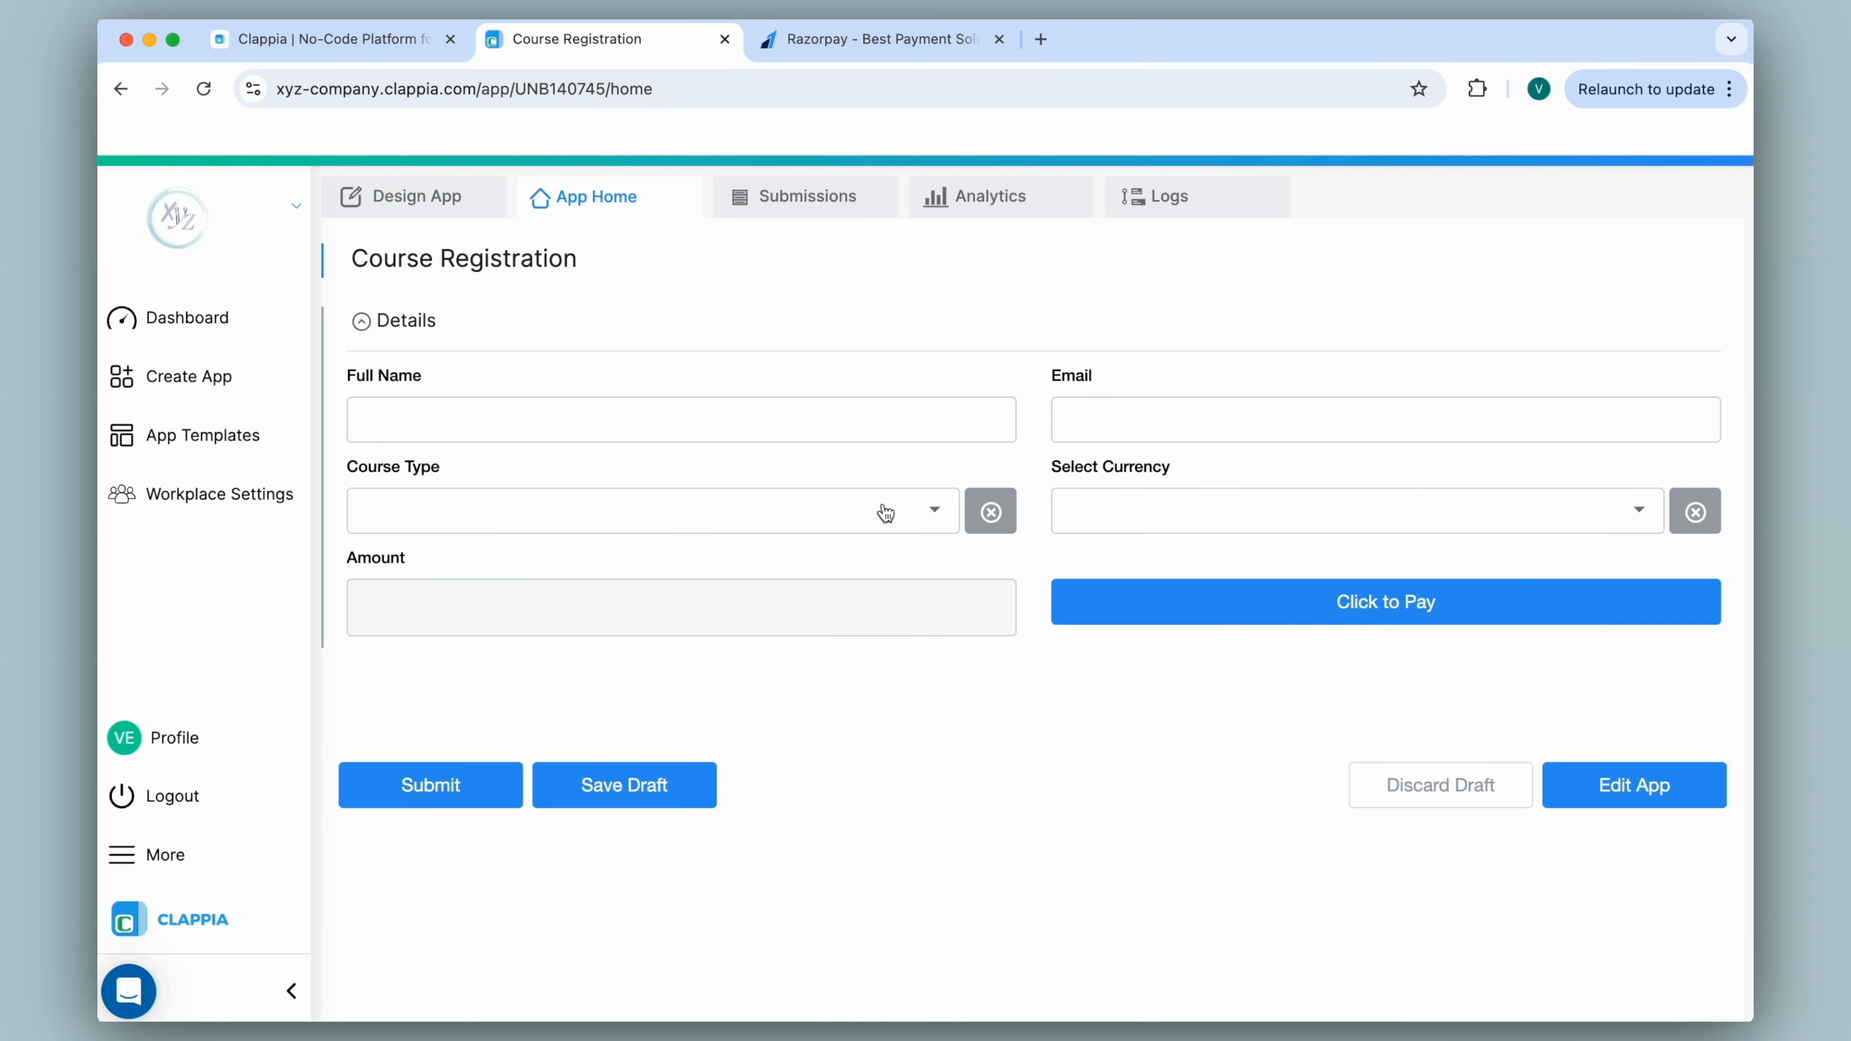
# Test a Beginner INR registration, confirm CompanyName and ₹500 appear in checkout, then close it.
pyautogui.click(880, 508)
pyautogui.click(924, 573)
pyautogui.click(1111, 513)
pyautogui.click(1113, 583)
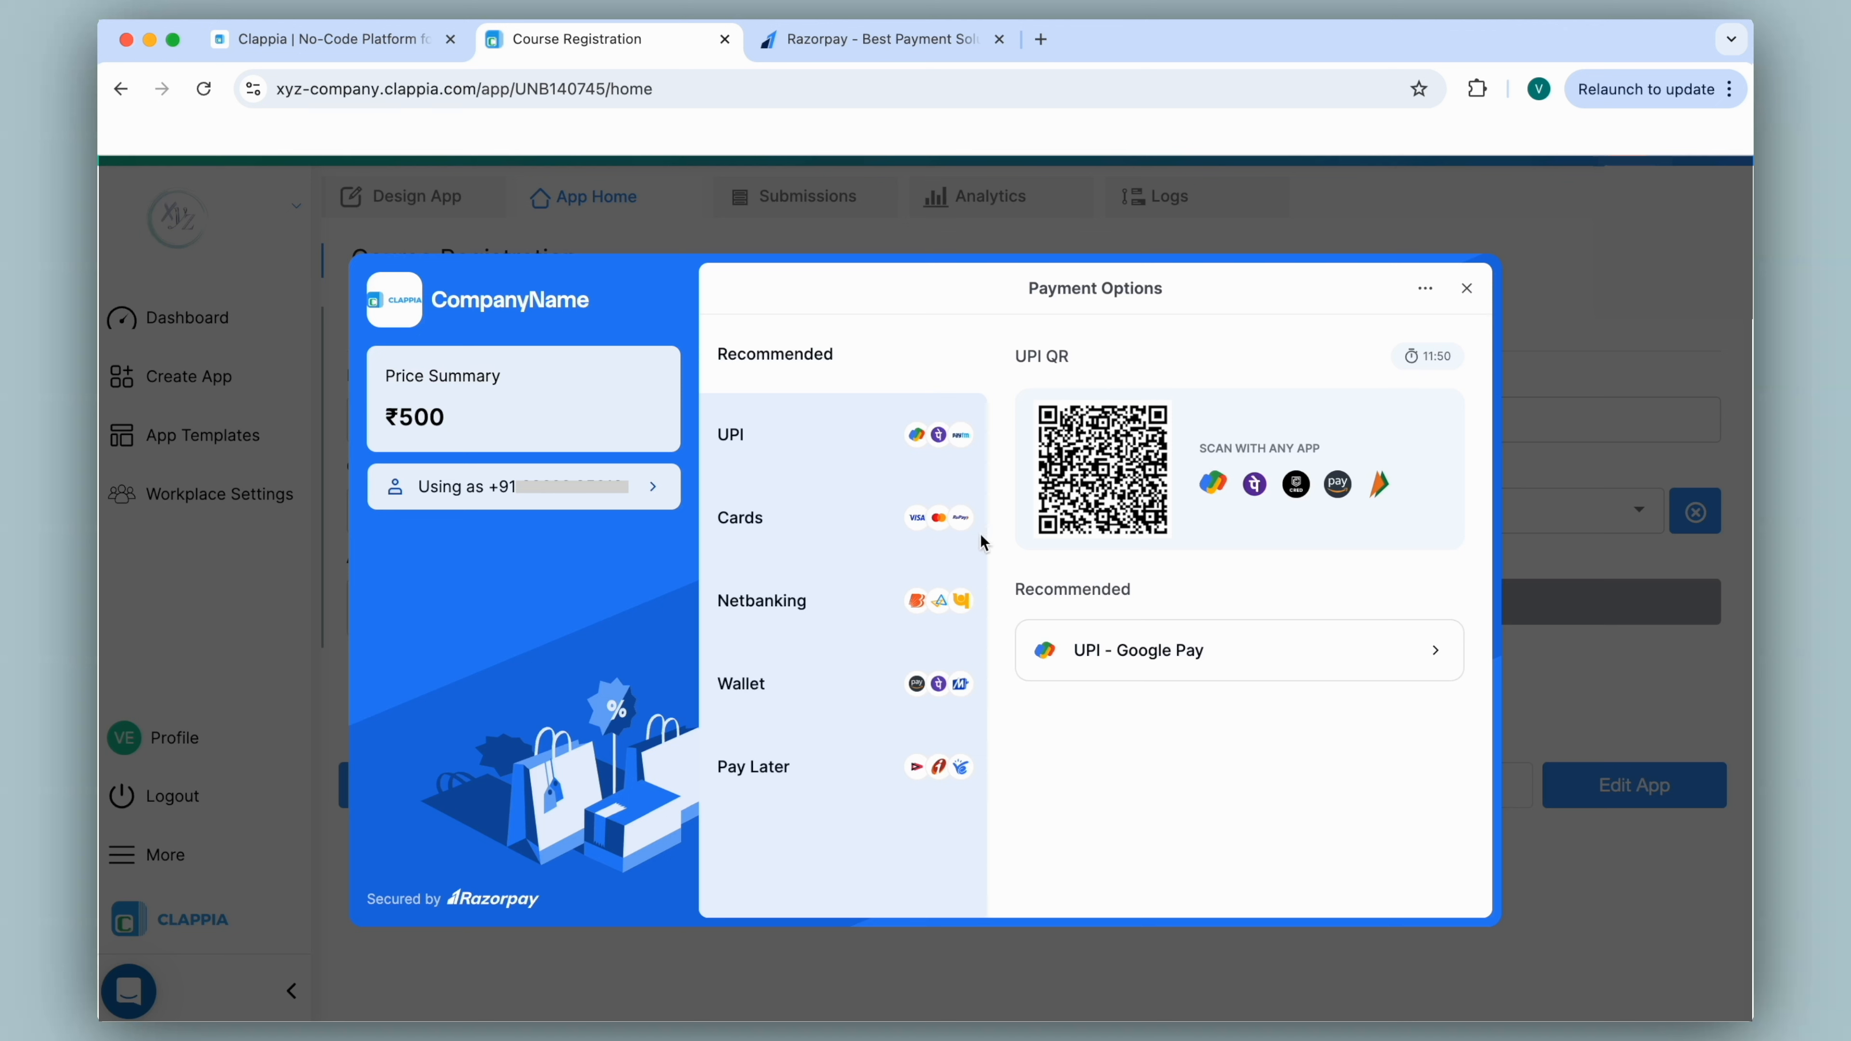
pyautogui.moveTo(436, 301); pyautogui.dragTo(591, 324)
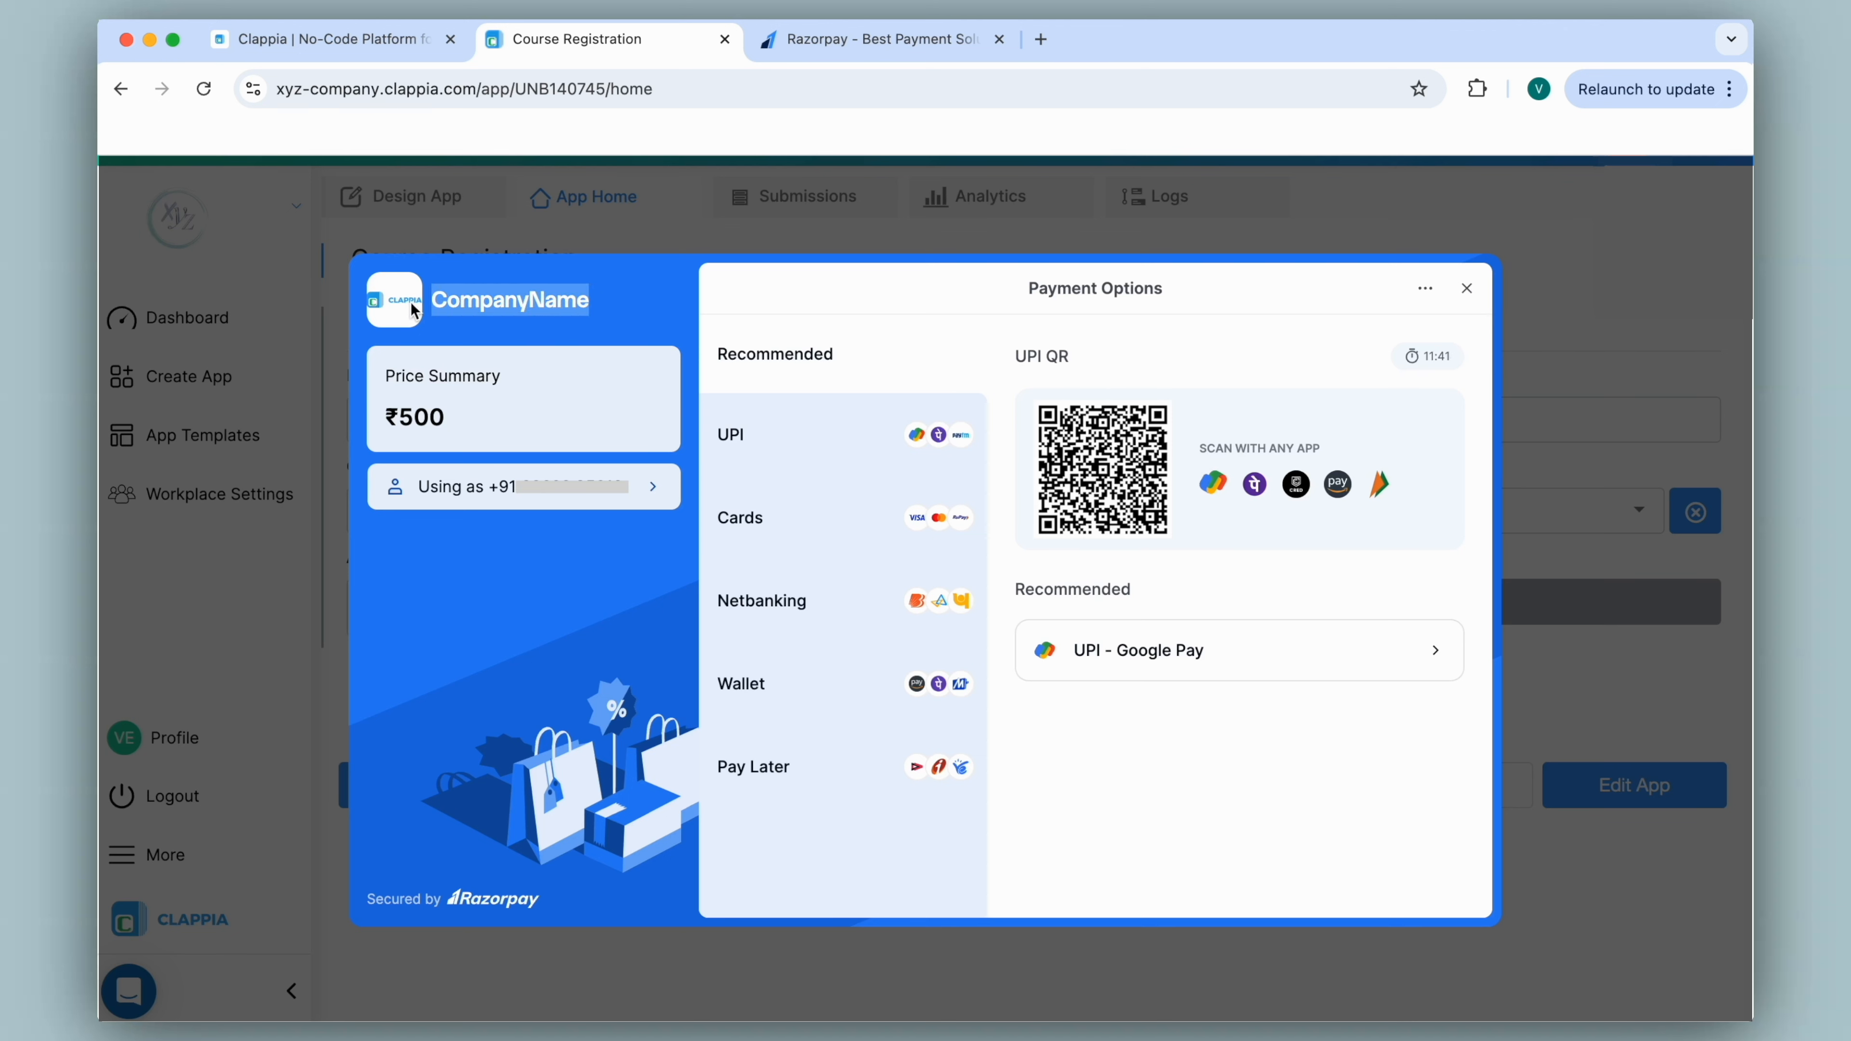
pyautogui.click(1467, 288)
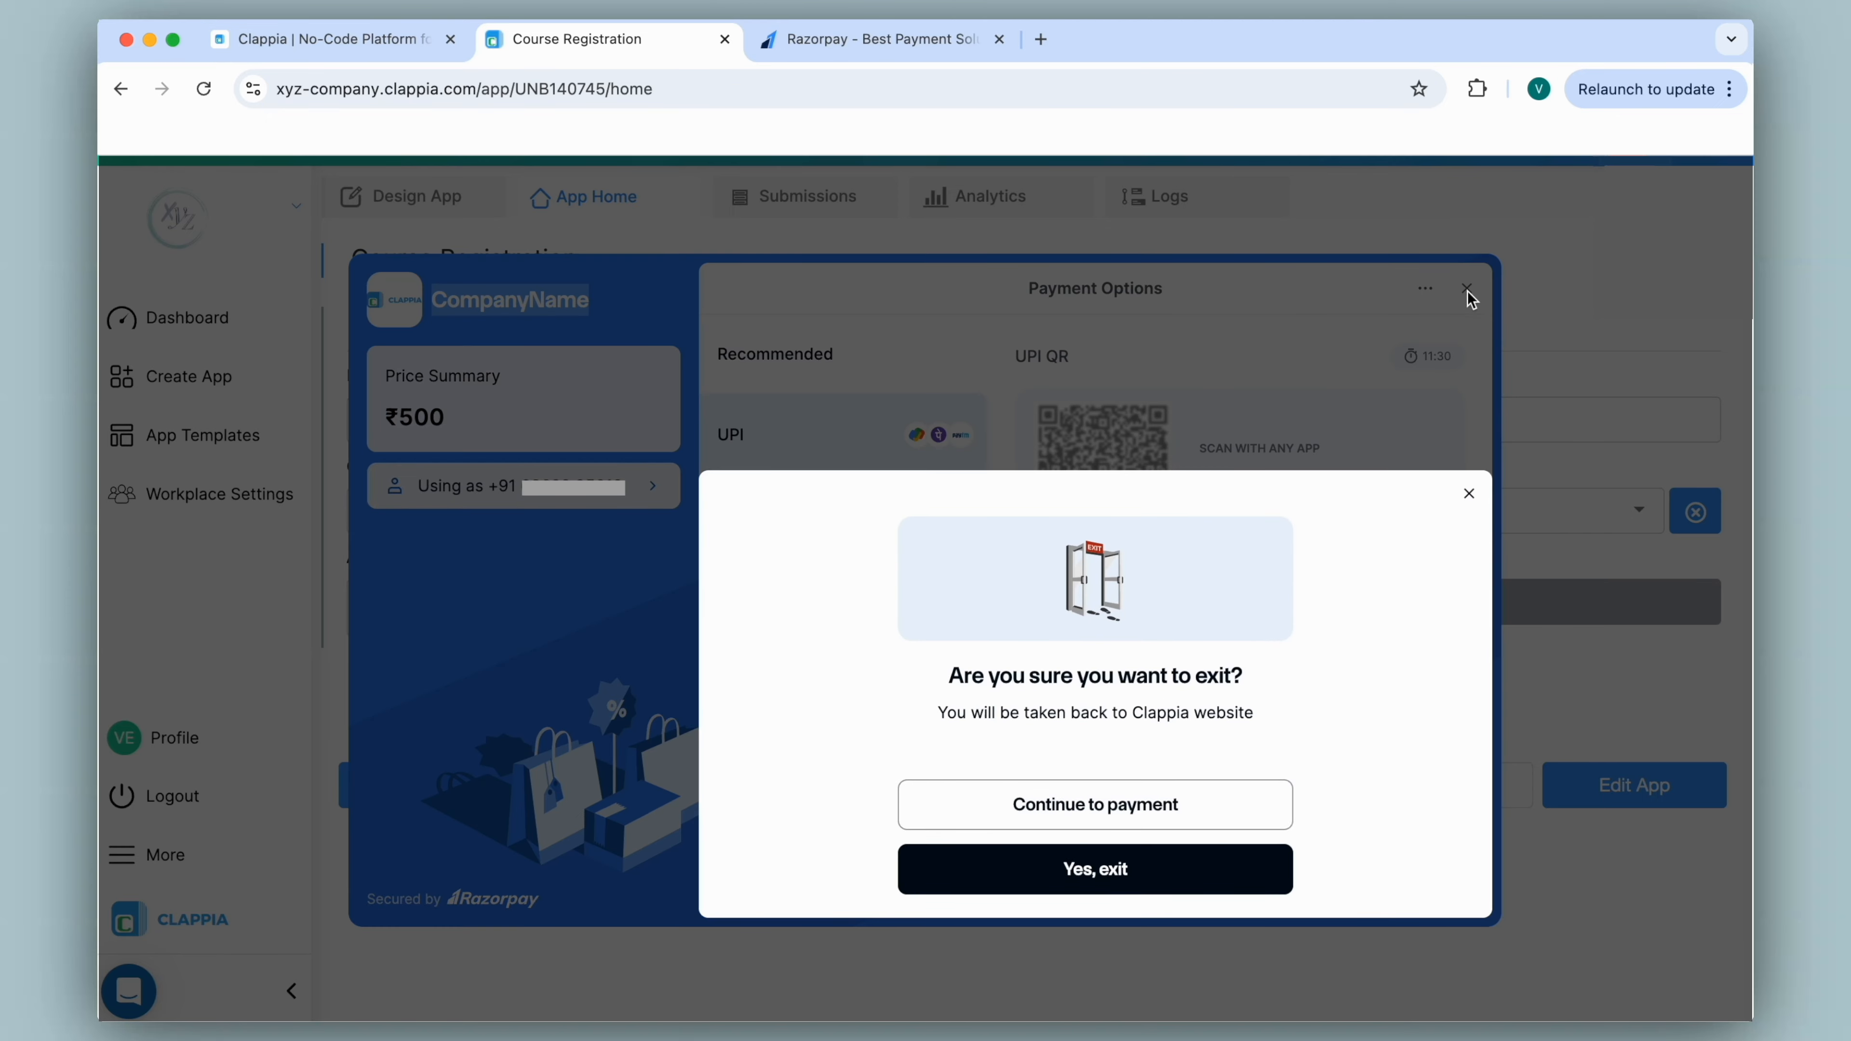
pyautogui.click(1117, 879)
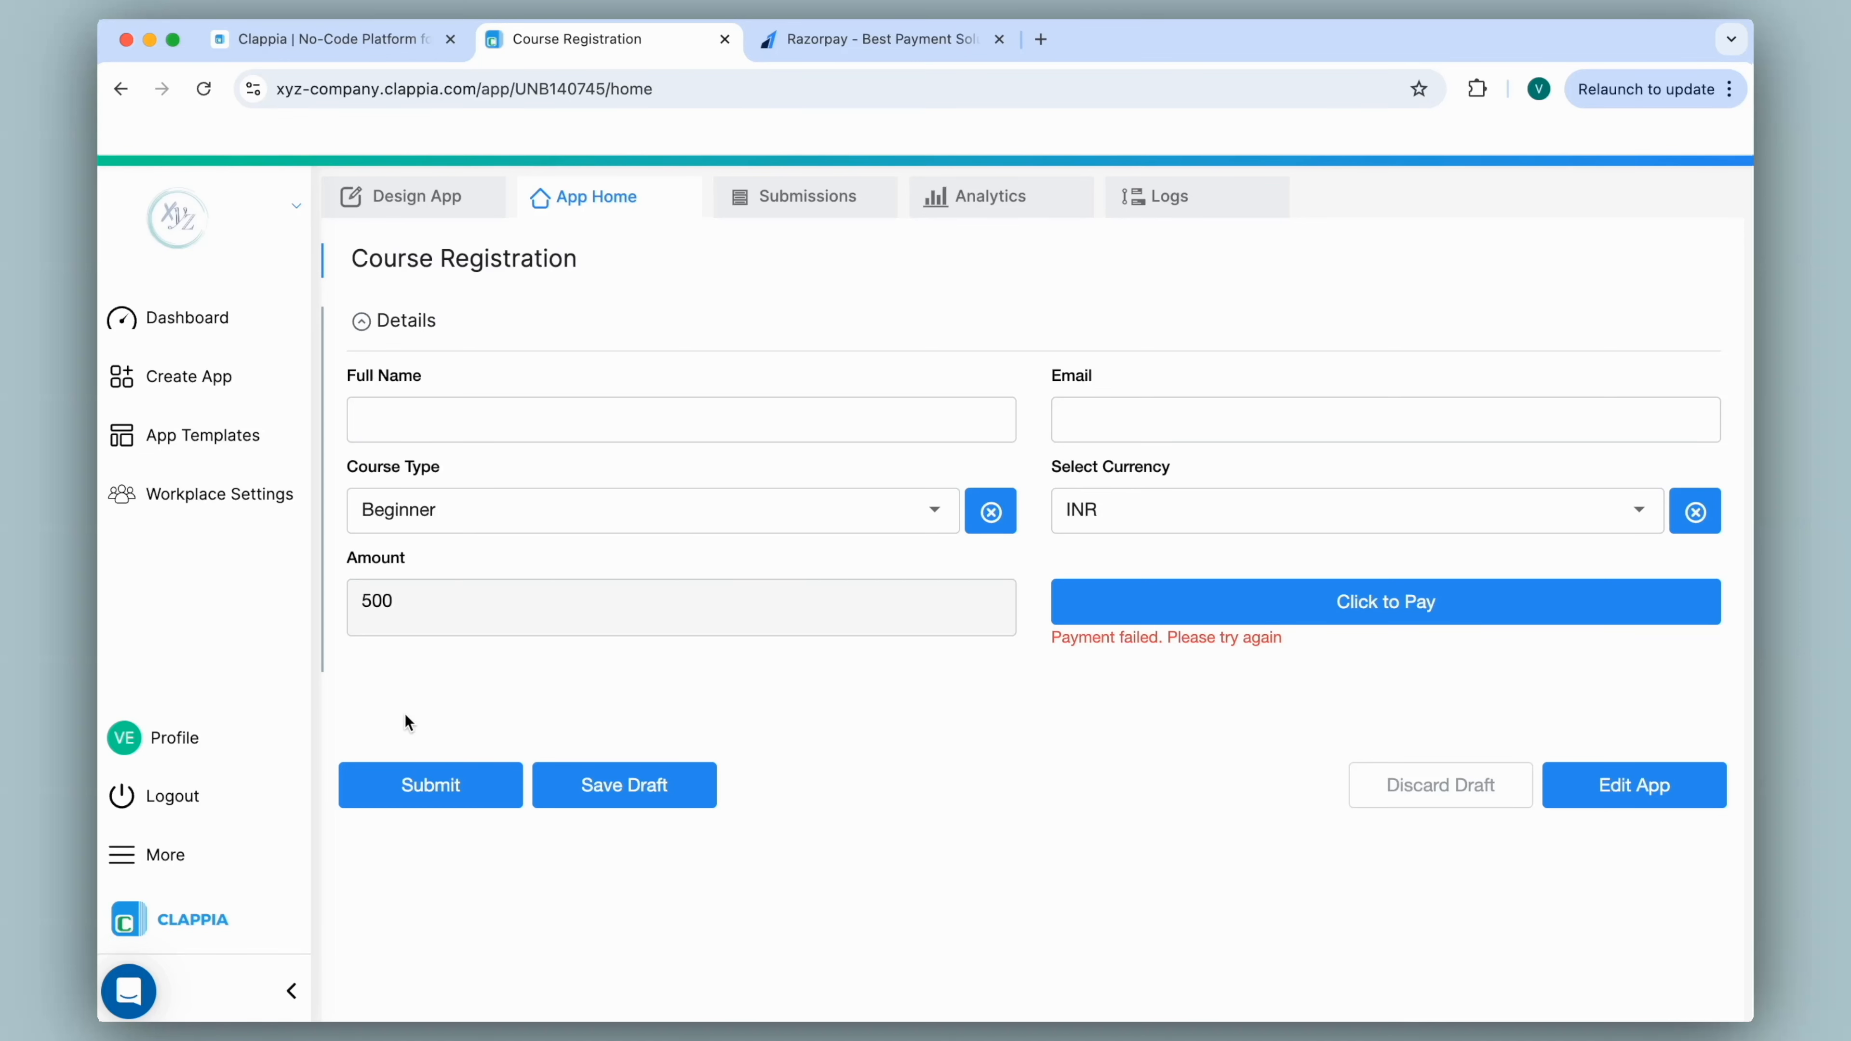
# Add a Validation content block below the Amount and Click to Pay fields.
pyautogui.click(441, 198)
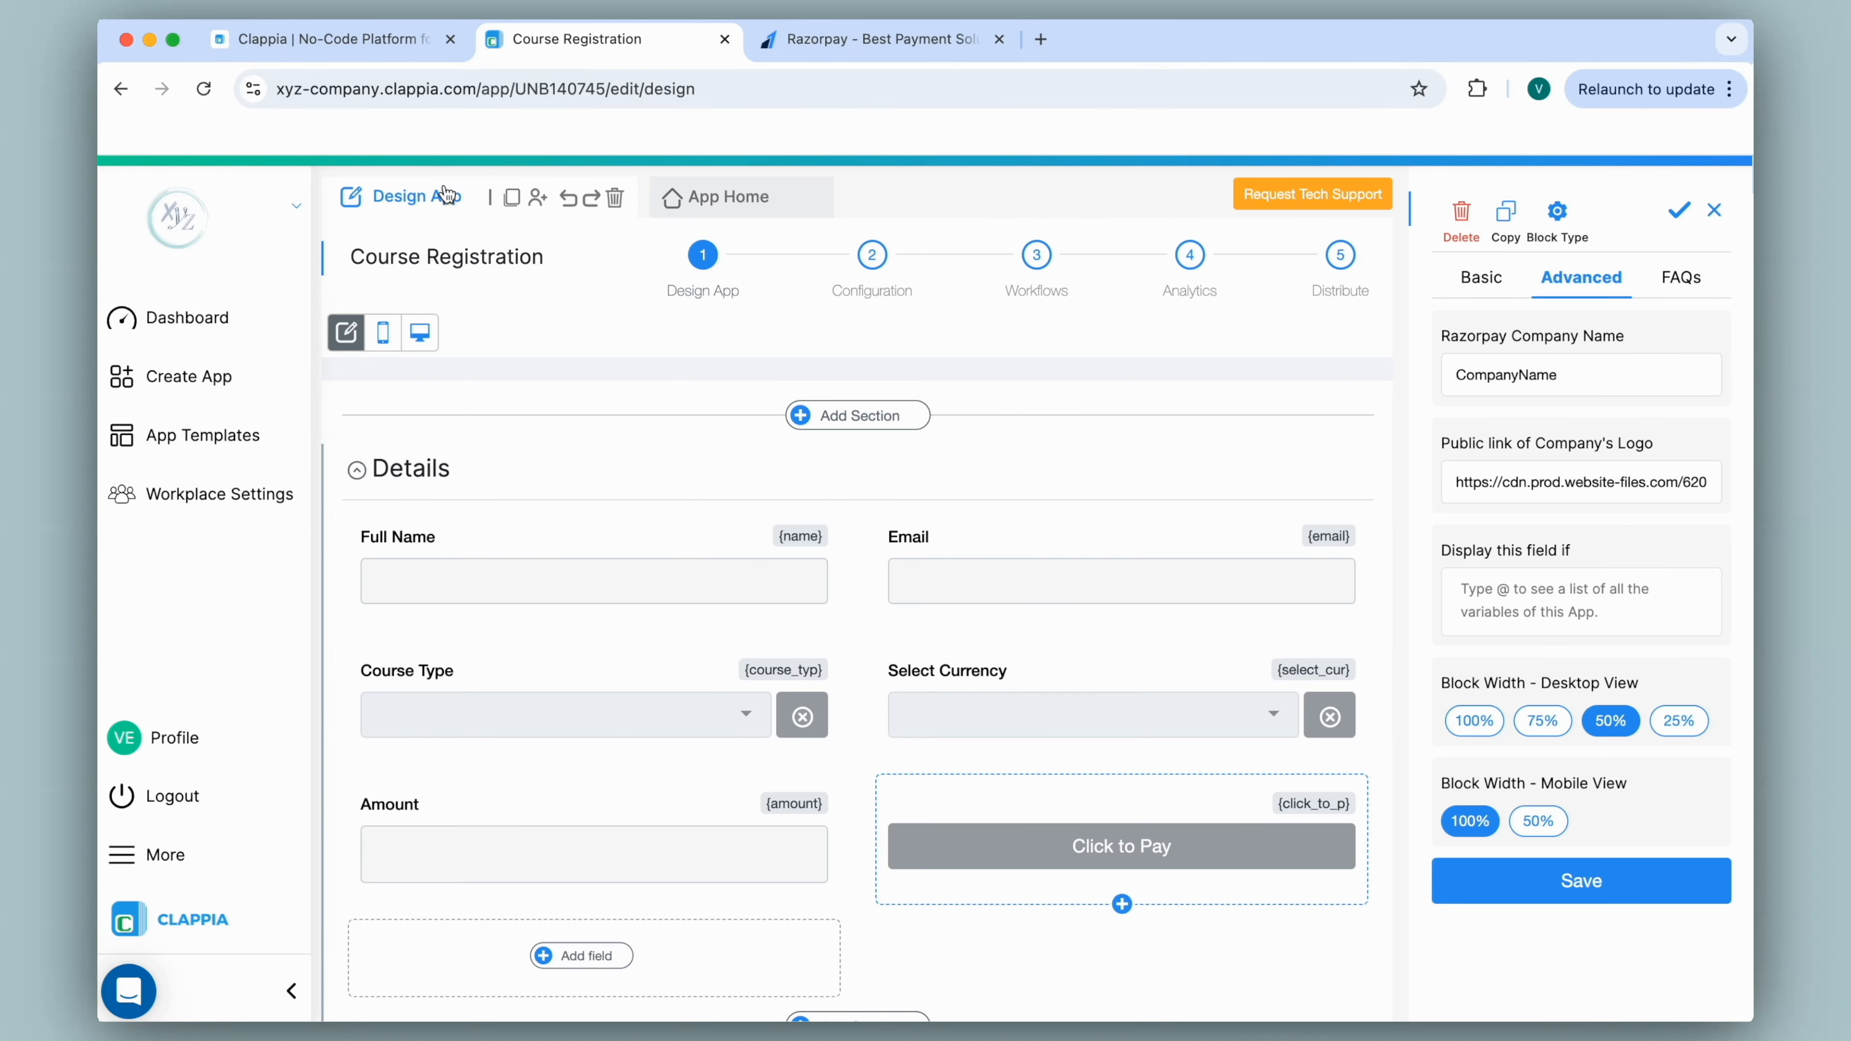
pyautogui.scroll(-4, 683, 550)
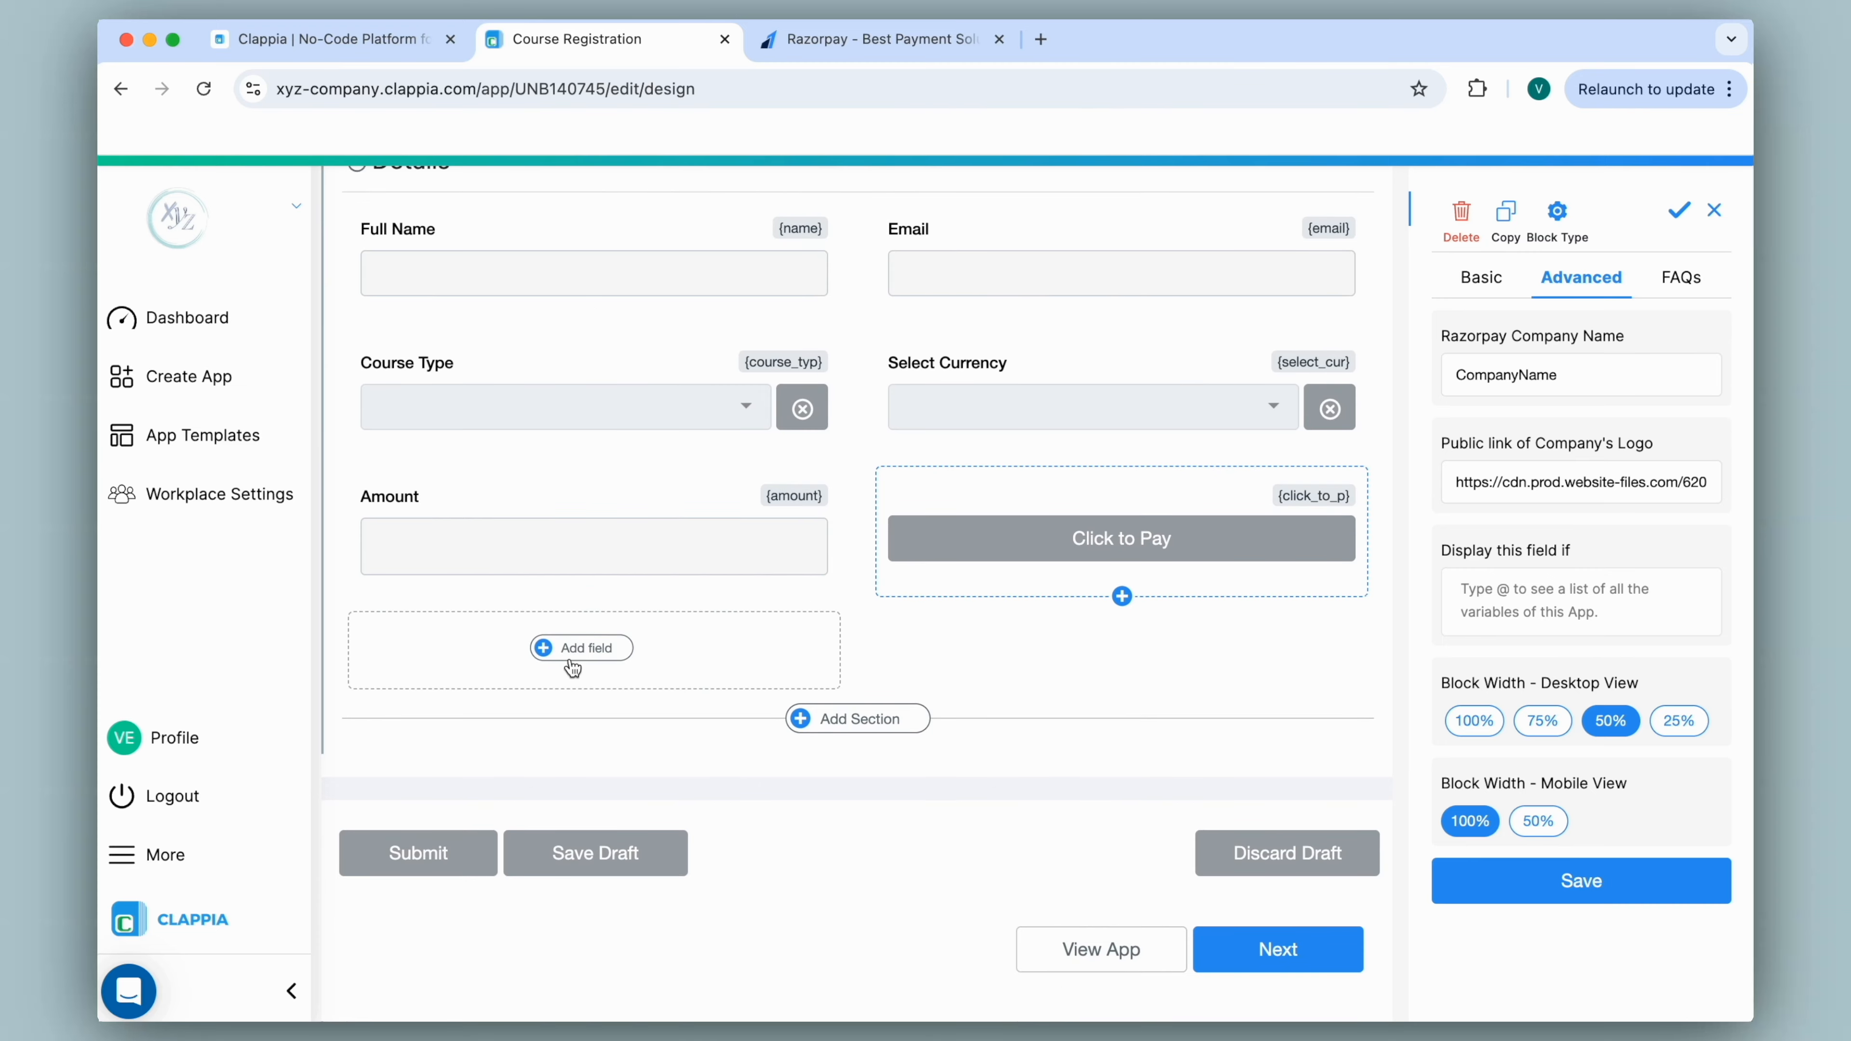
pyautogui.click(577, 654)
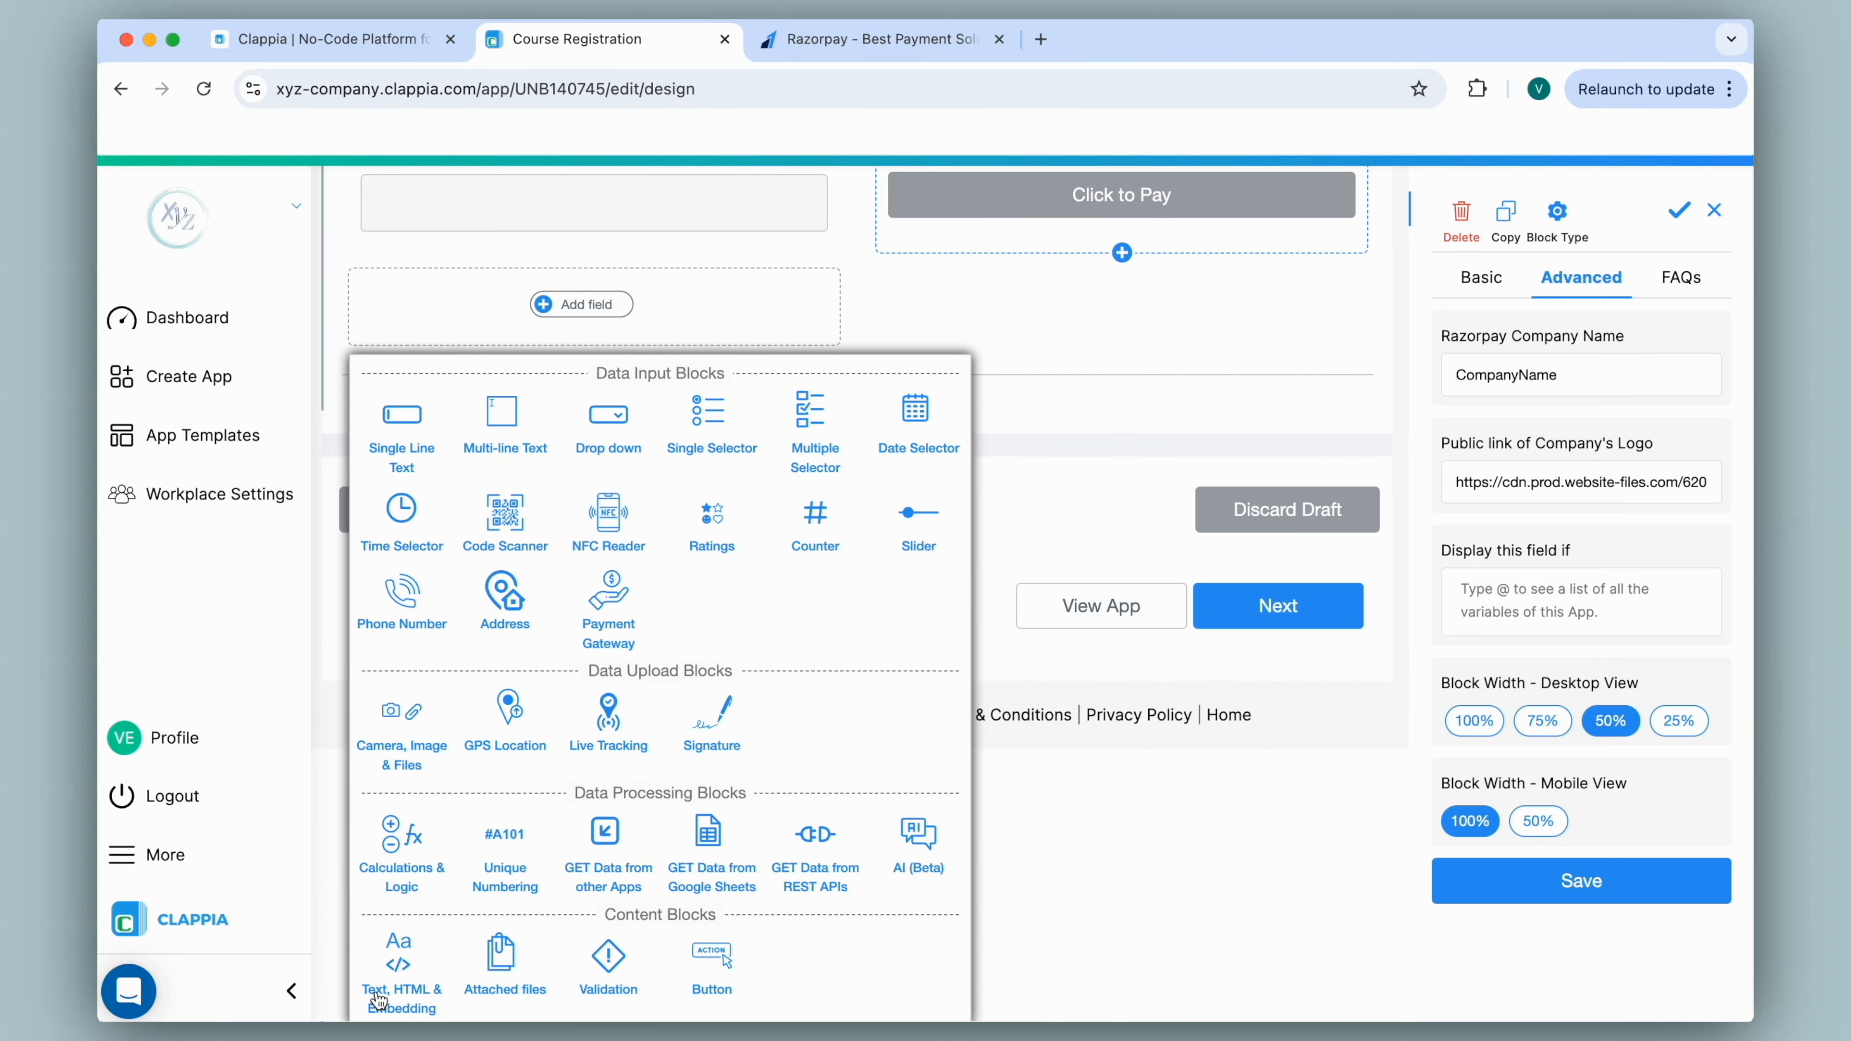
pyautogui.click(597, 961)
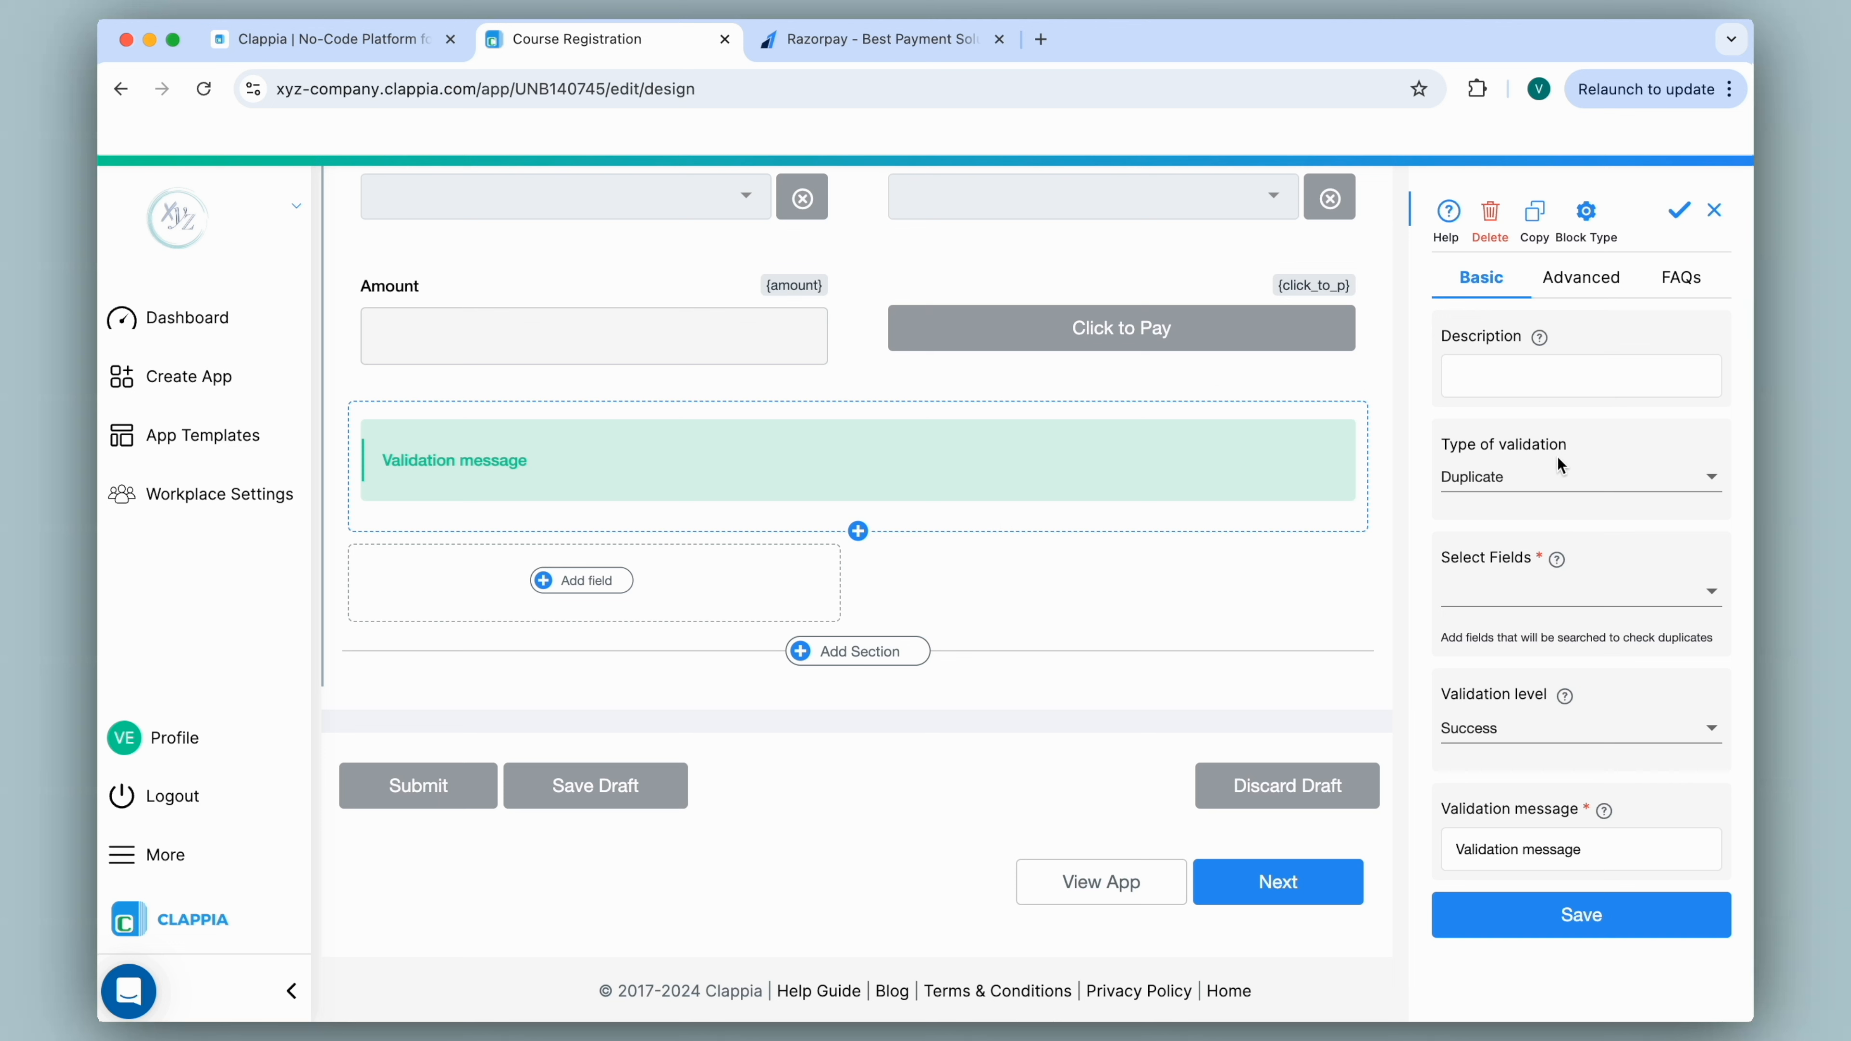
# Set the validation type to Custom with condition {click_to_p#status} = "Success".
pyautogui.click(1539, 483)
pyautogui.click(1532, 443)
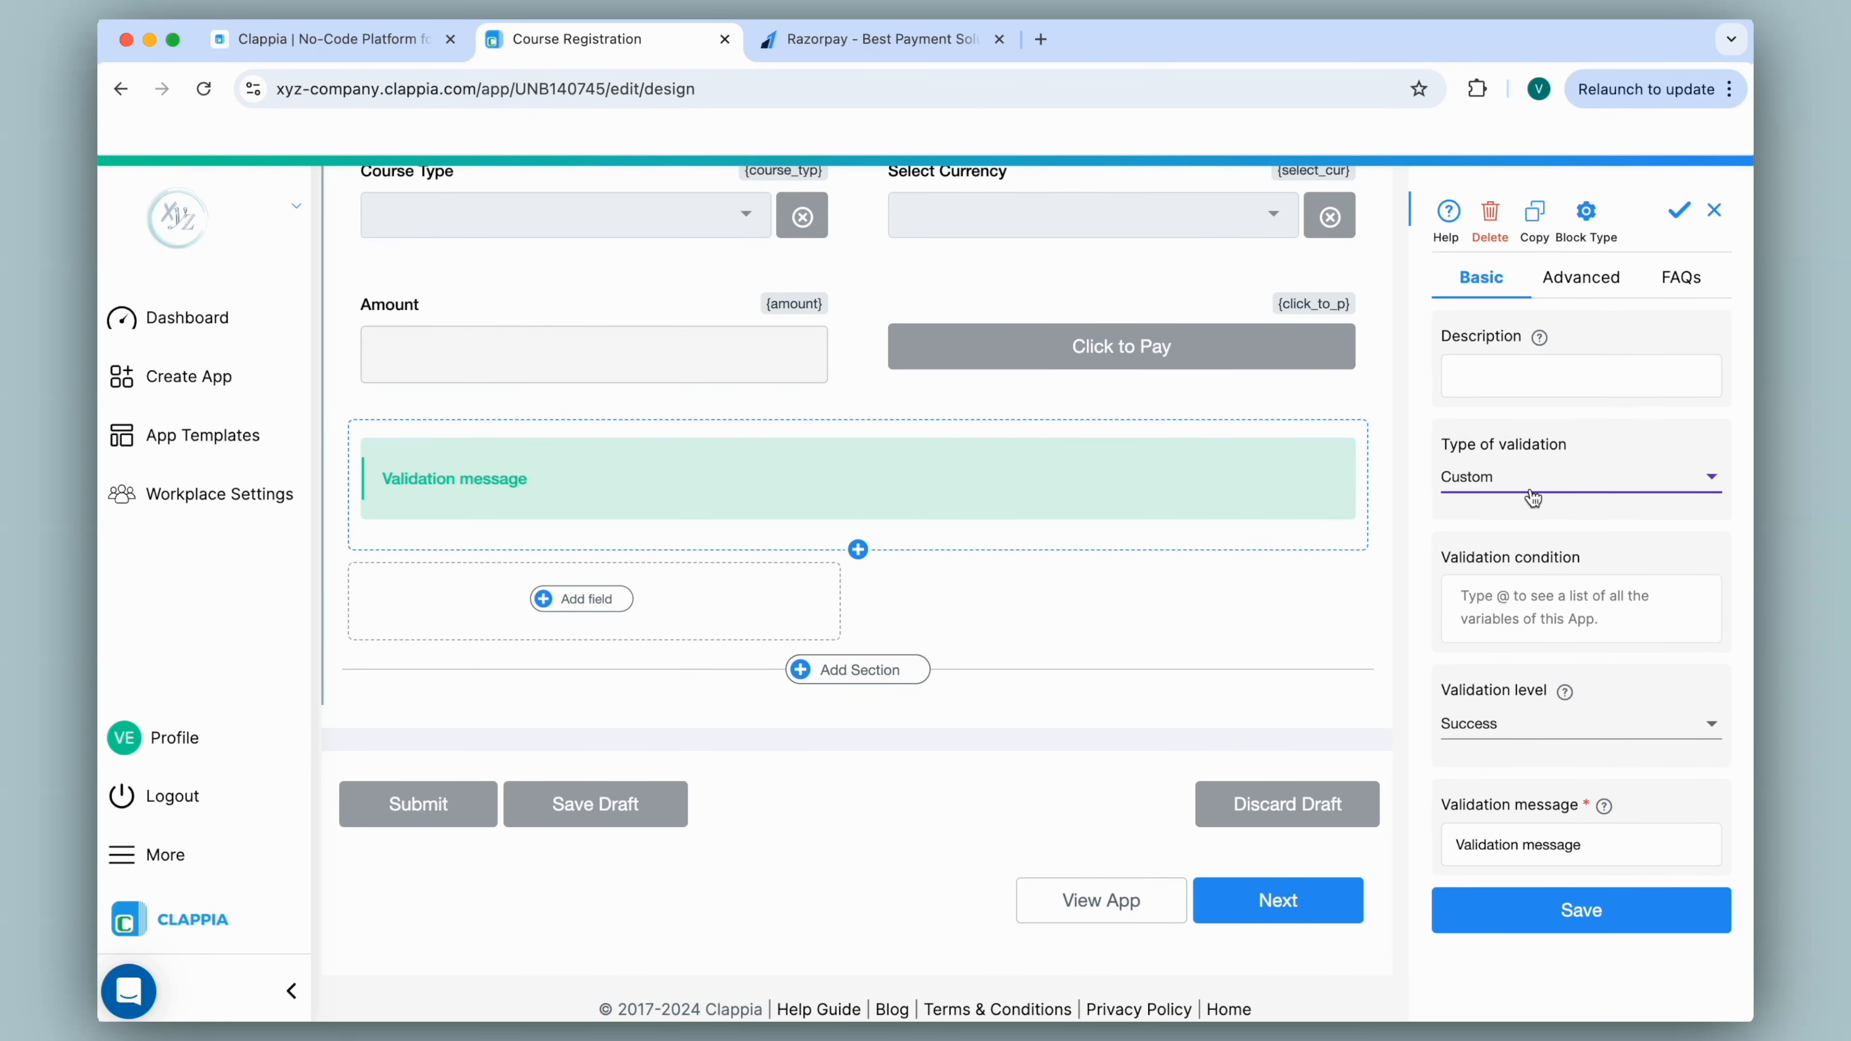
pyautogui.click(1508, 602)
pyautogui.write('@click')
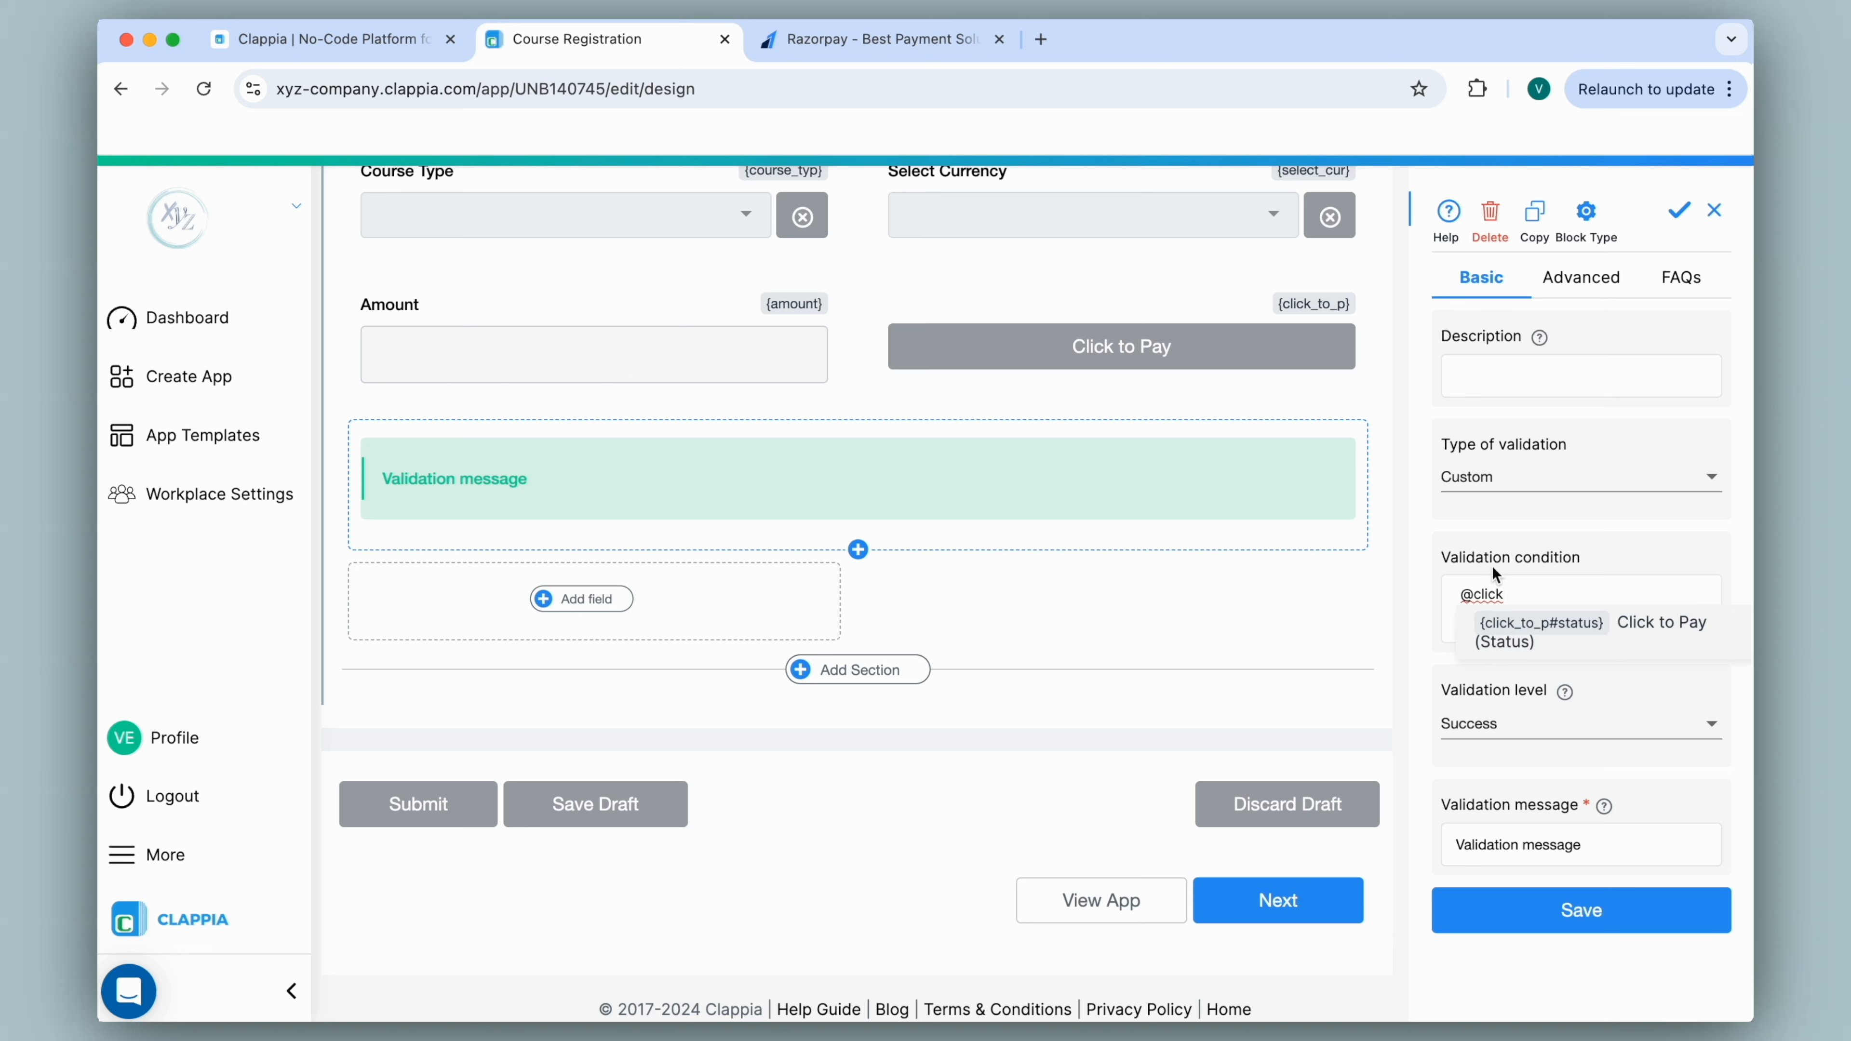
pyautogui.click(1539, 638)
pyautogui.write('="Success')
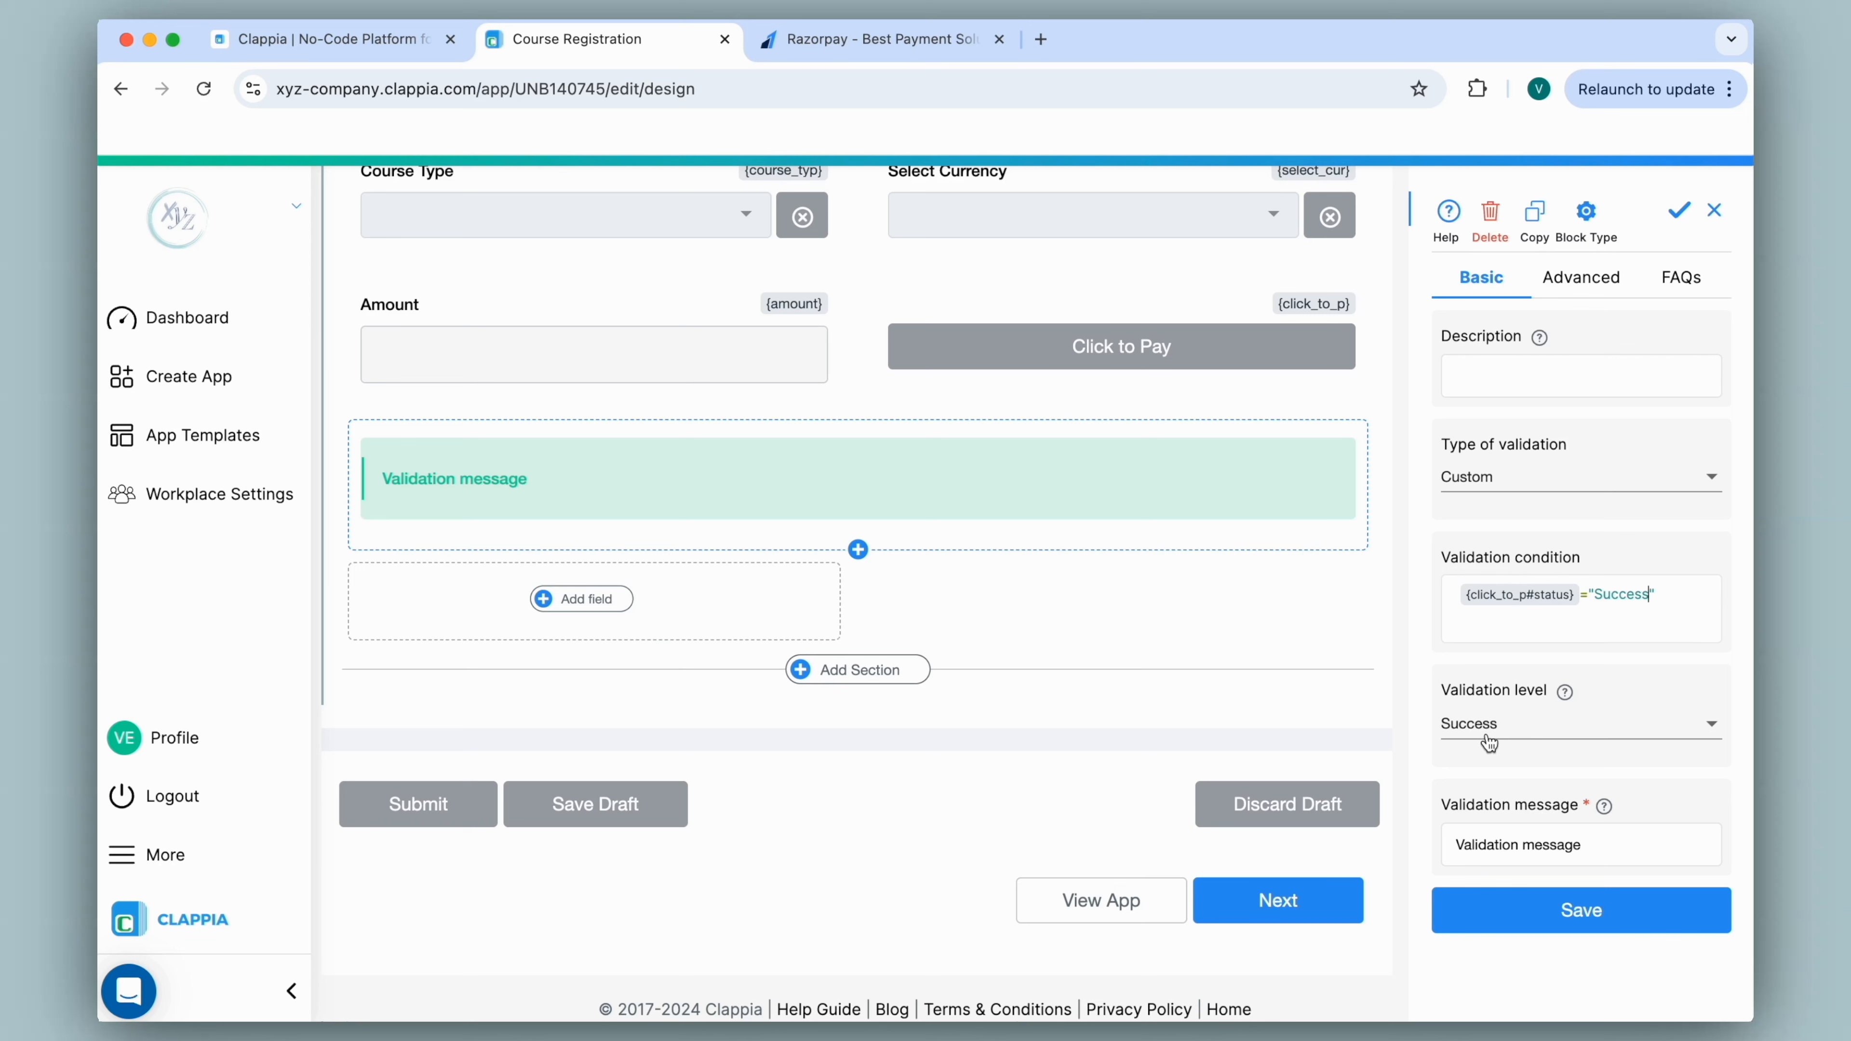
# Change the validation message to 'Successful Payment' and save the block.
pyautogui.moveTo(1606, 845); pyautogui.dragTo(1451, 842)
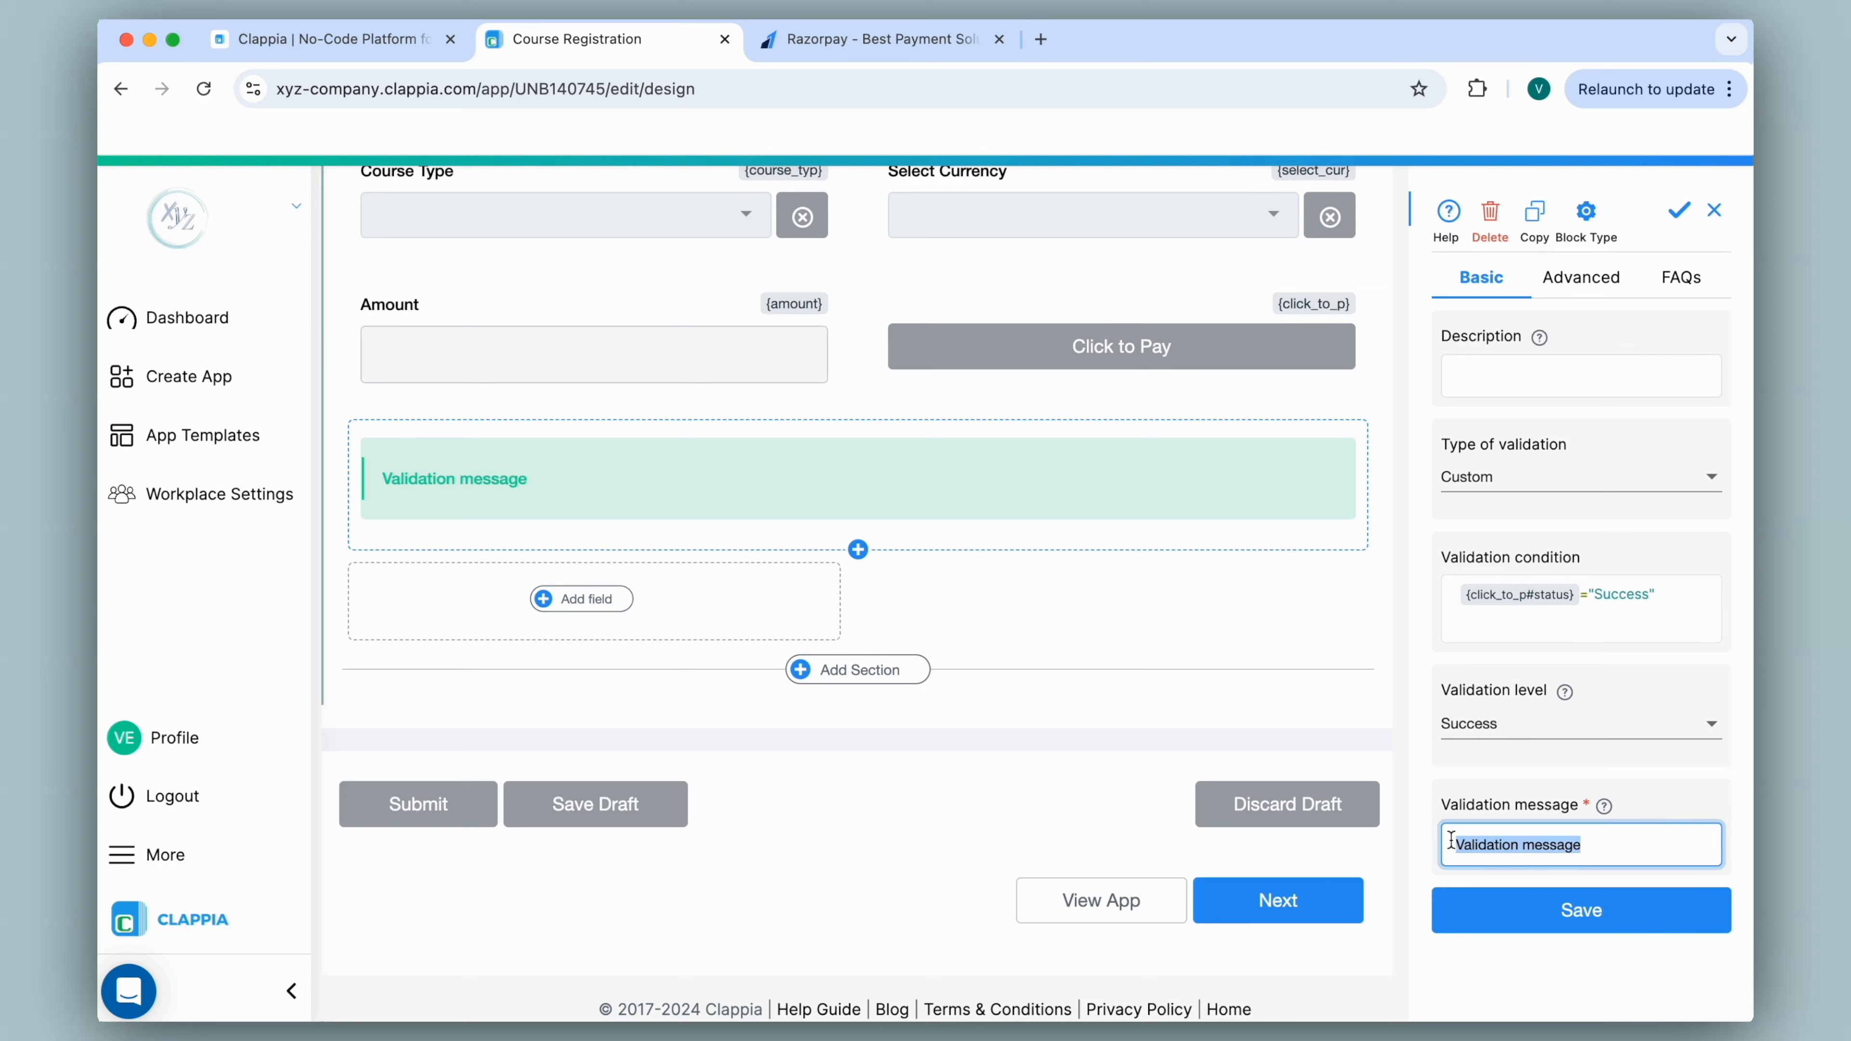
pyautogui.write('Successful Payment')
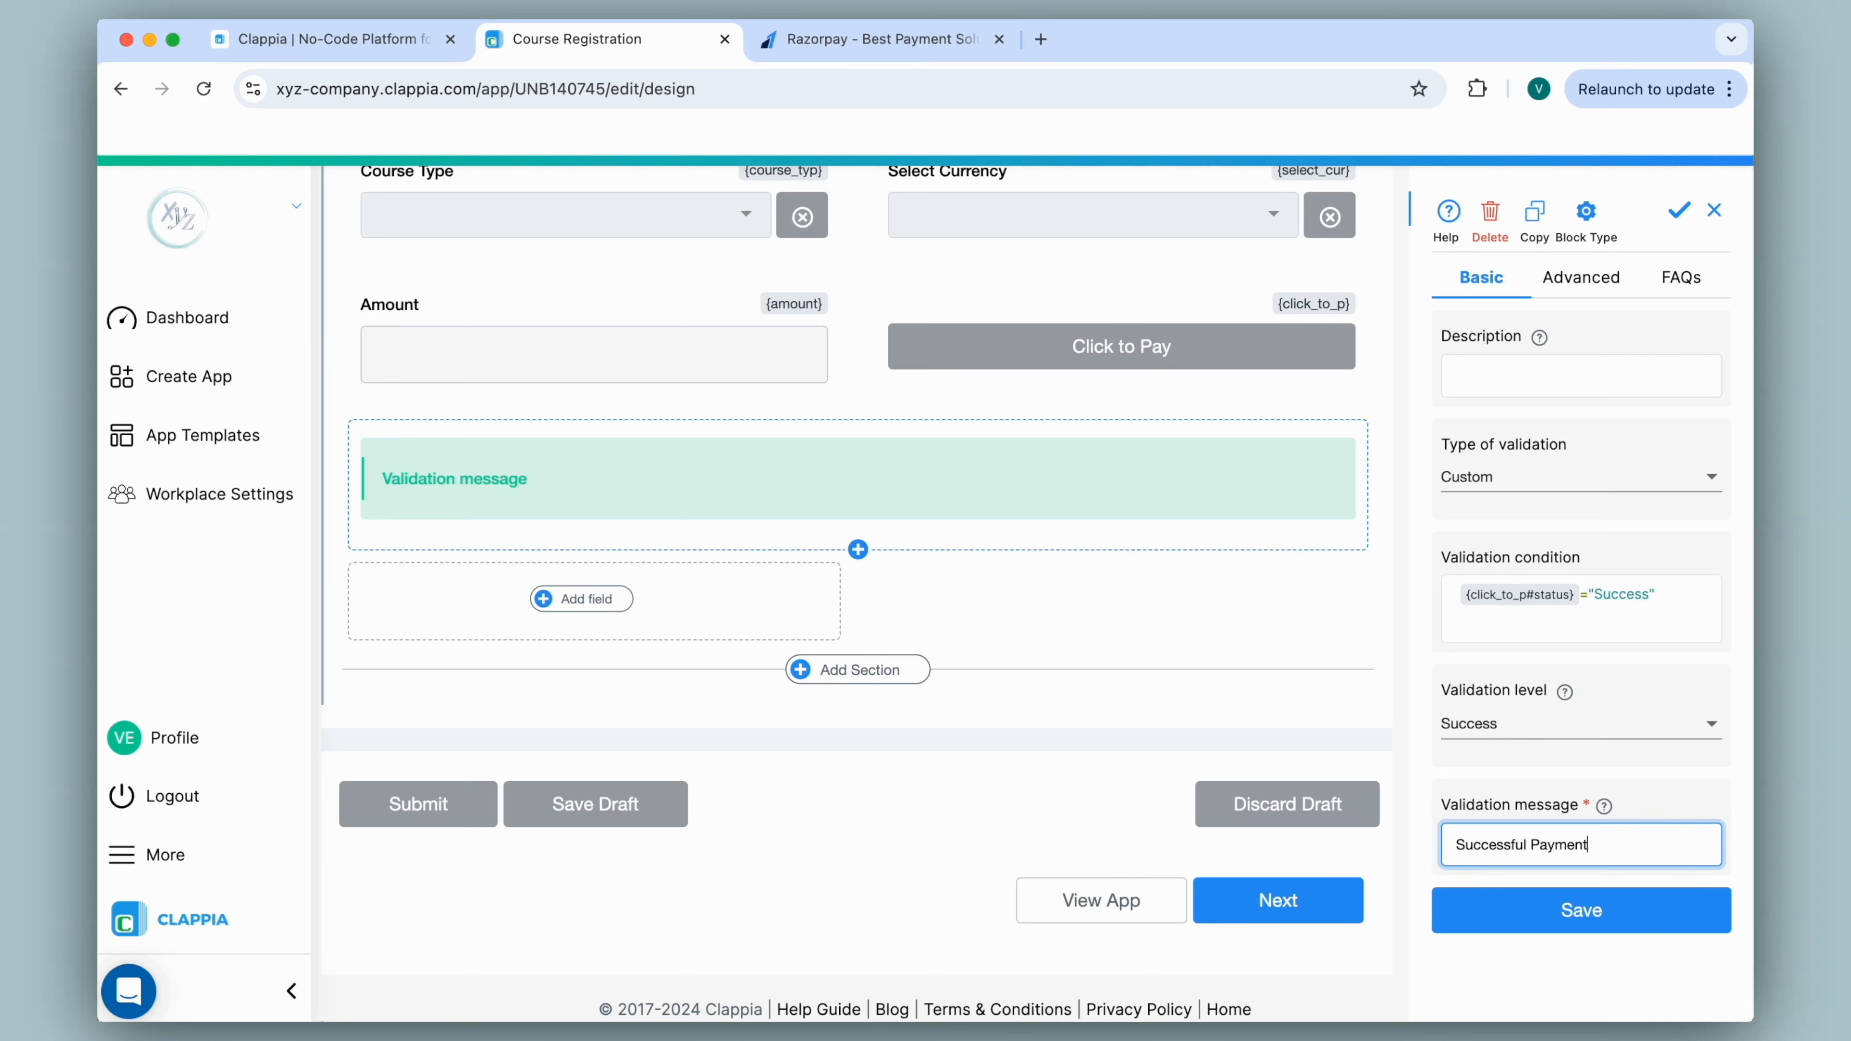
pyautogui.click(1490, 920)
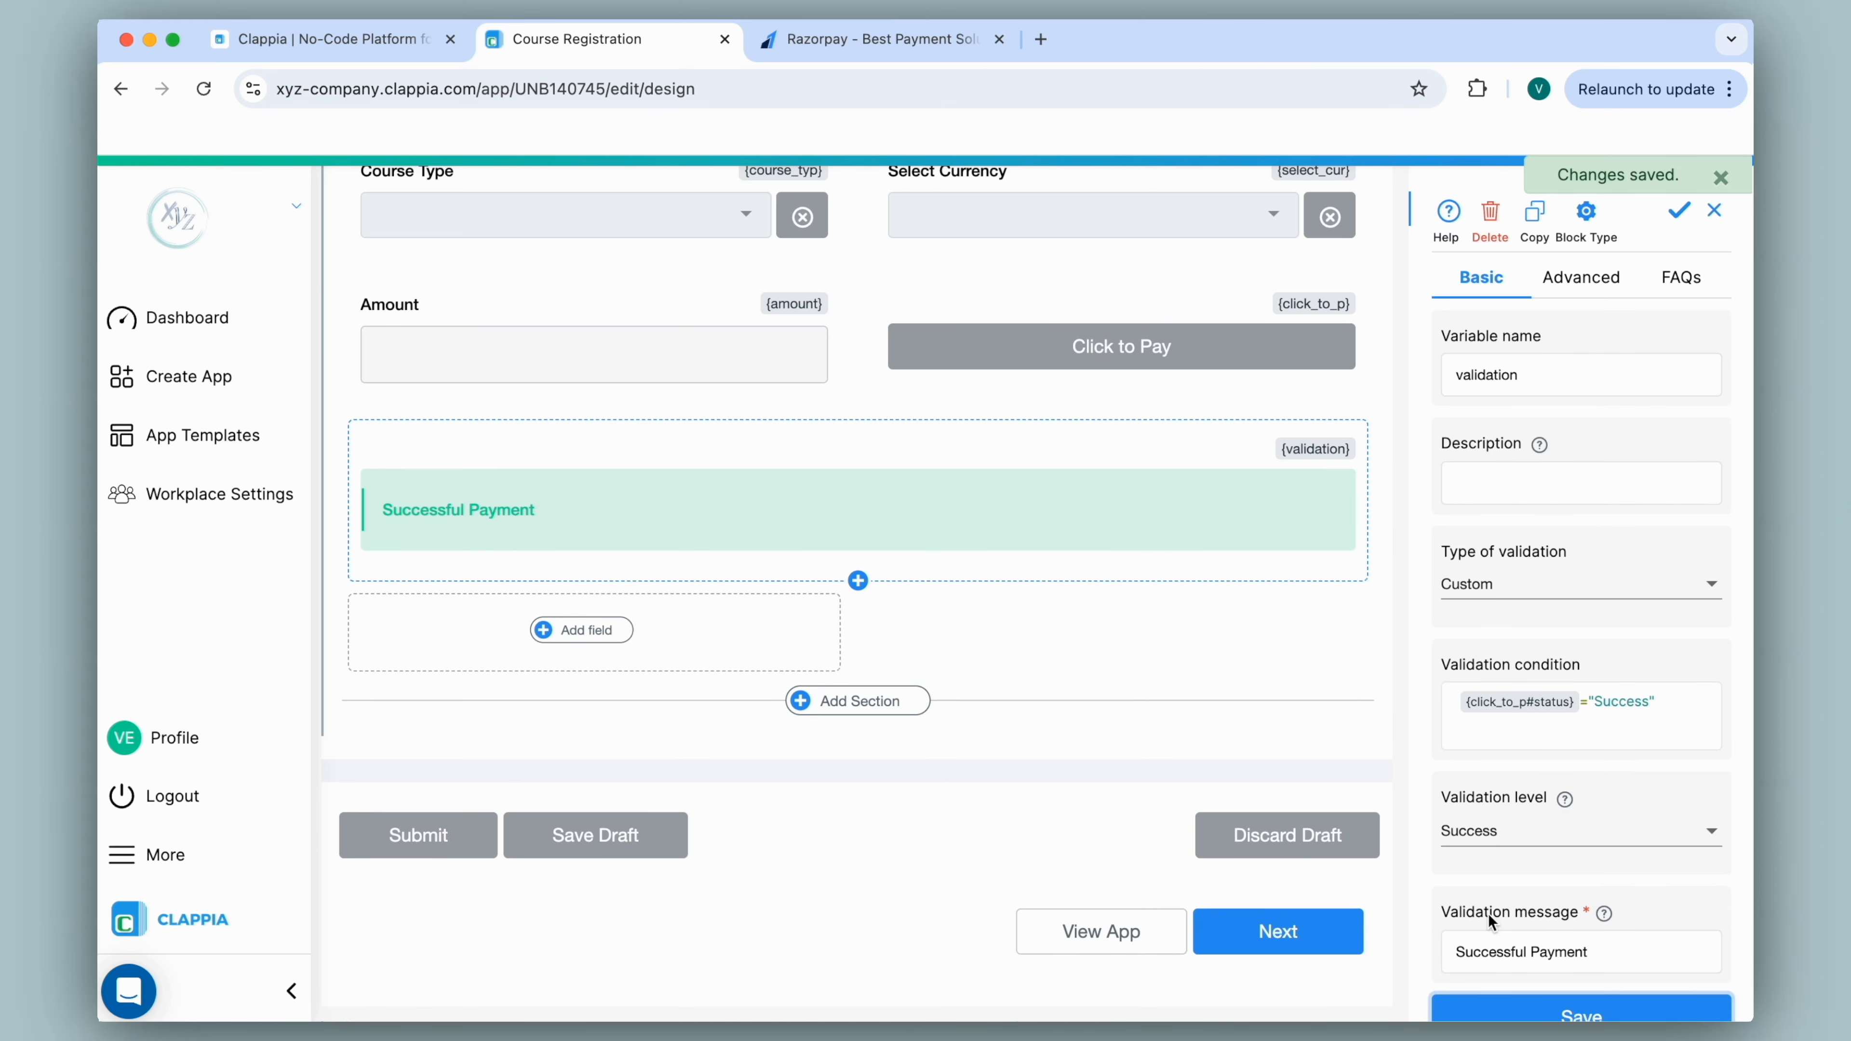
pyautogui.click(581, 629)
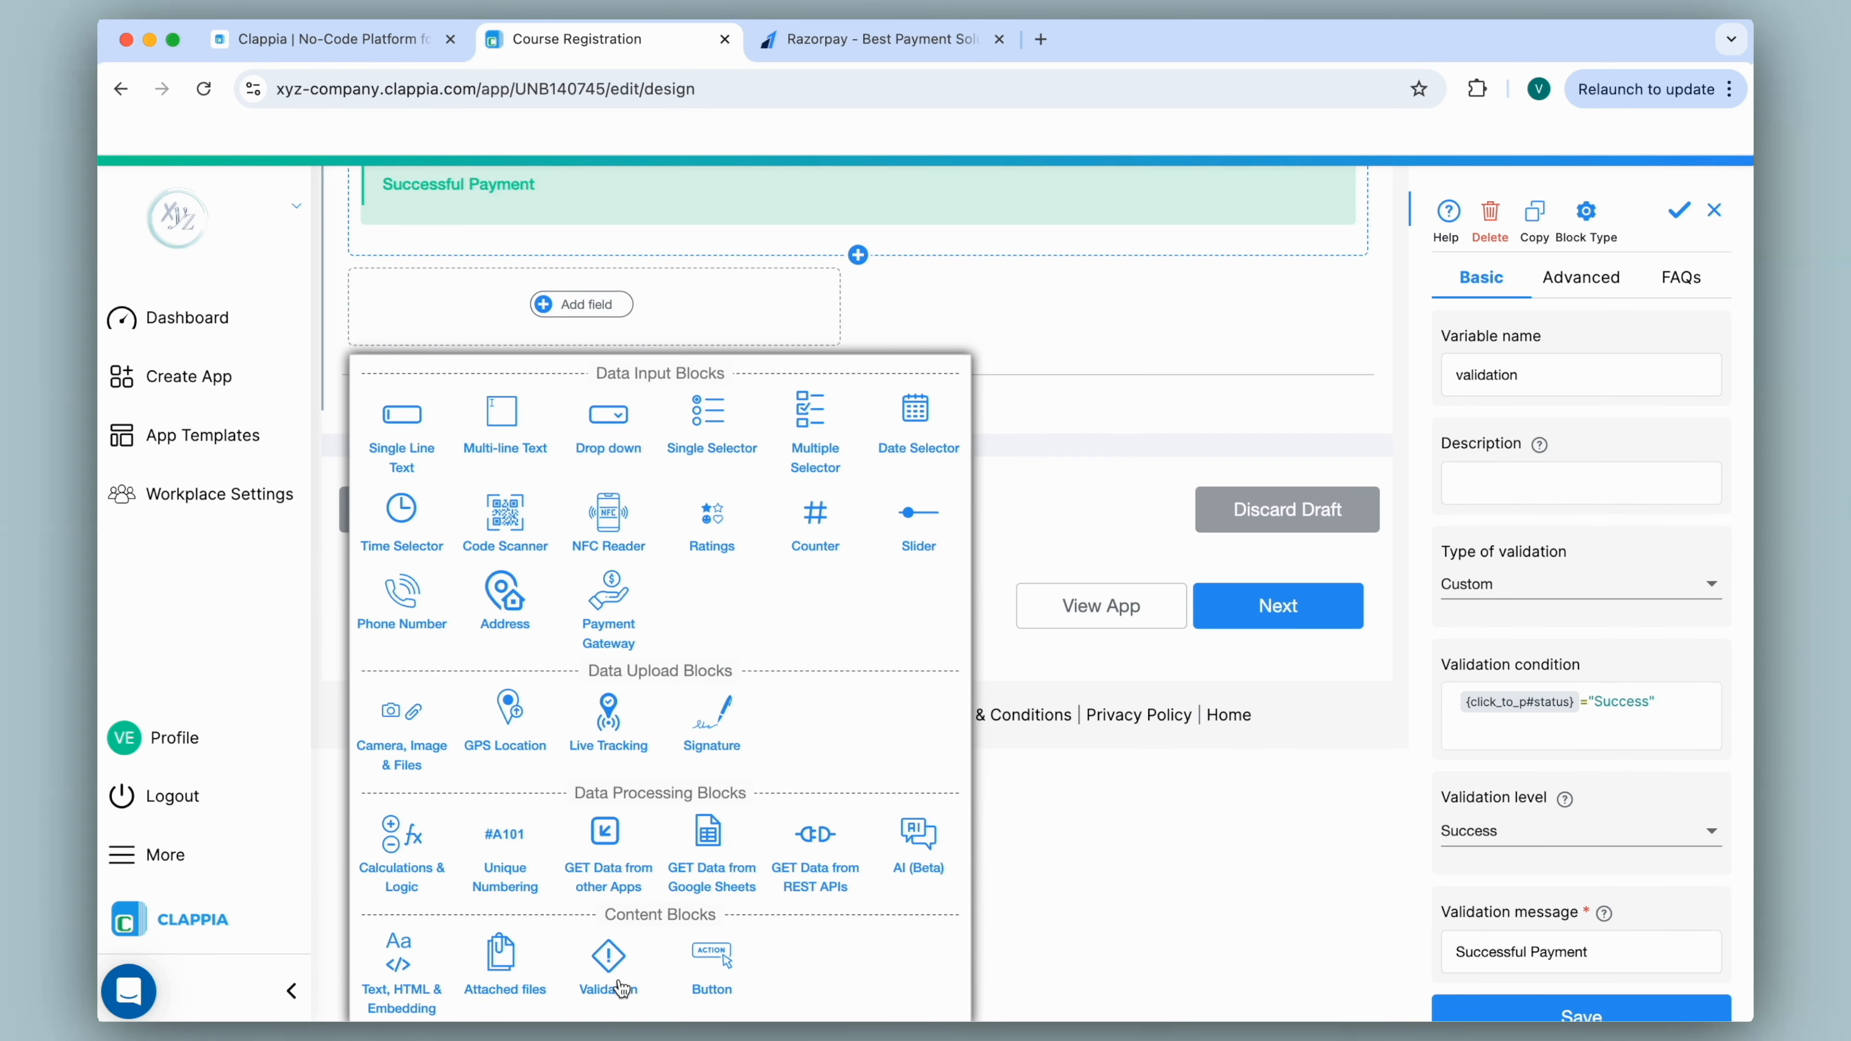
# Add a second Custom validation block with condition {click_to_p#status} = "Error".
pyautogui.click(608, 993)
pyautogui.click(1516, 476)
pyautogui.click(1506, 430)
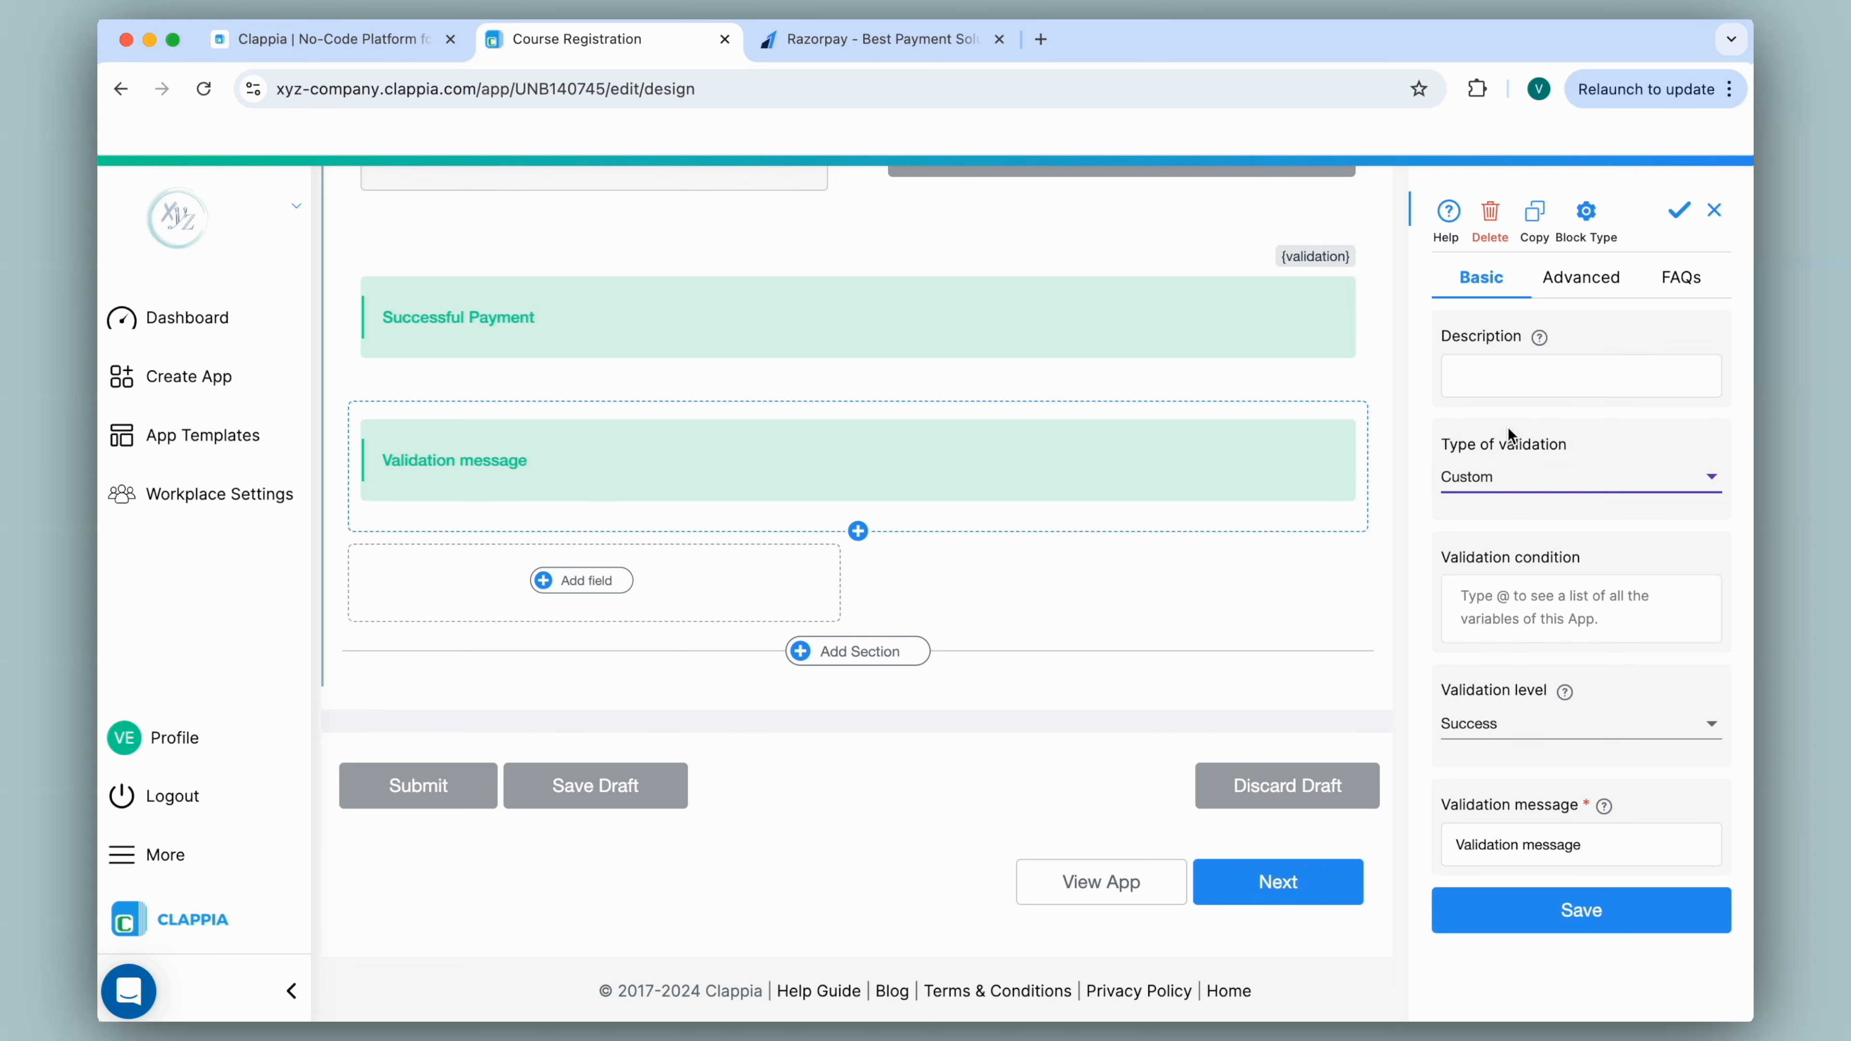
pyautogui.click(1534, 602)
pyautogui.write('@click')
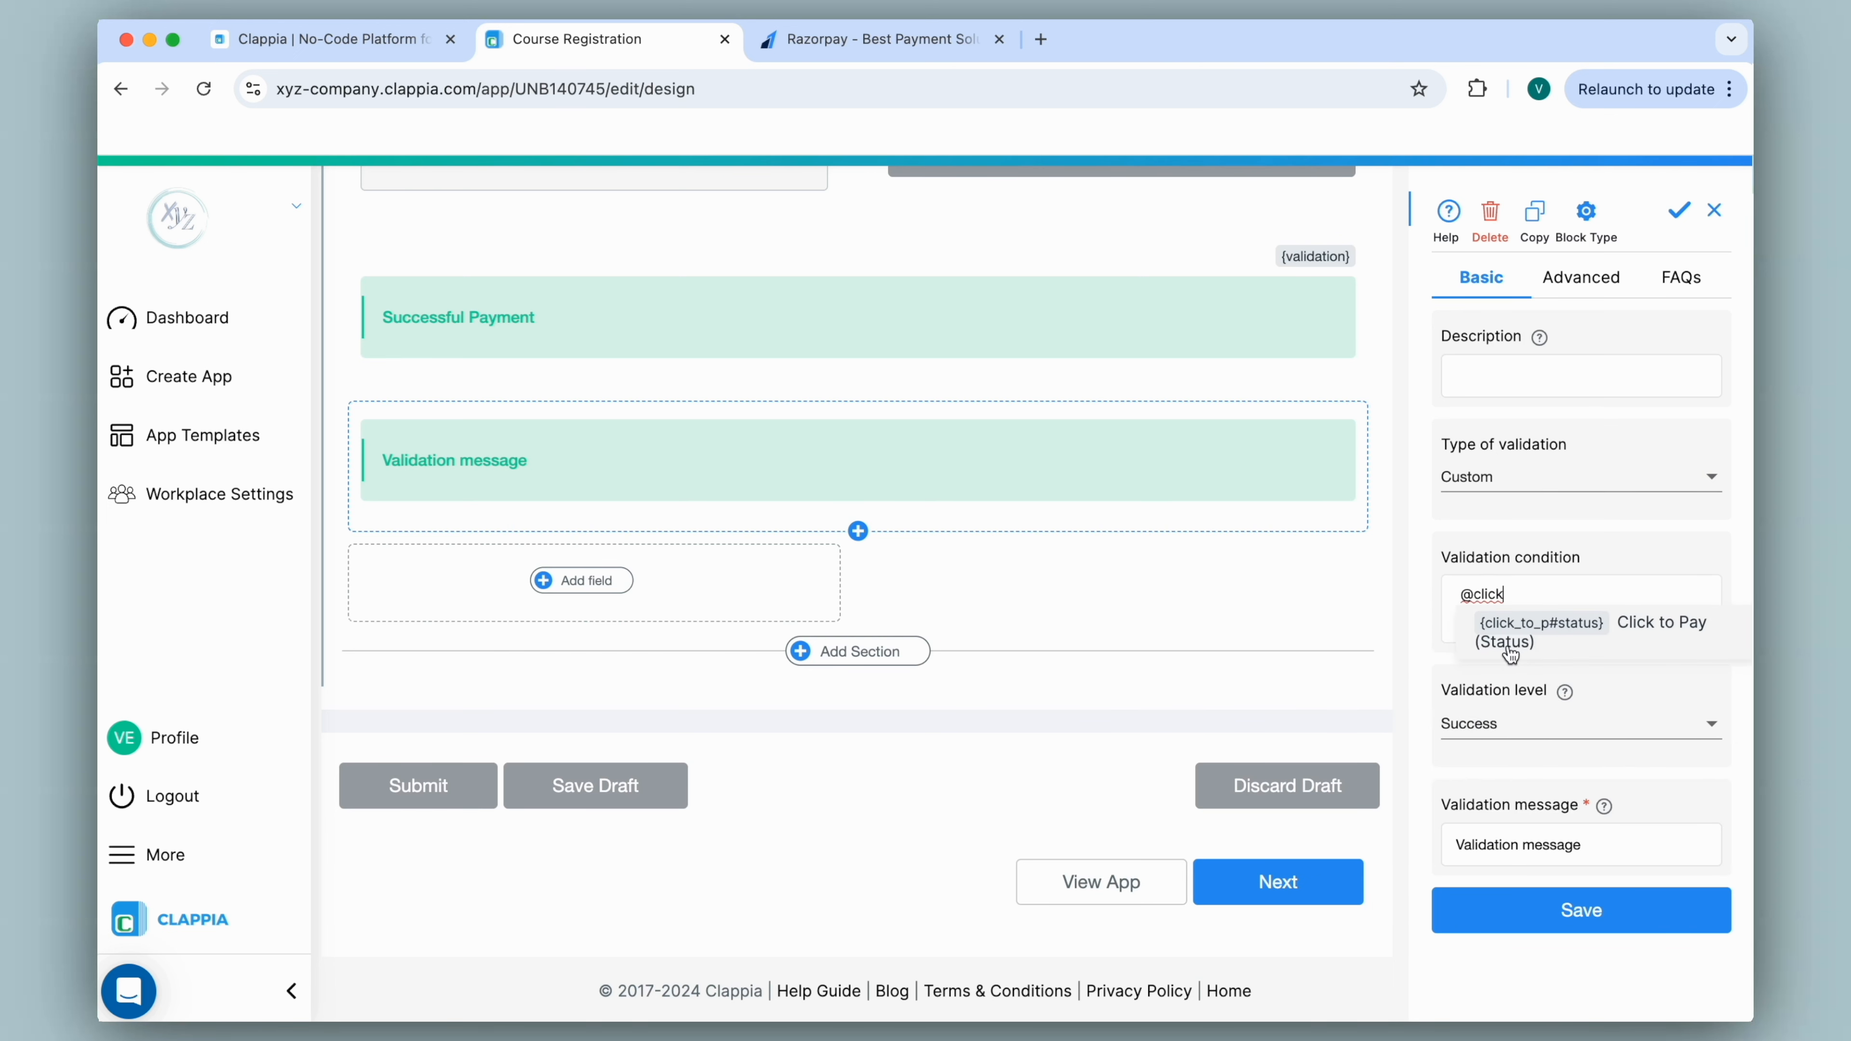
pyautogui.click(1538, 648)
pyautogui.write('=')
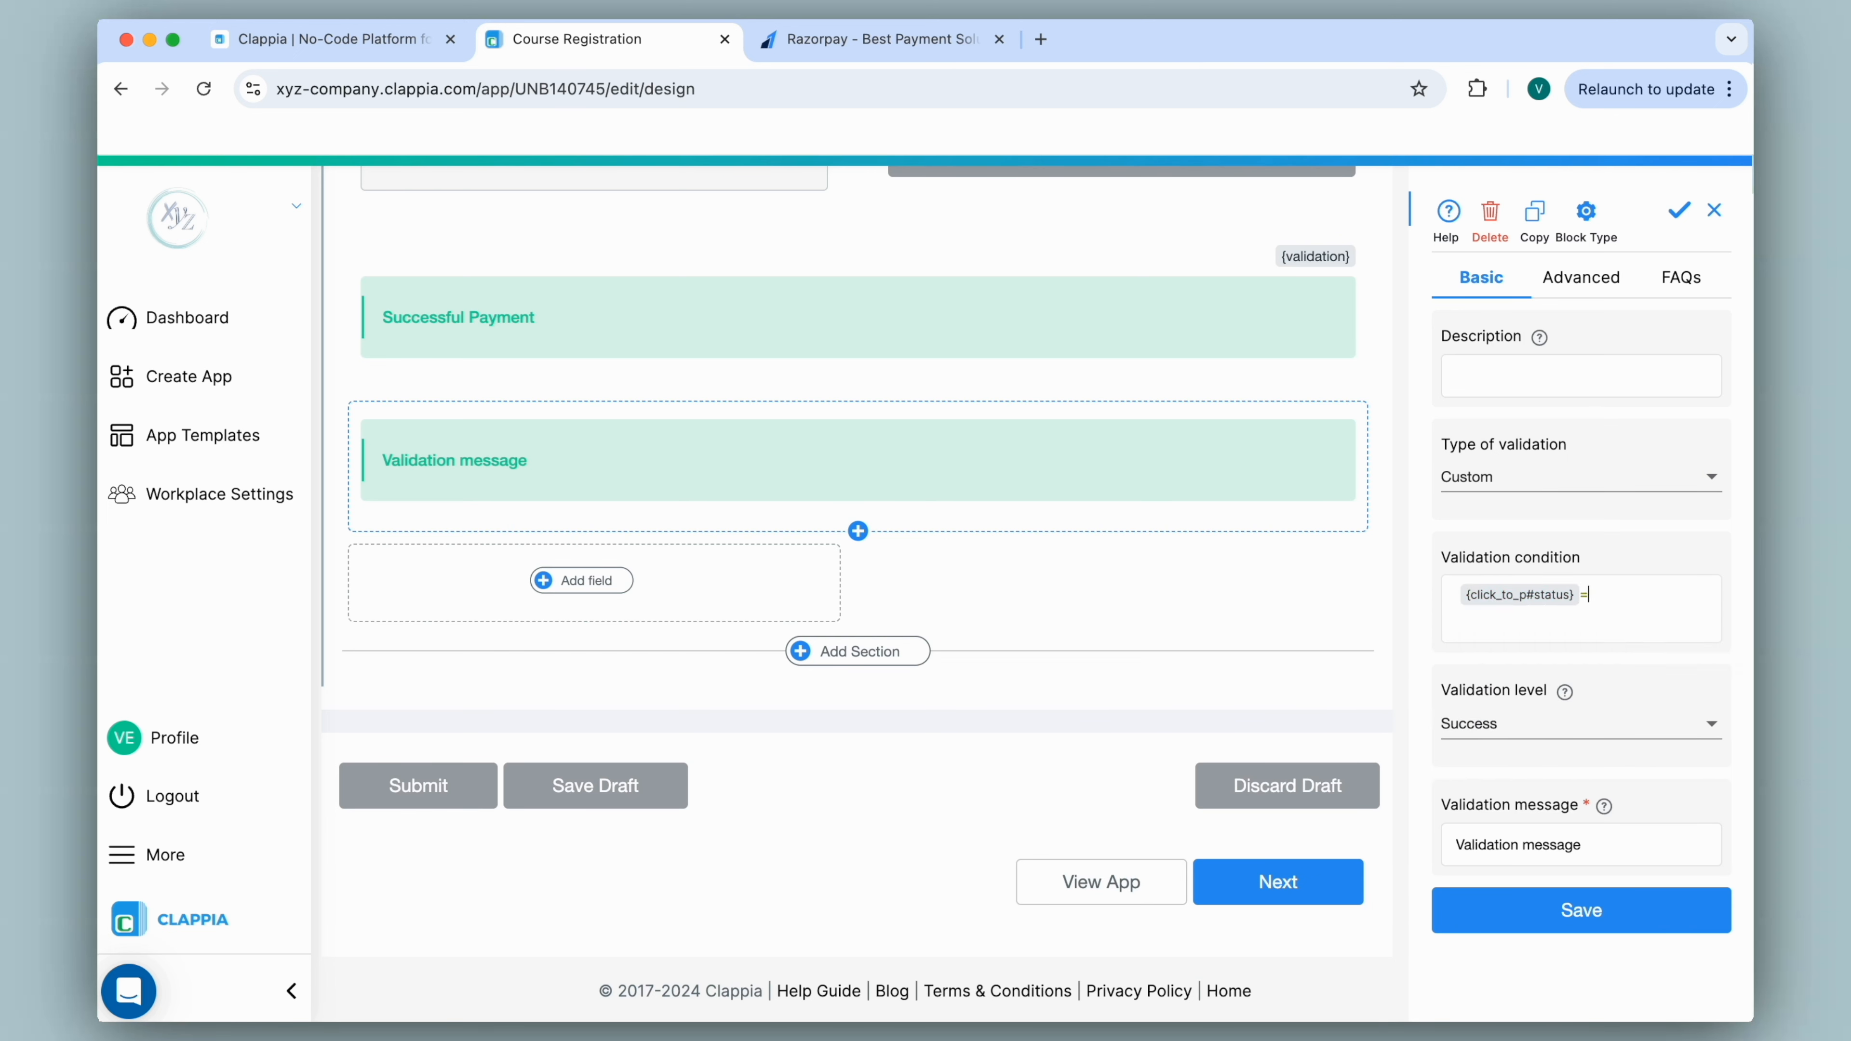
pyautogui.write('"Error"')
# Set its level to Error and message to 'Unsuccessful Payment', then save.
pyautogui.click(1522, 729)
pyautogui.click(1503, 641)
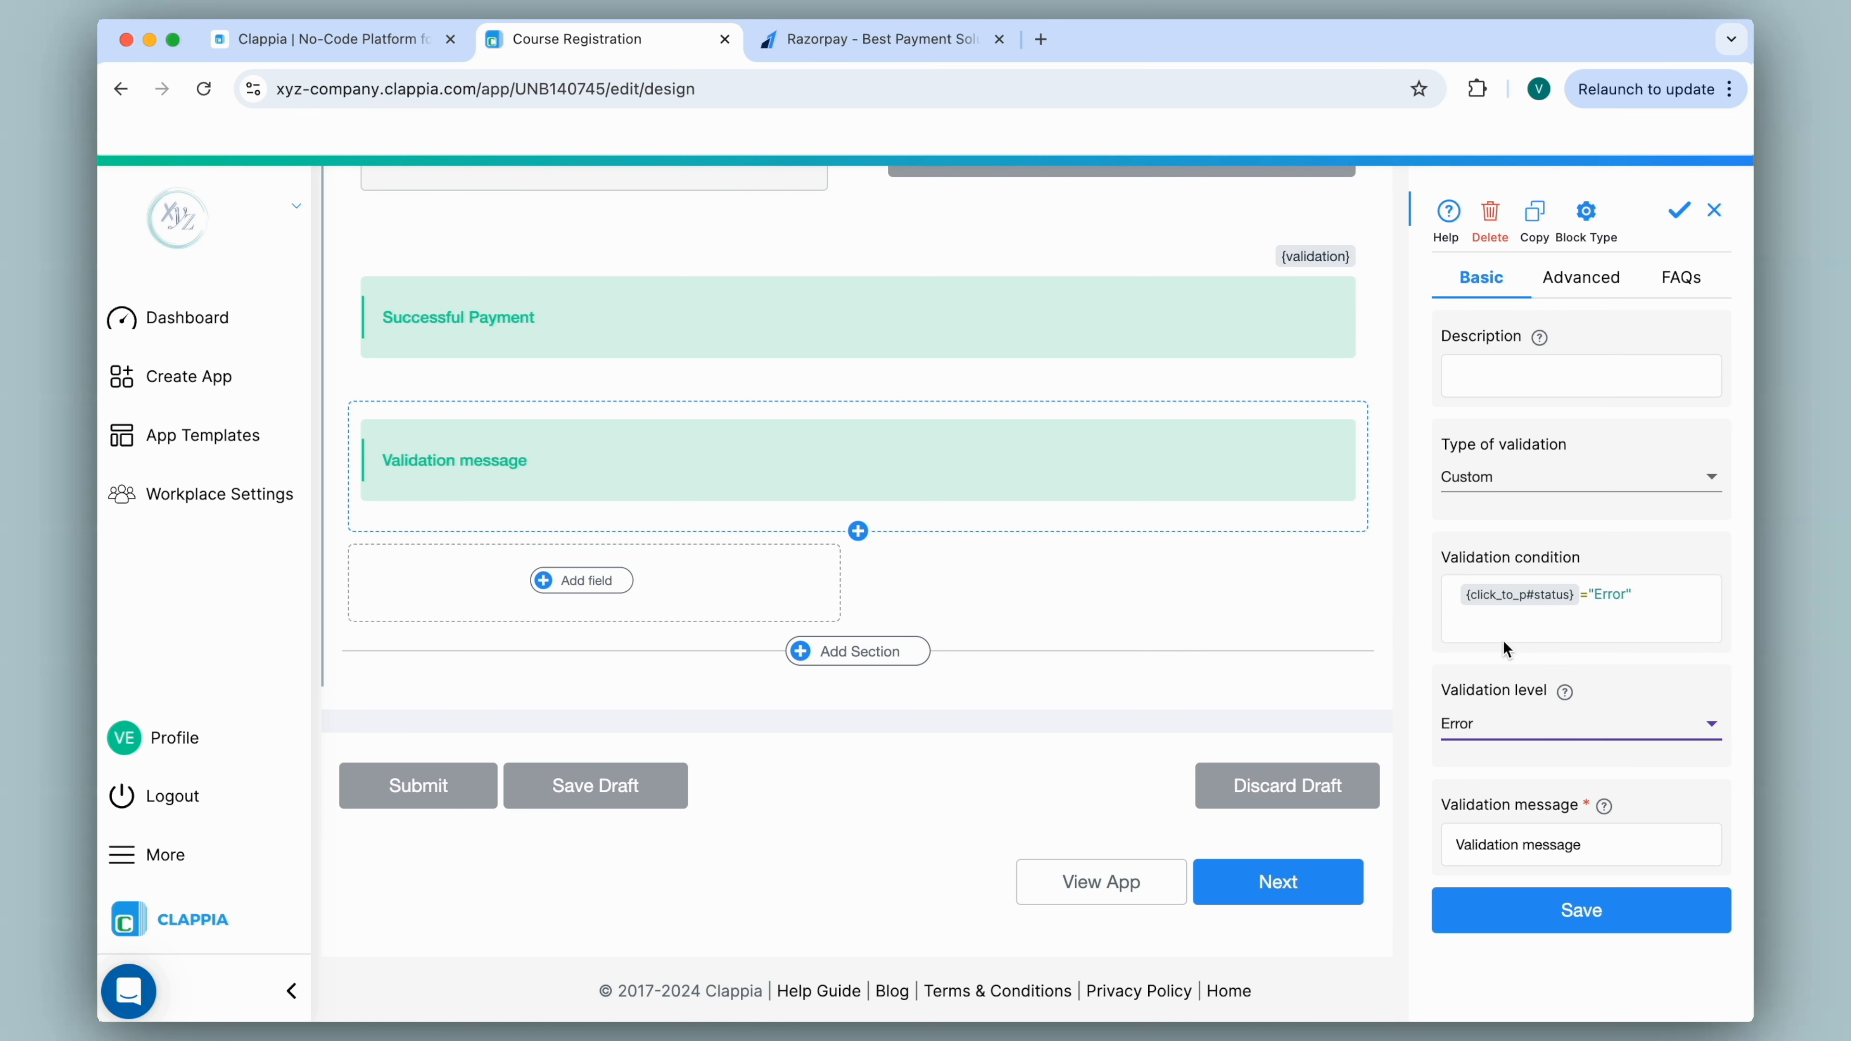
pyautogui.moveTo(1640, 849); pyautogui.dragTo(1442, 846)
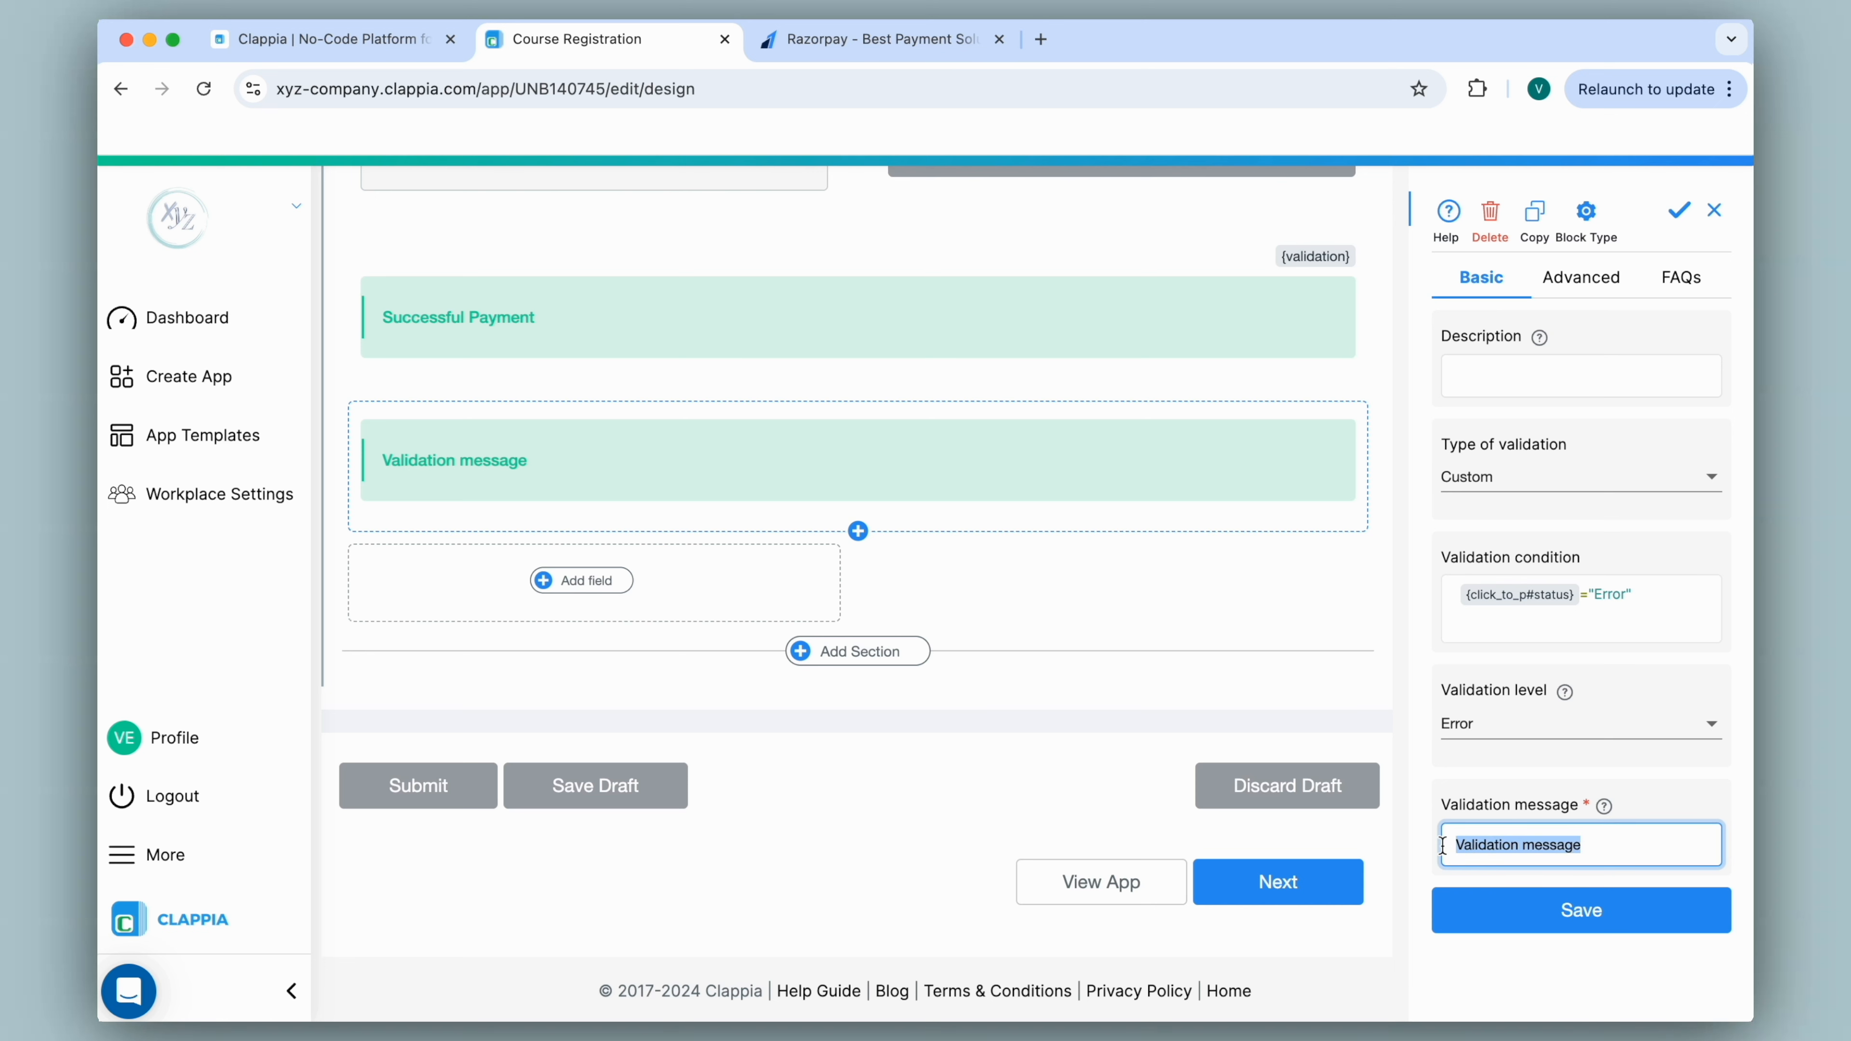
pyautogui.write('Unsuccessful Payment')
pyautogui.click(1450, 916)
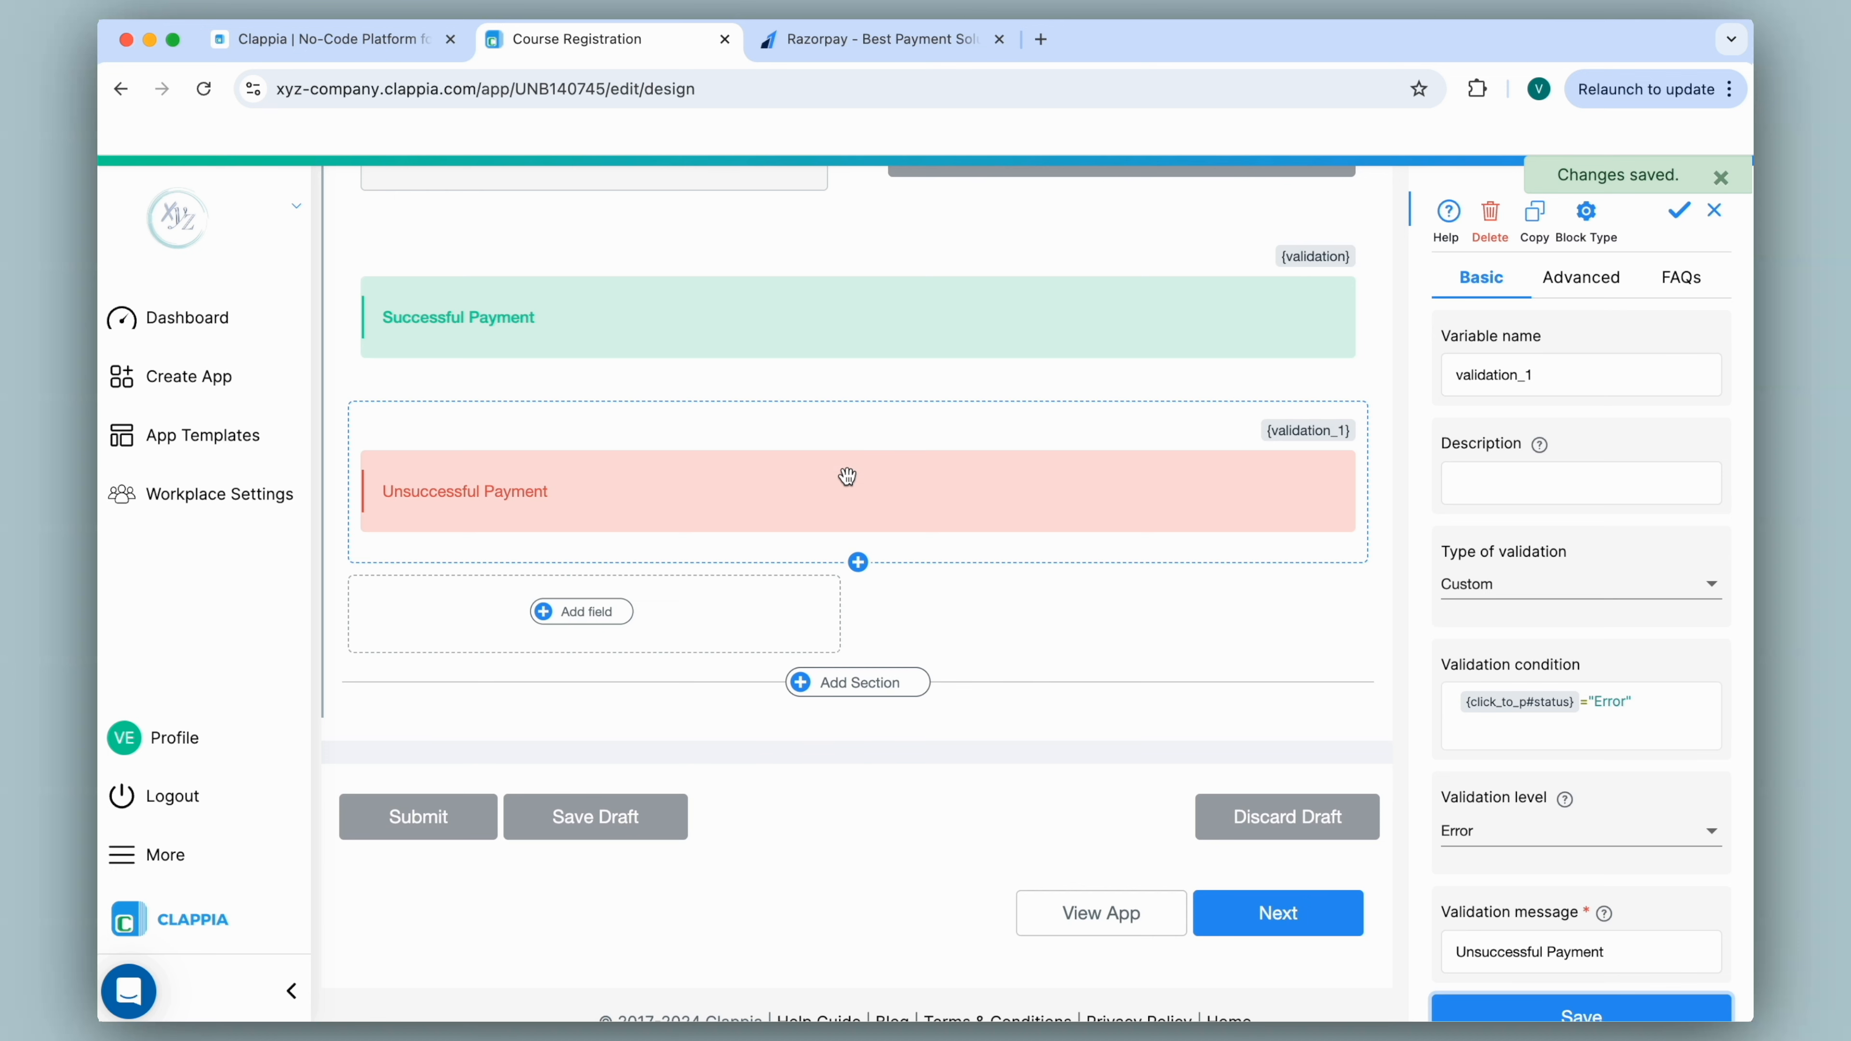
pyautogui.scroll(3, 846, 477)
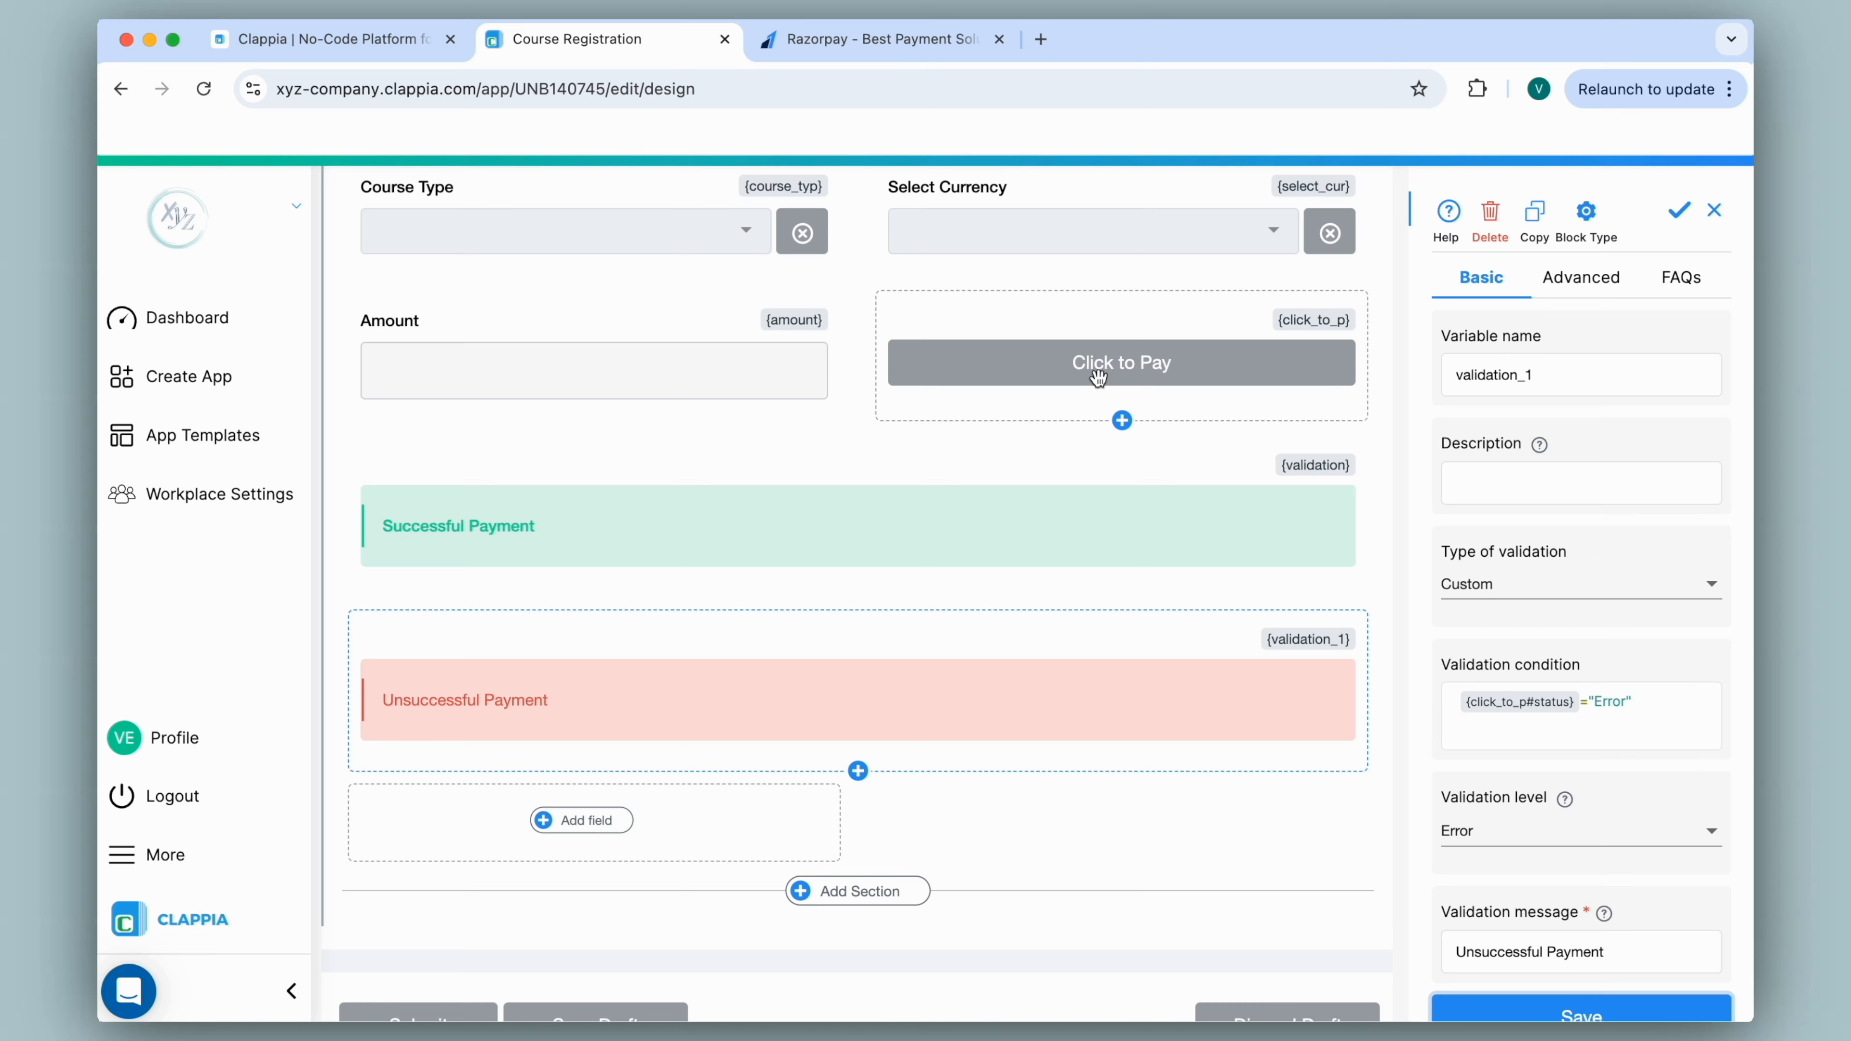
pyautogui.scroll(7, 872, 418)
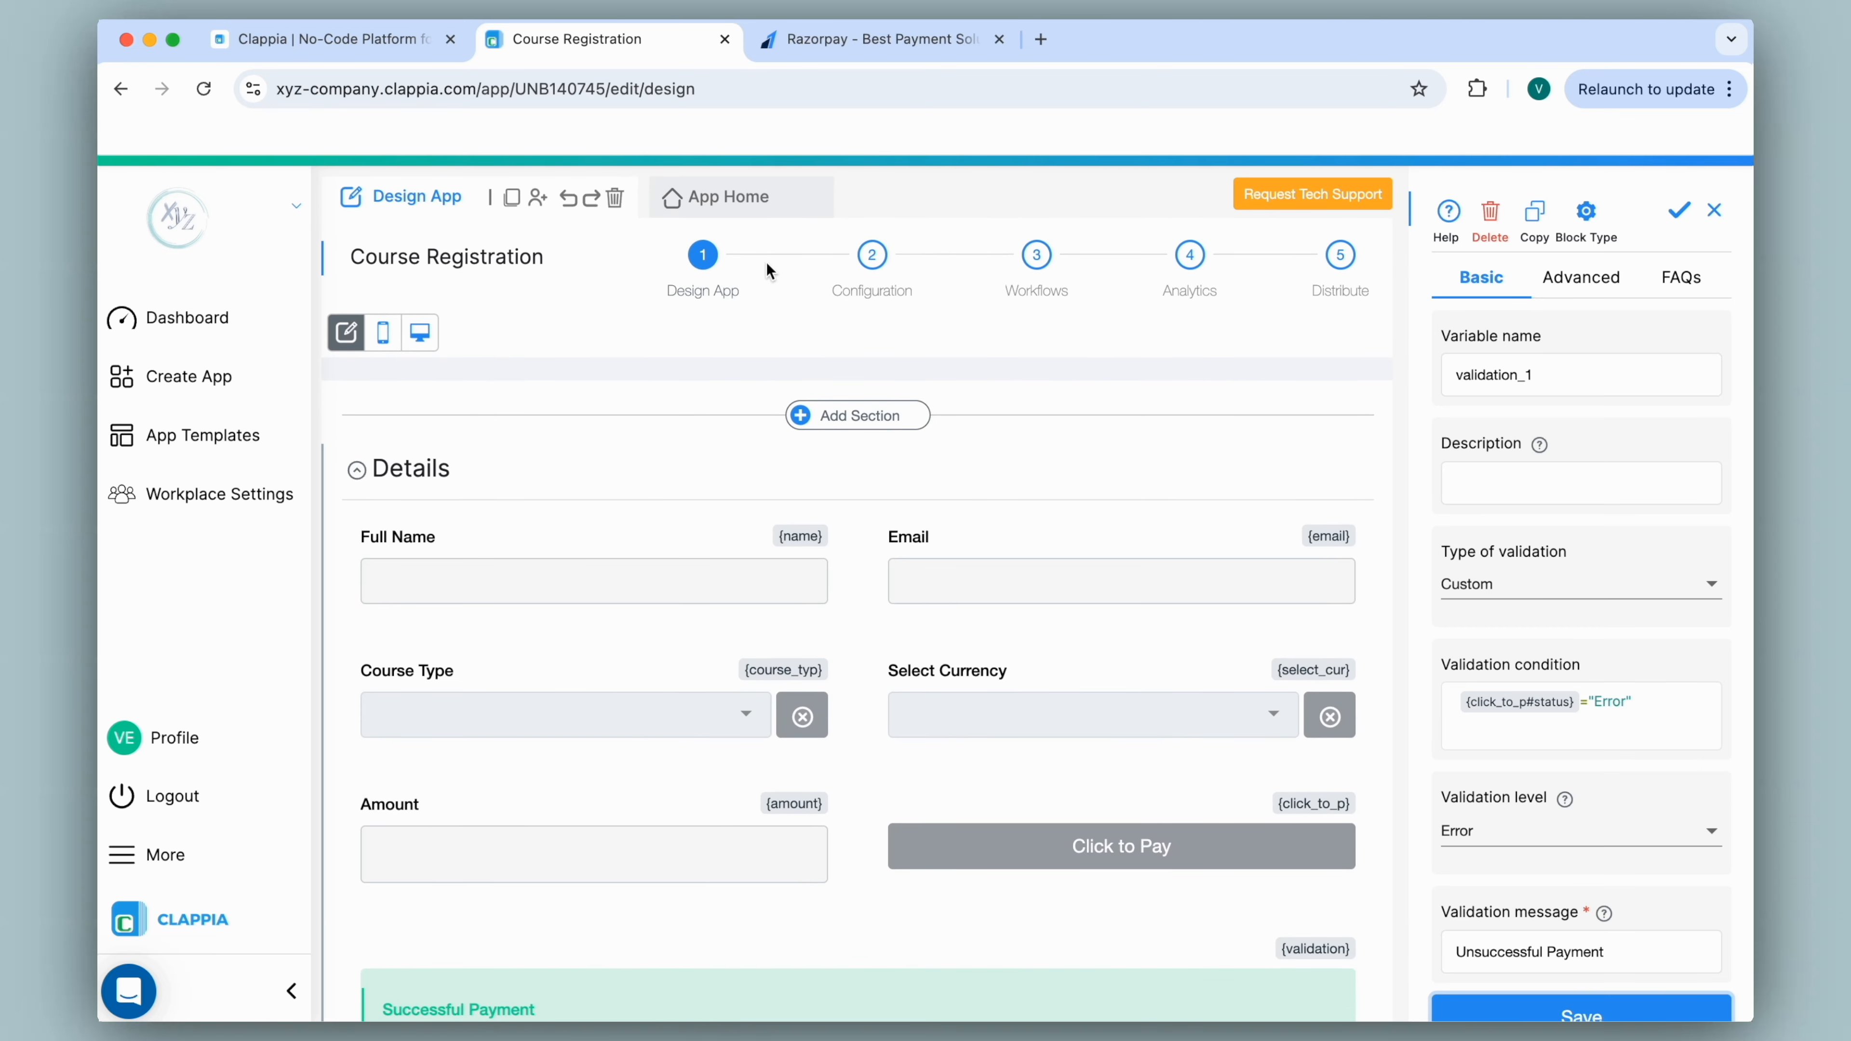
# On the live form, choose the Intermediate course with INR currency.
pyautogui.click(728, 196)
pyautogui.click(912, 519)
pyautogui.click(830, 612)
pyautogui.click(1147, 504)
pyautogui.click(1083, 579)
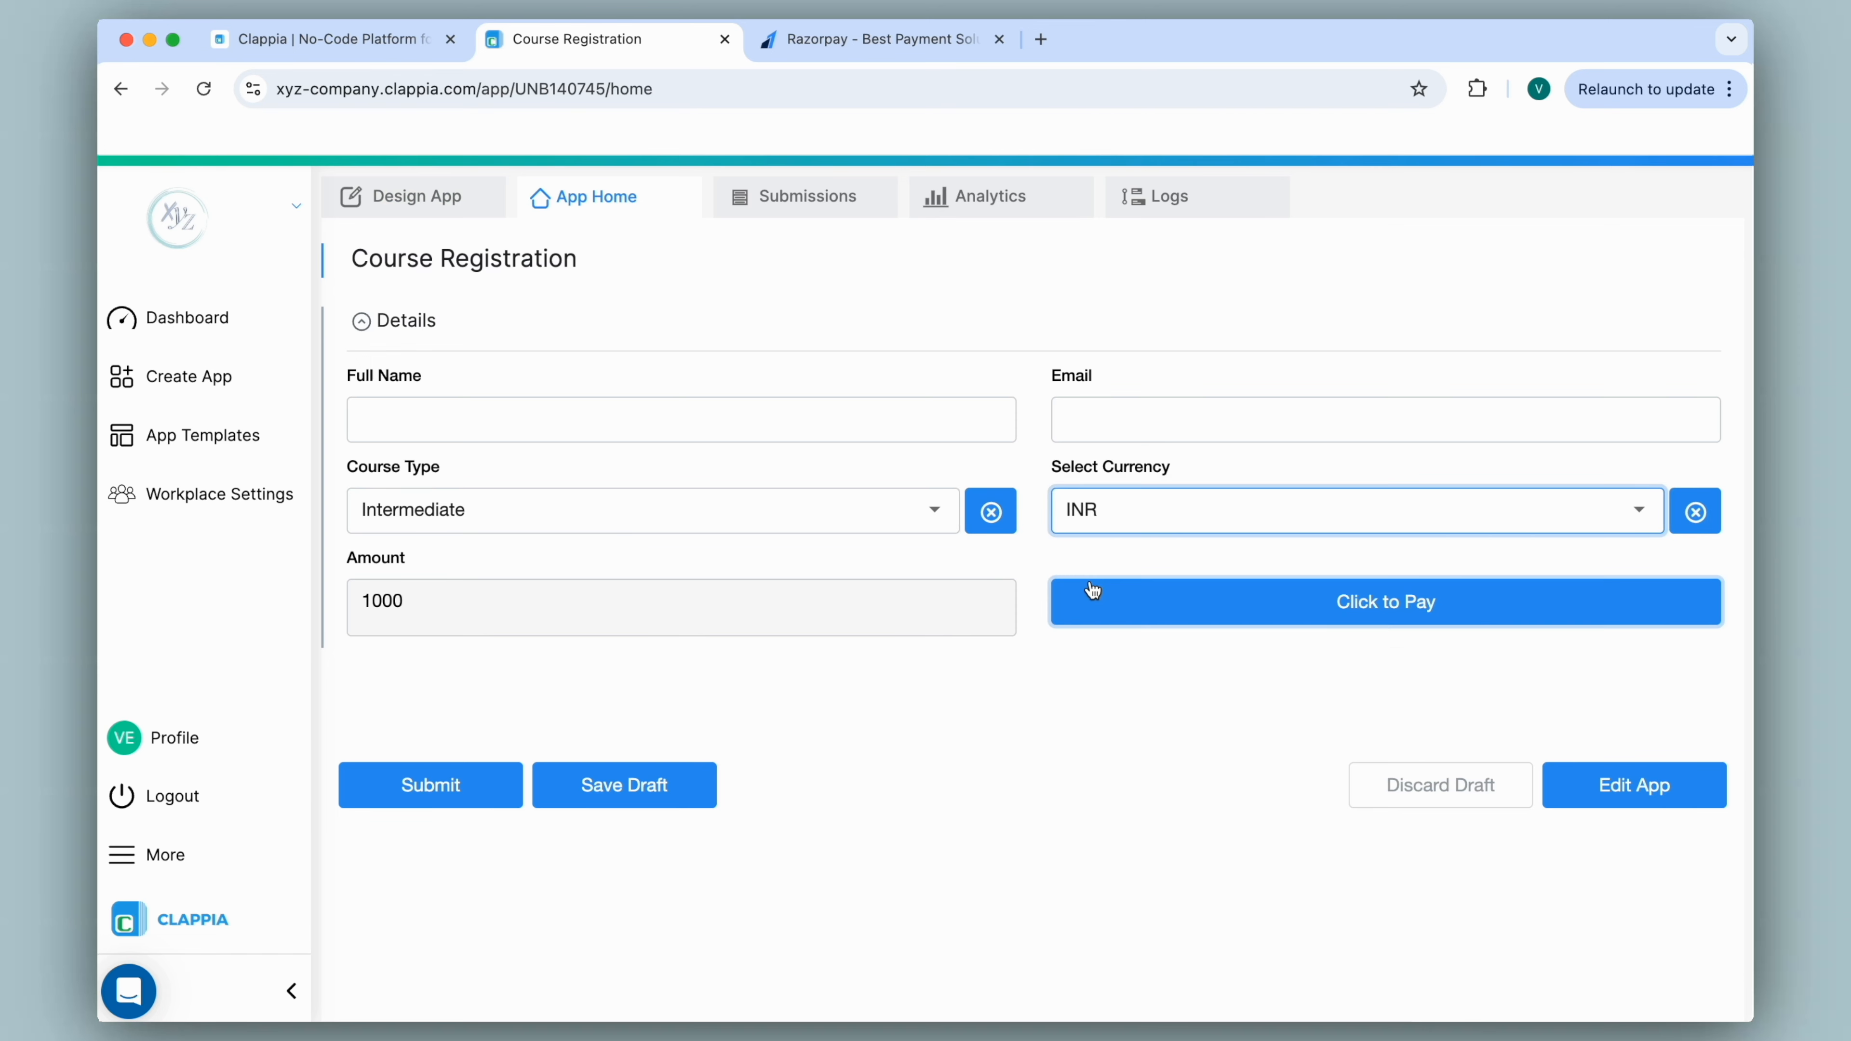
# Attempt a UPI payment in the Razorpay checkout, let it fail, and exit the checkout.
pyautogui.click(1092, 590)
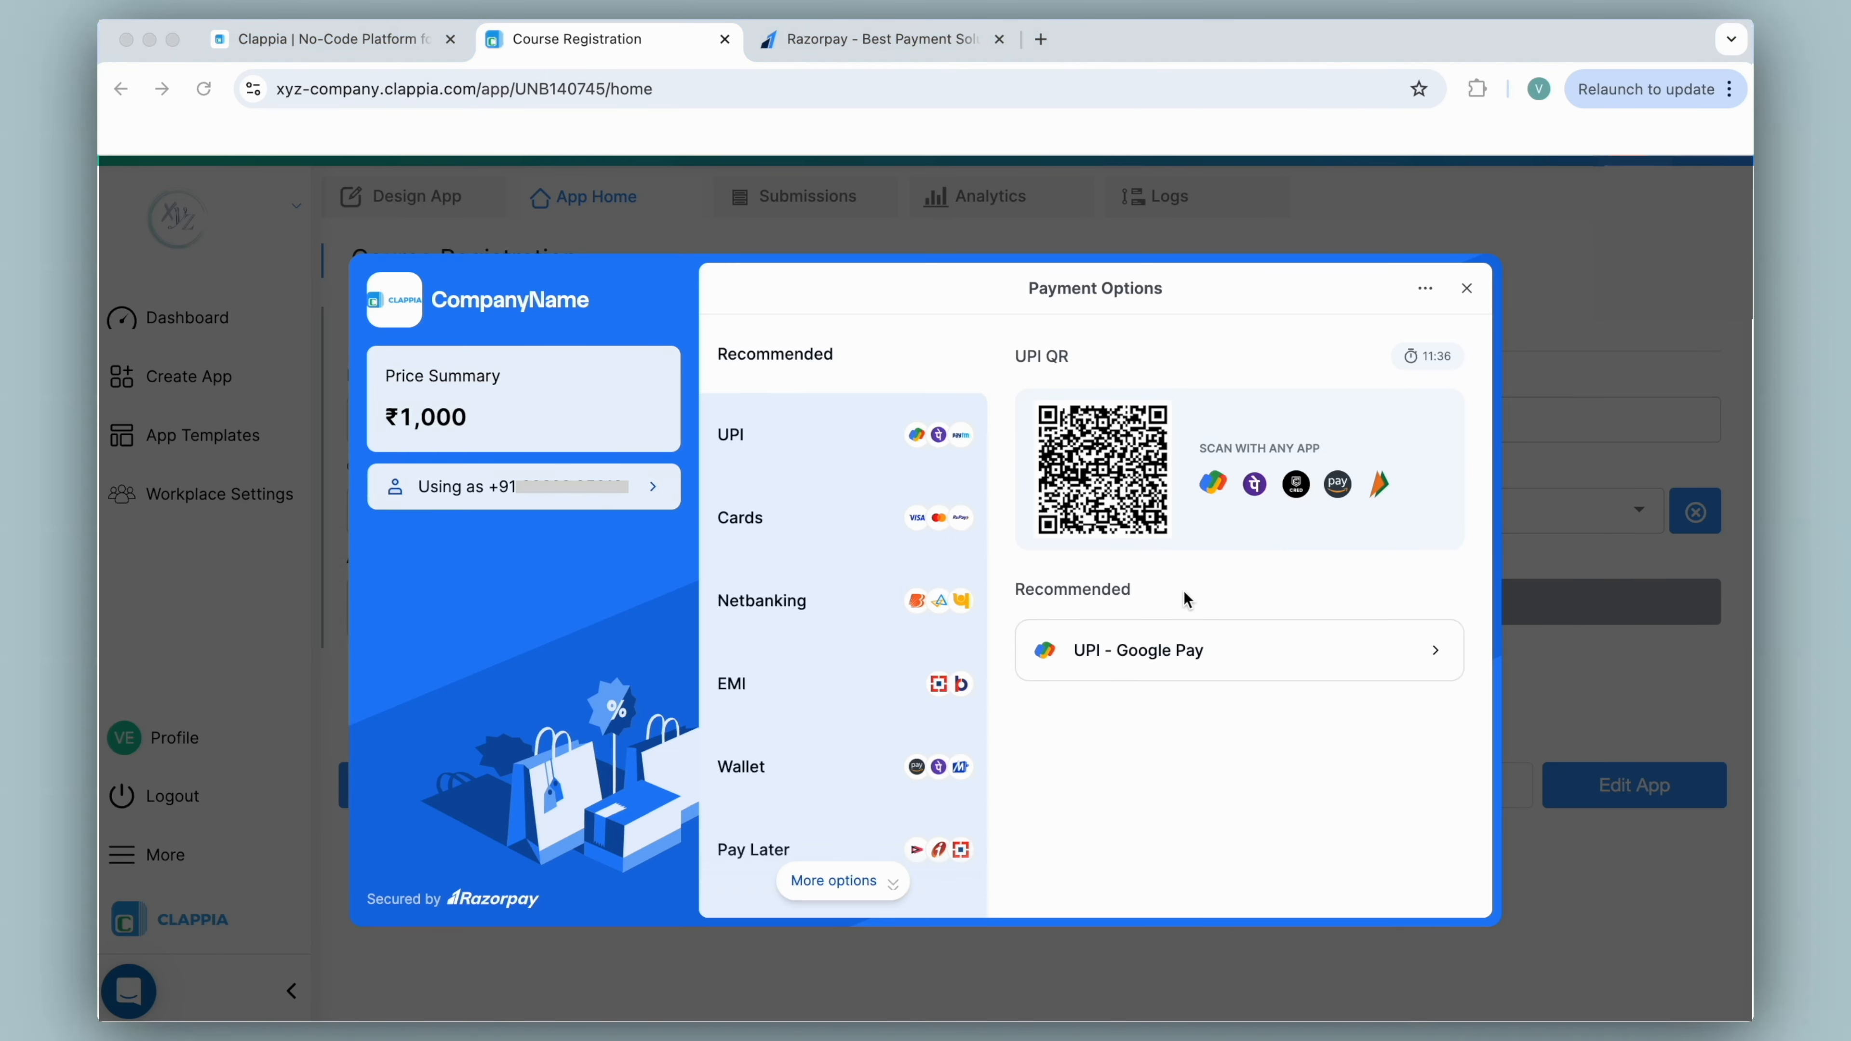
pyautogui.click(787, 425)
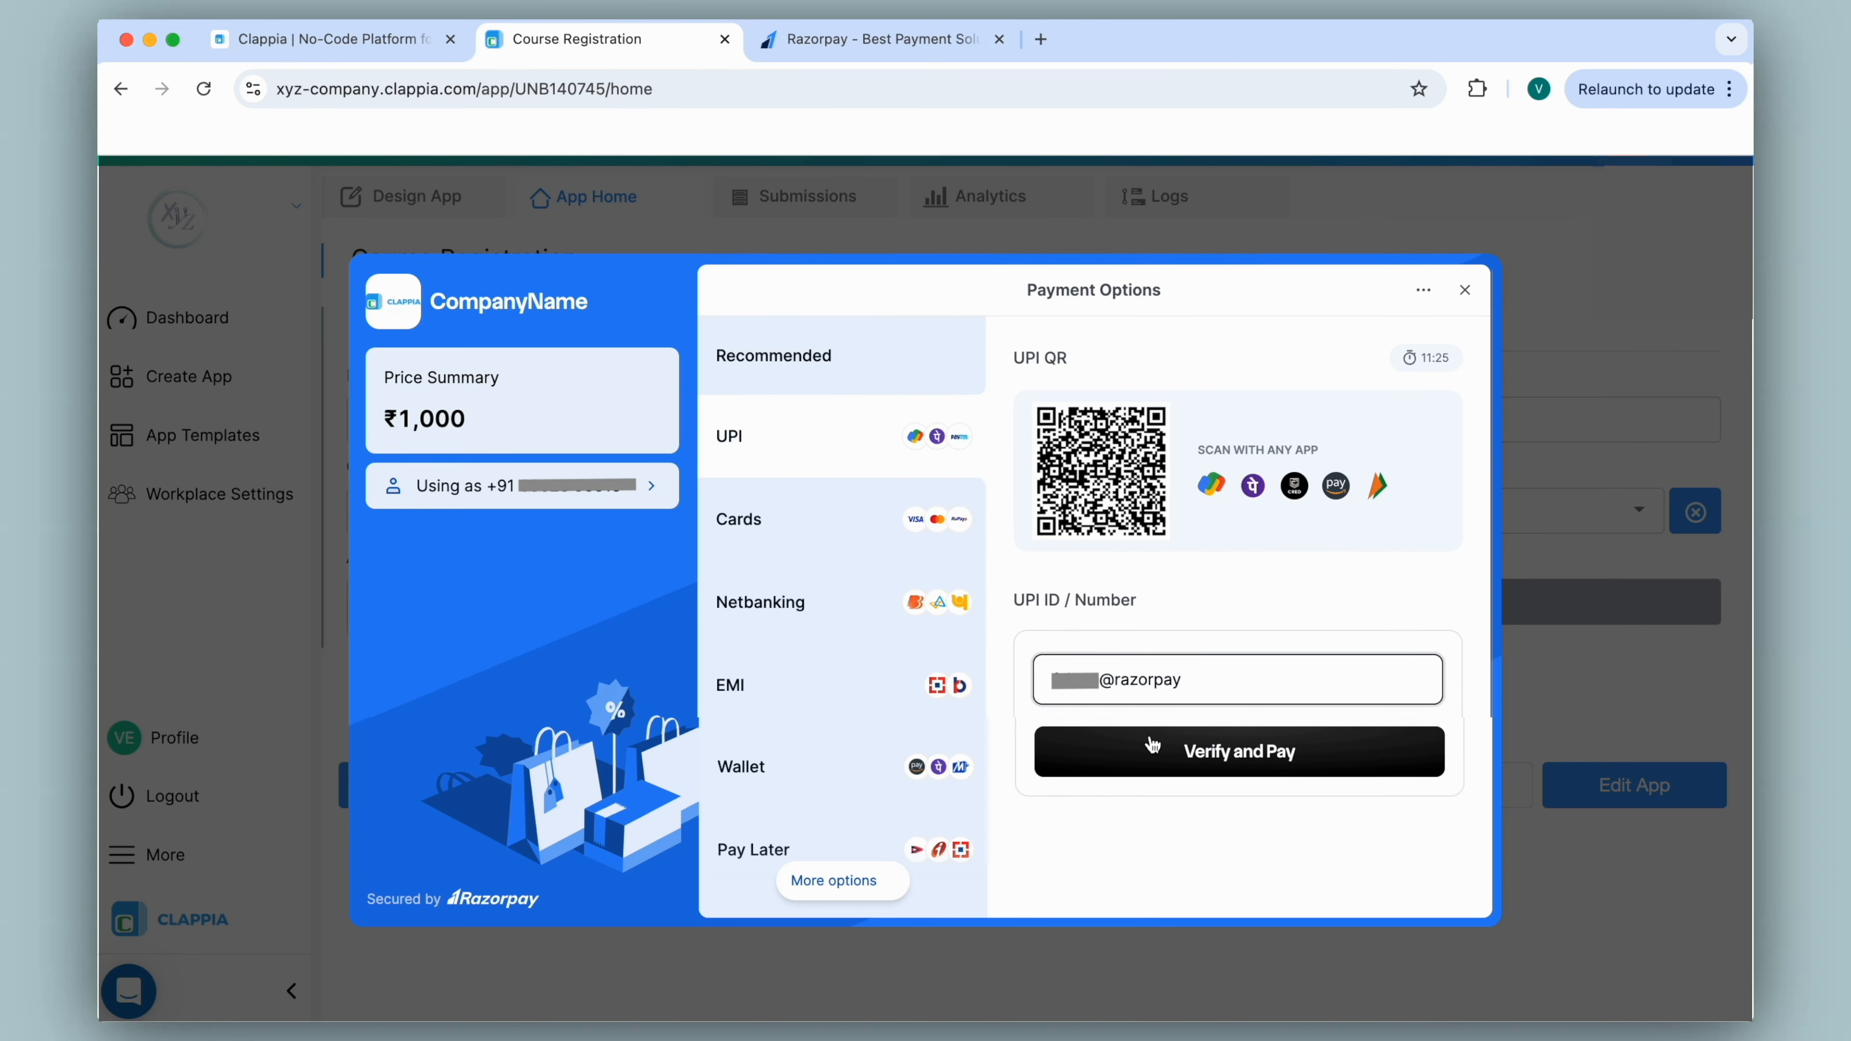
pyautogui.click(1152, 744)
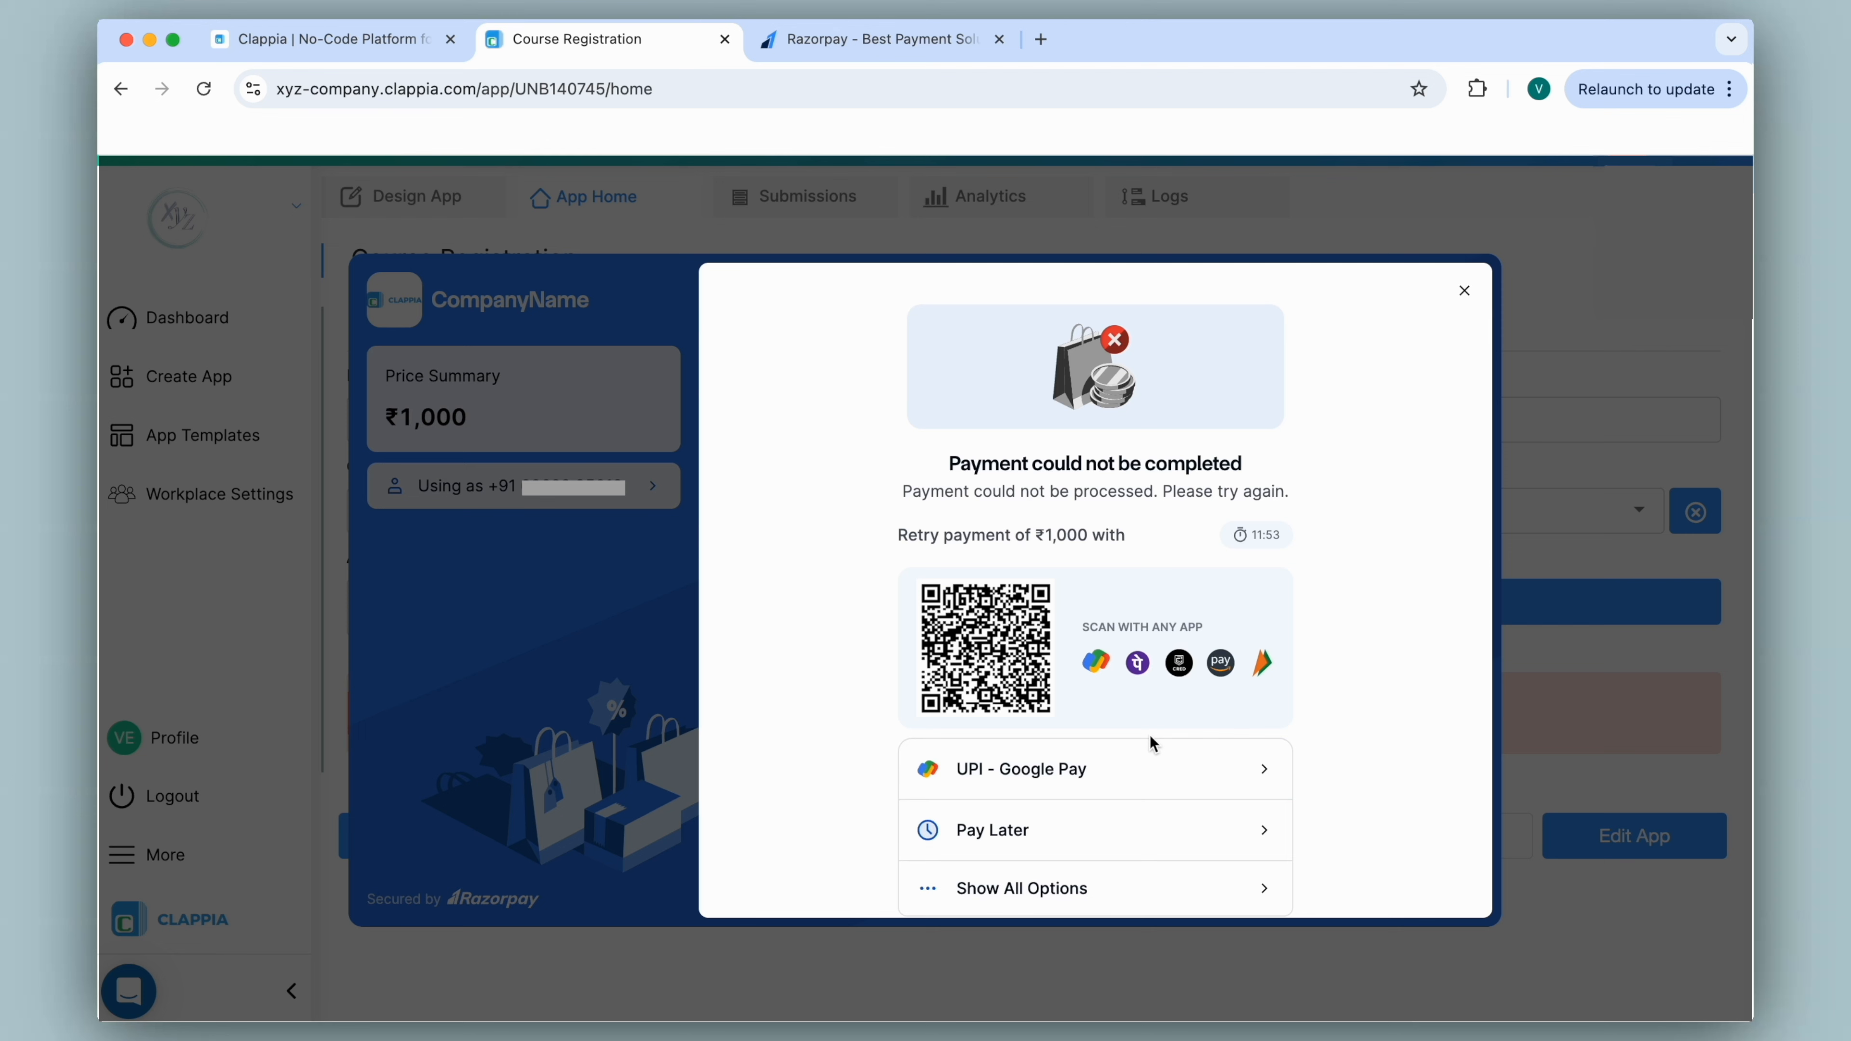
pyautogui.click(1465, 291)
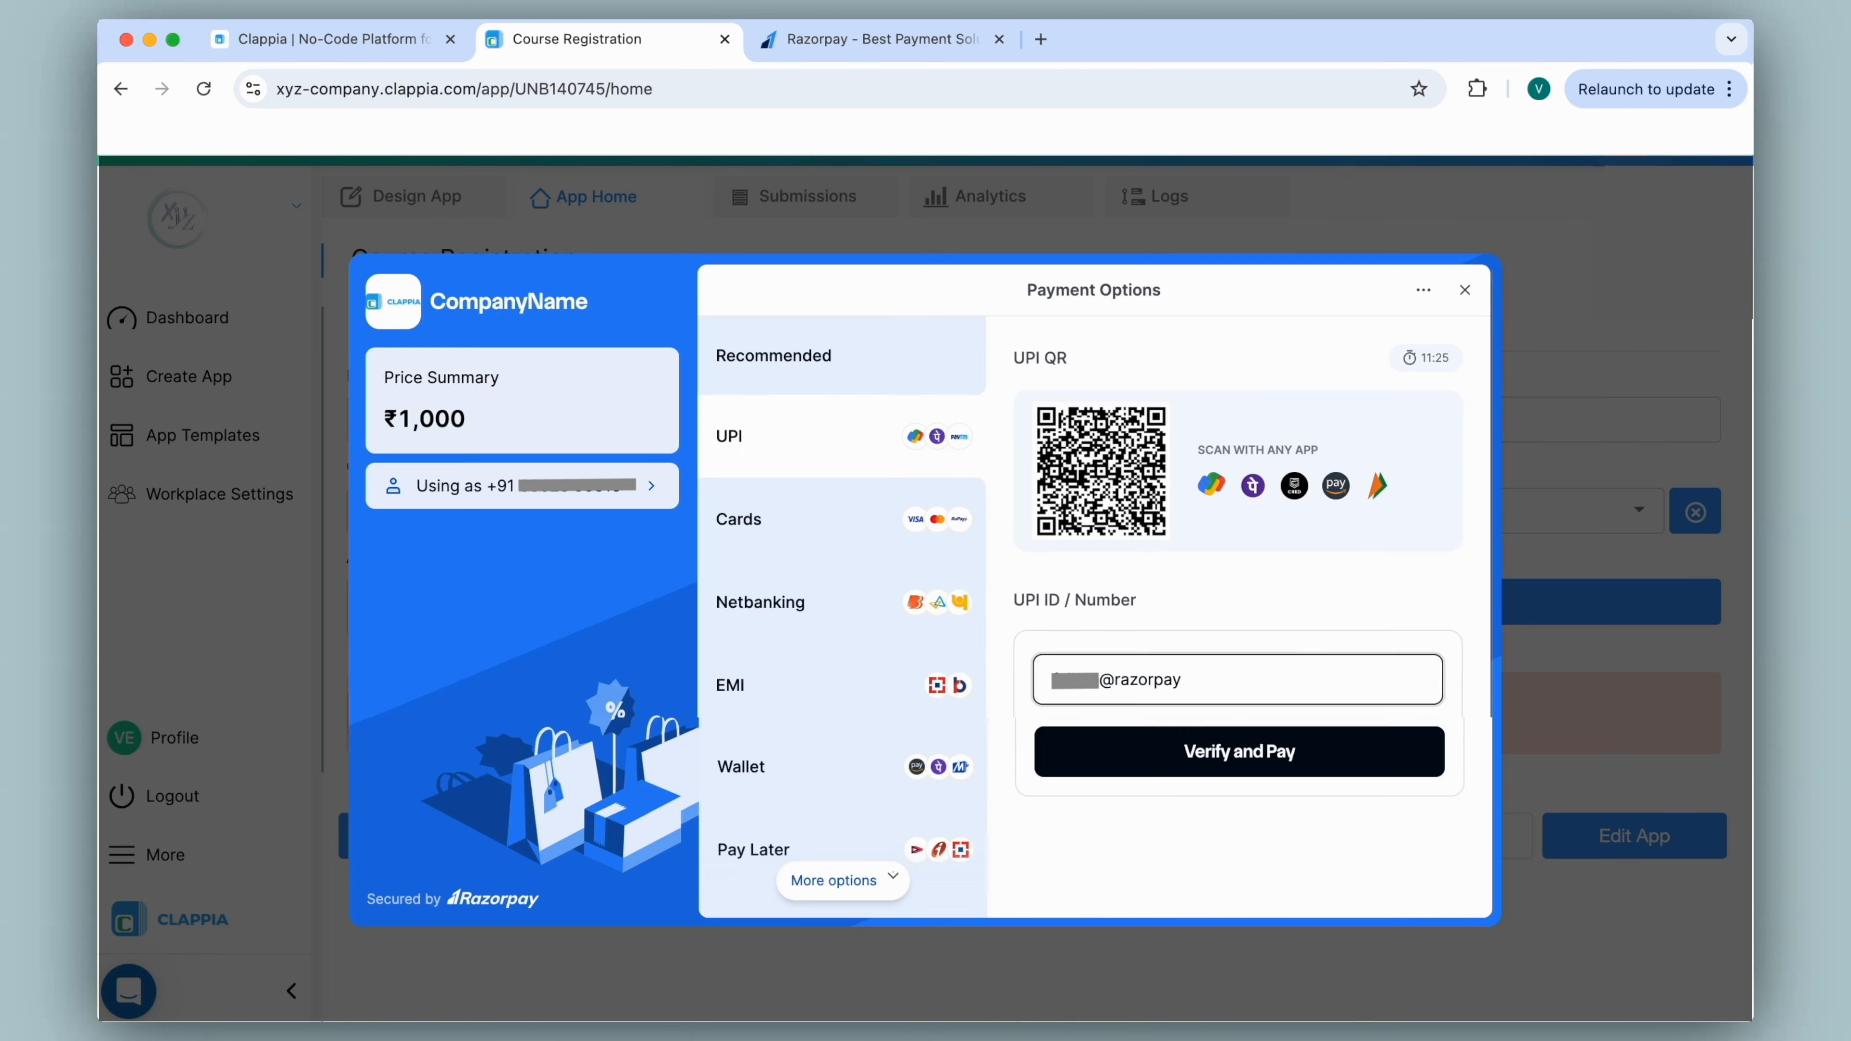
pyautogui.click(1465, 290)
pyautogui.click(1150, 879)
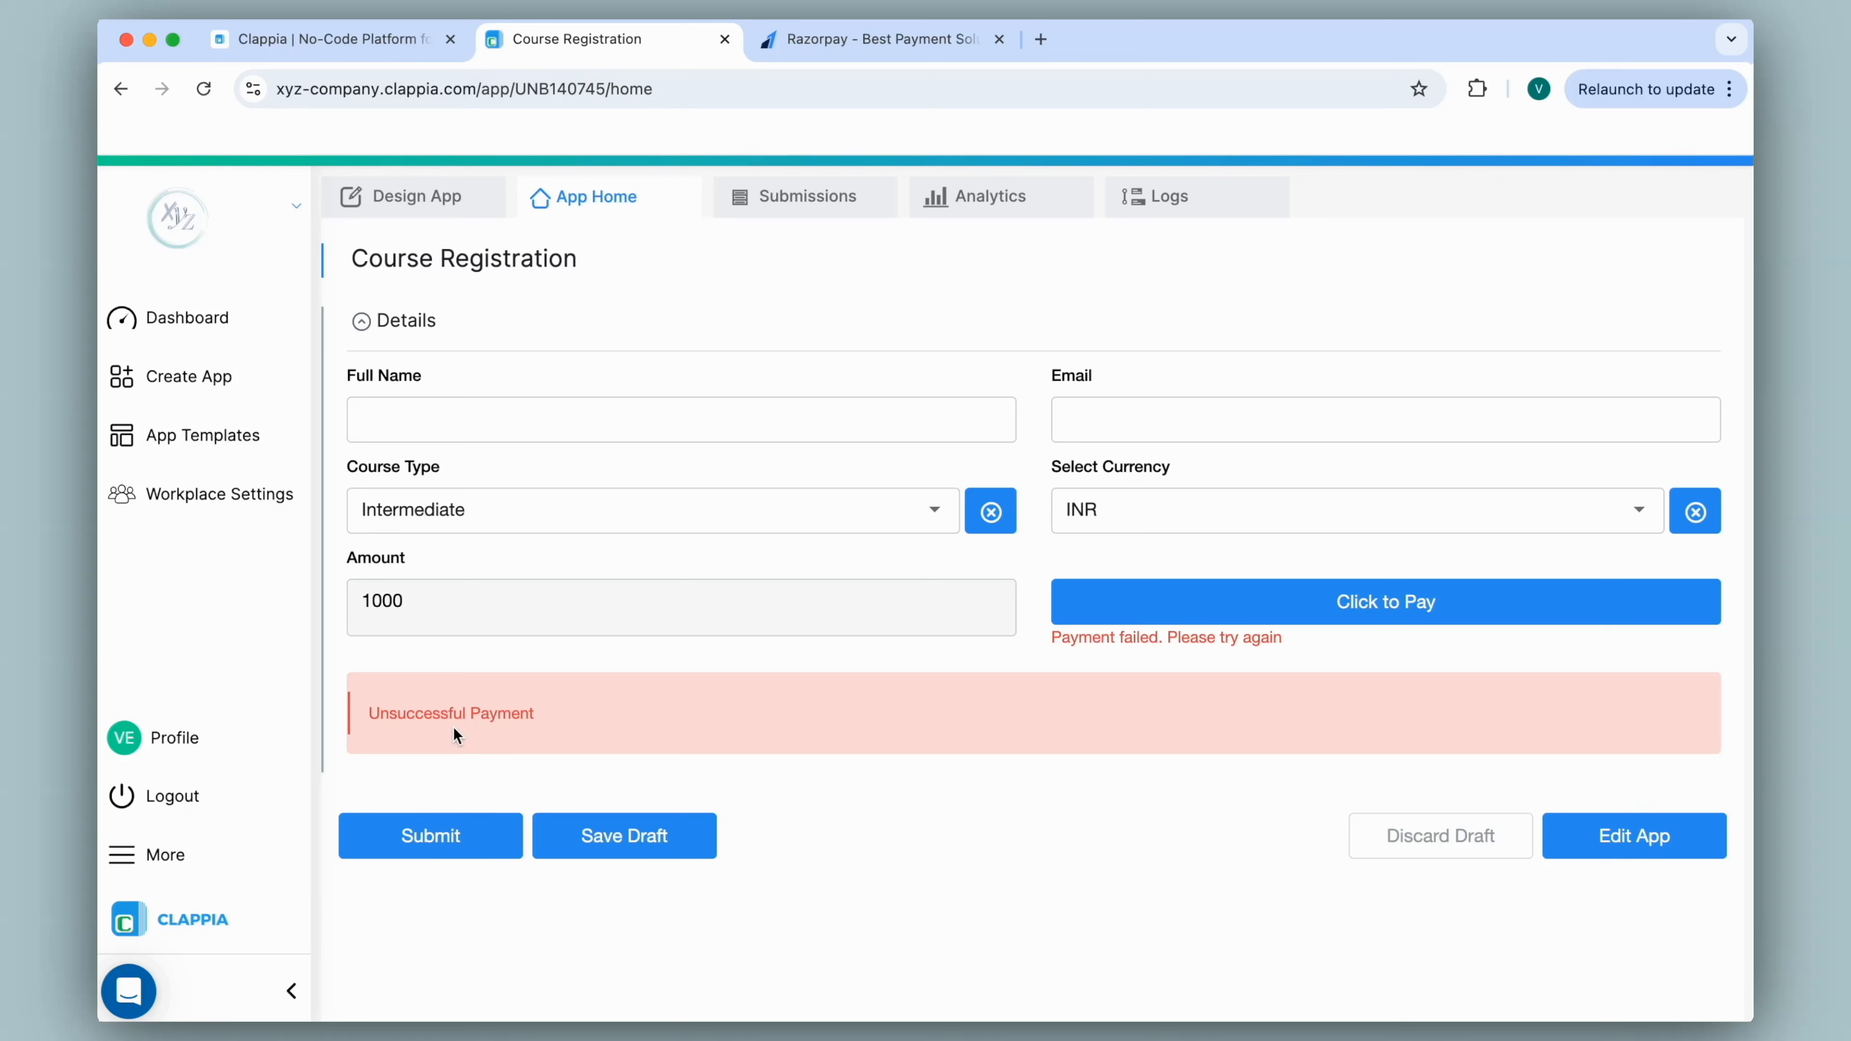
# Enter the applicant's full name and email, complete the UPI payment, and submit the registration.
pyautogui.click(722, 431)
pyautogui.write('Anika')
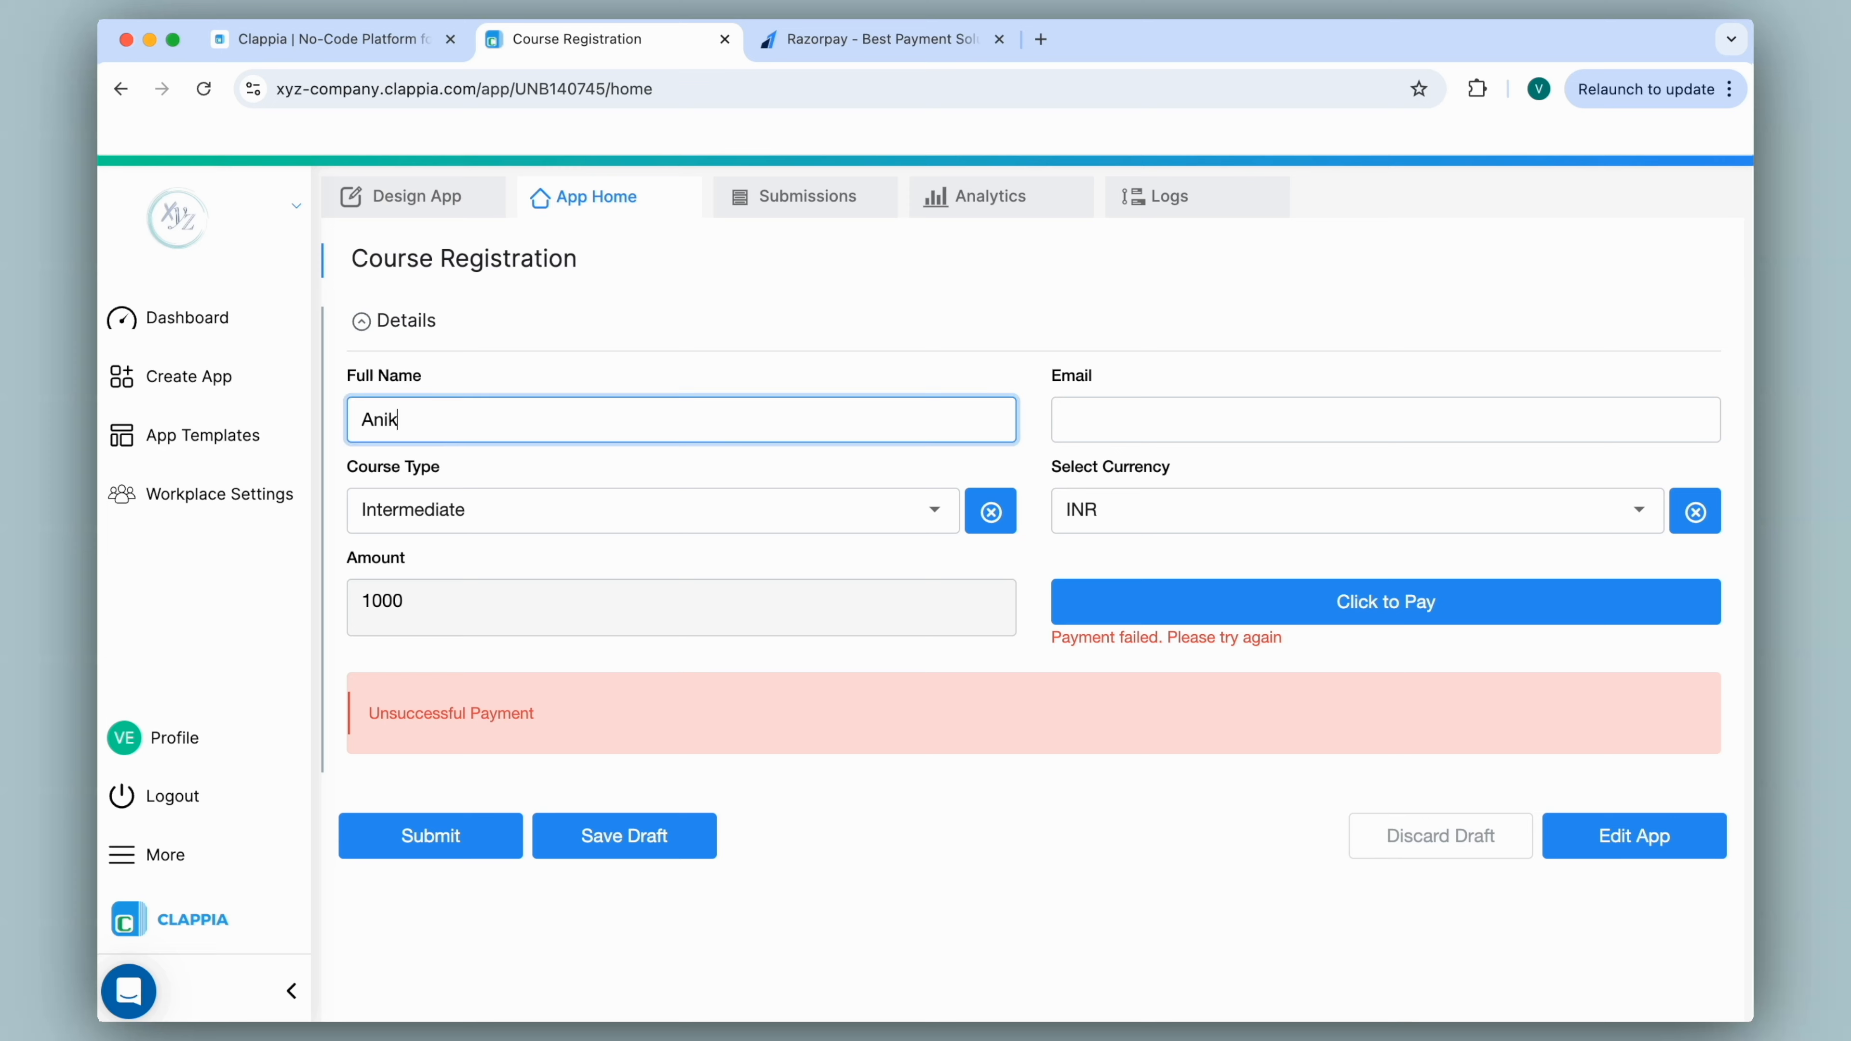
pyautogui.press('Tab')
pyautogui.click(1227, 612)
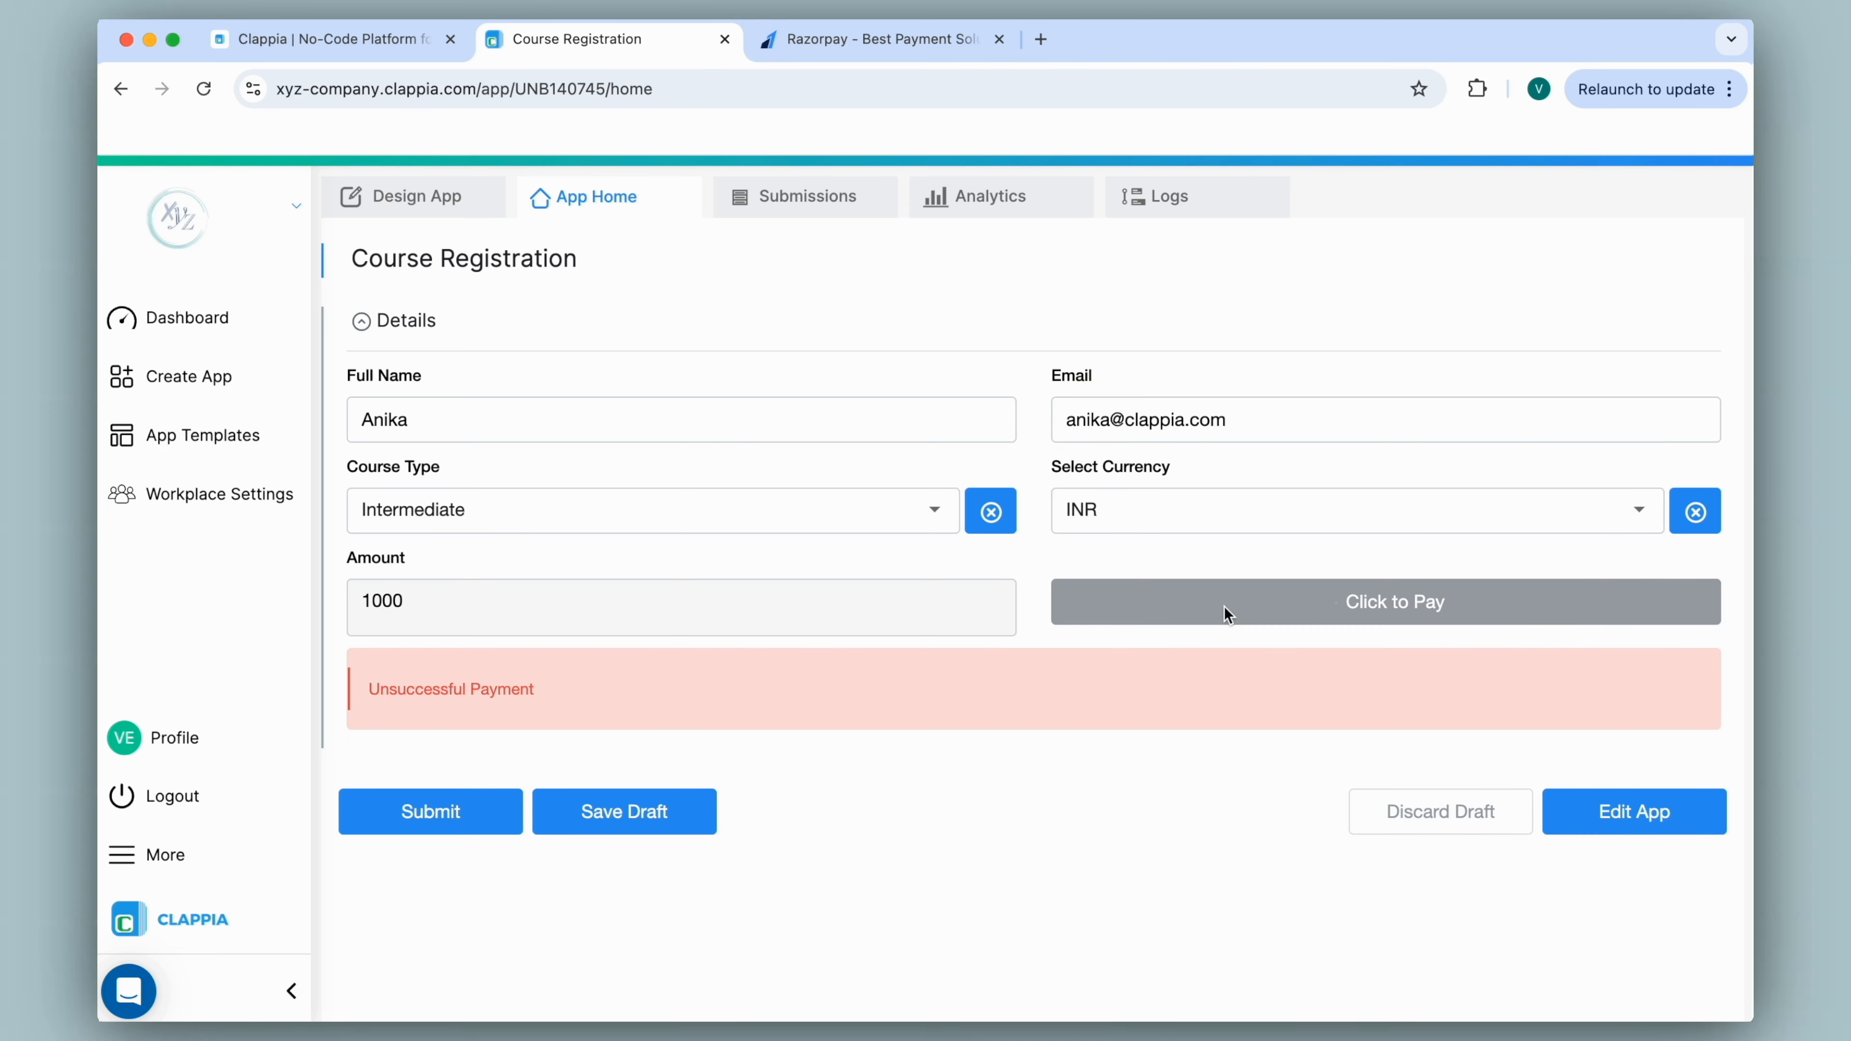
pyautogui.click(754, 460)
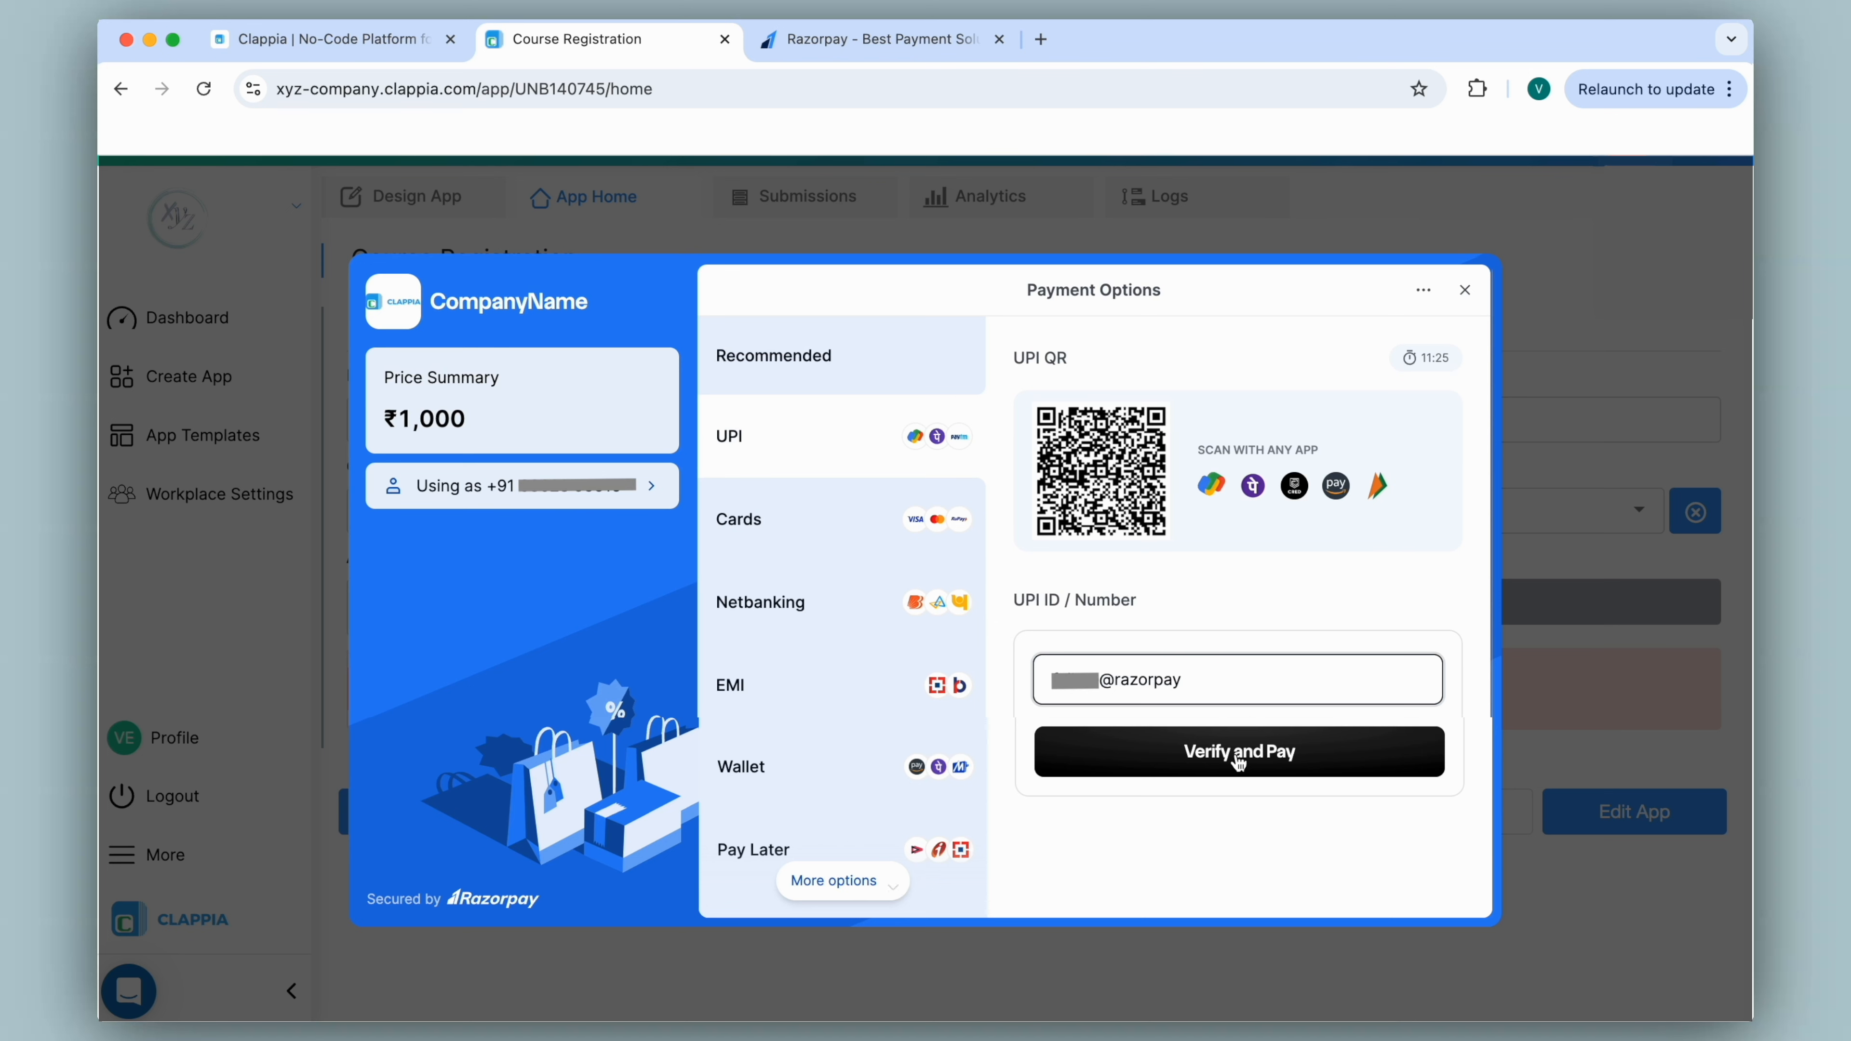
pyautogui.click(1239, 758)
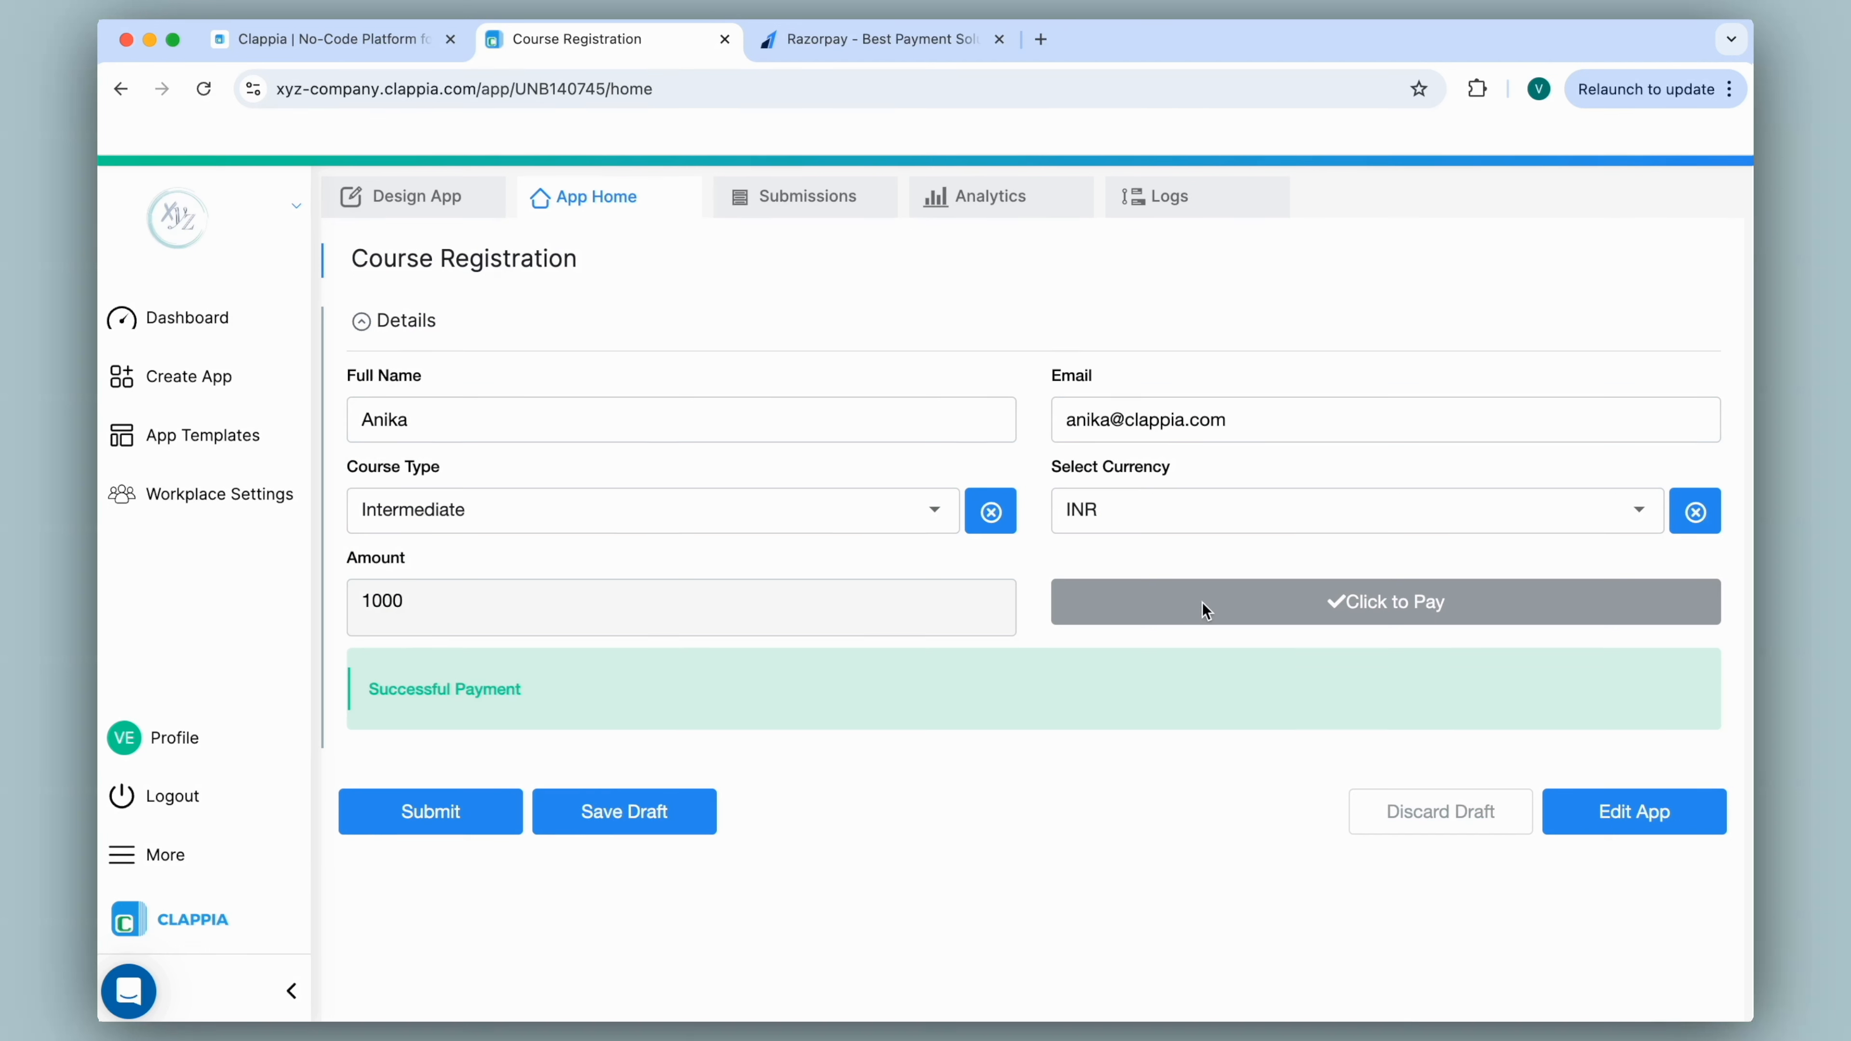
pyautogui.click(422, 828)
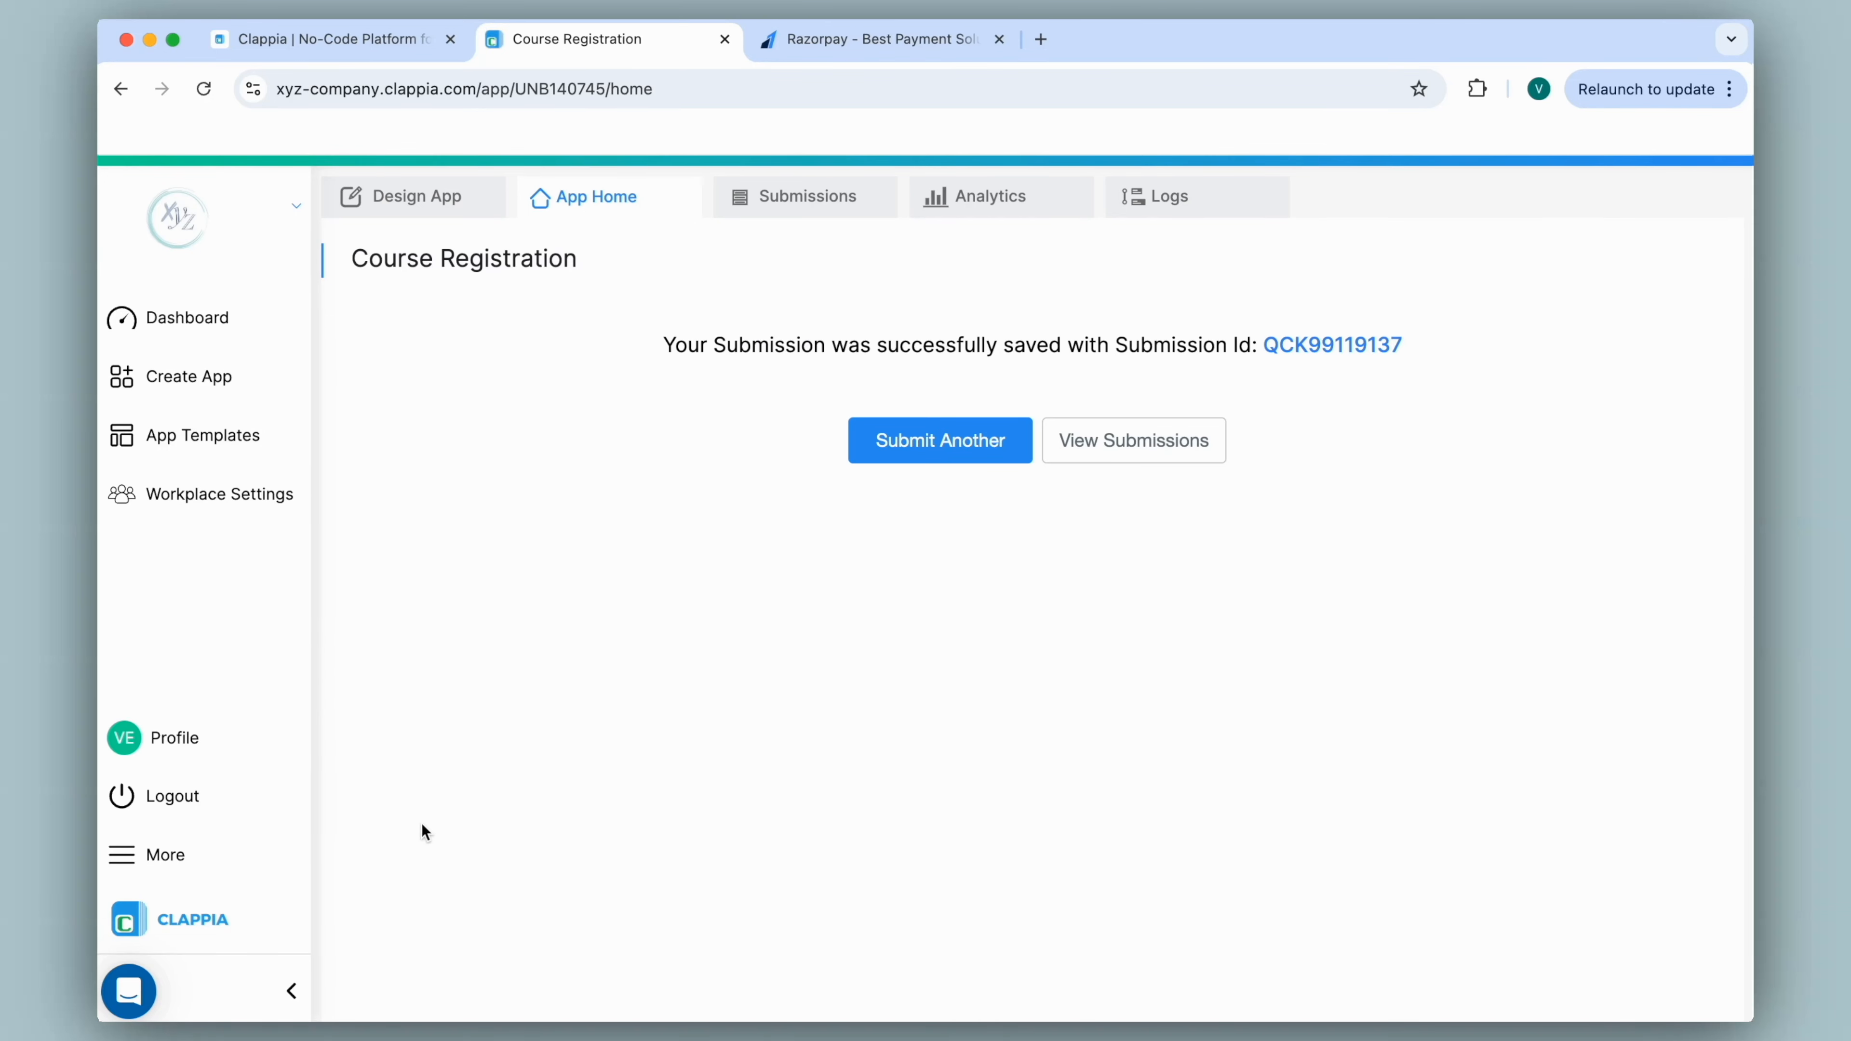
# Check the new record in Submissions, then return to App Home.
pyautogui.click(748, 208)
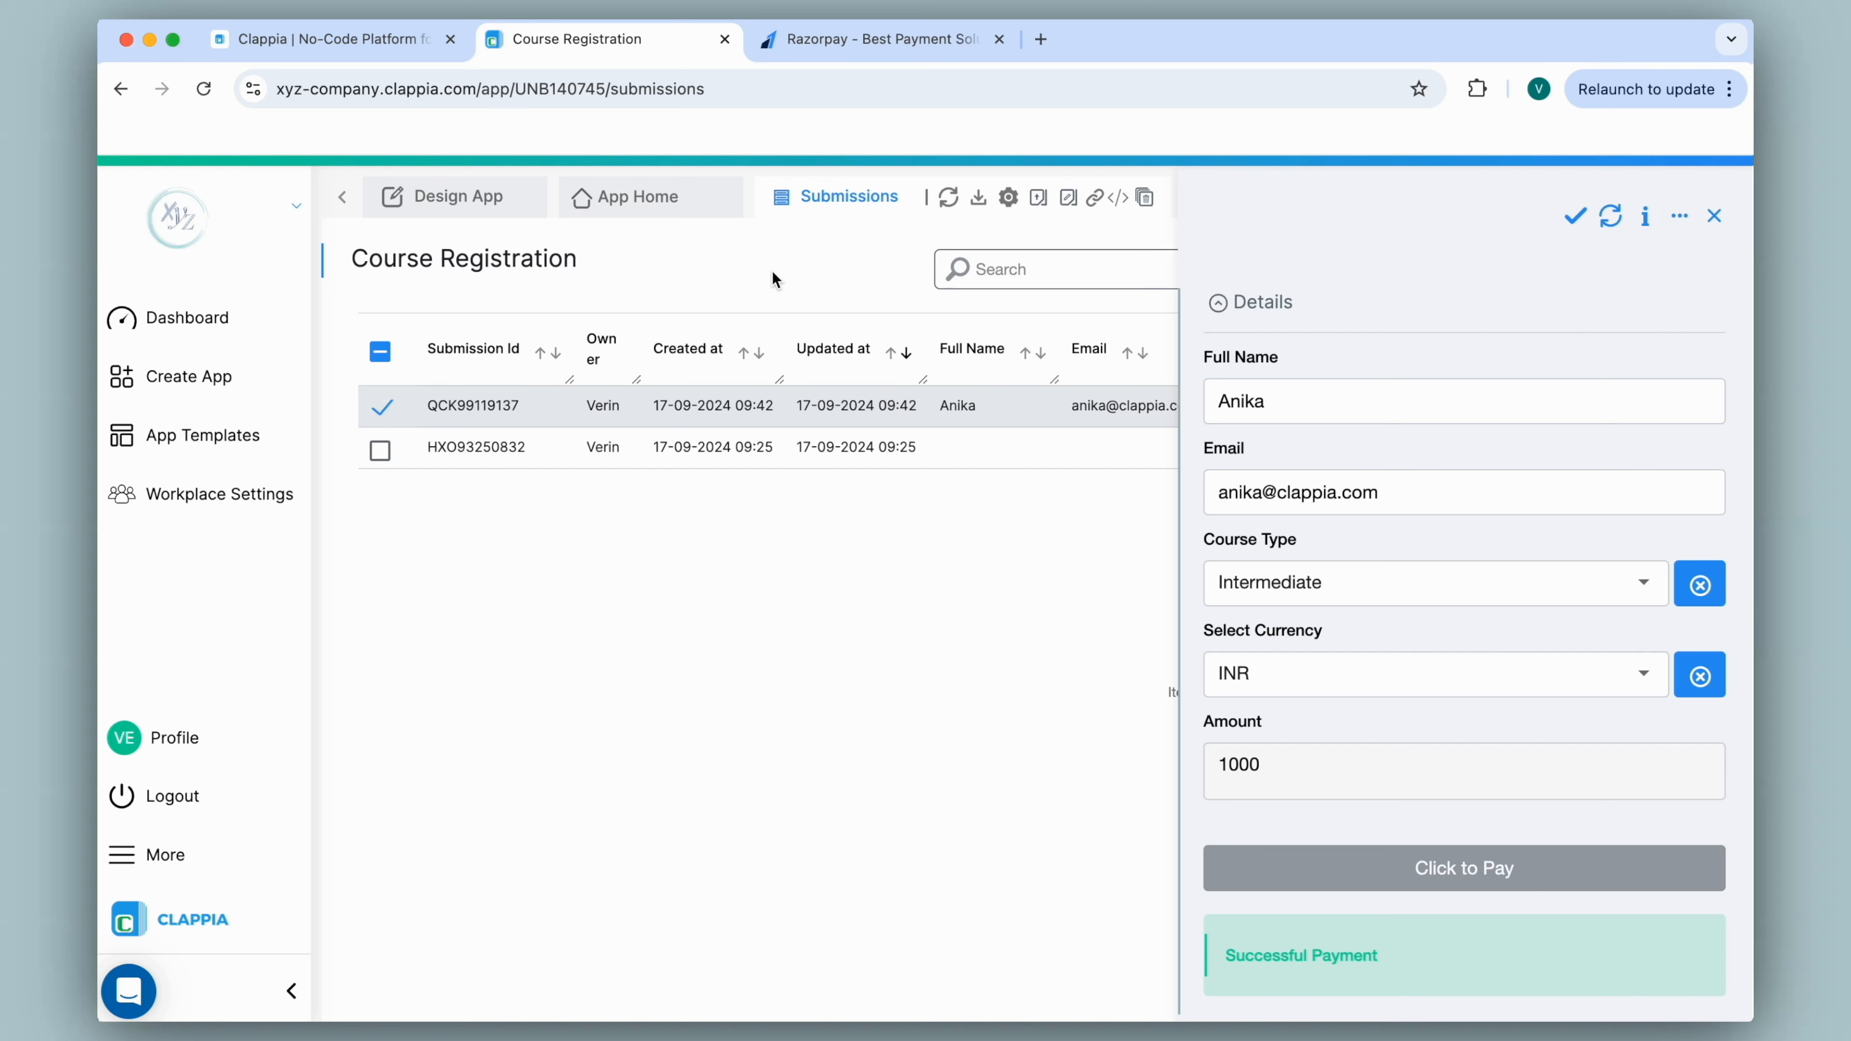
pyautogui.scroll(-2, 1411, 320)
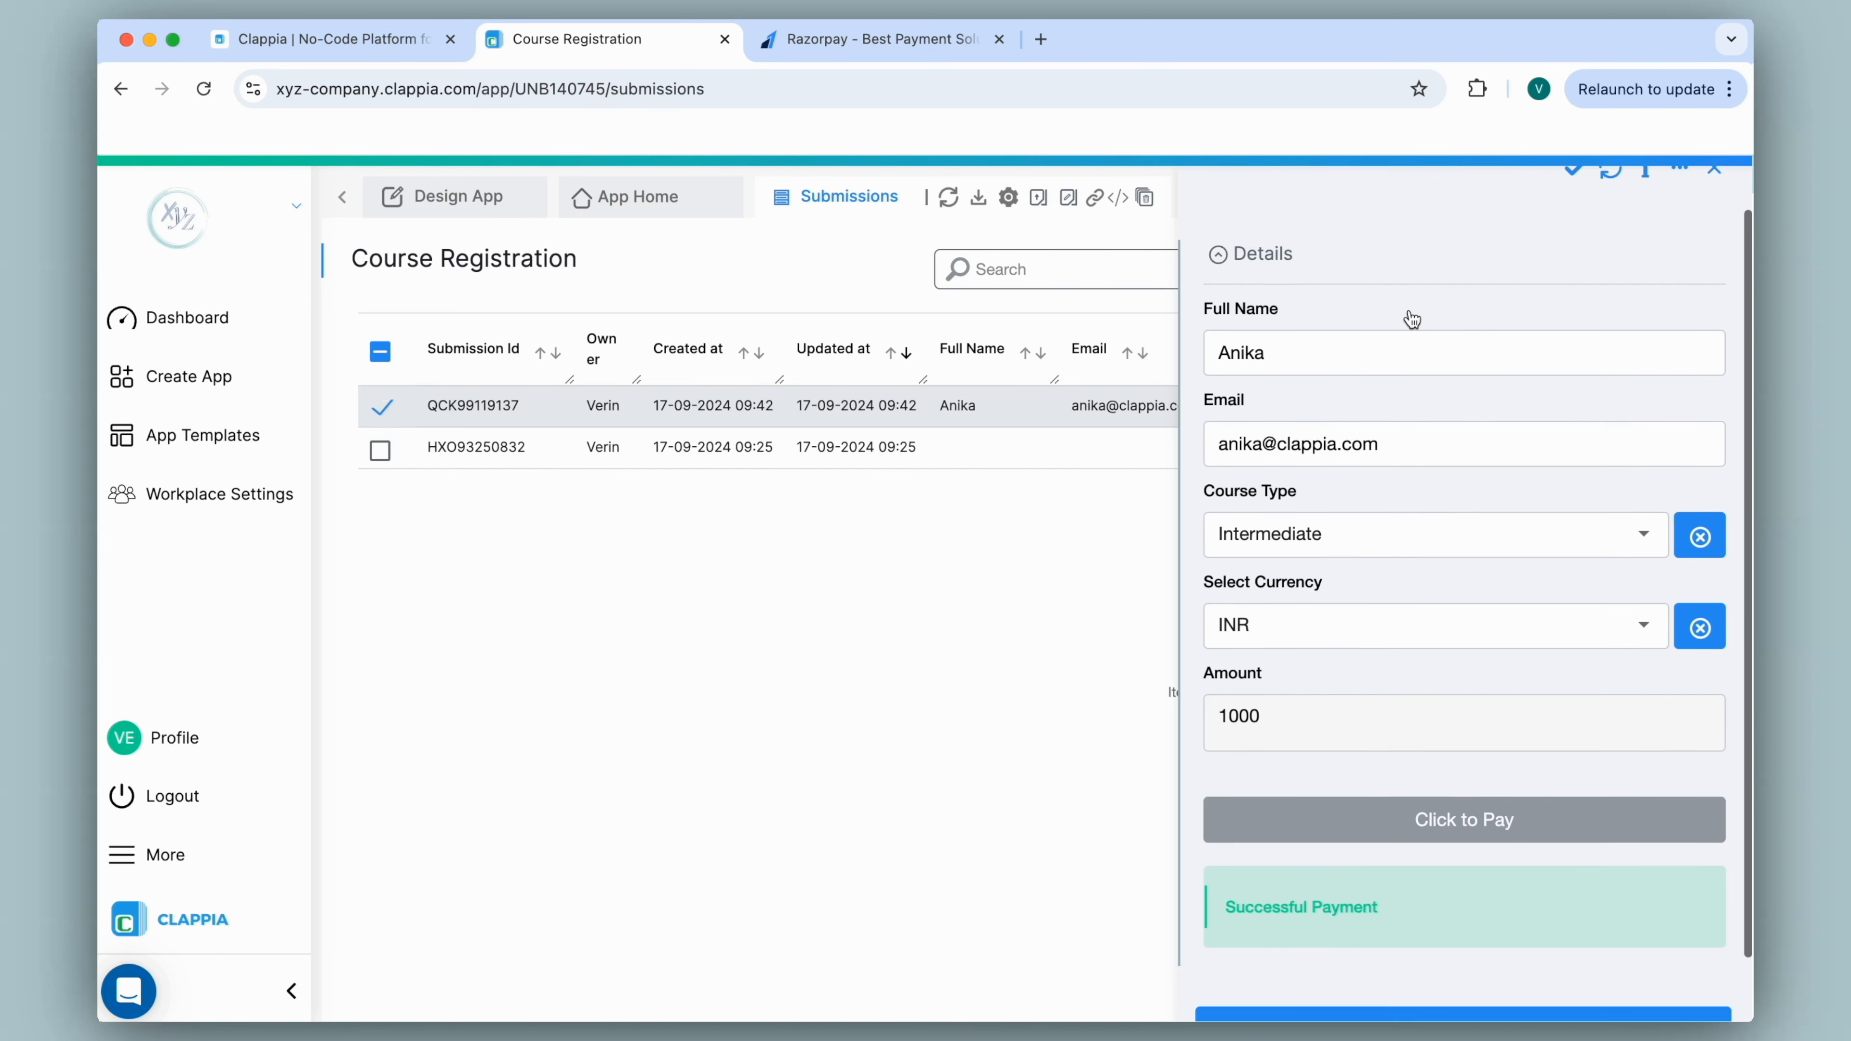
pyautogui.scroll(2, 1412, 320)
pyautogui.click(699, 210)
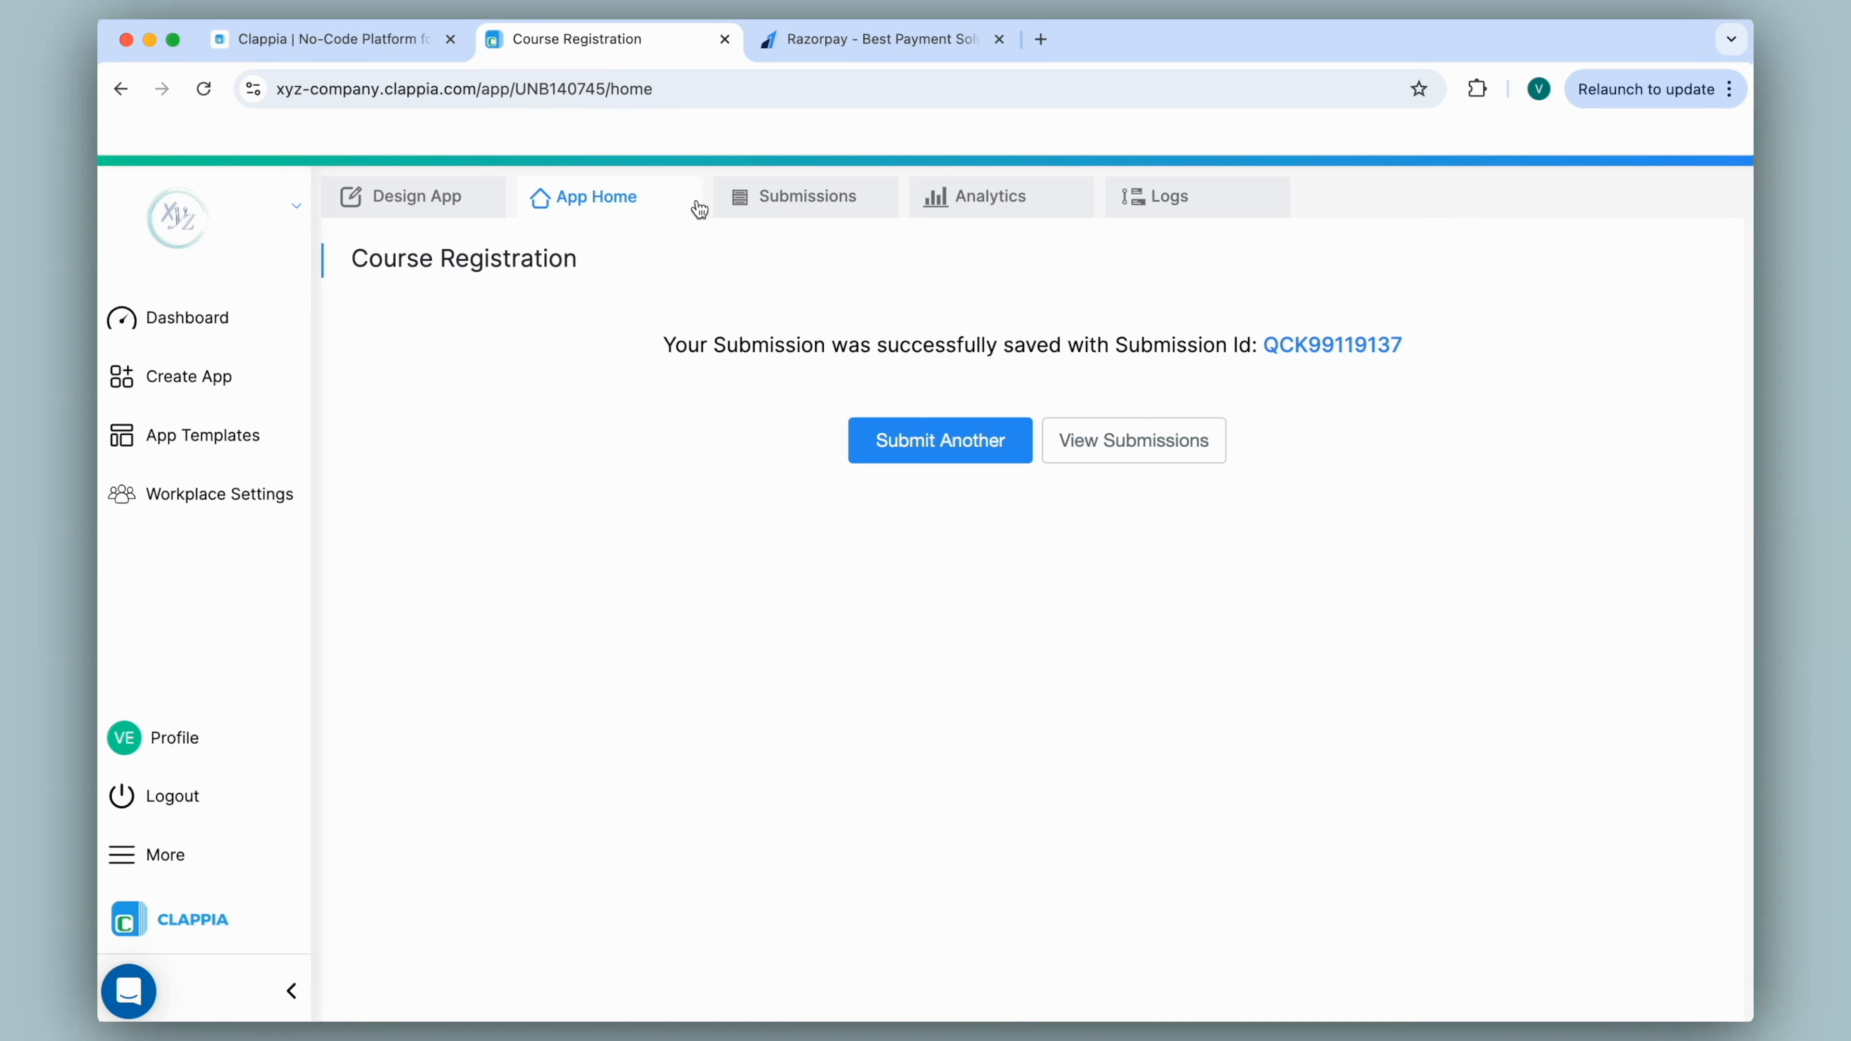
# Return to the app designer and open the Click to Pay block's Advanced settings.
pyautogui.click(434, 210)
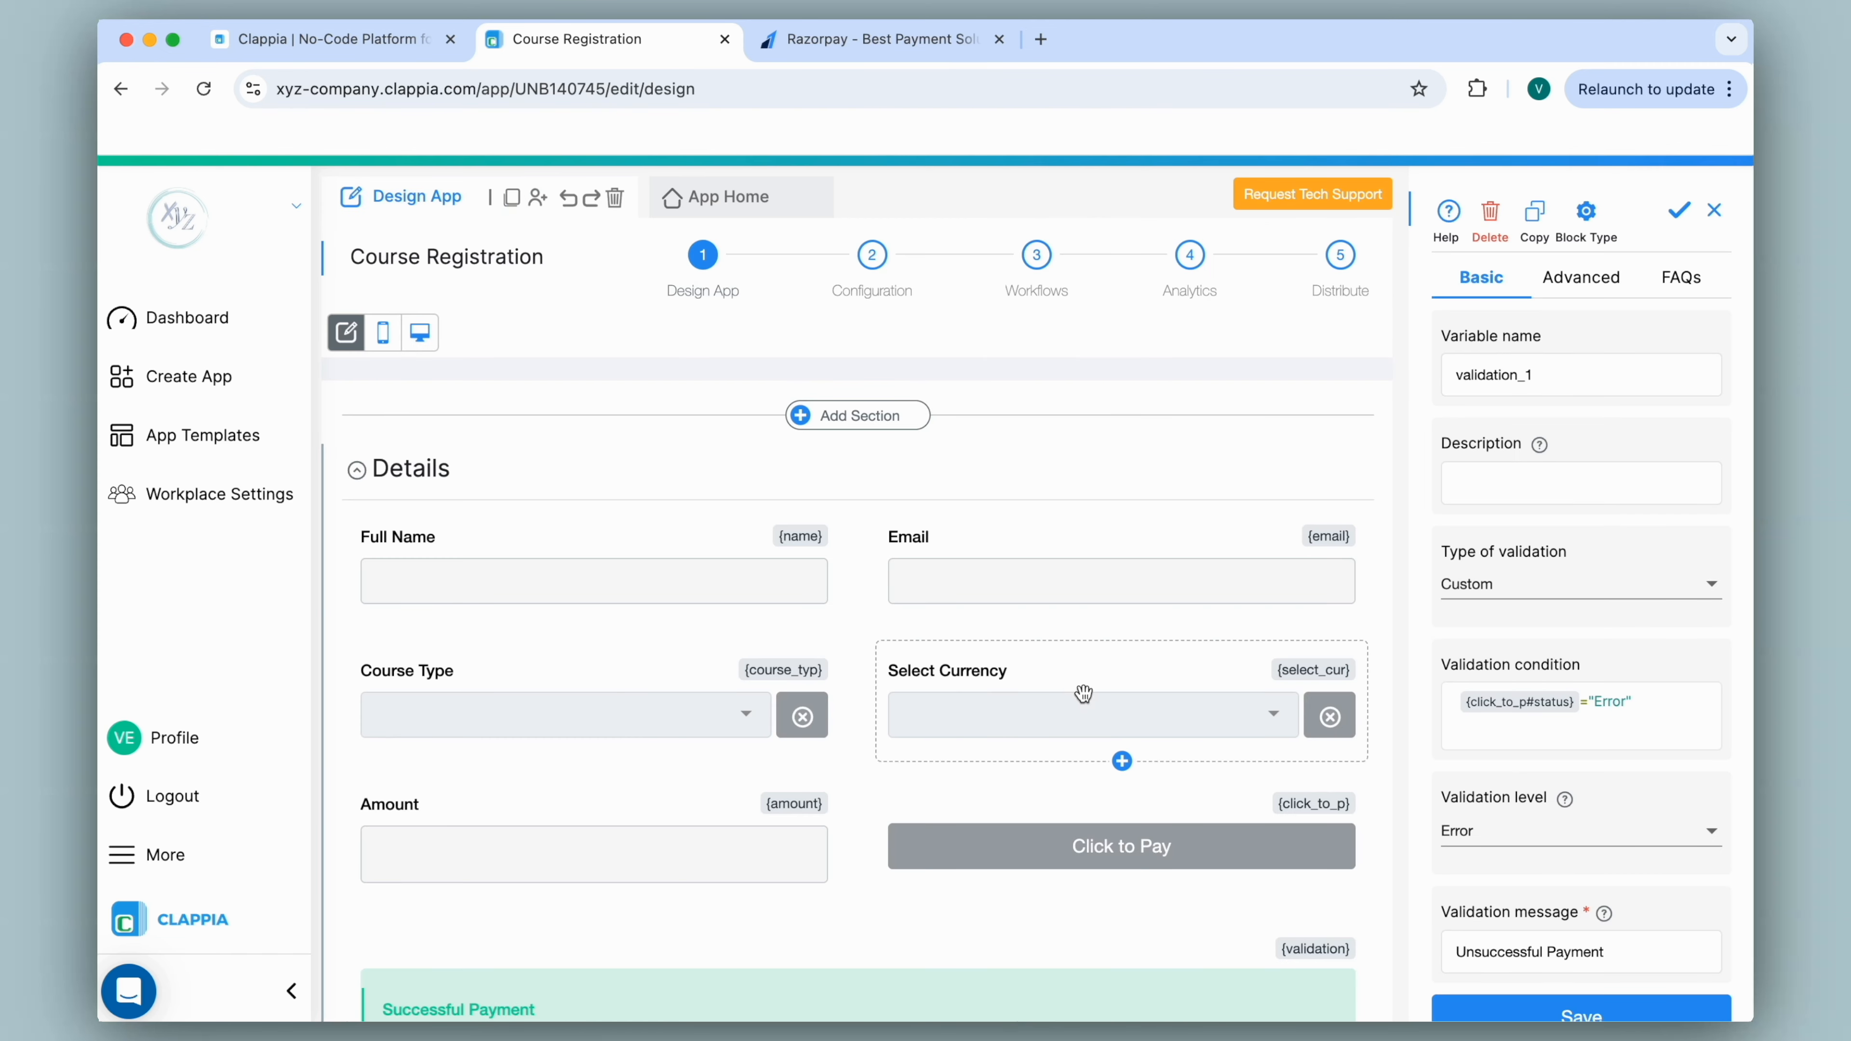
pyautogui.click(1121, 840)
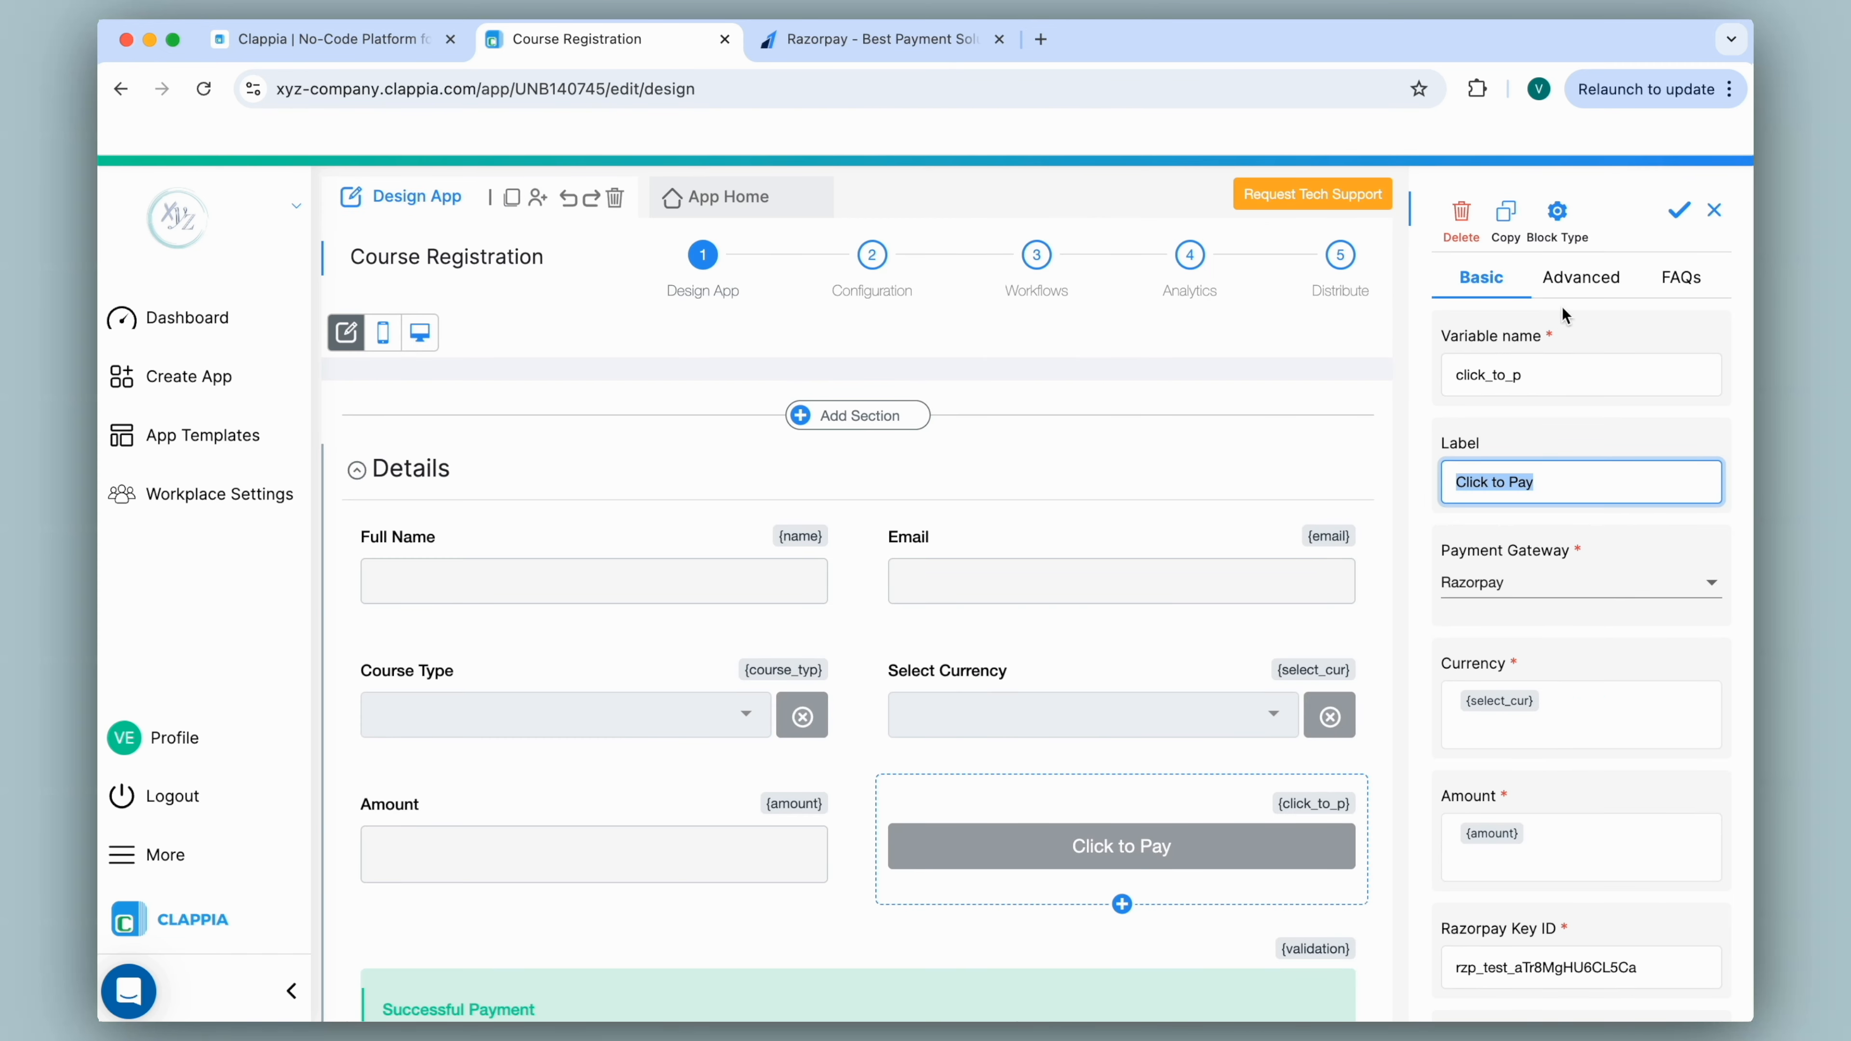
pyautogui.click(1574, 292)
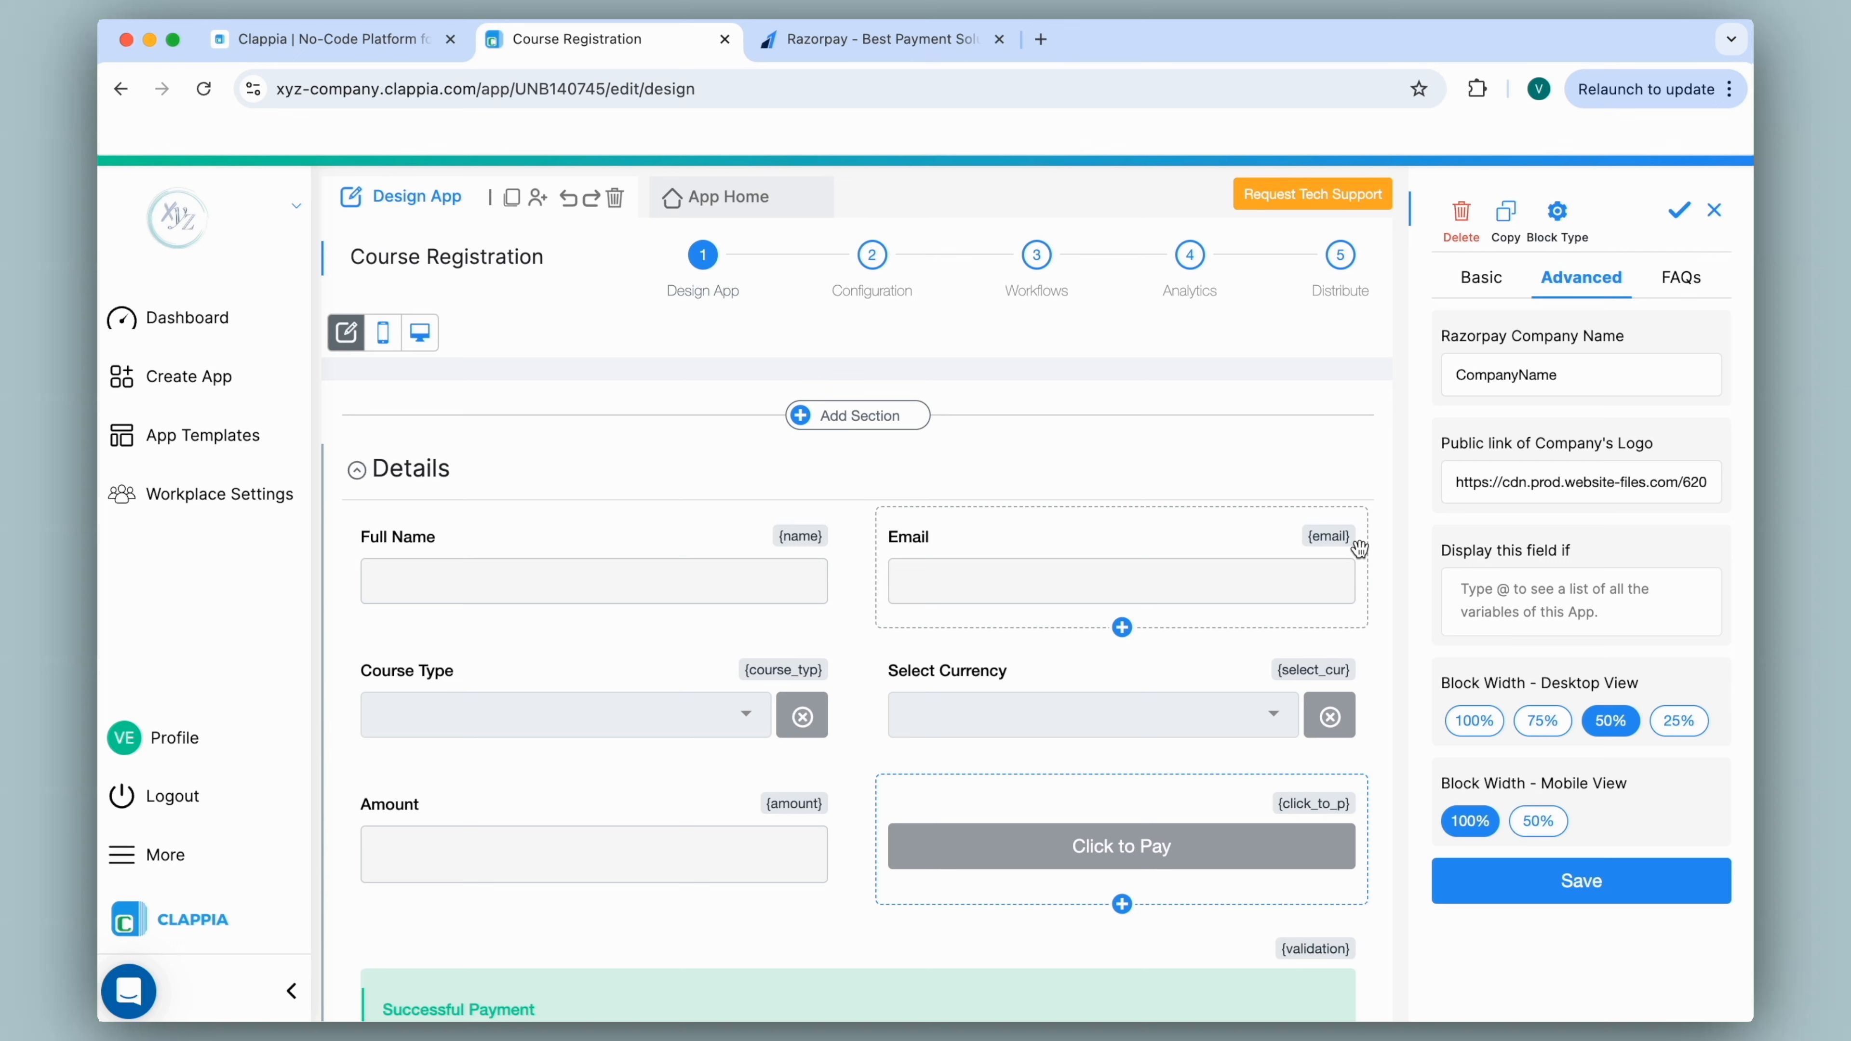
# Set Display this field if to AND({course_typ}<>"", {select_cur}<>"") and save.
pyautogui.click(1501, 608)
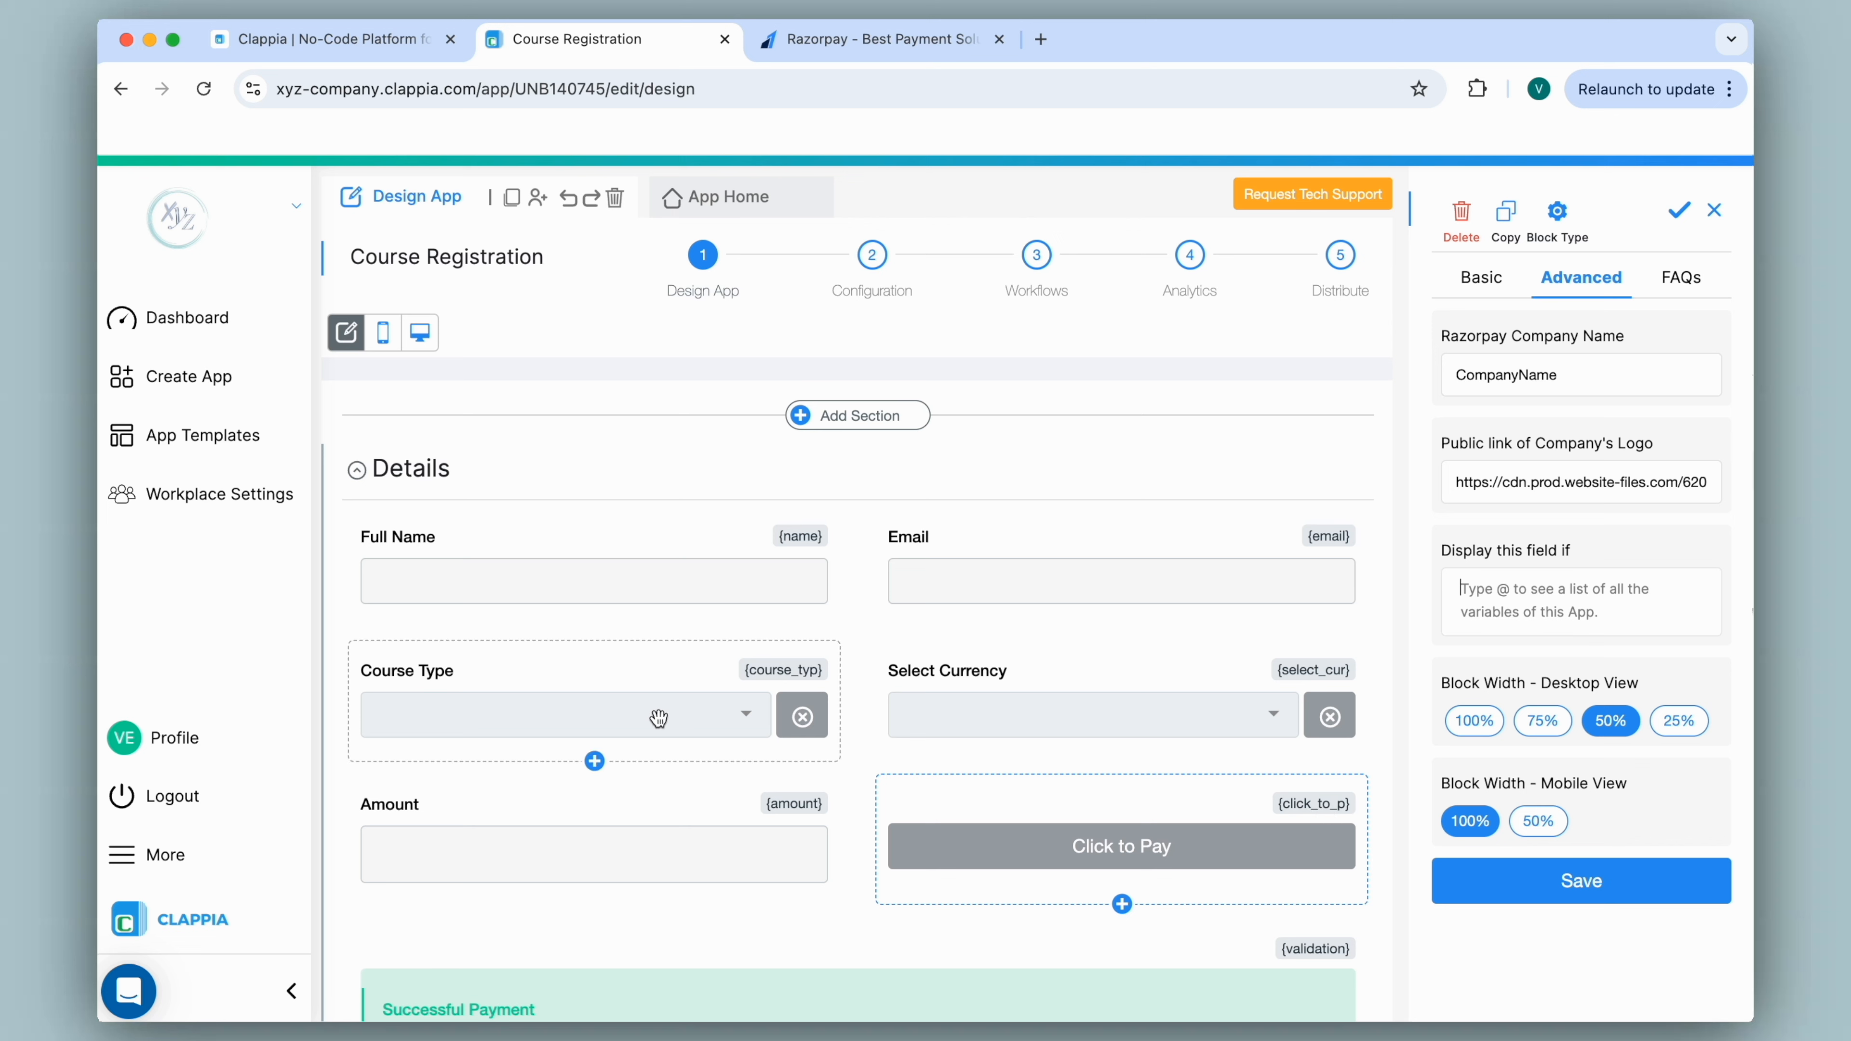
pyautogui.write('AND')
pyautogui.click(1501, 654)
pyautogui.press('capslock')
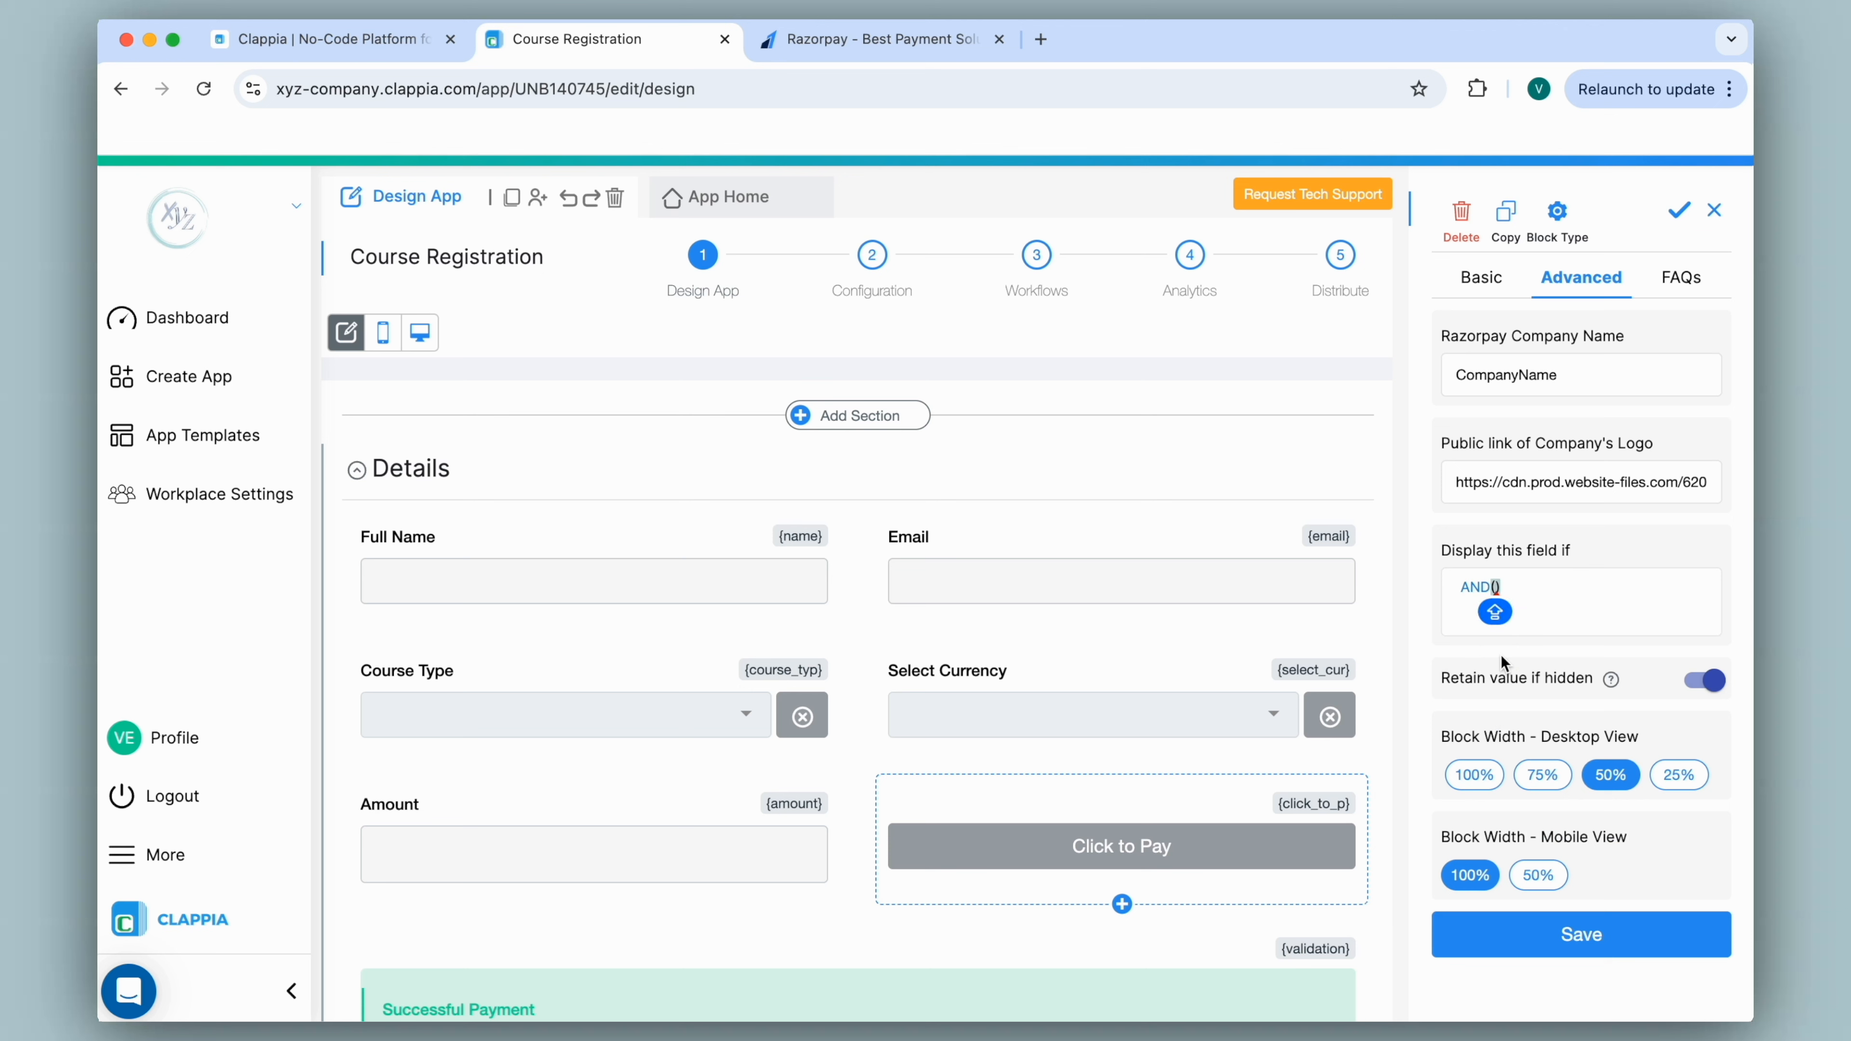
pyautogui.write('@course')
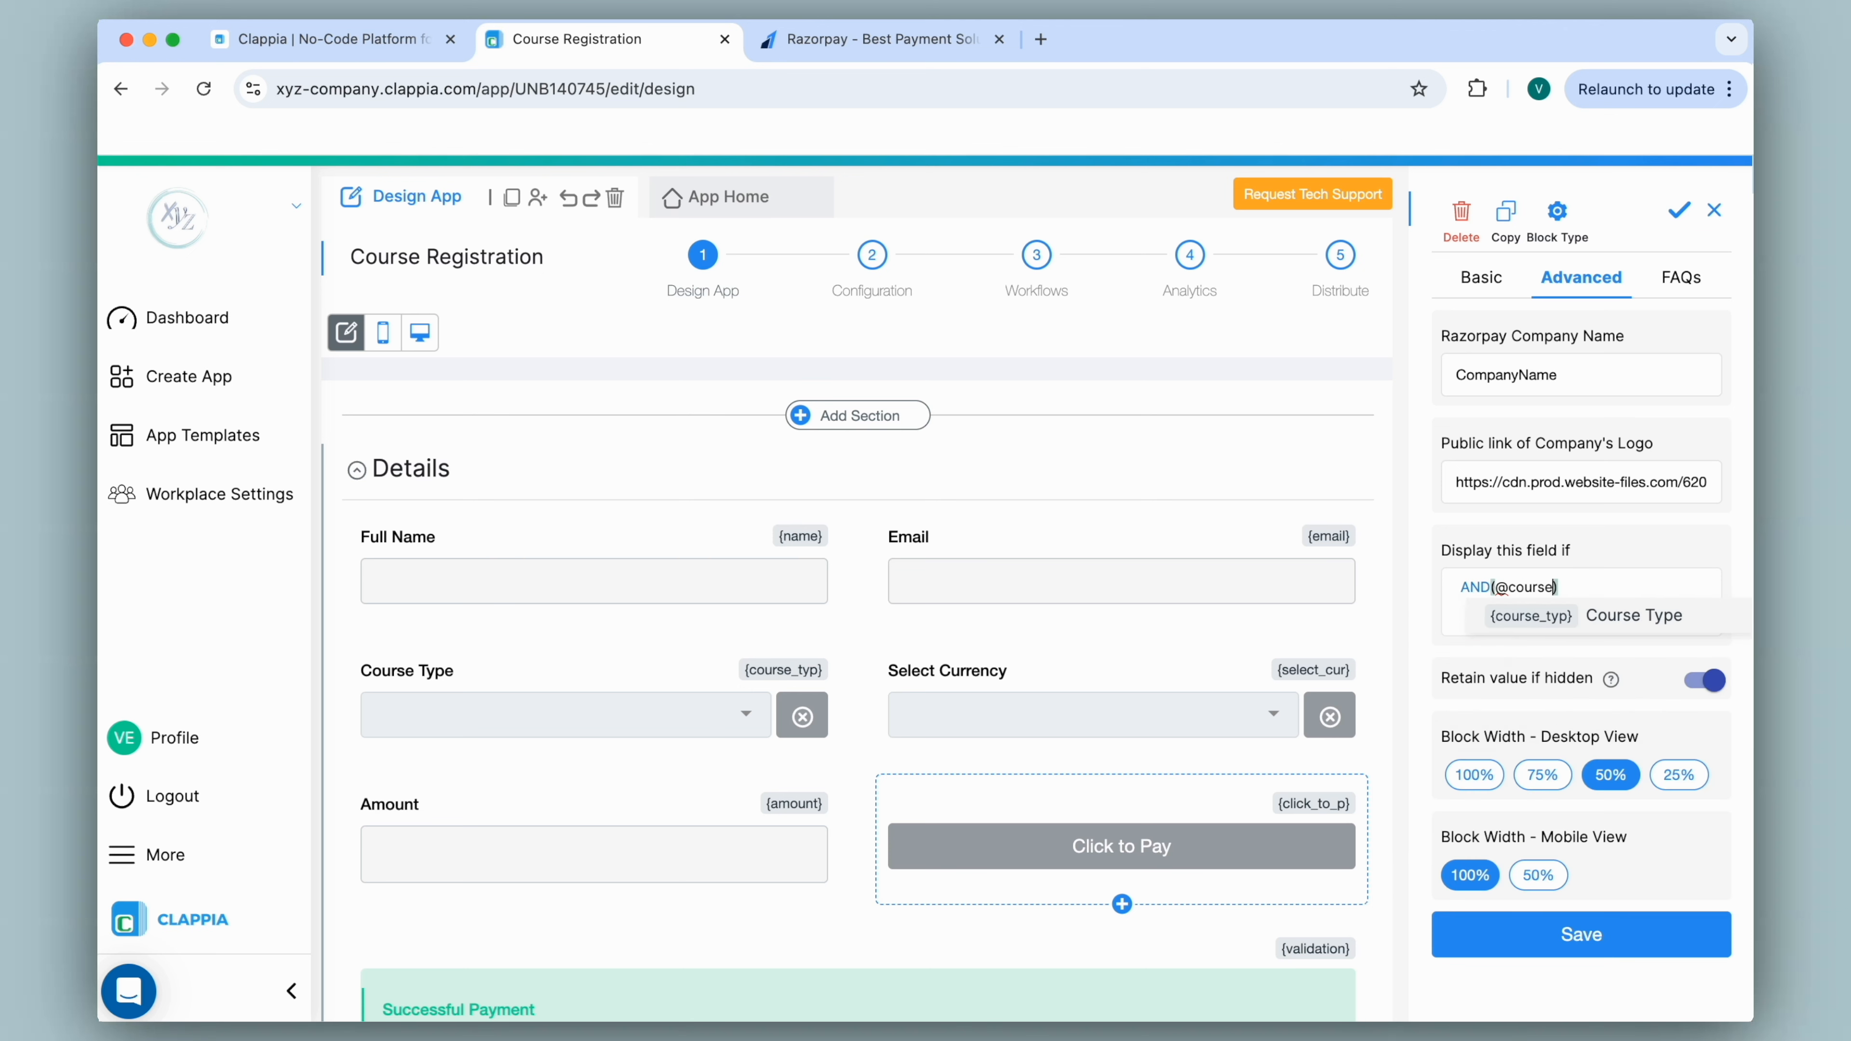
pyautogui.click(1523, 627)
pyautogui.write('<>""')
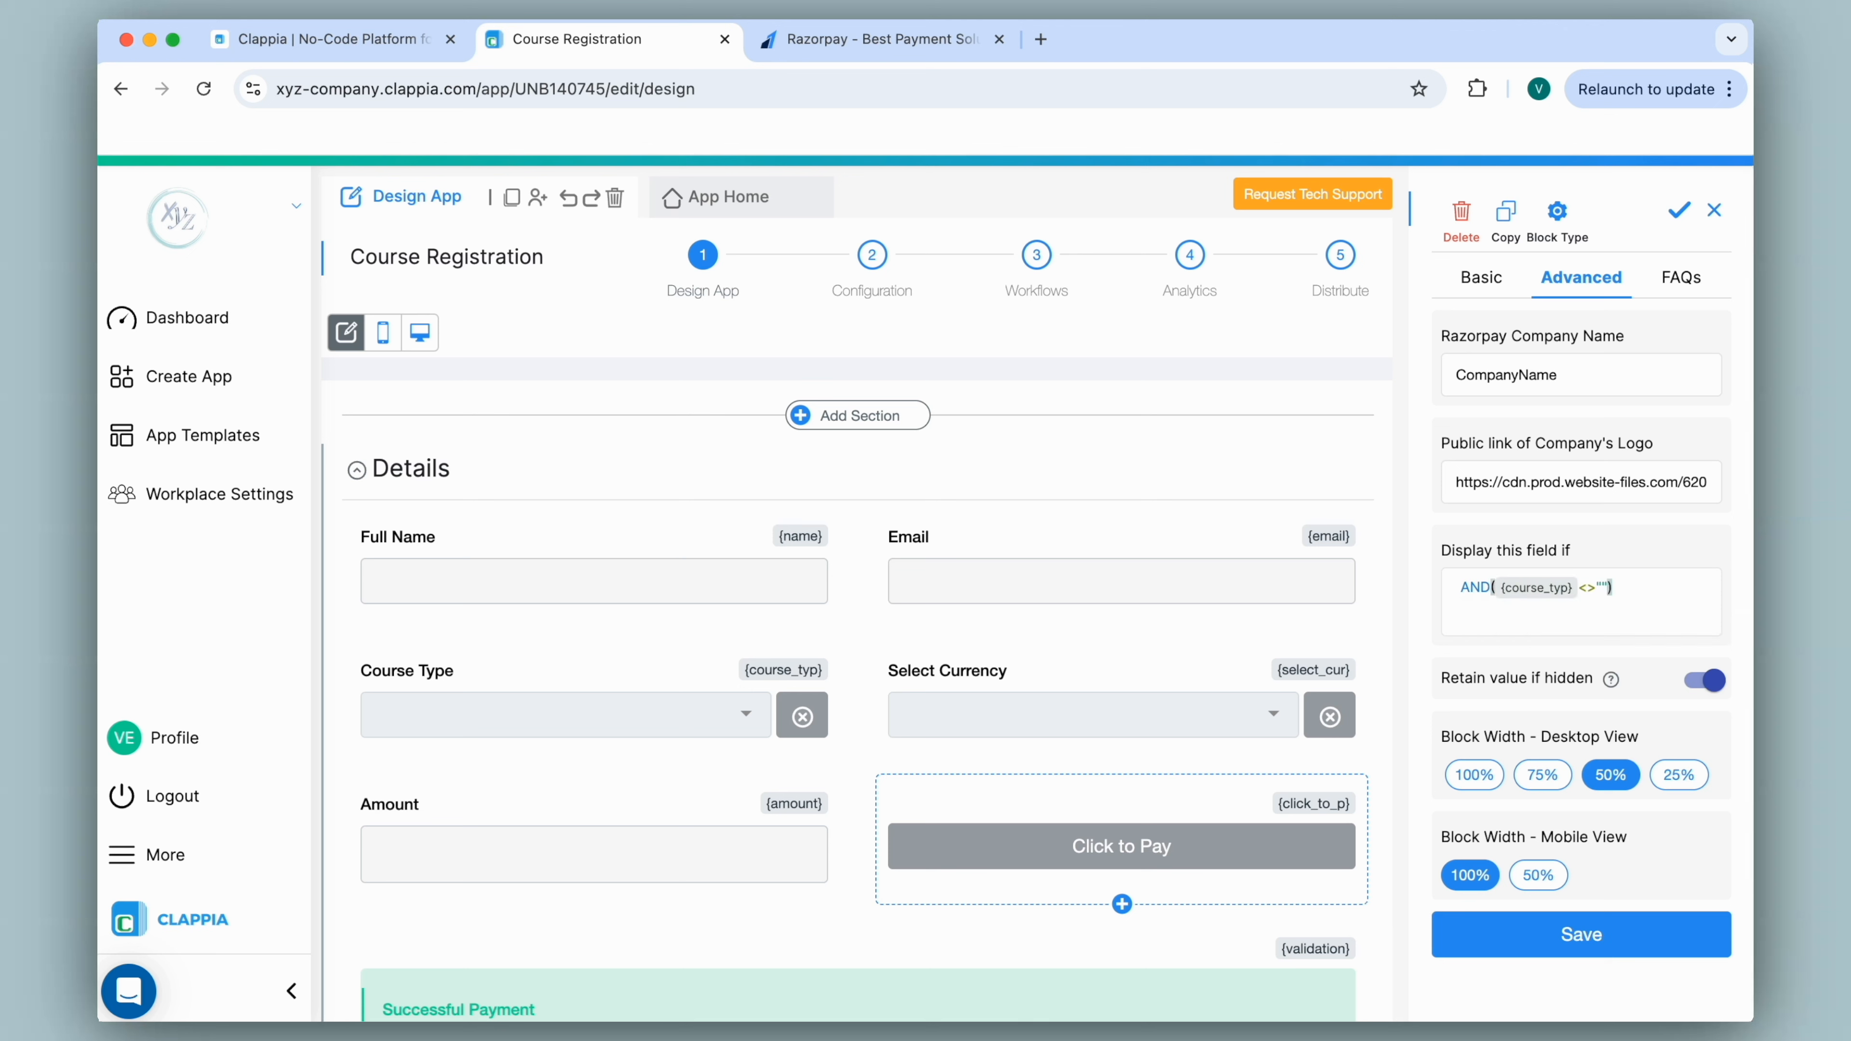
pyautogui.write(',')
pyautogui.write('@sele')
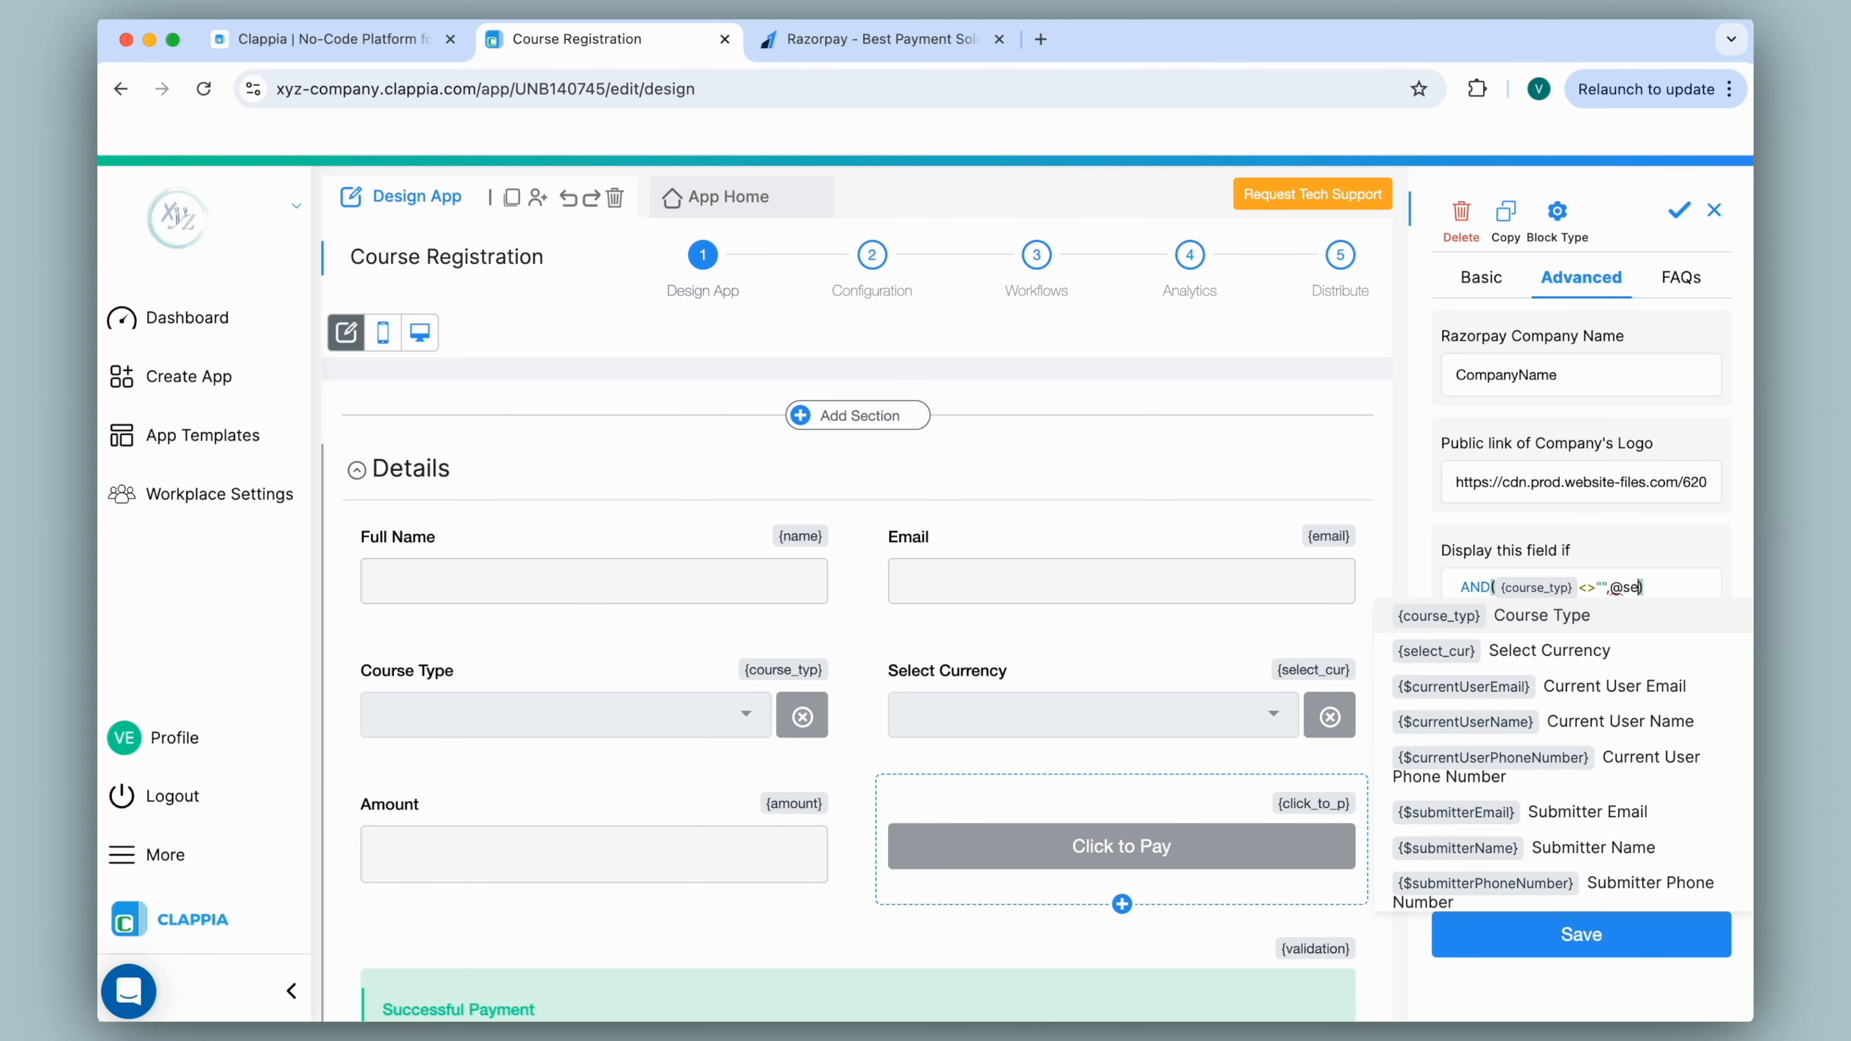
pyautogui.click(1524, 627)
pyautogui.write('<>""')
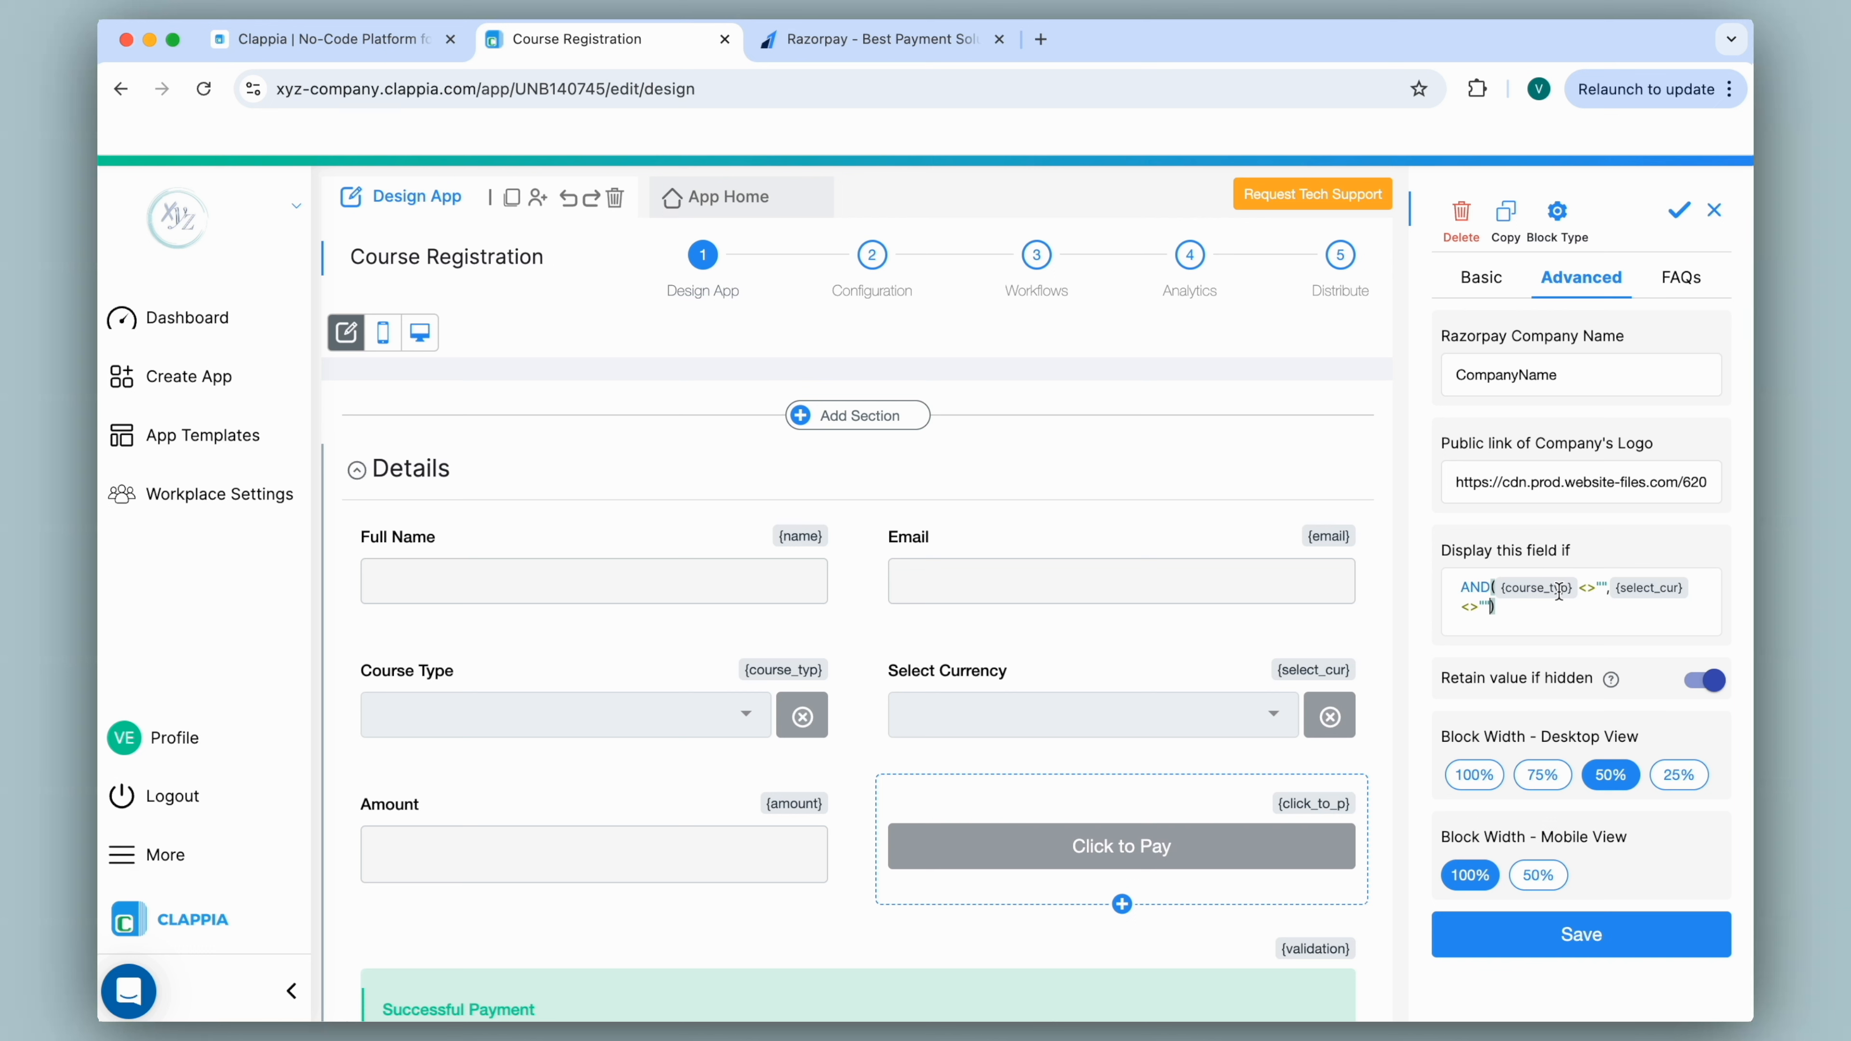
pyautogui.click(1604, 587)
pyautogui.write(',')
pyautogui.click(1536, 948)
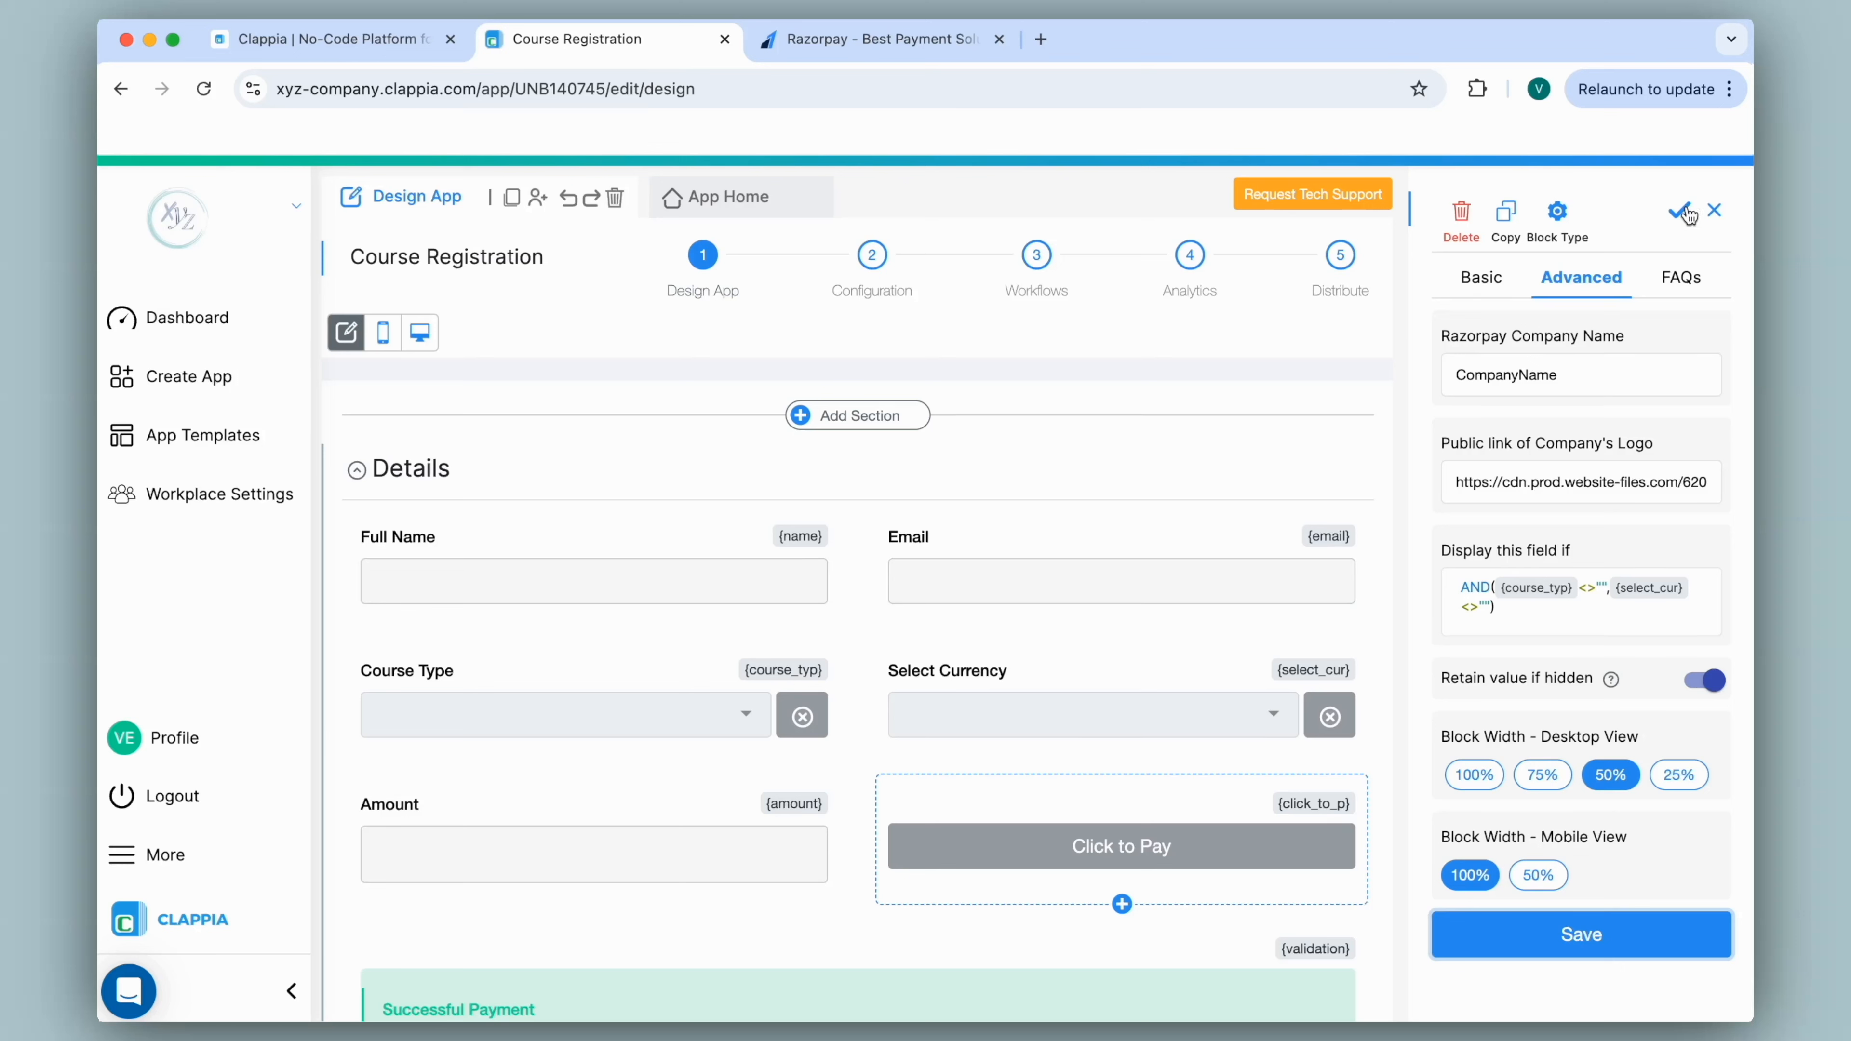
pyautogui.click(1481, 277)
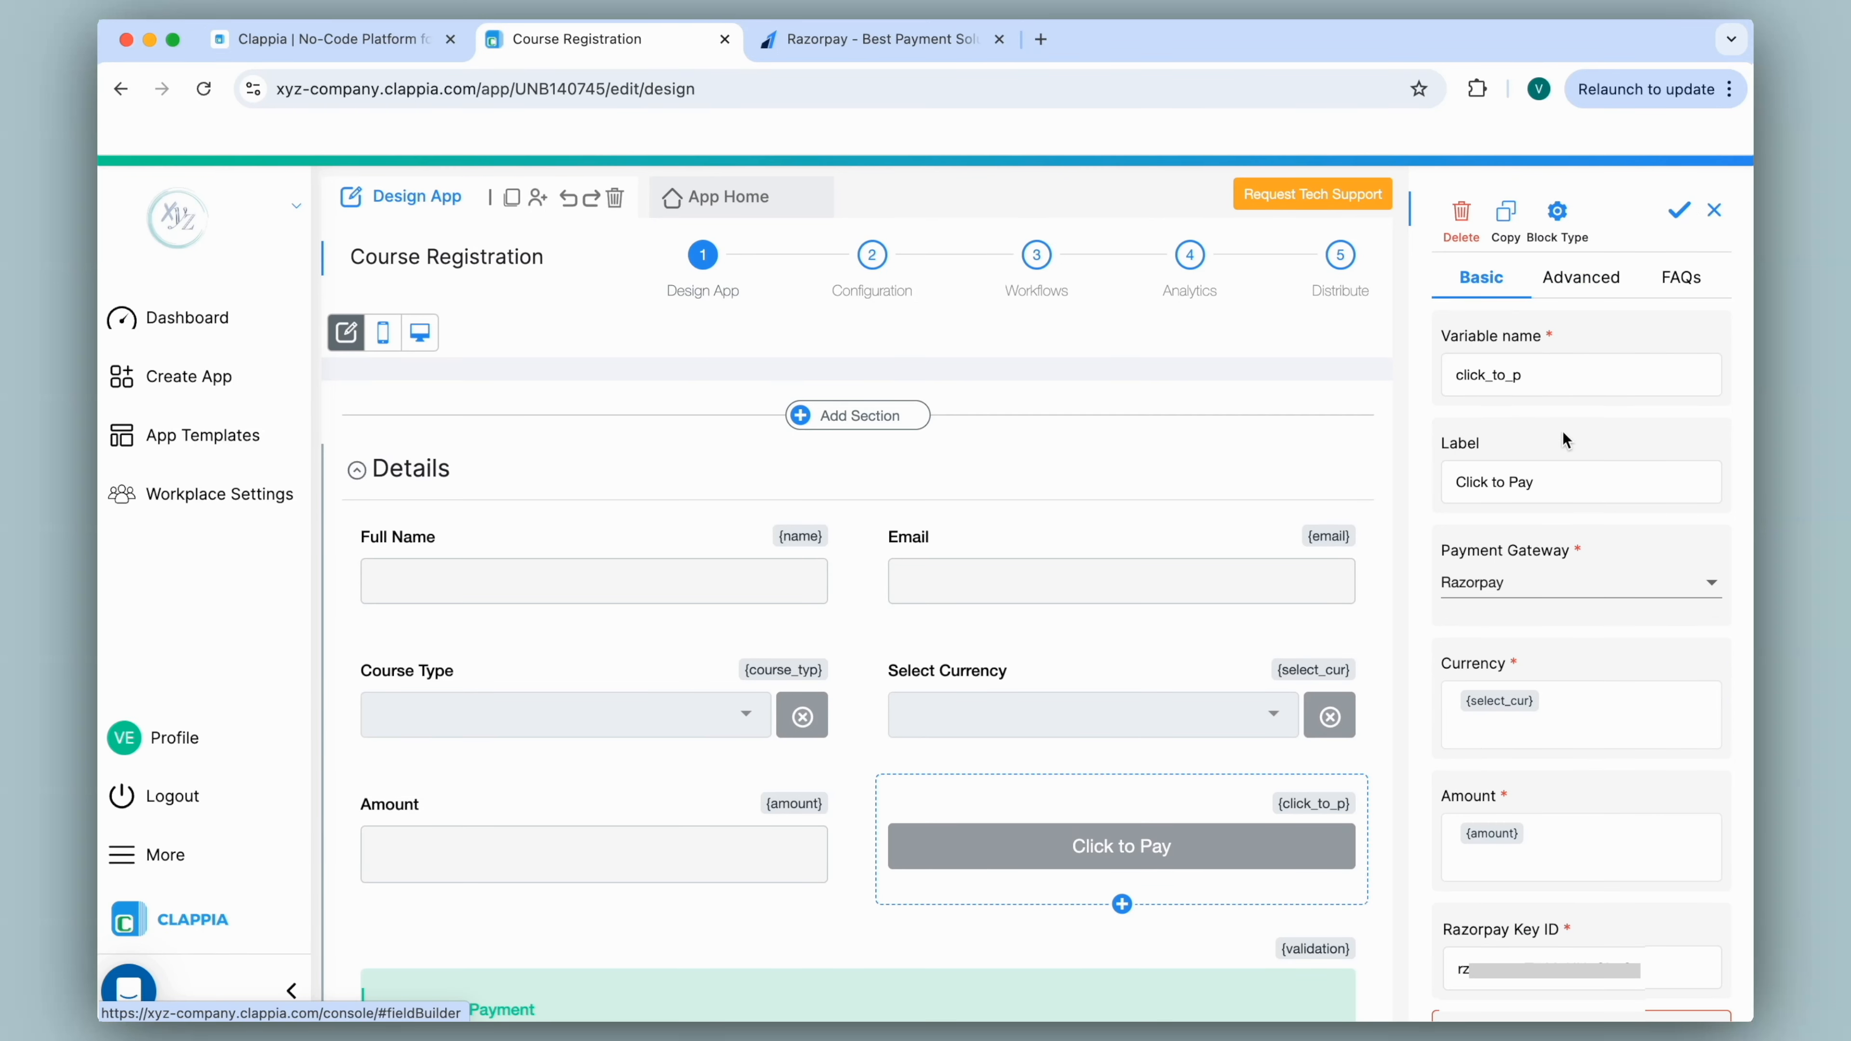
# Paste the Razorpay Key Secret into Click to Pay, save the block, and open App Home.
pyautogui.scroll(-3, 1494, 800)
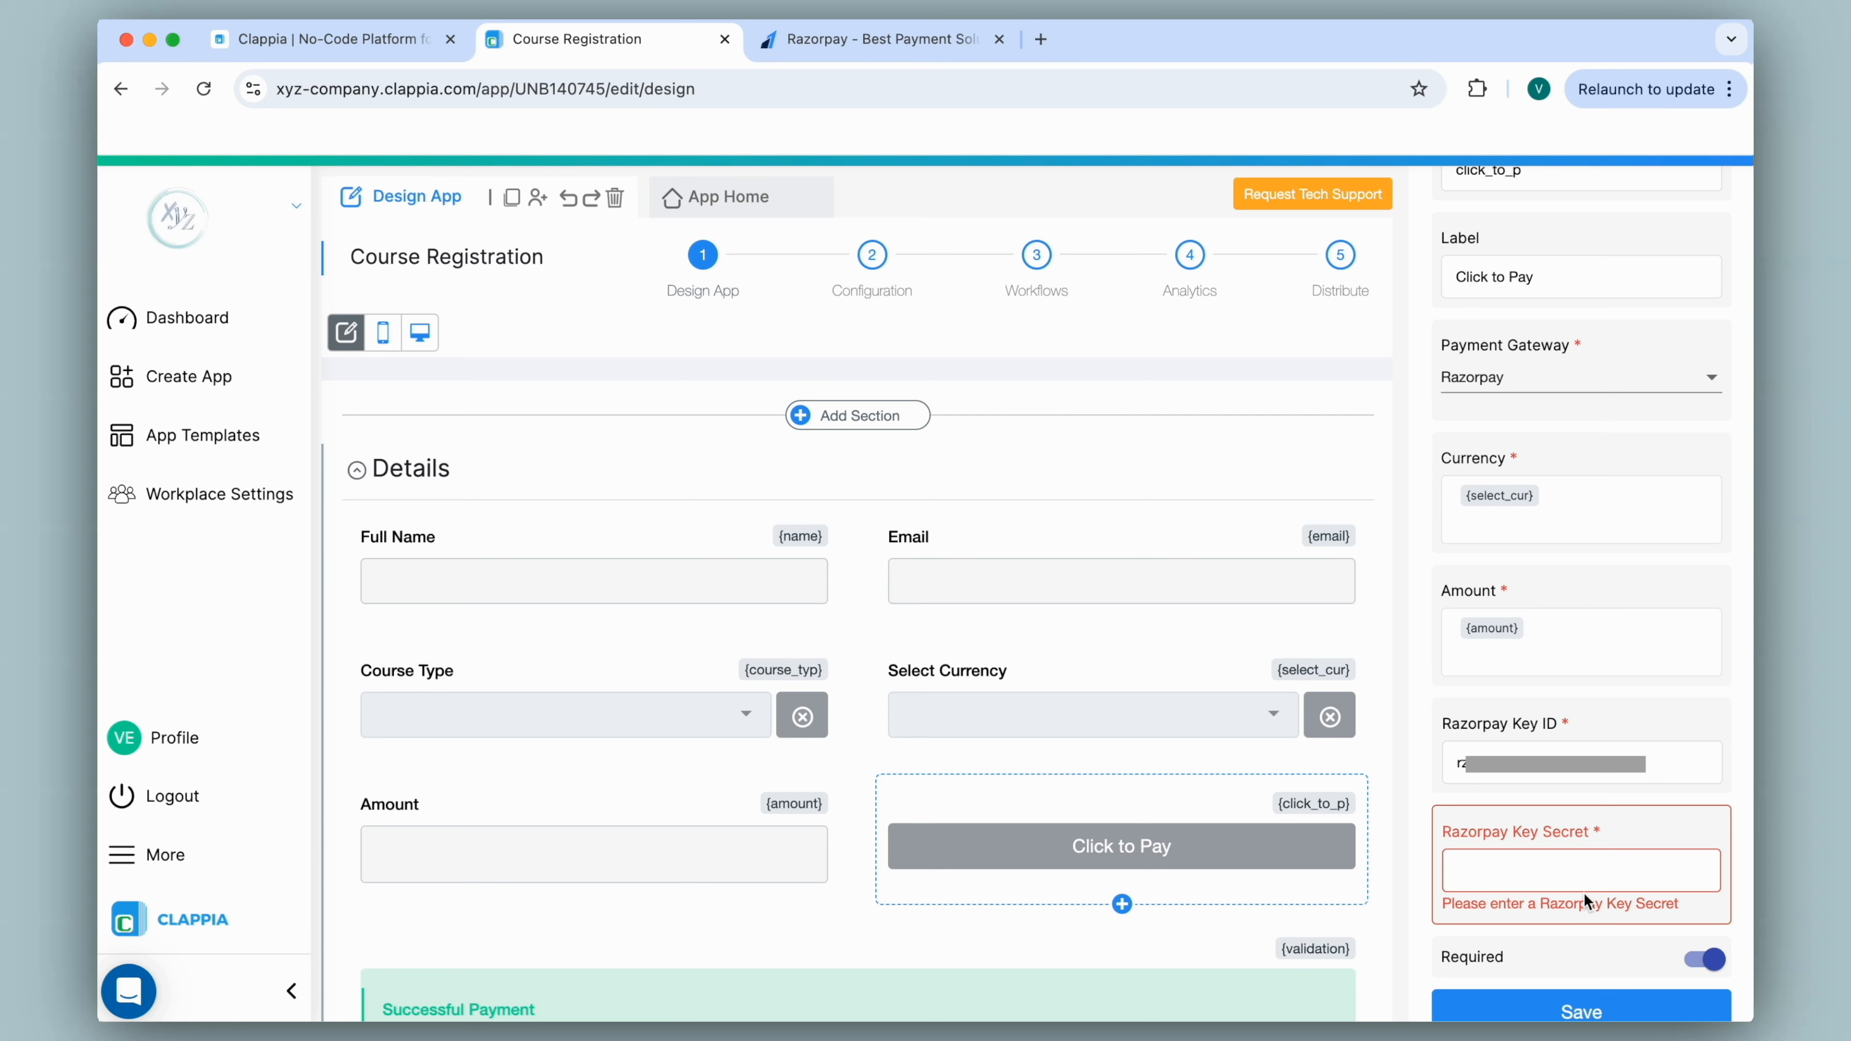
pyautogui.click(1585, 871)
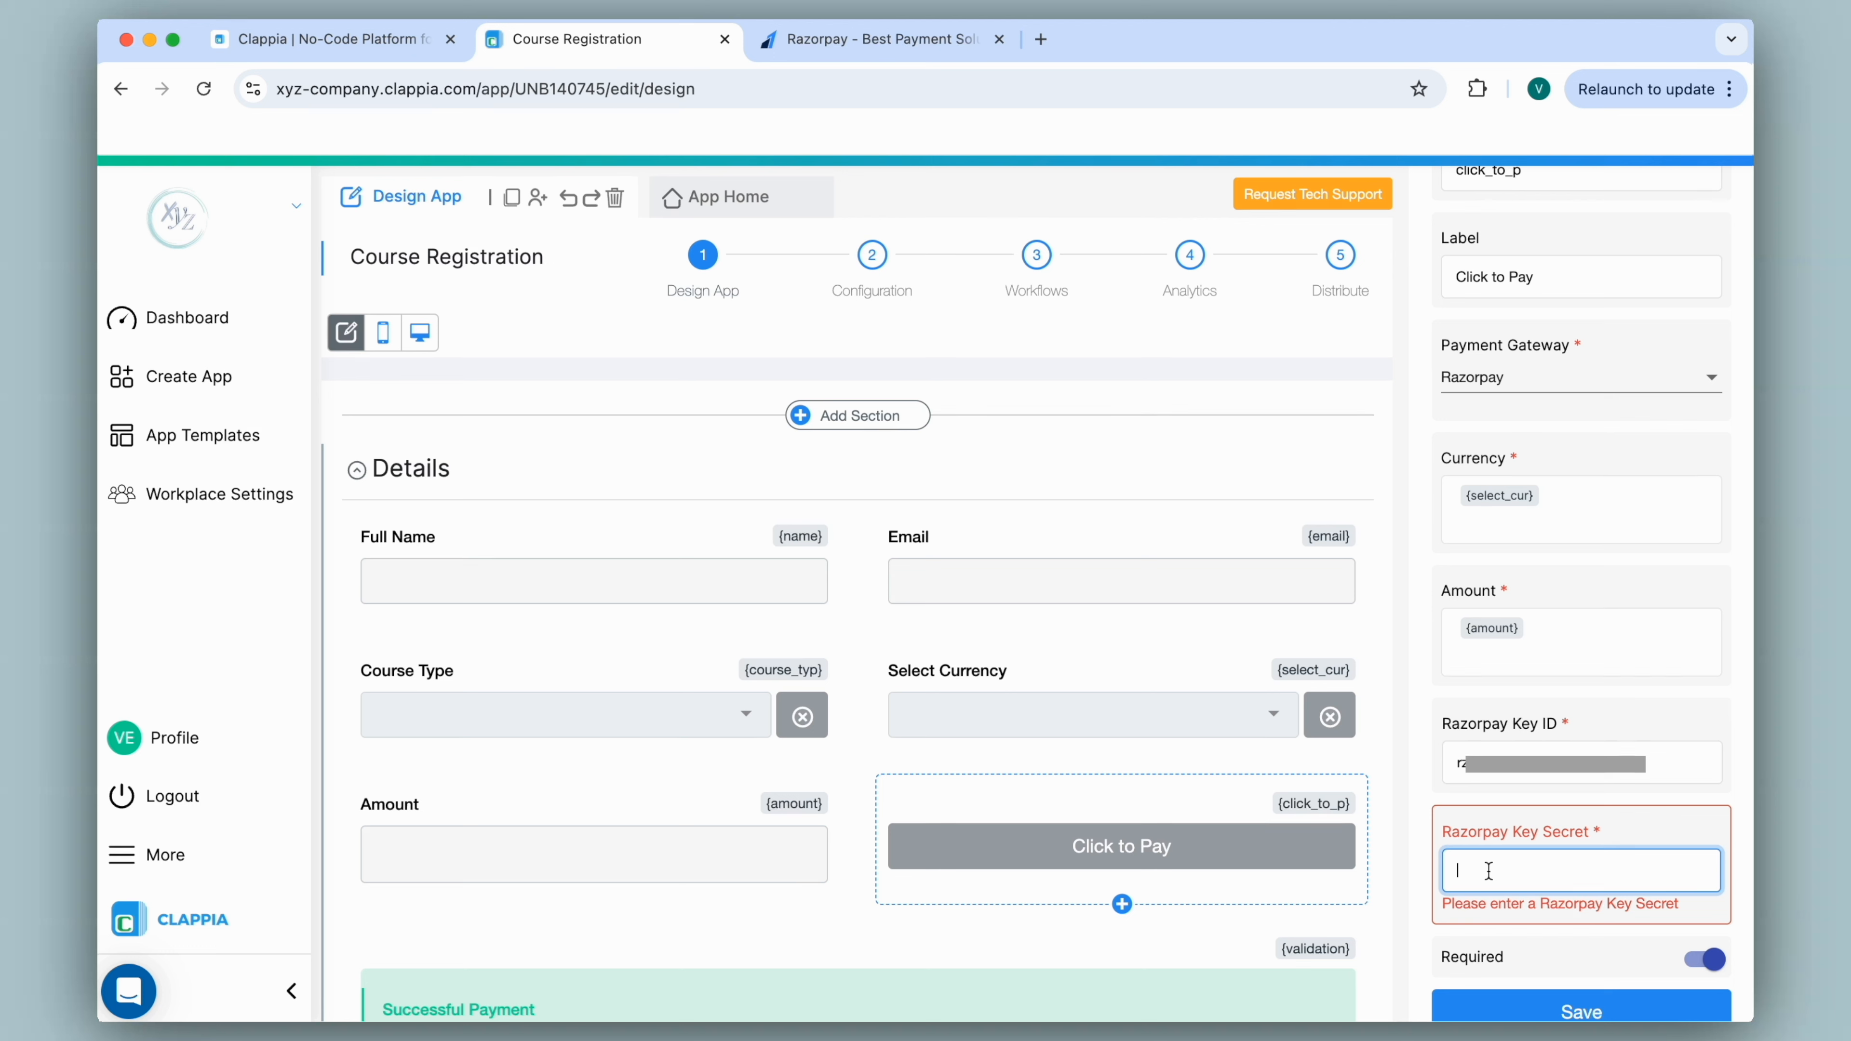
pyautogui.press('super+v')
pyautogui.click(1587, 991)
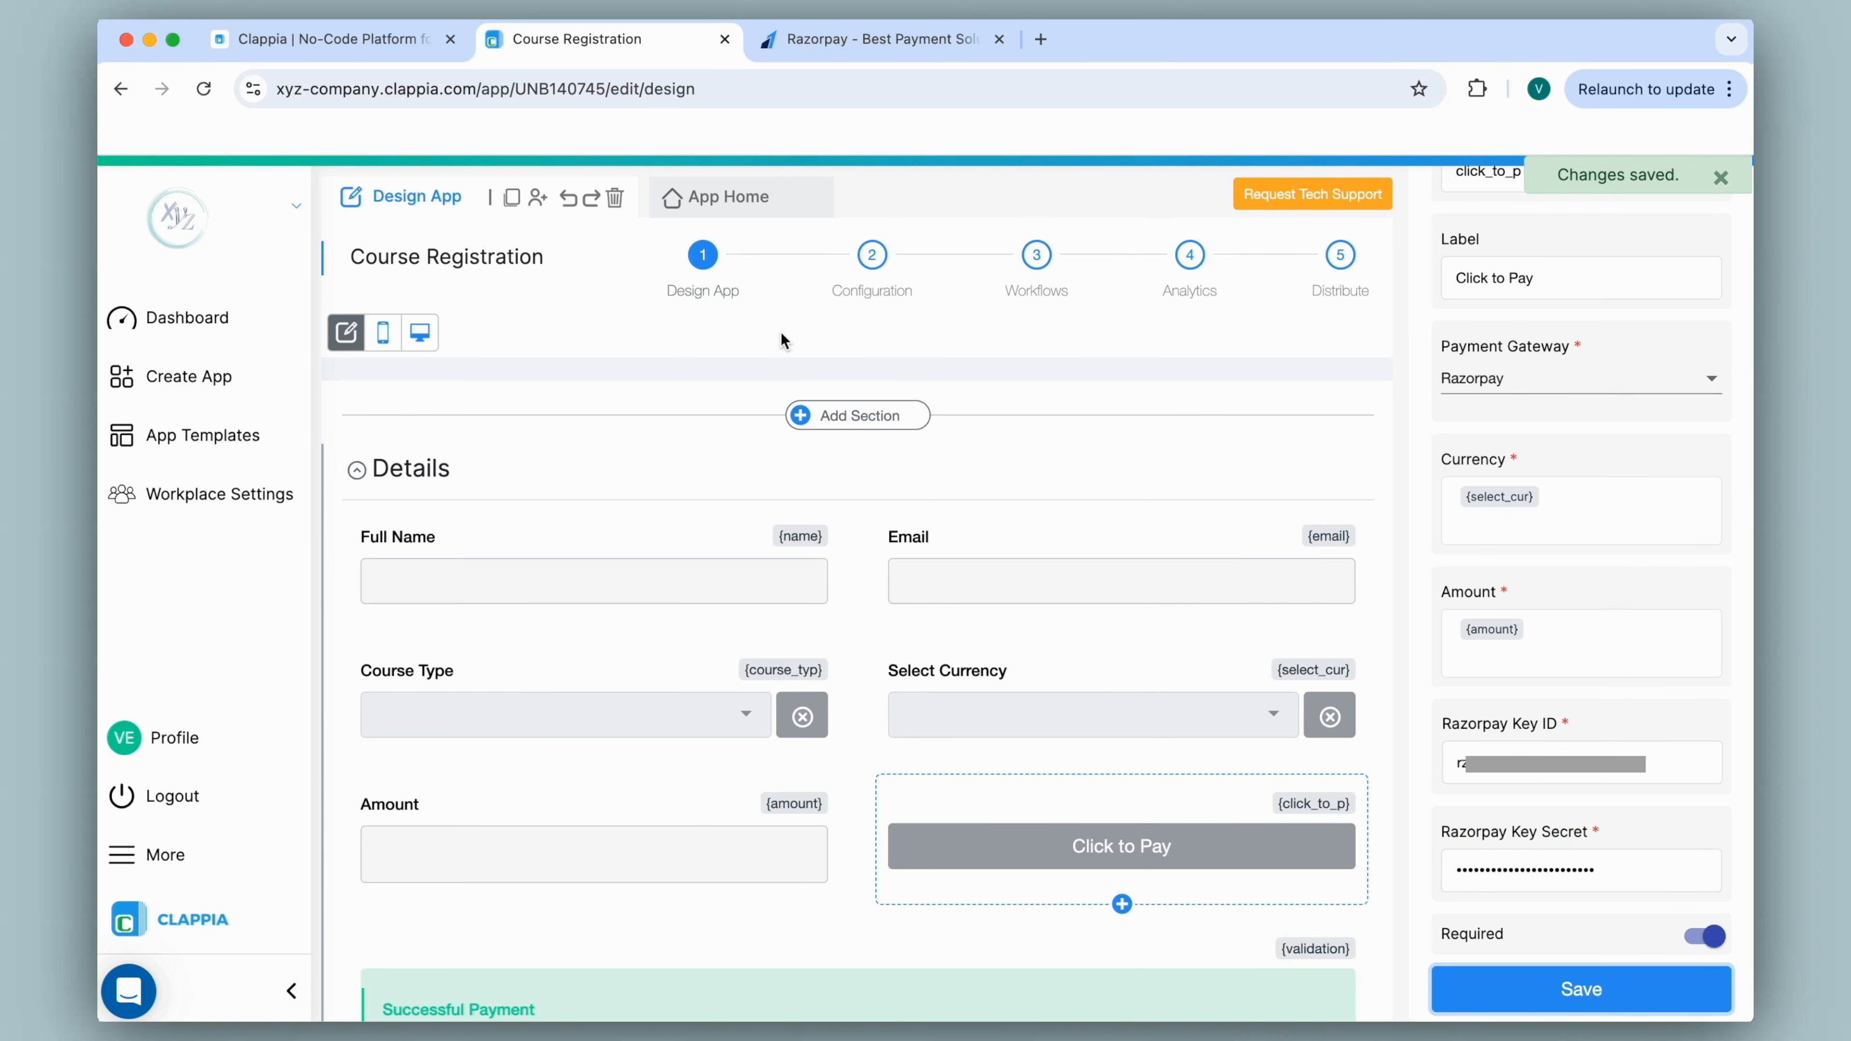
pyautogui.click(732, 197)
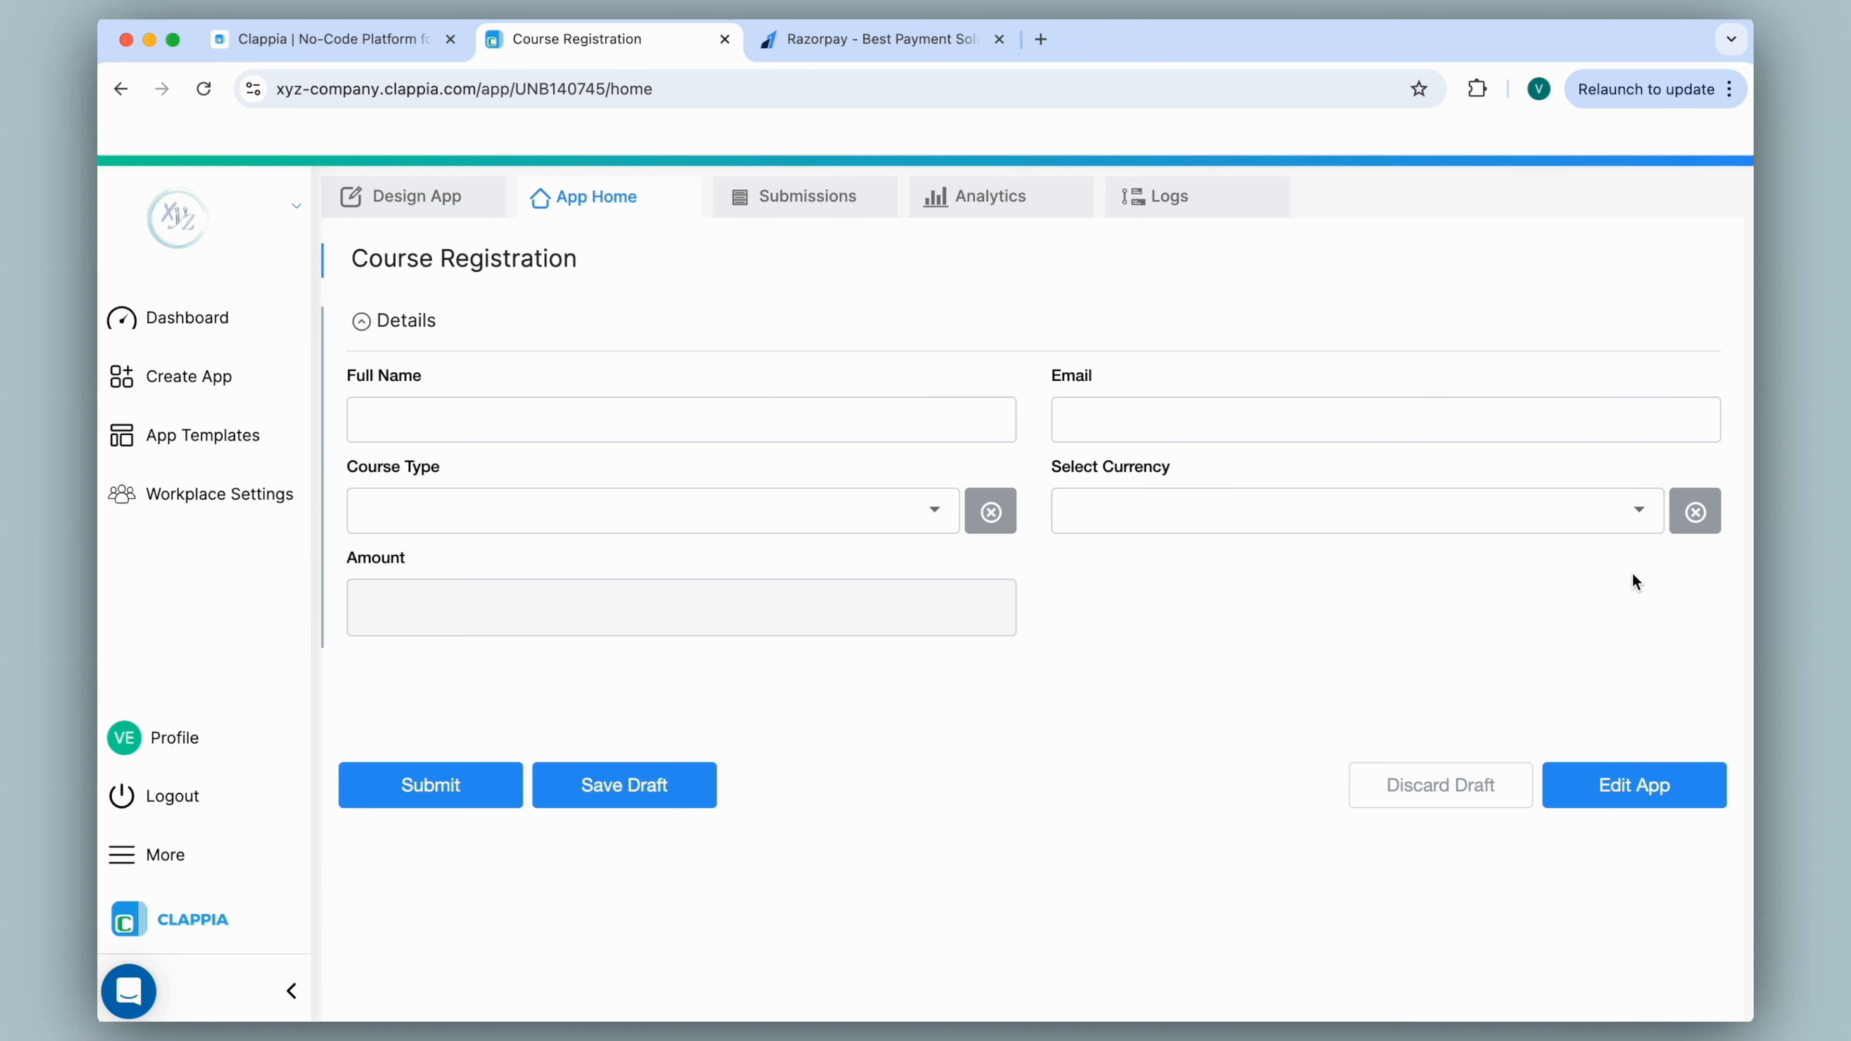
# Test Beginner with USD, checking Amount 6 and Click to Pay, then return to Design App.
pyautogui.click(924, 519)
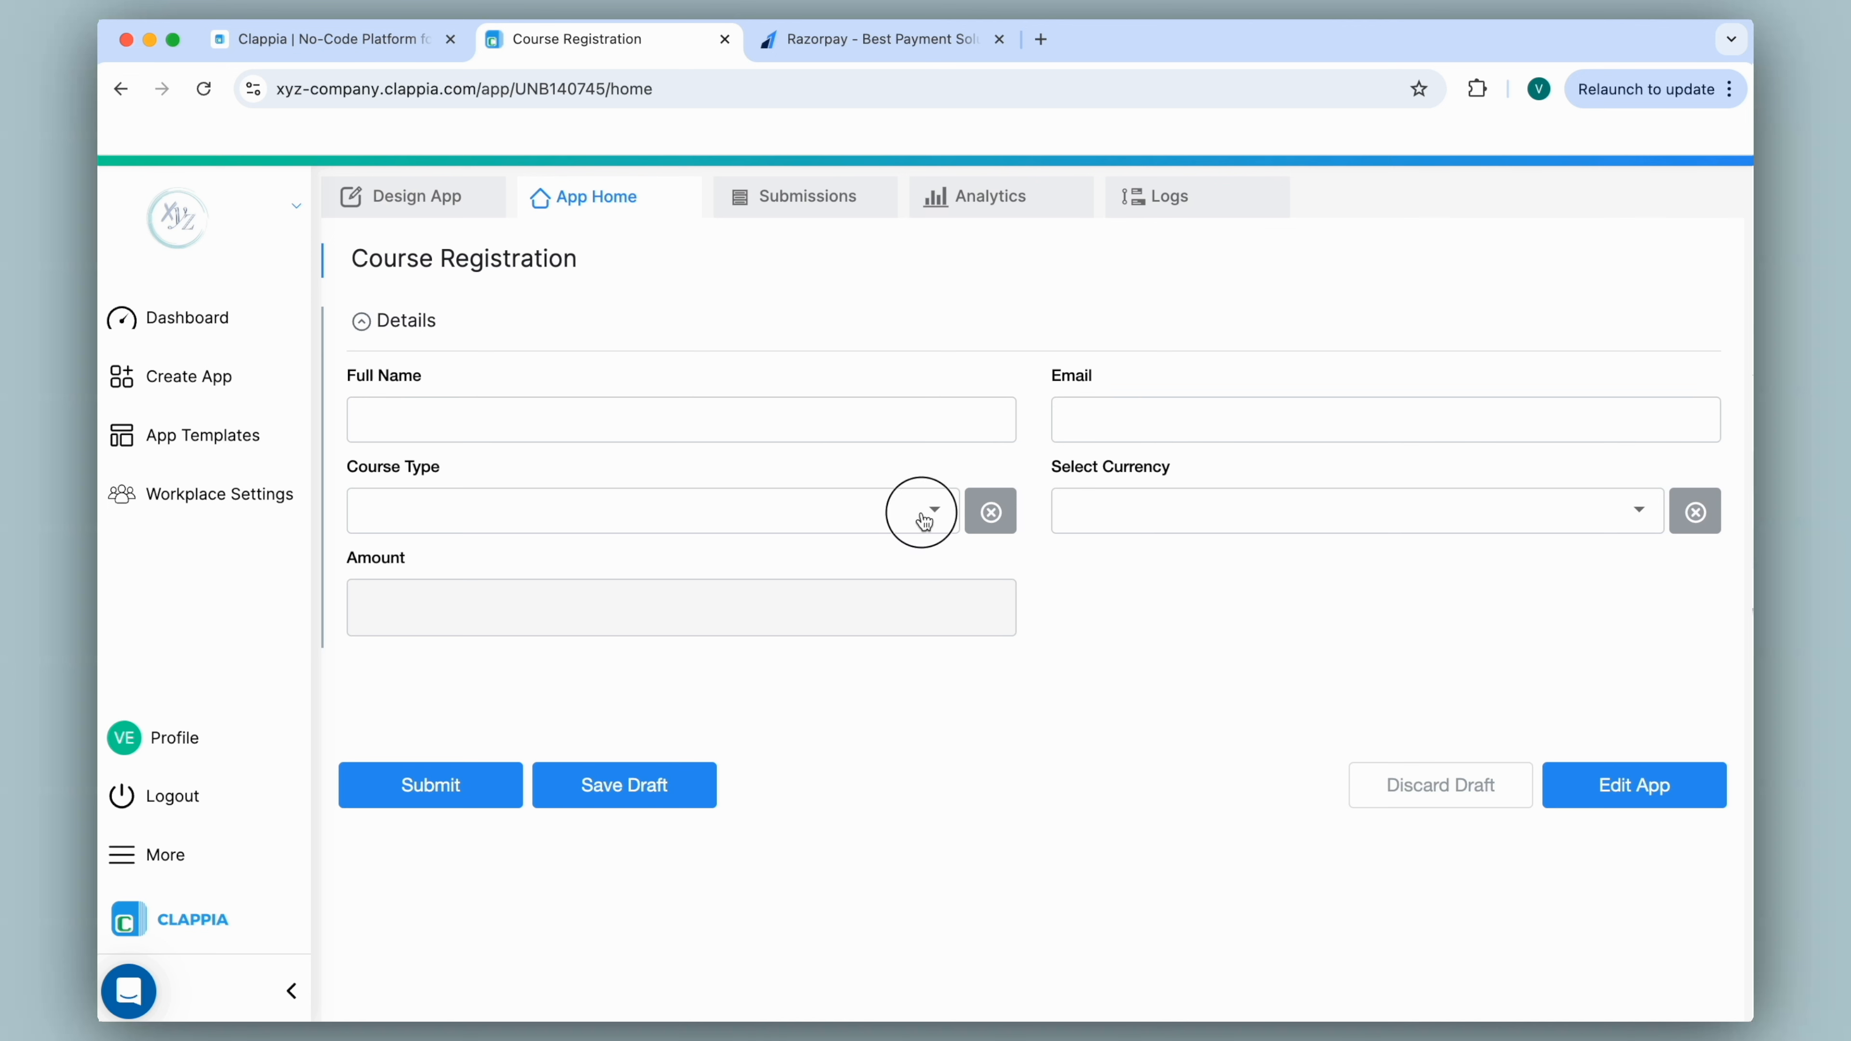
pyautogui.click(875, 579)
pyautogui.click(1153, 504)
pyautogui.click(1107, 620)
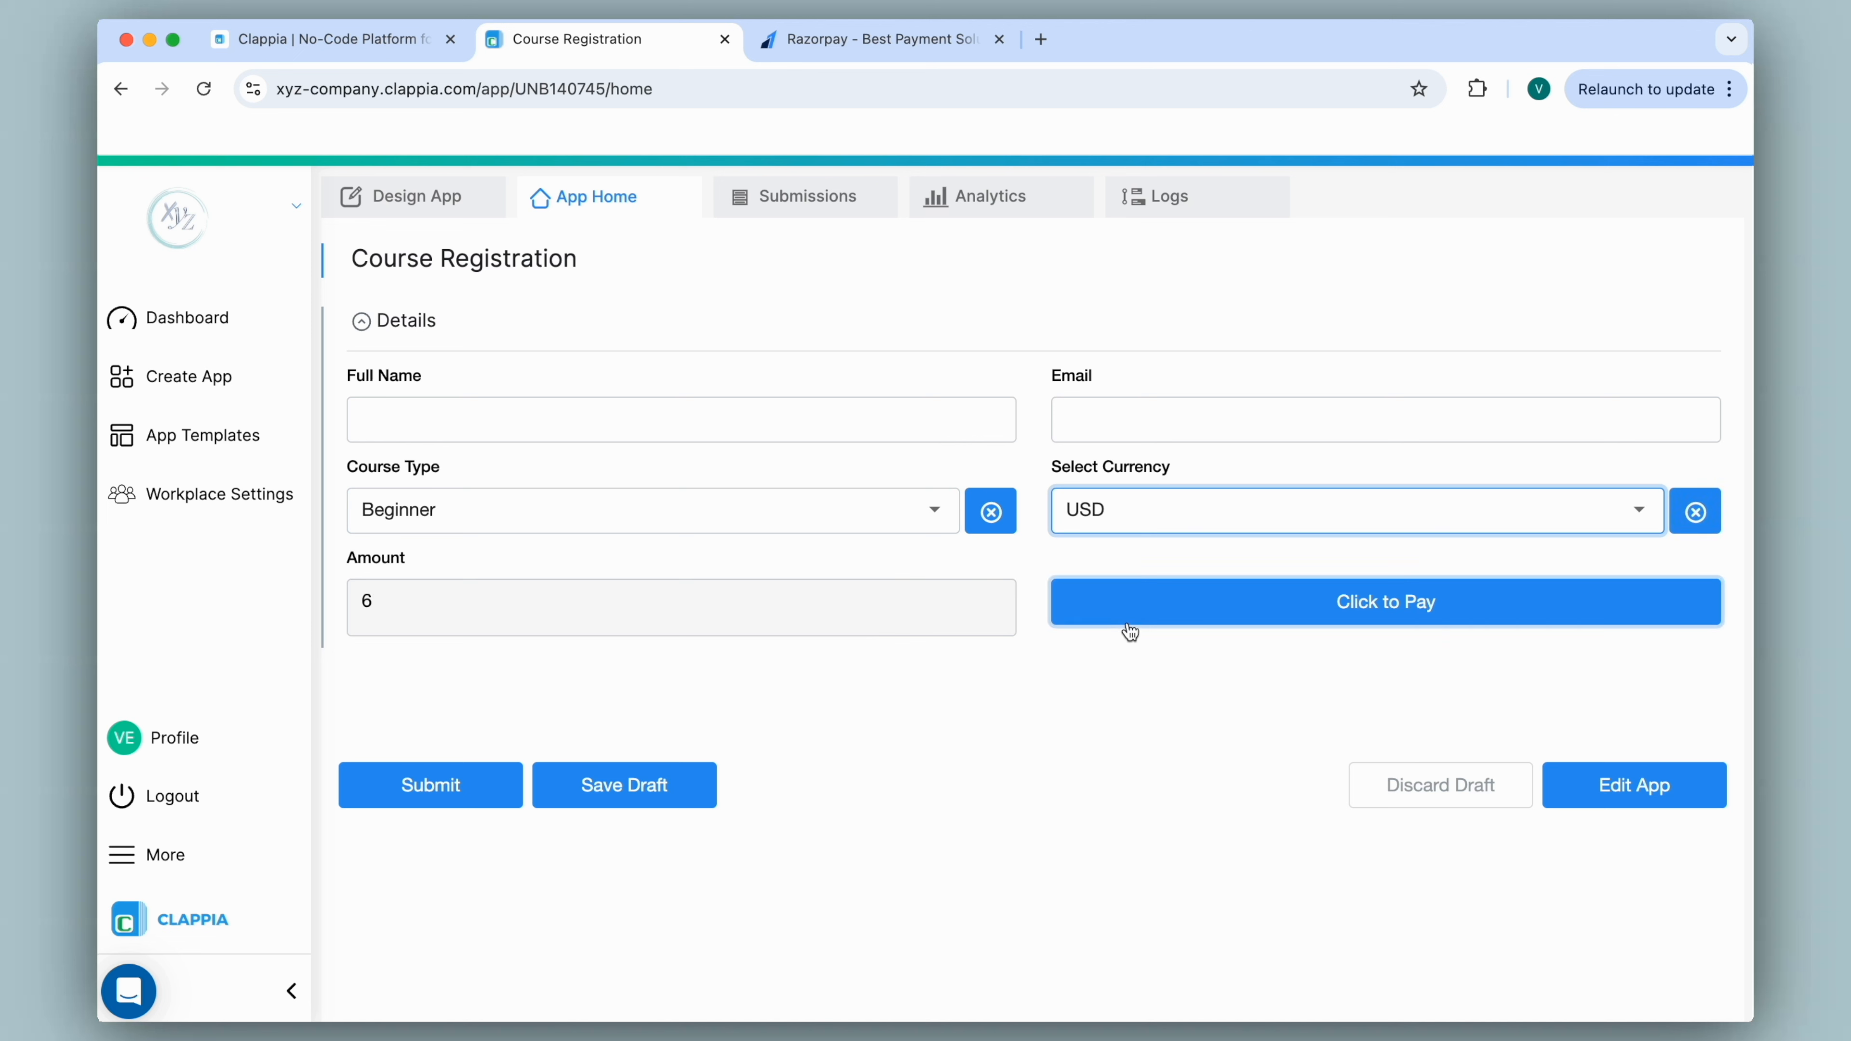
pyautogui.click(1294, 596)
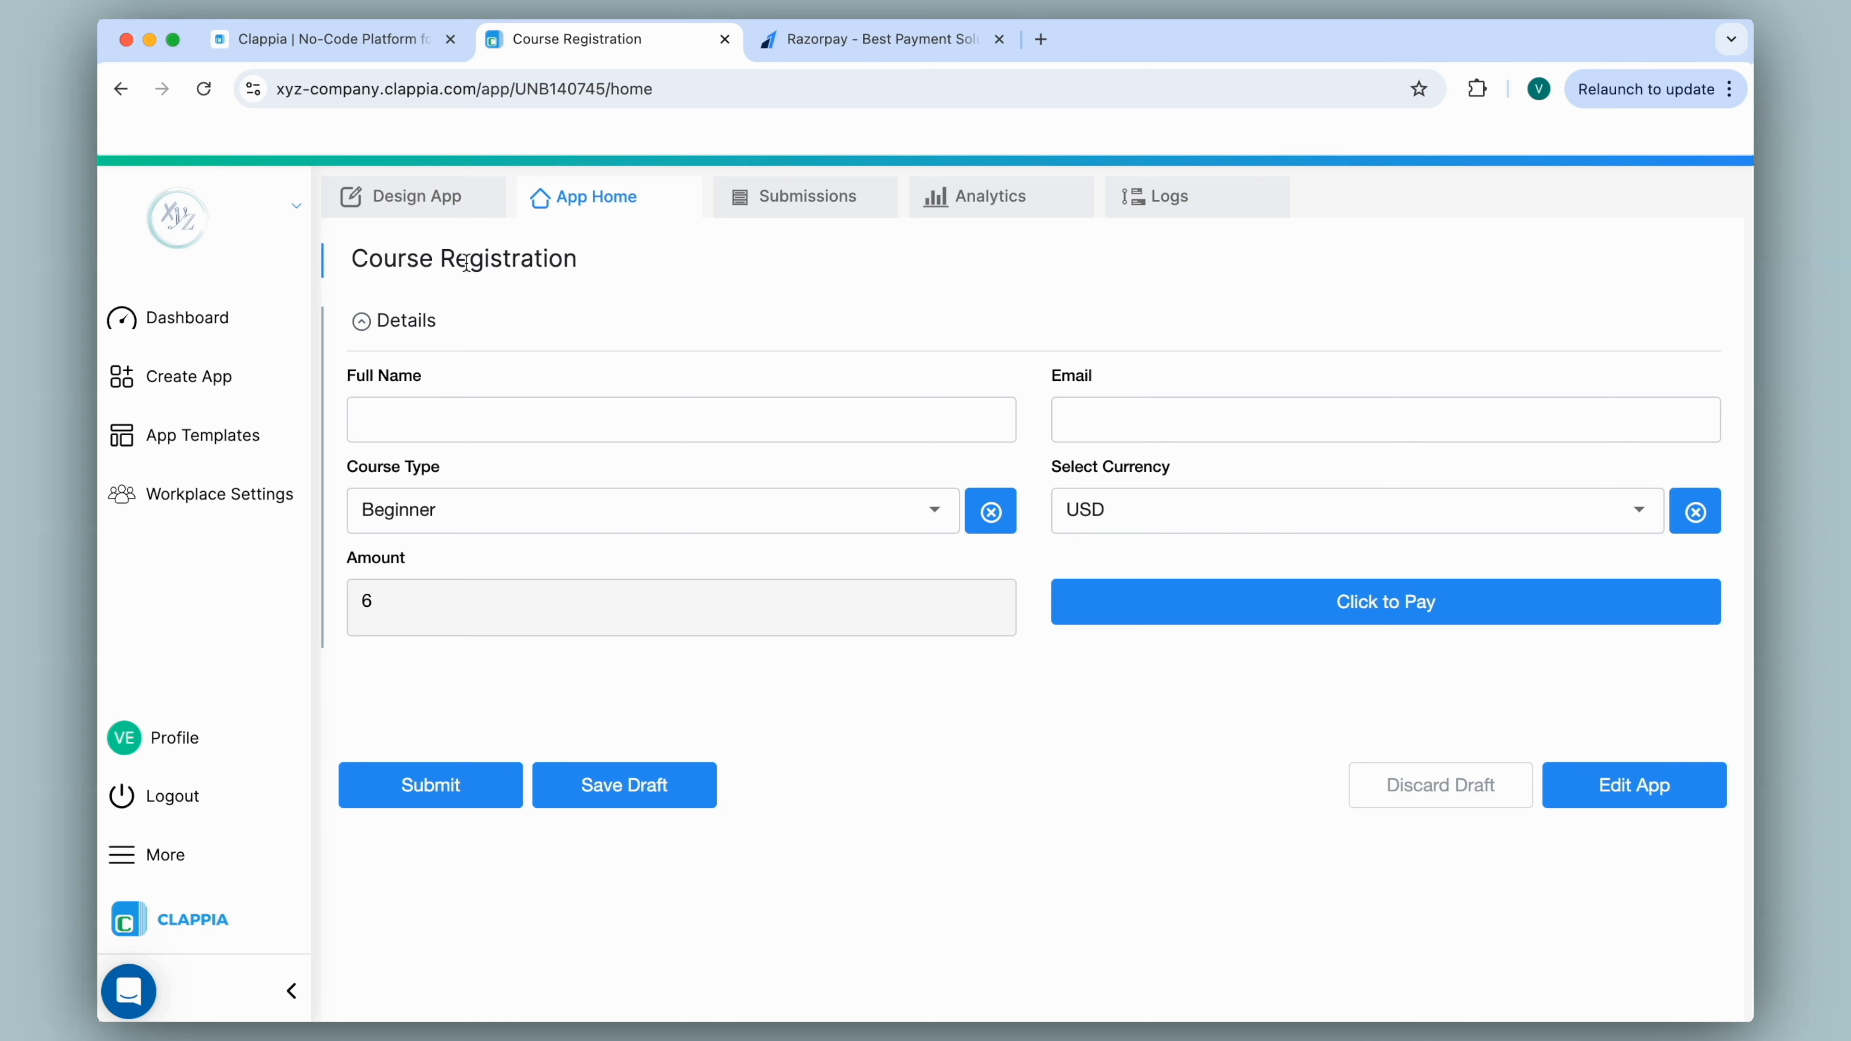
pyautogui.click(405, 197)
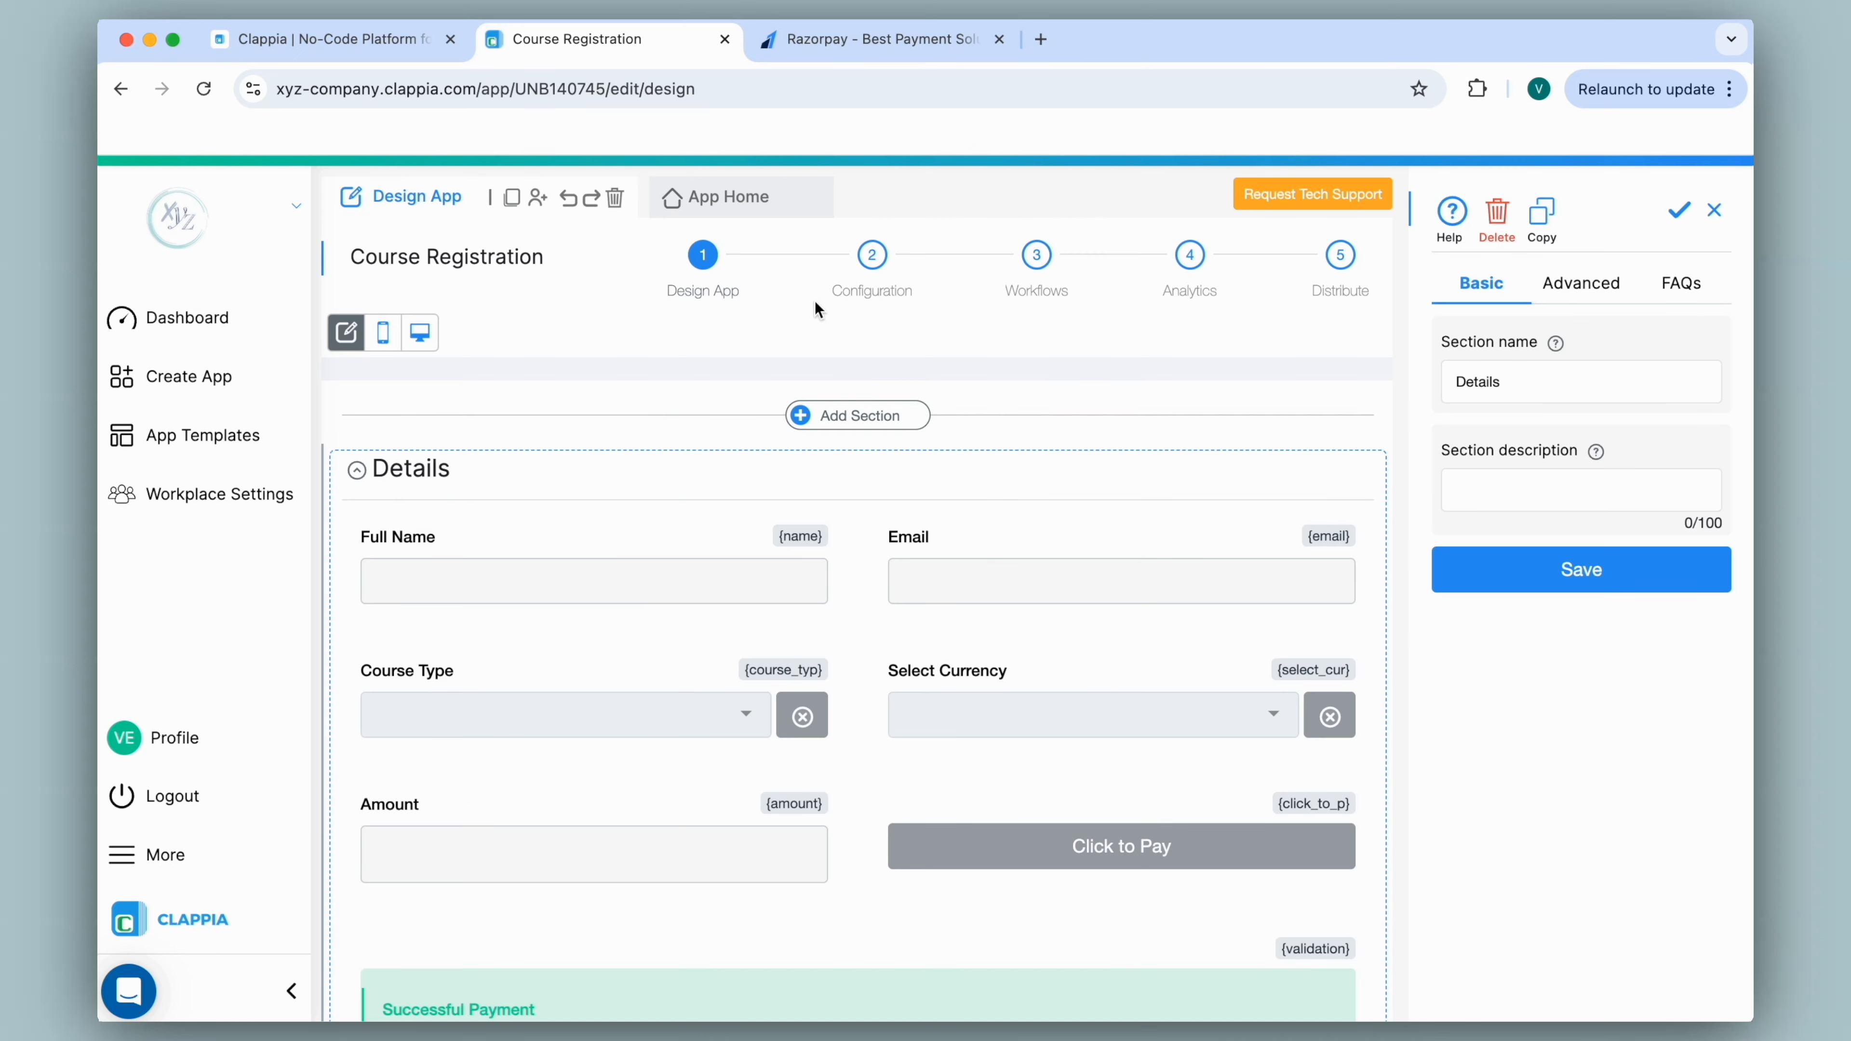
# Add an Email step after Start in the app's workflow.
pyautogui.click(1040, 260)
pyautogui.click(873, 580)
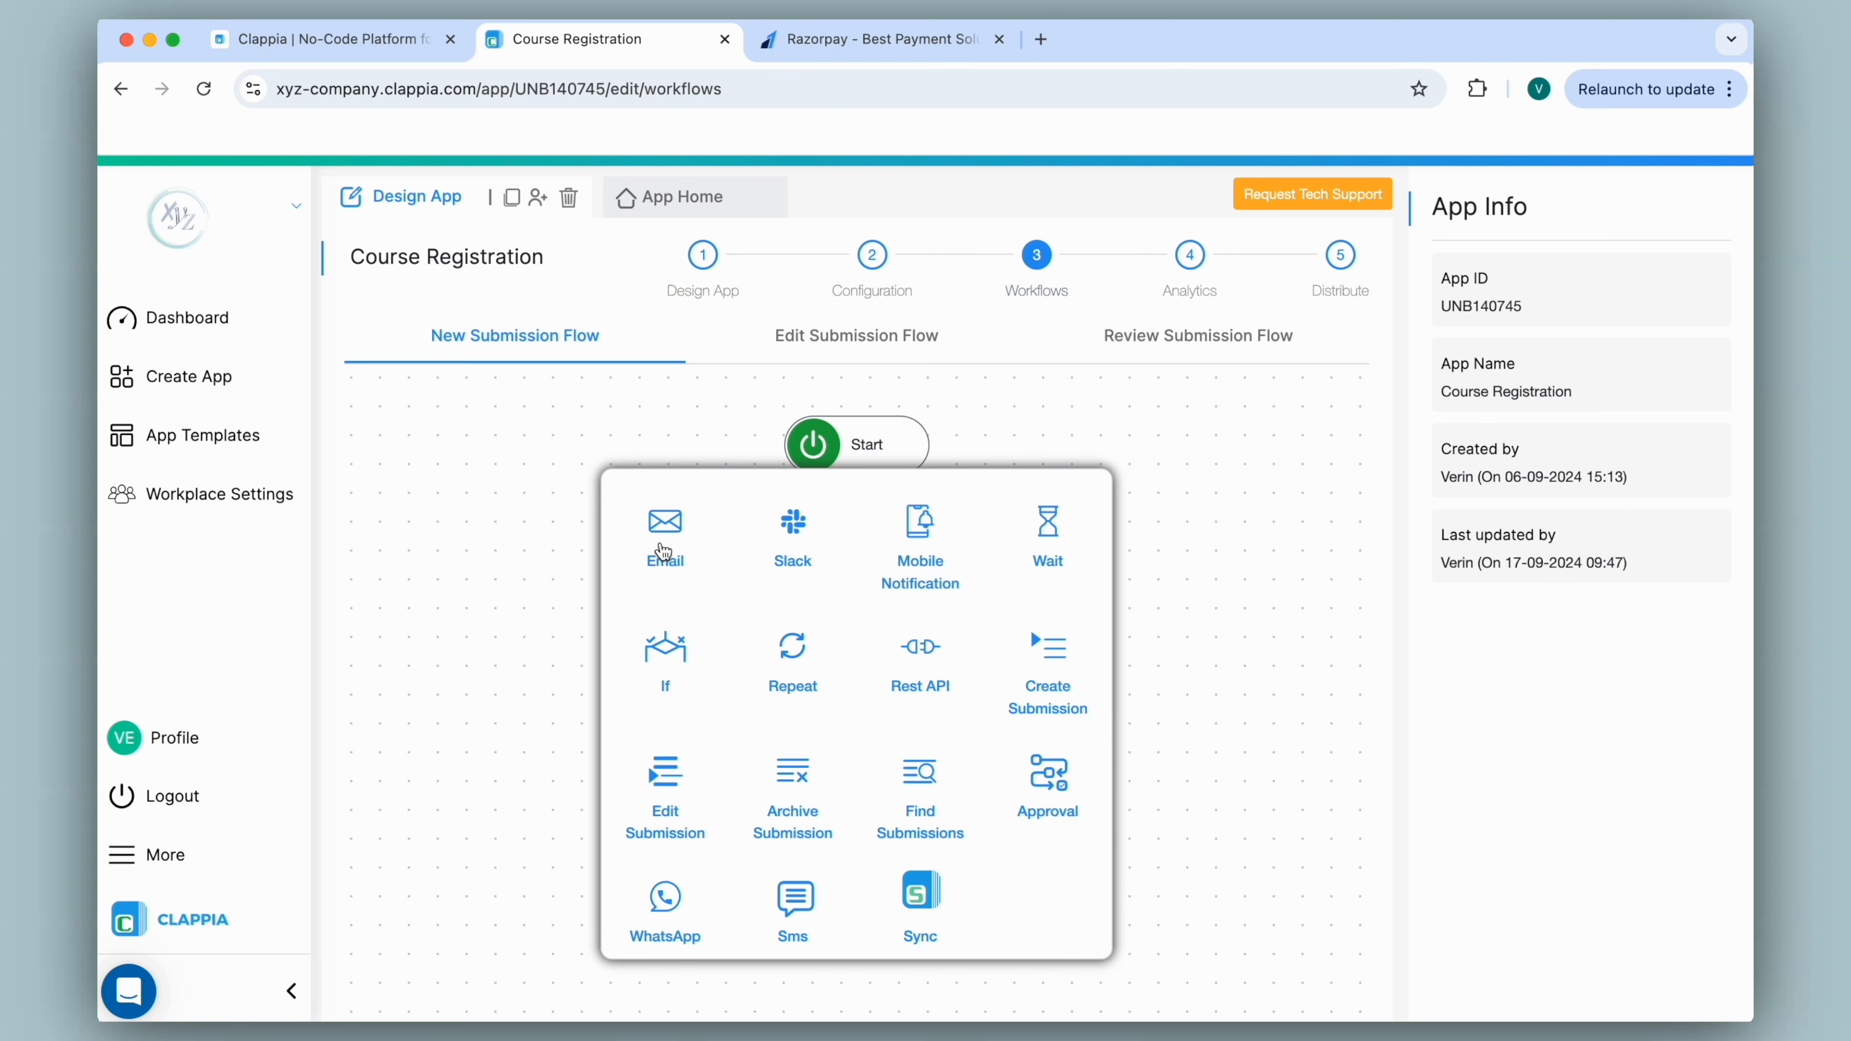
pyautogui.click(660, 538)
pyautogui.moveTo(885, 599)
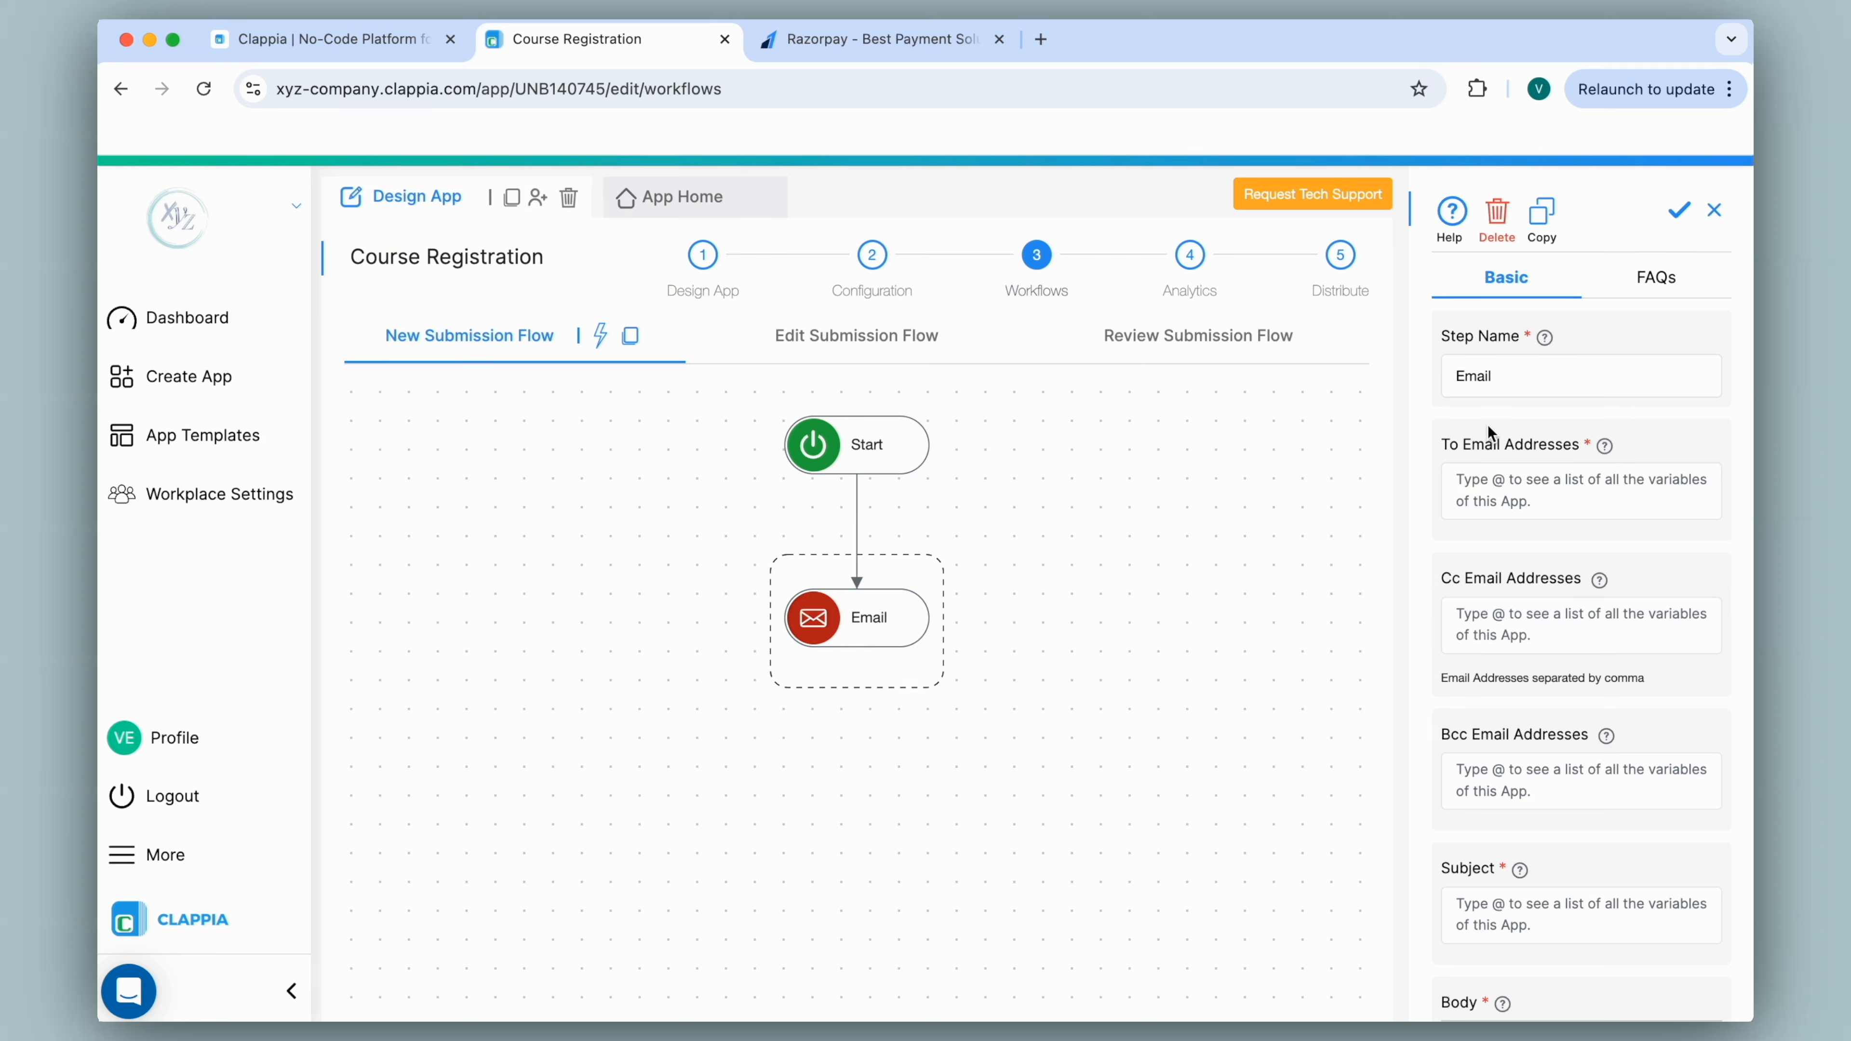
# Address the email to the {email} field with subject 'Successful Payment'.
pyautogui.click(1503, 486)
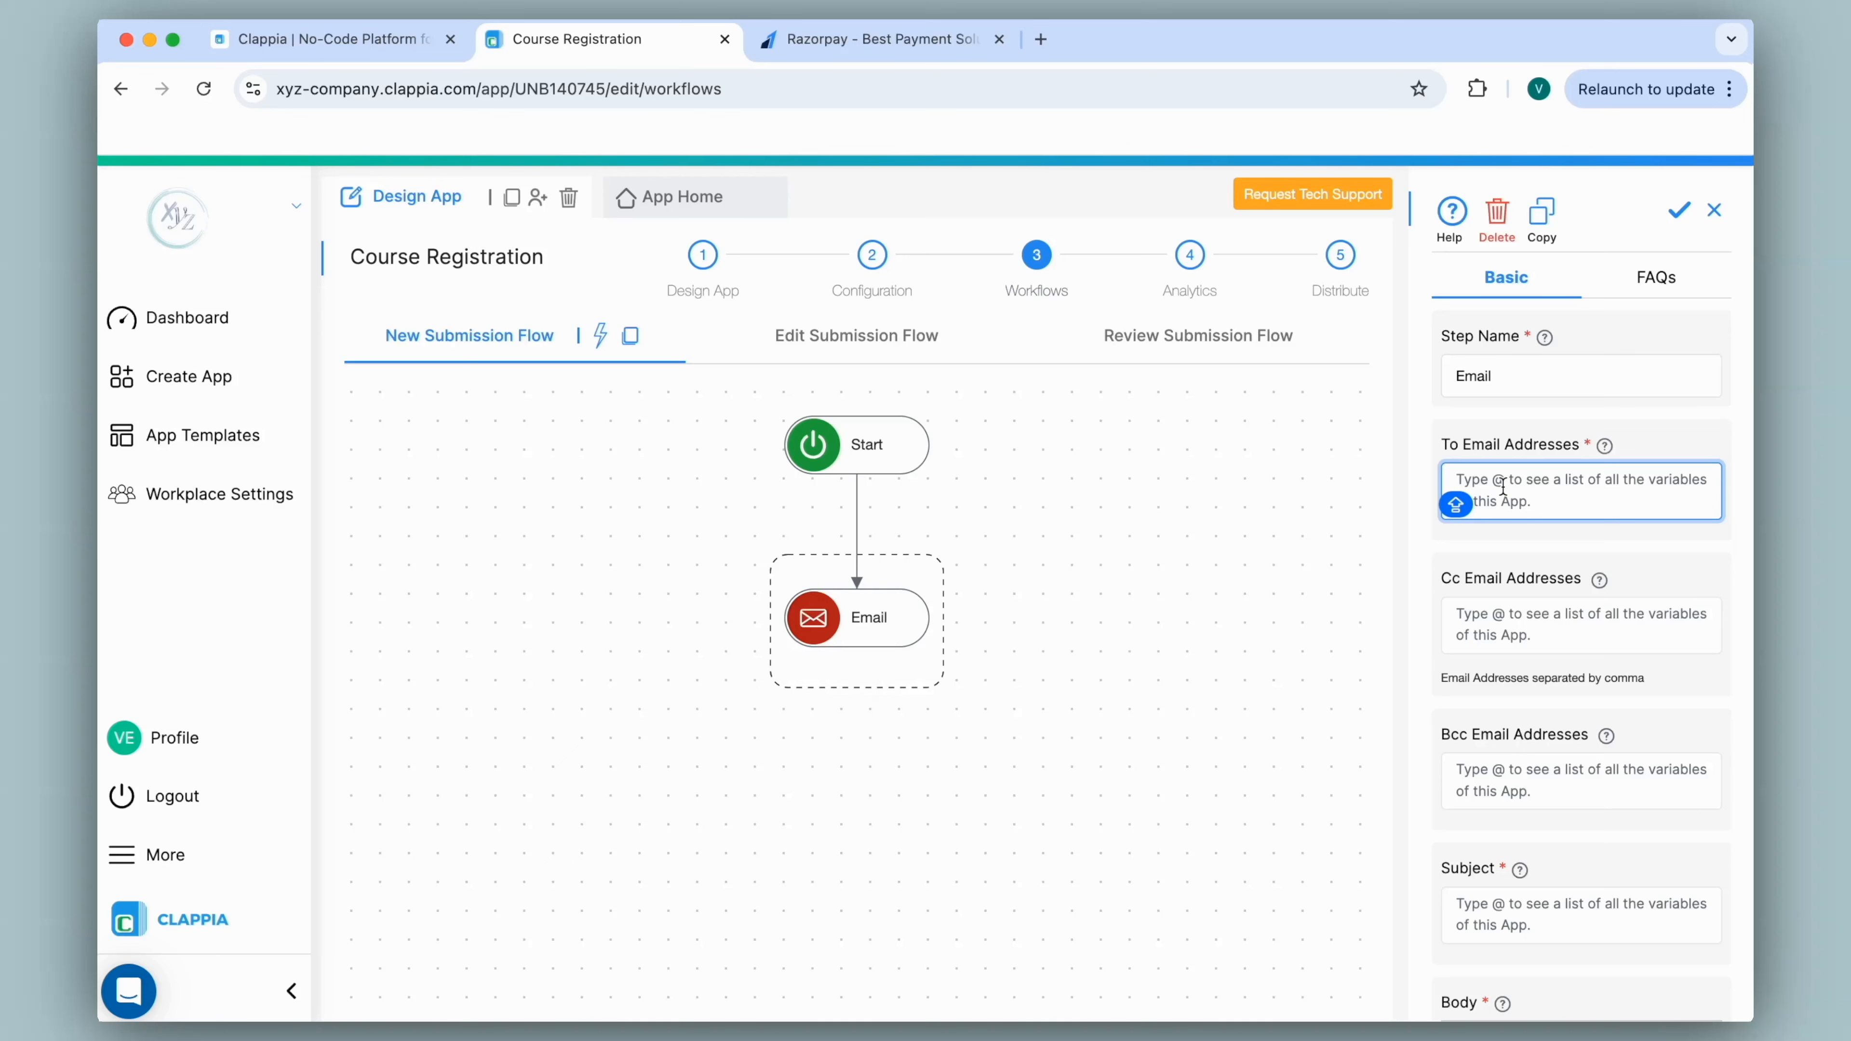
pyautogui.write('@')
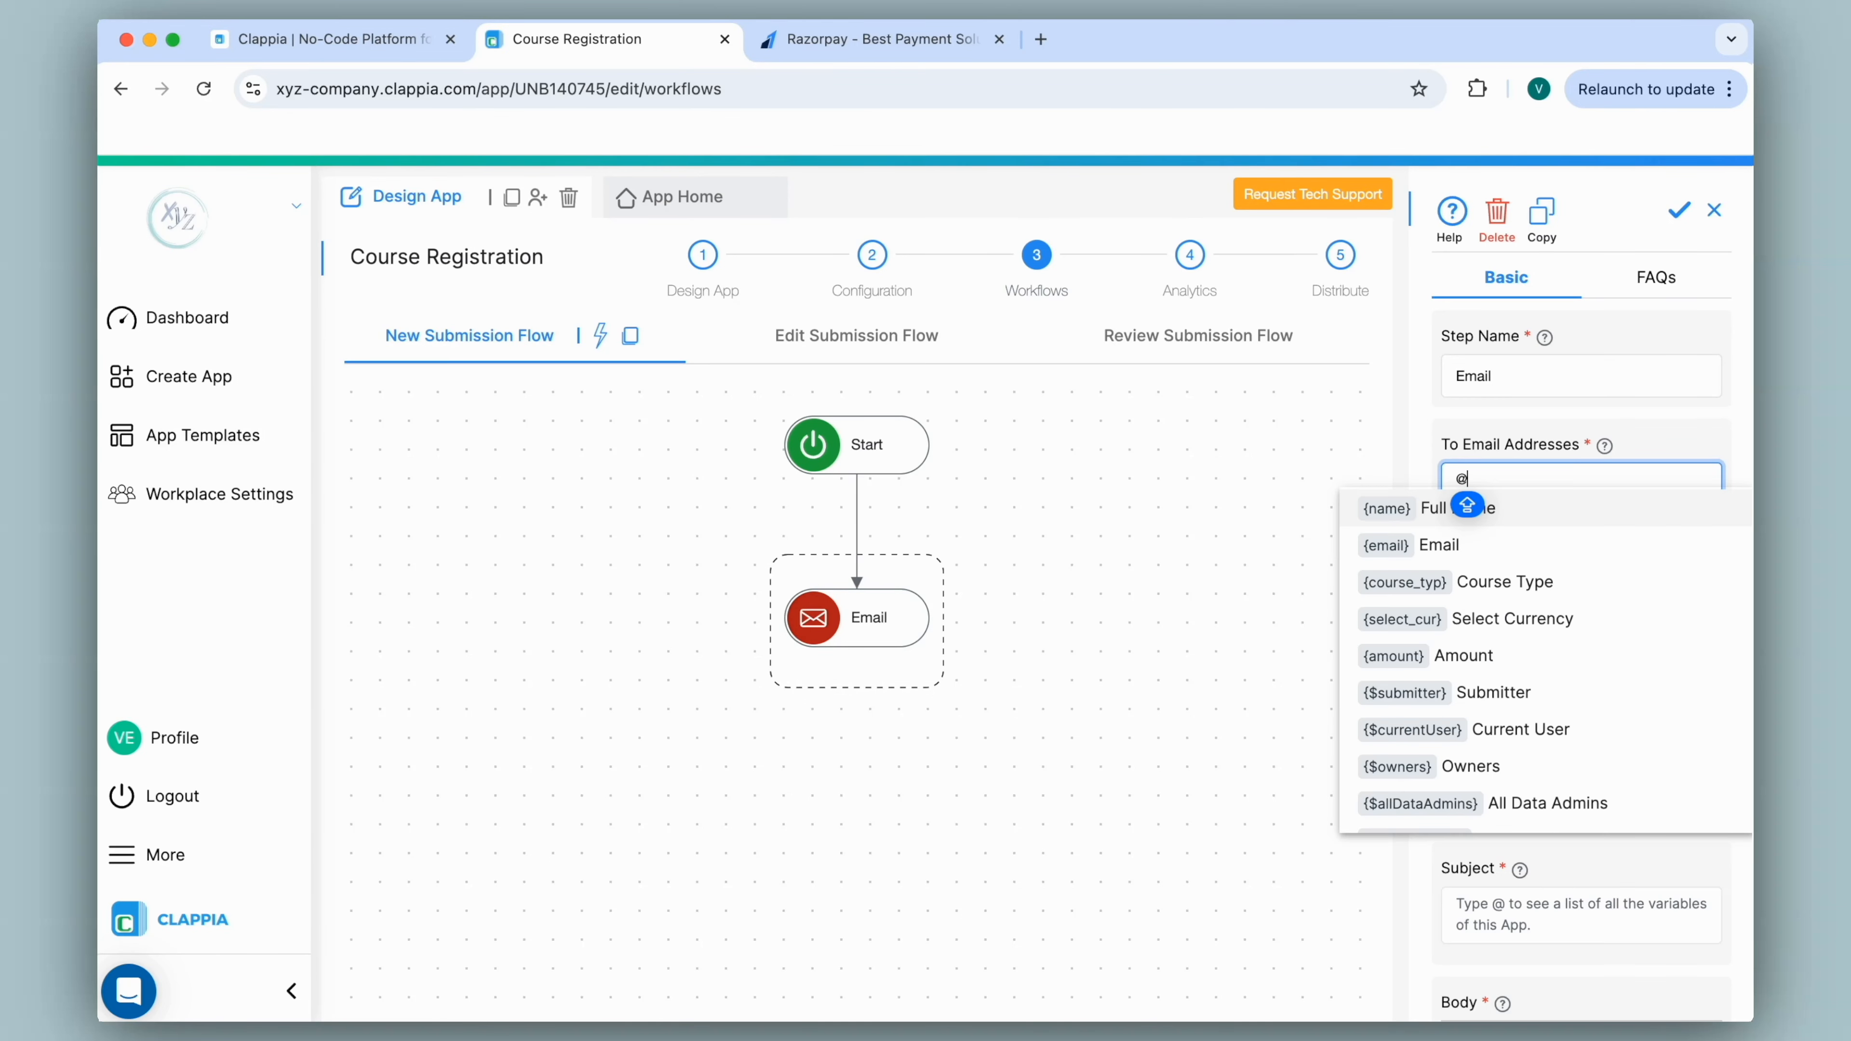
pyautogui.click(1488, 547)
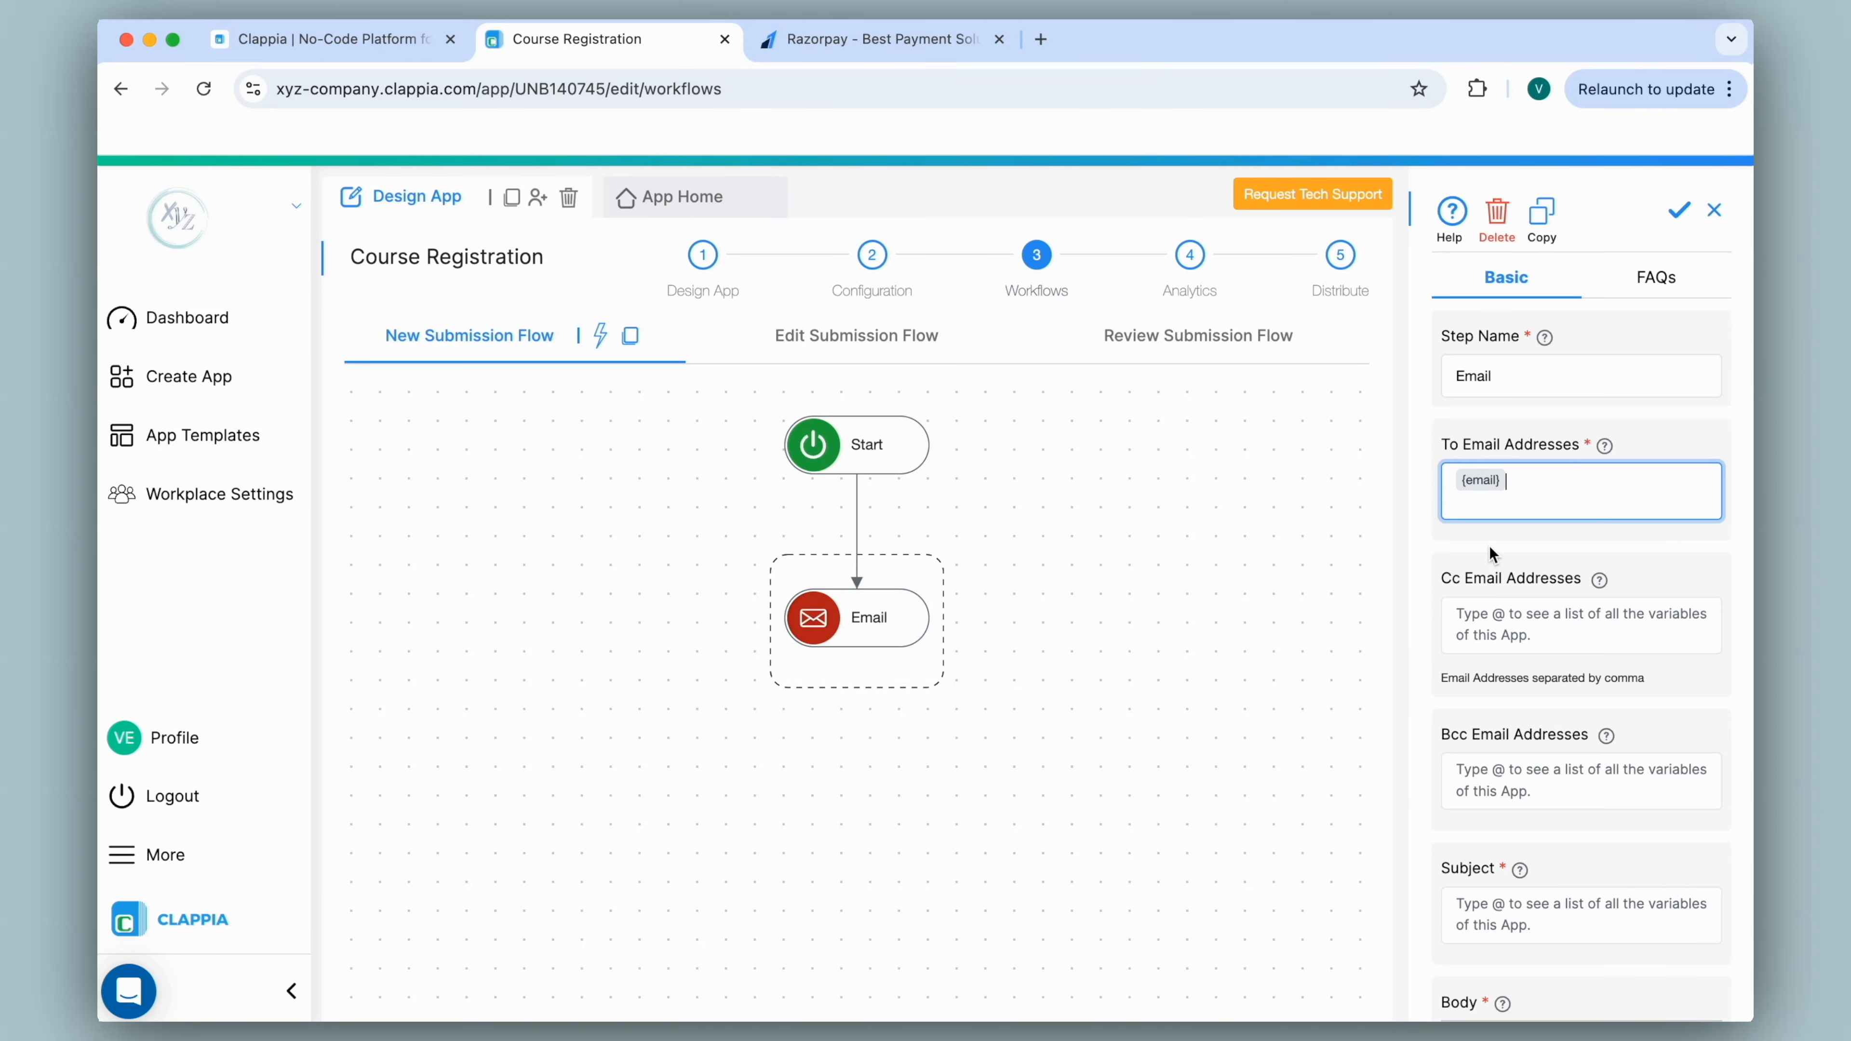
pyautogui.scroll(-5, 1490, 554)
pyautogui.click(1485, 613)
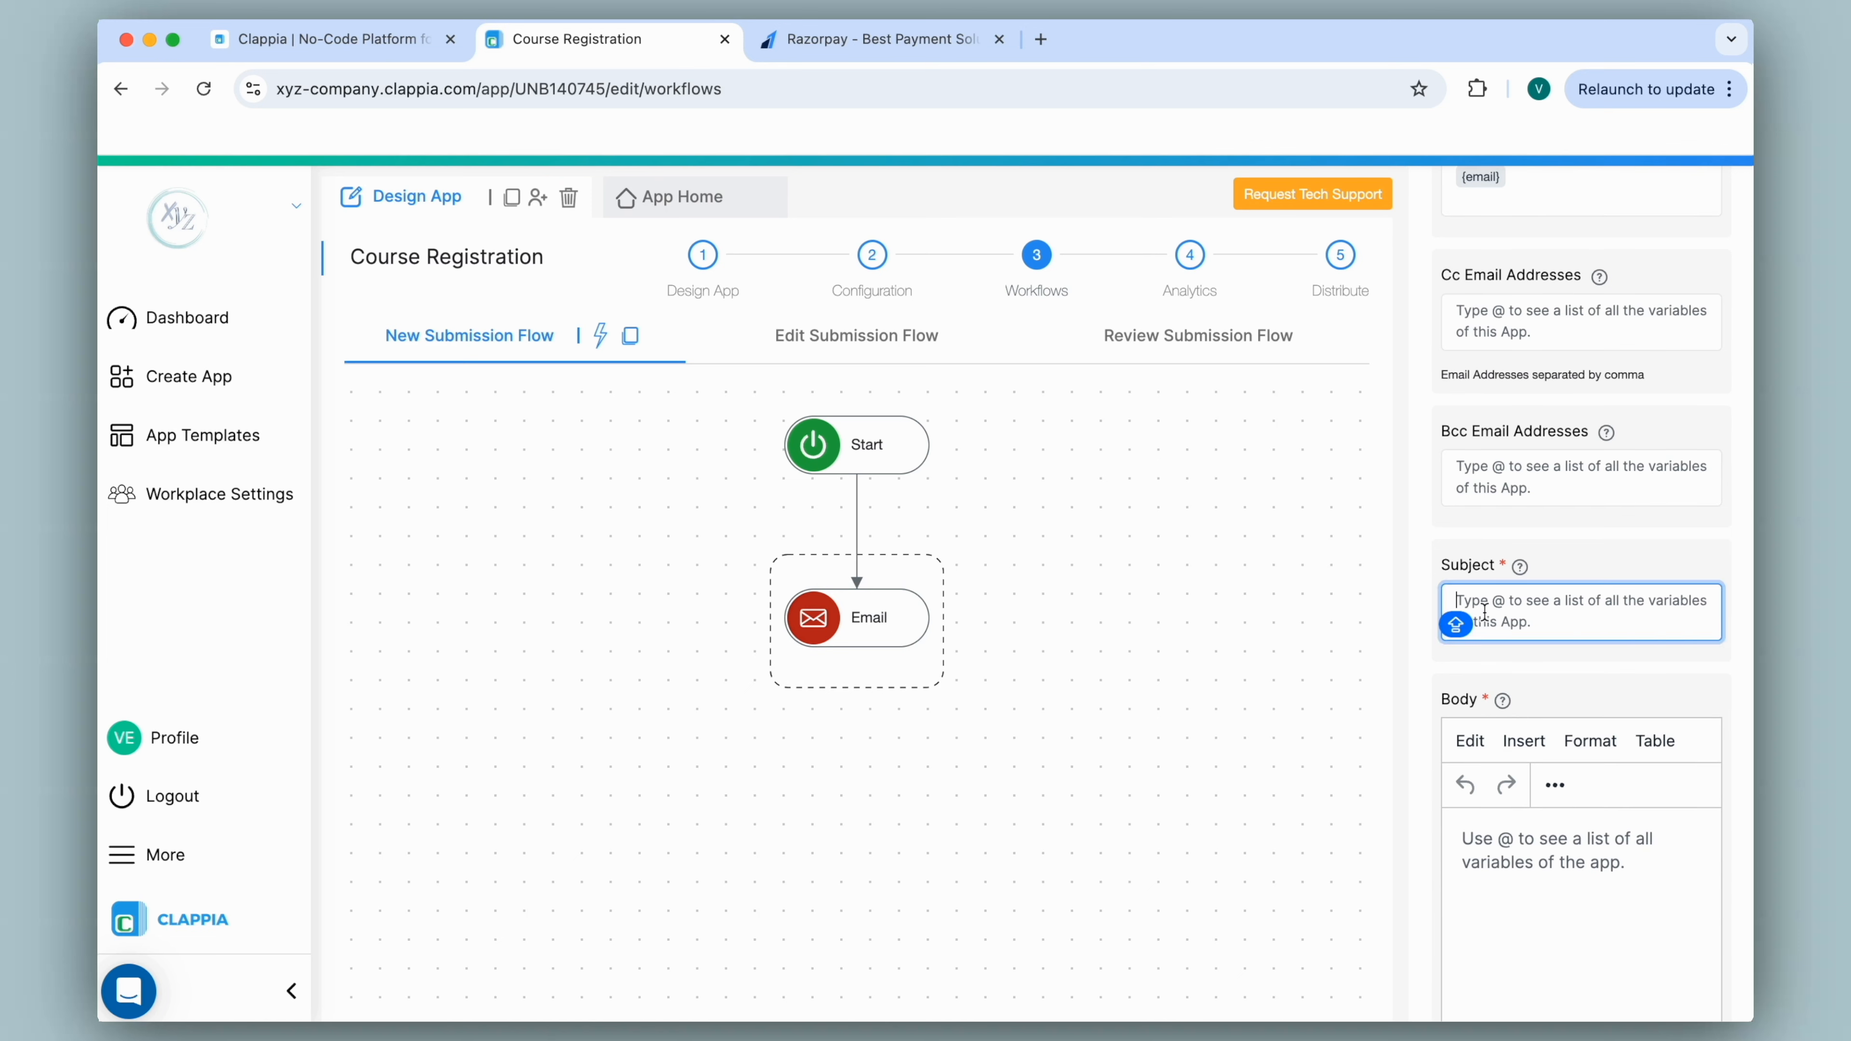
pyautogui.write('Successful Payment')
pyautogui.scroll(-3, 1486, 656)
# Write the body 'Hi,', the pasted confirmation paragraph and 'Thank you.', then save the Email step.
pyautogui.click(1488, 724)
pyautogui.write('Hi,')
pyautogui.press('Return')
pyautogui.write('We’re pleased to inform you that your payment for the course has been successfully processed. Your registration is now confirmed.')
pyautogui.press('Return')
pyautogui.press('Return')
pyautogui.write('Thank you.')
pyautogui.scroll(-5, 1487, 724)
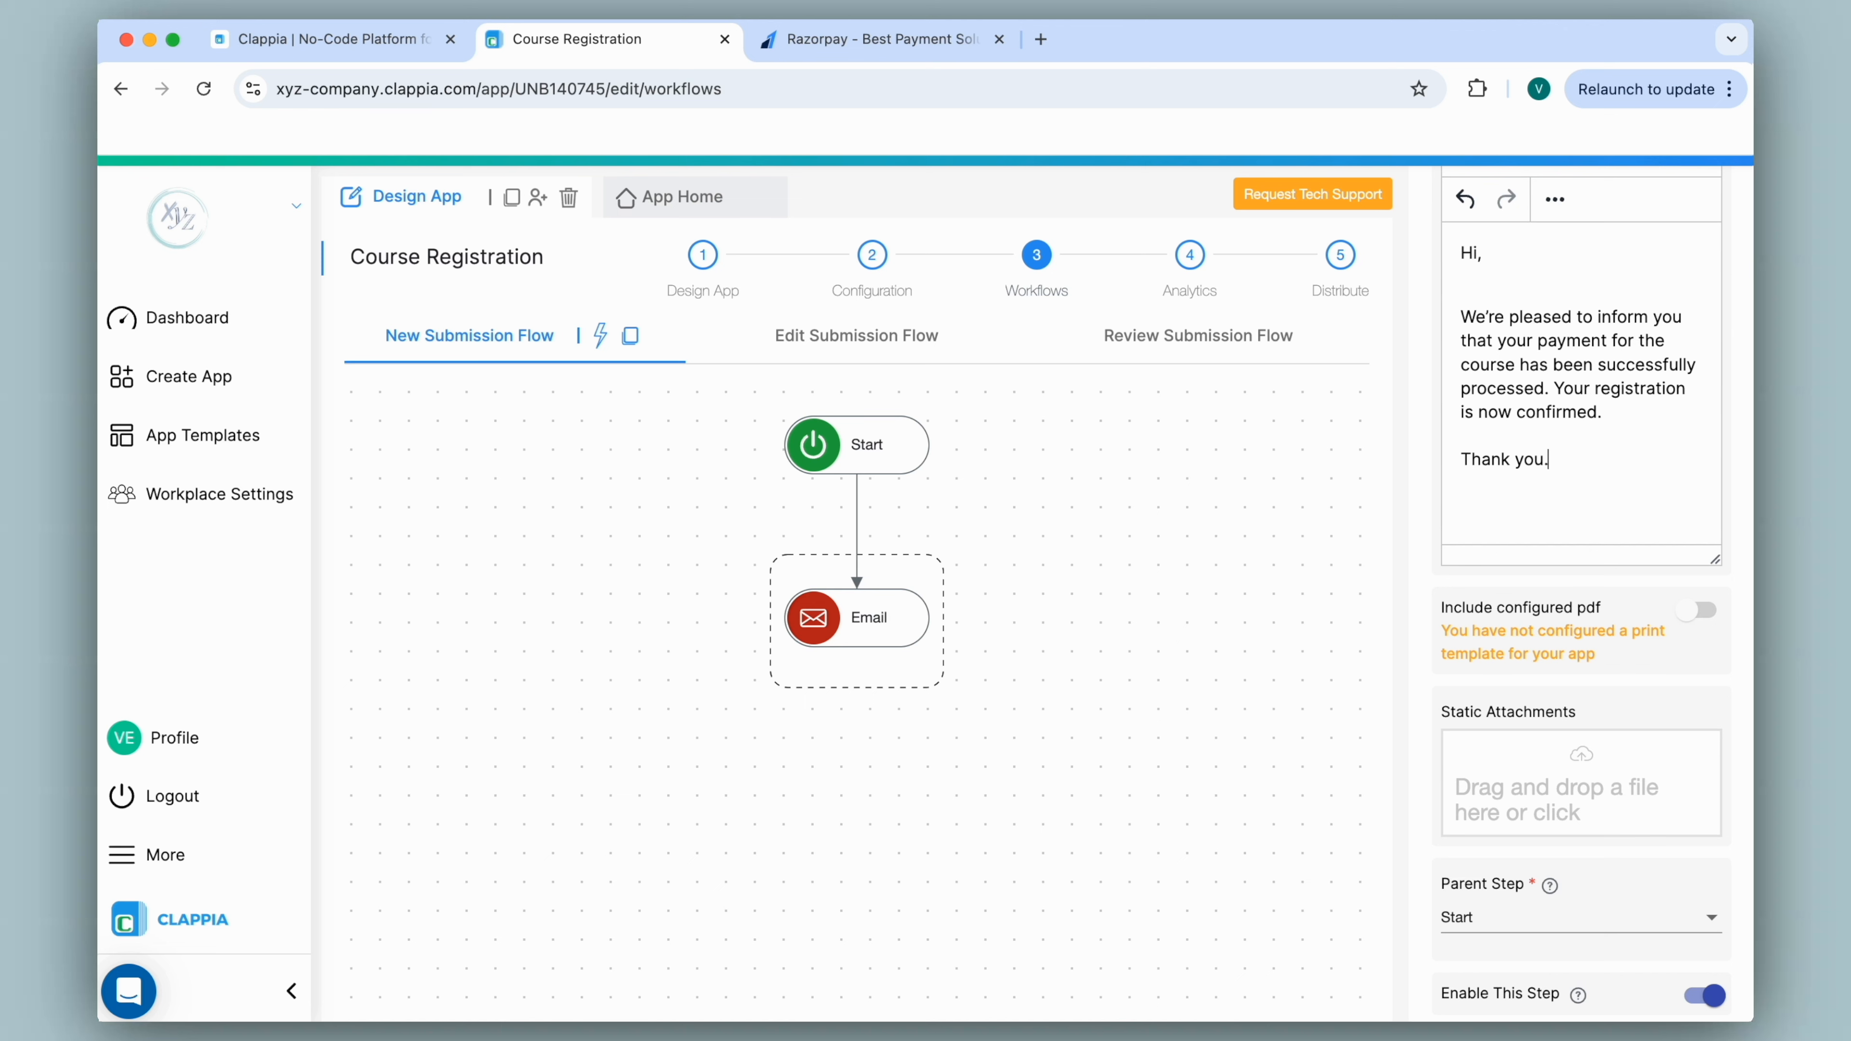
pyautogui.scroll(-2, 1706, 617)
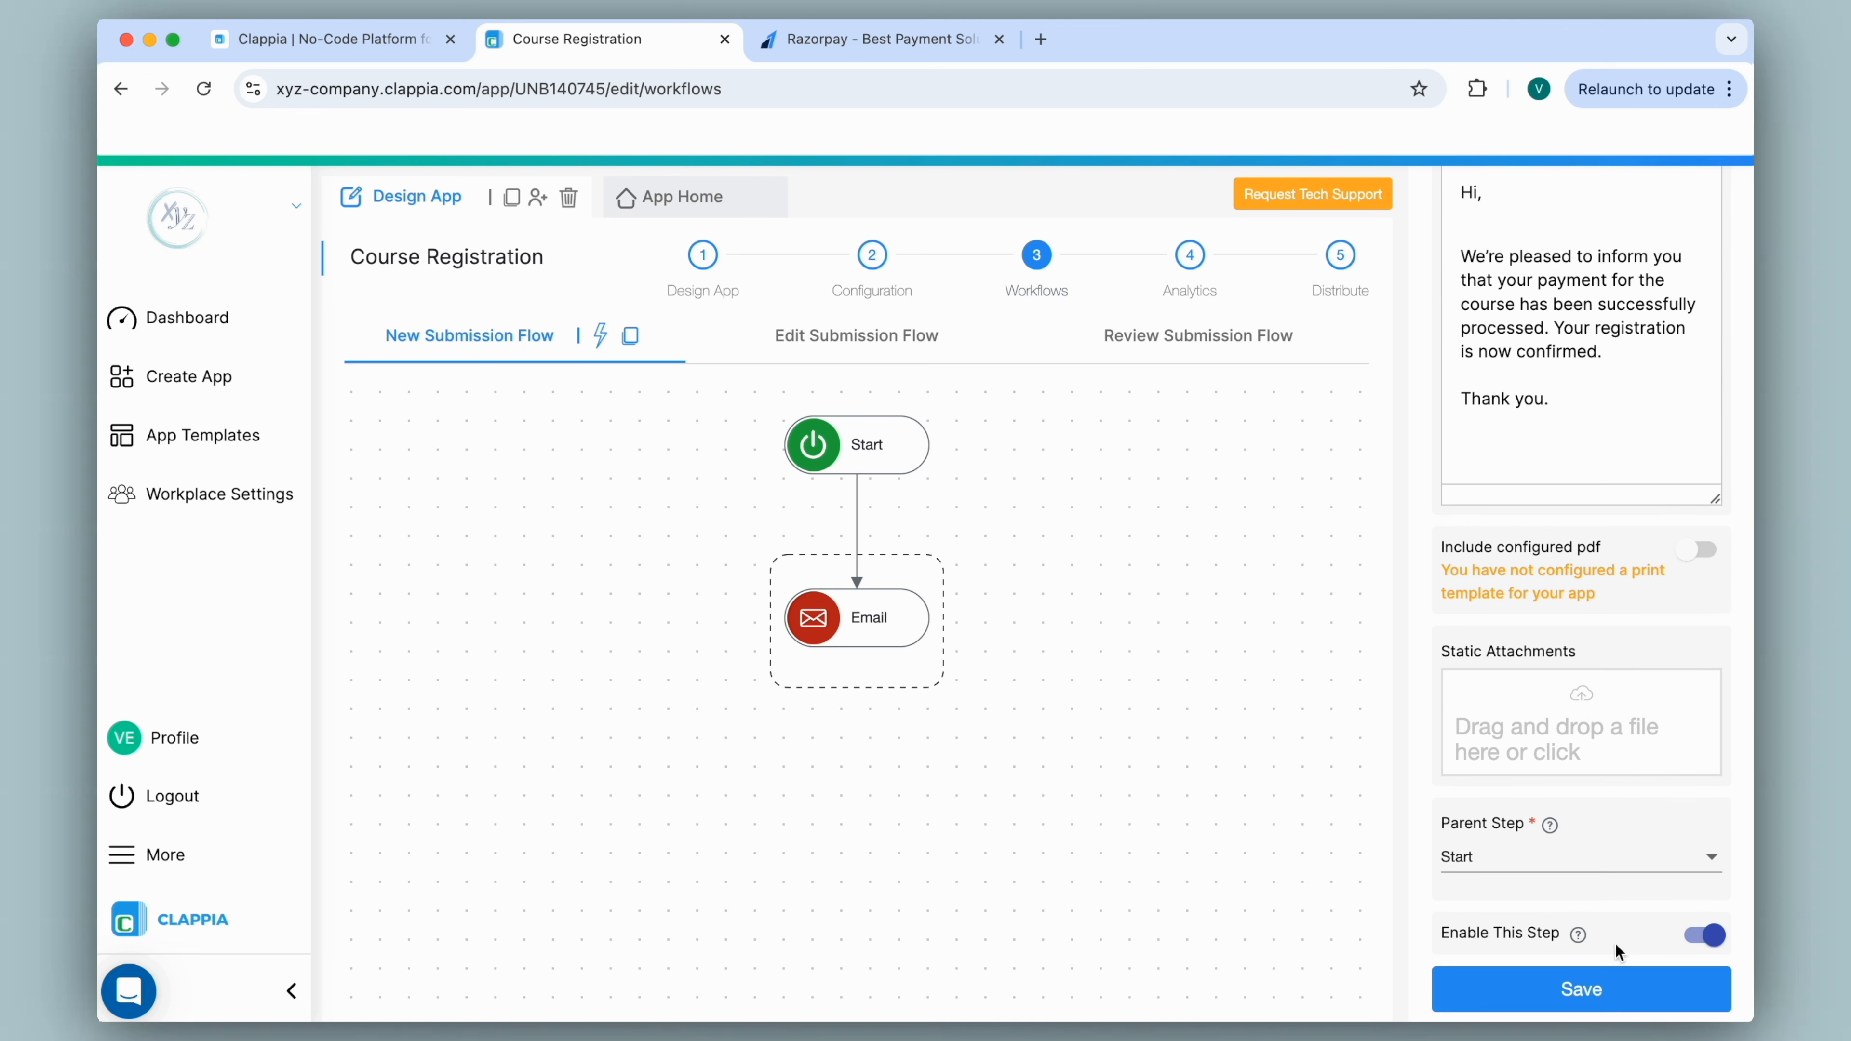
pyautogui.click(1619, 1003)
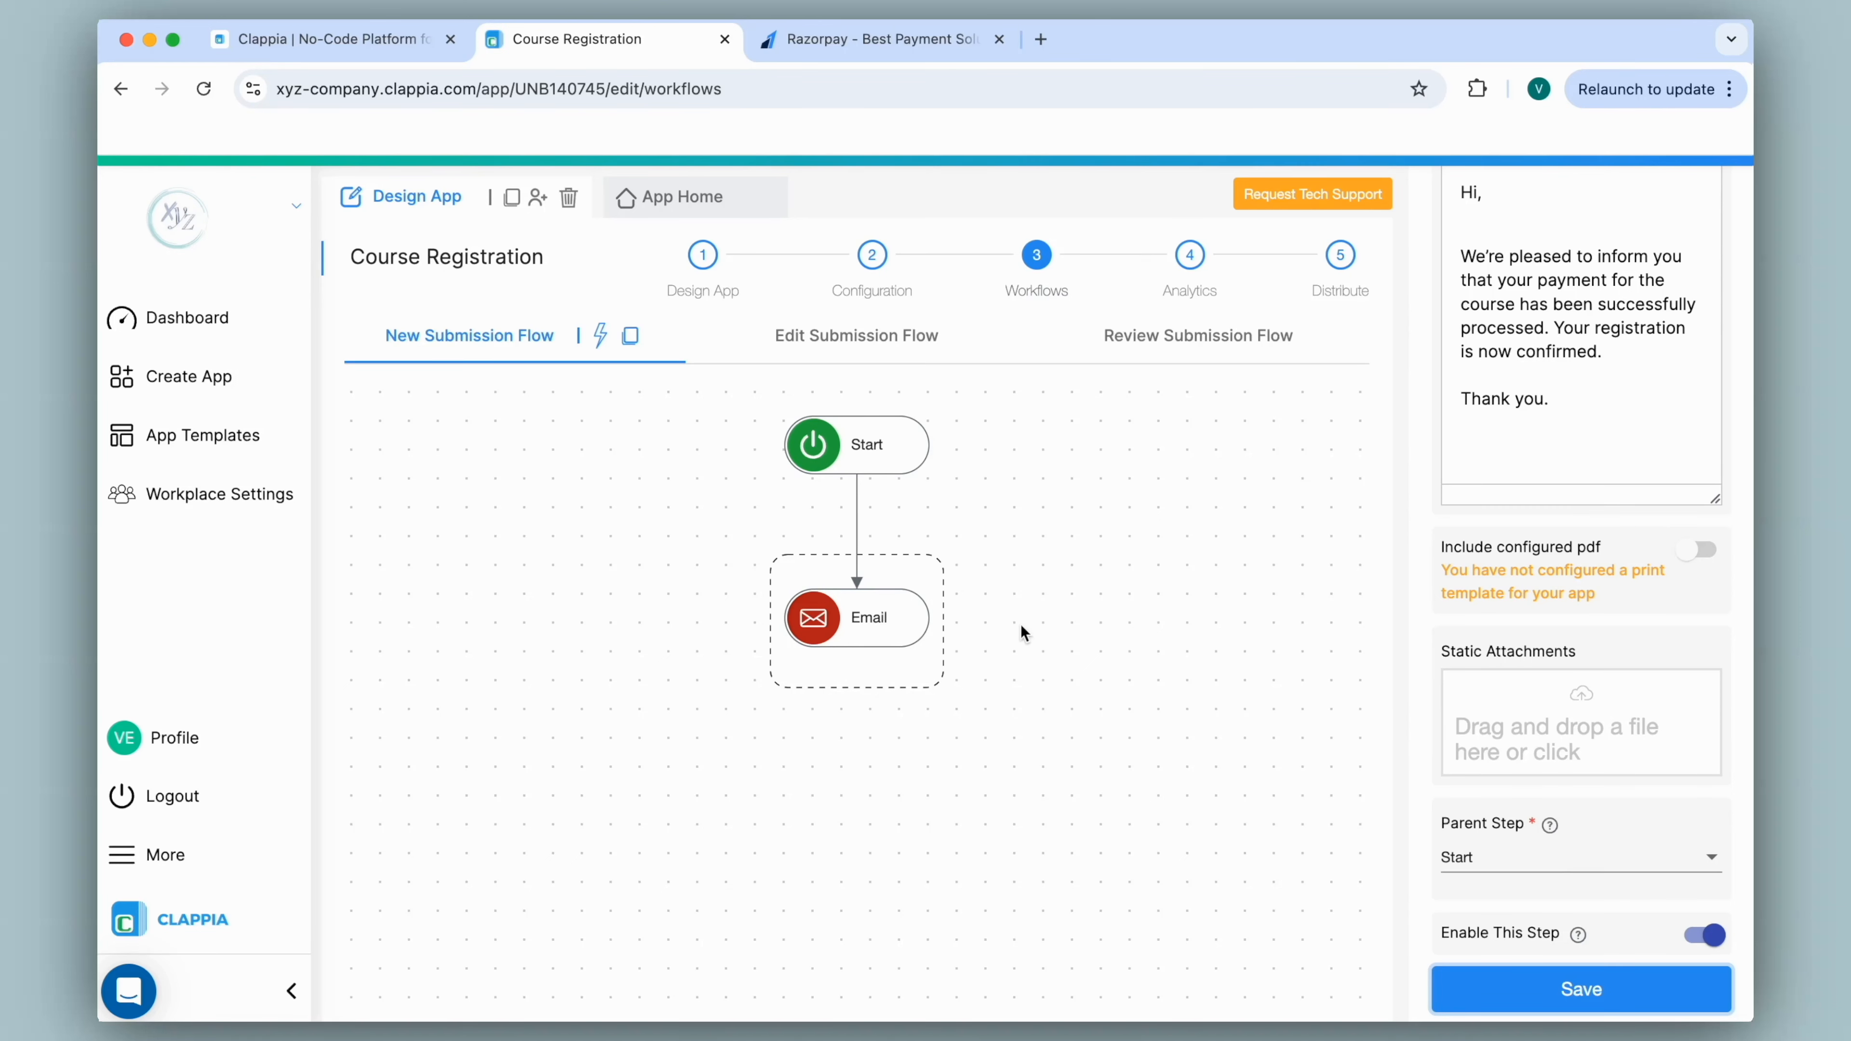
pyautogui.click(664, 197)
# Fill in the registrant's full name and email, and choose Beginner with INR currency.
pyautogui.click(698, 421)
pyautogui.write('Verin')
pyautogui.press('Tab')
pyautogui.click(911, 526)
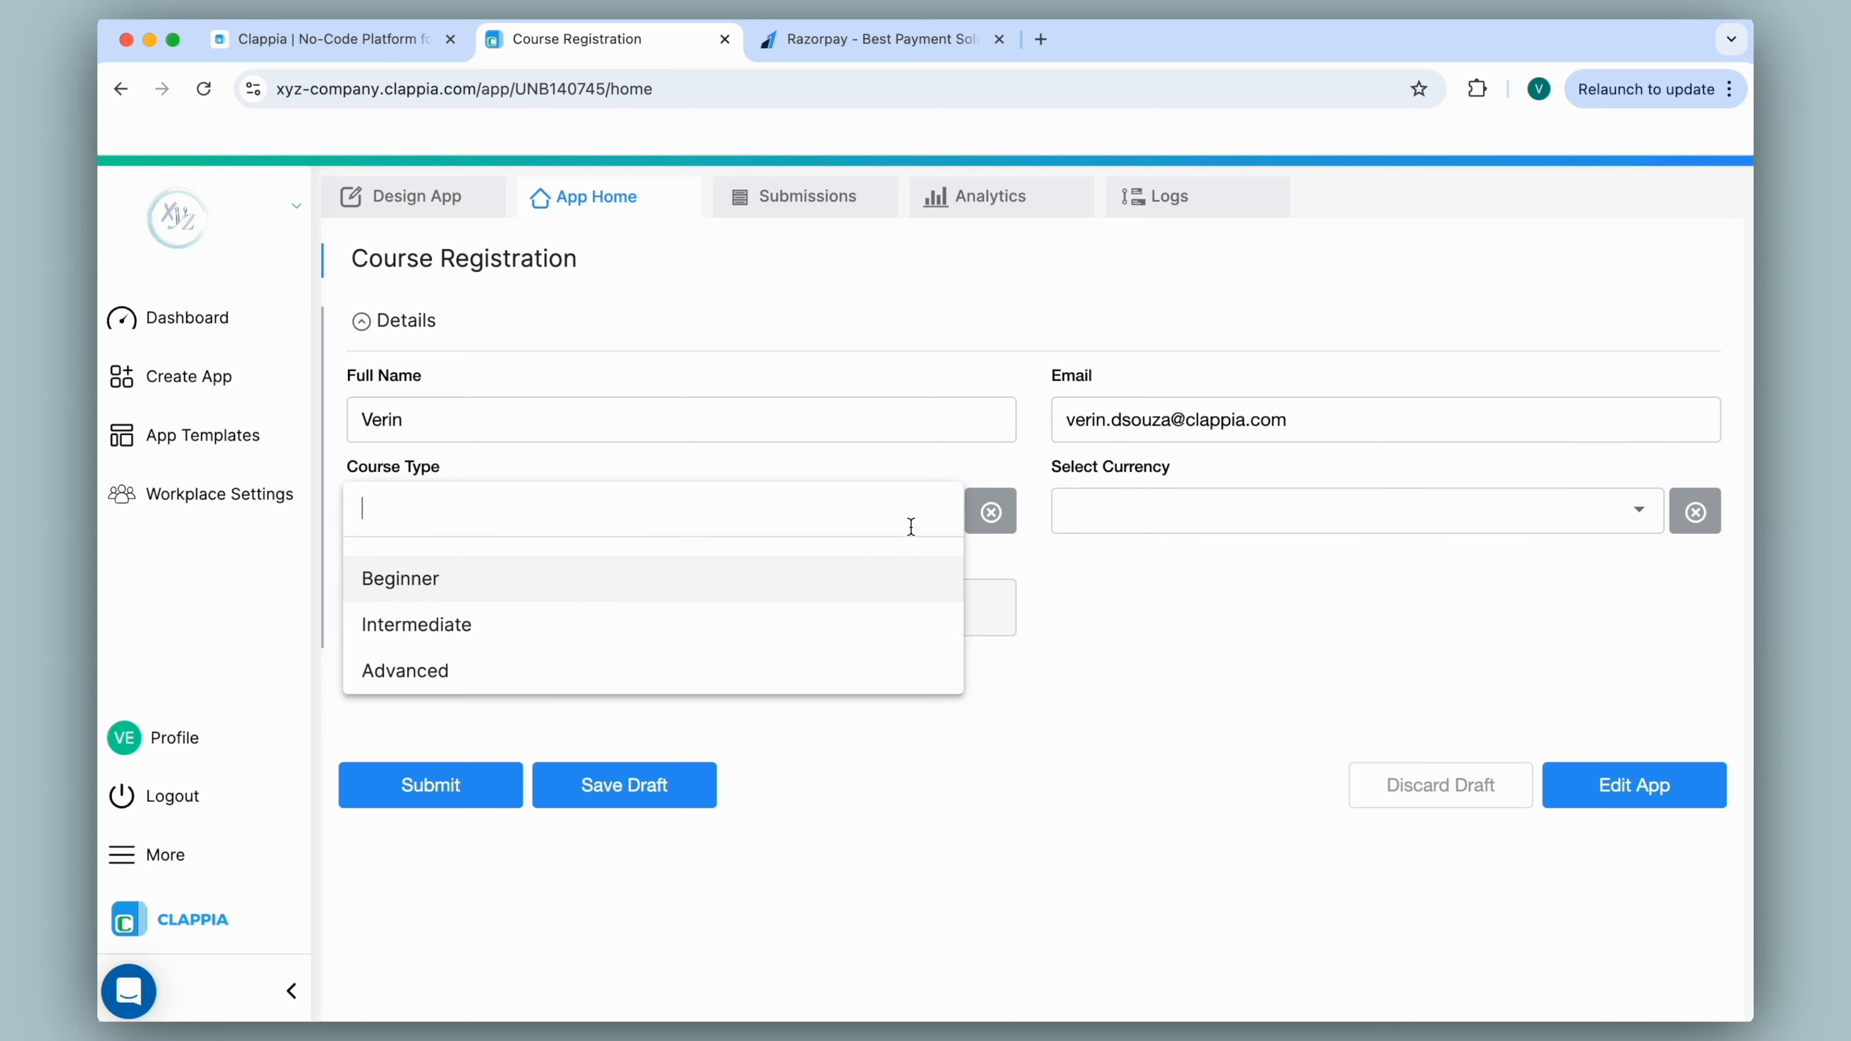
pyautogui.click(911, 579)
pyautogui.click(1160, 502)
pyautogui.click(1086, 579)
# Pay the ₹500 via Razorpay UPI, submit the registration, and open the mailbox.
pyautogui.click(1160, 592)
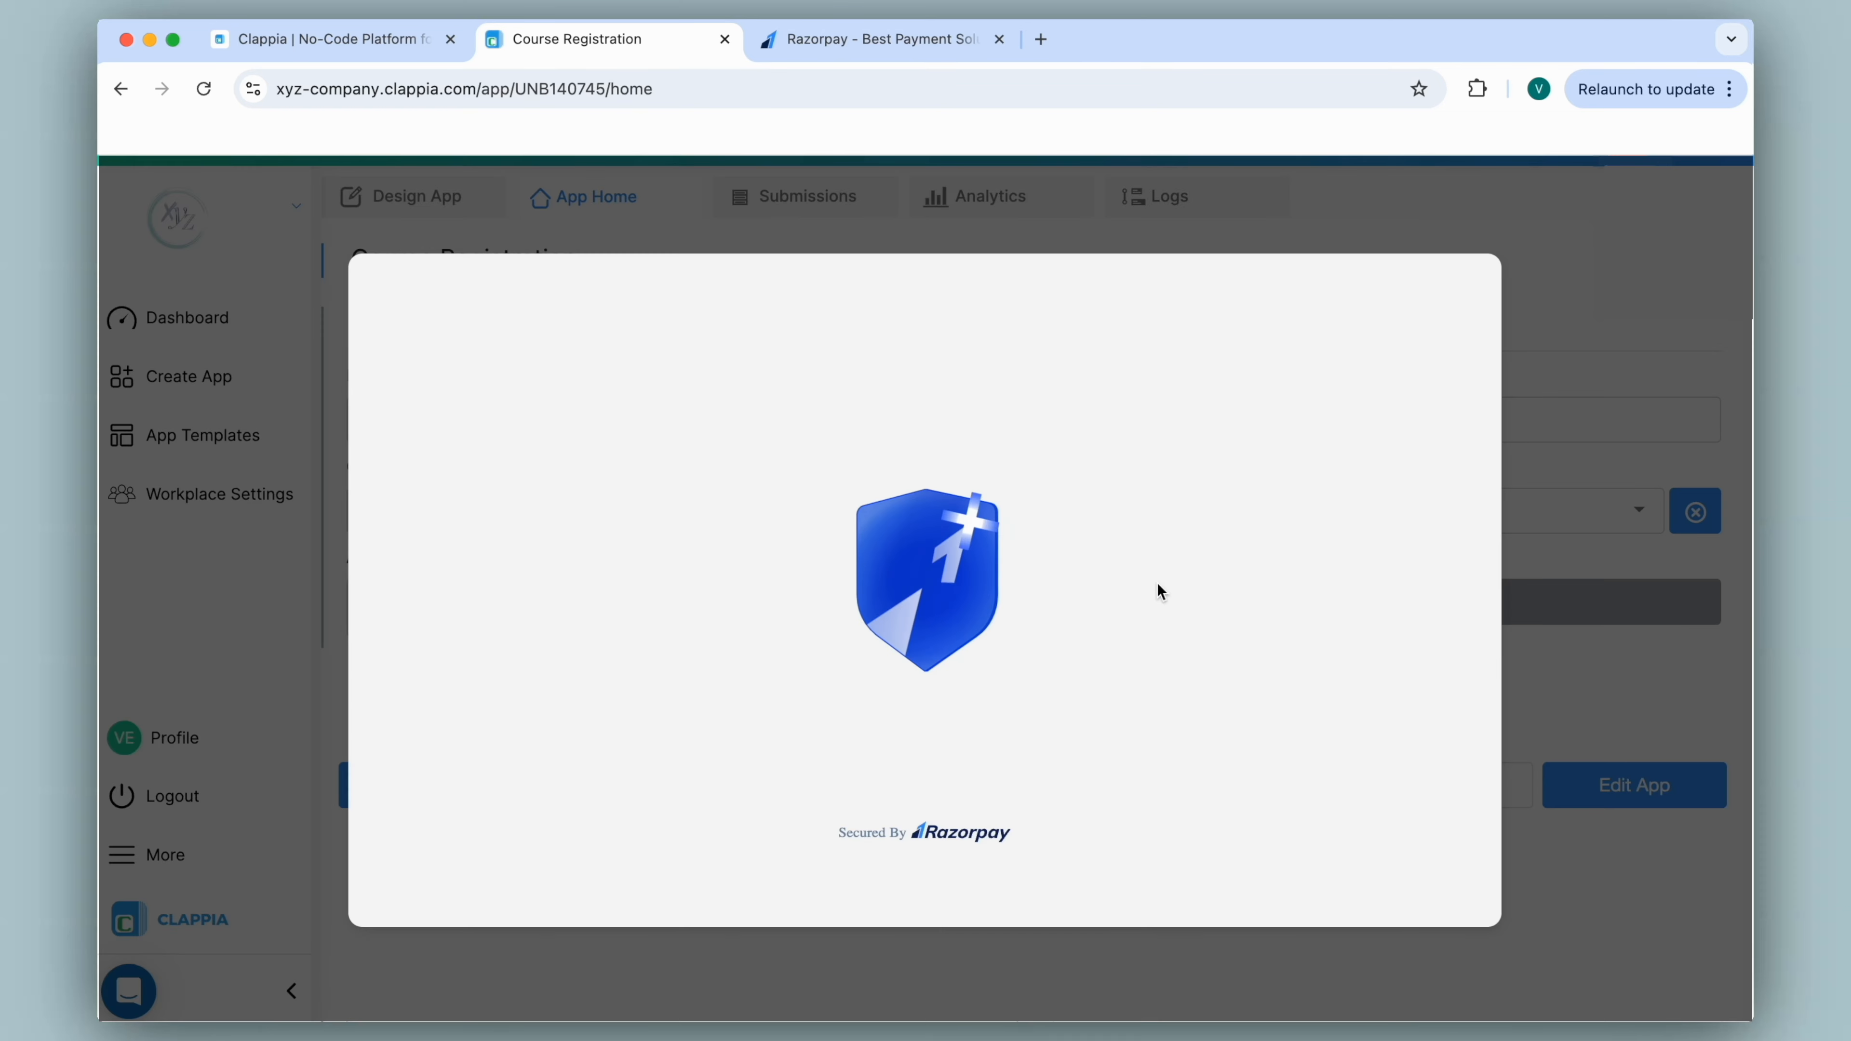
pyautogui.click(831, 438)
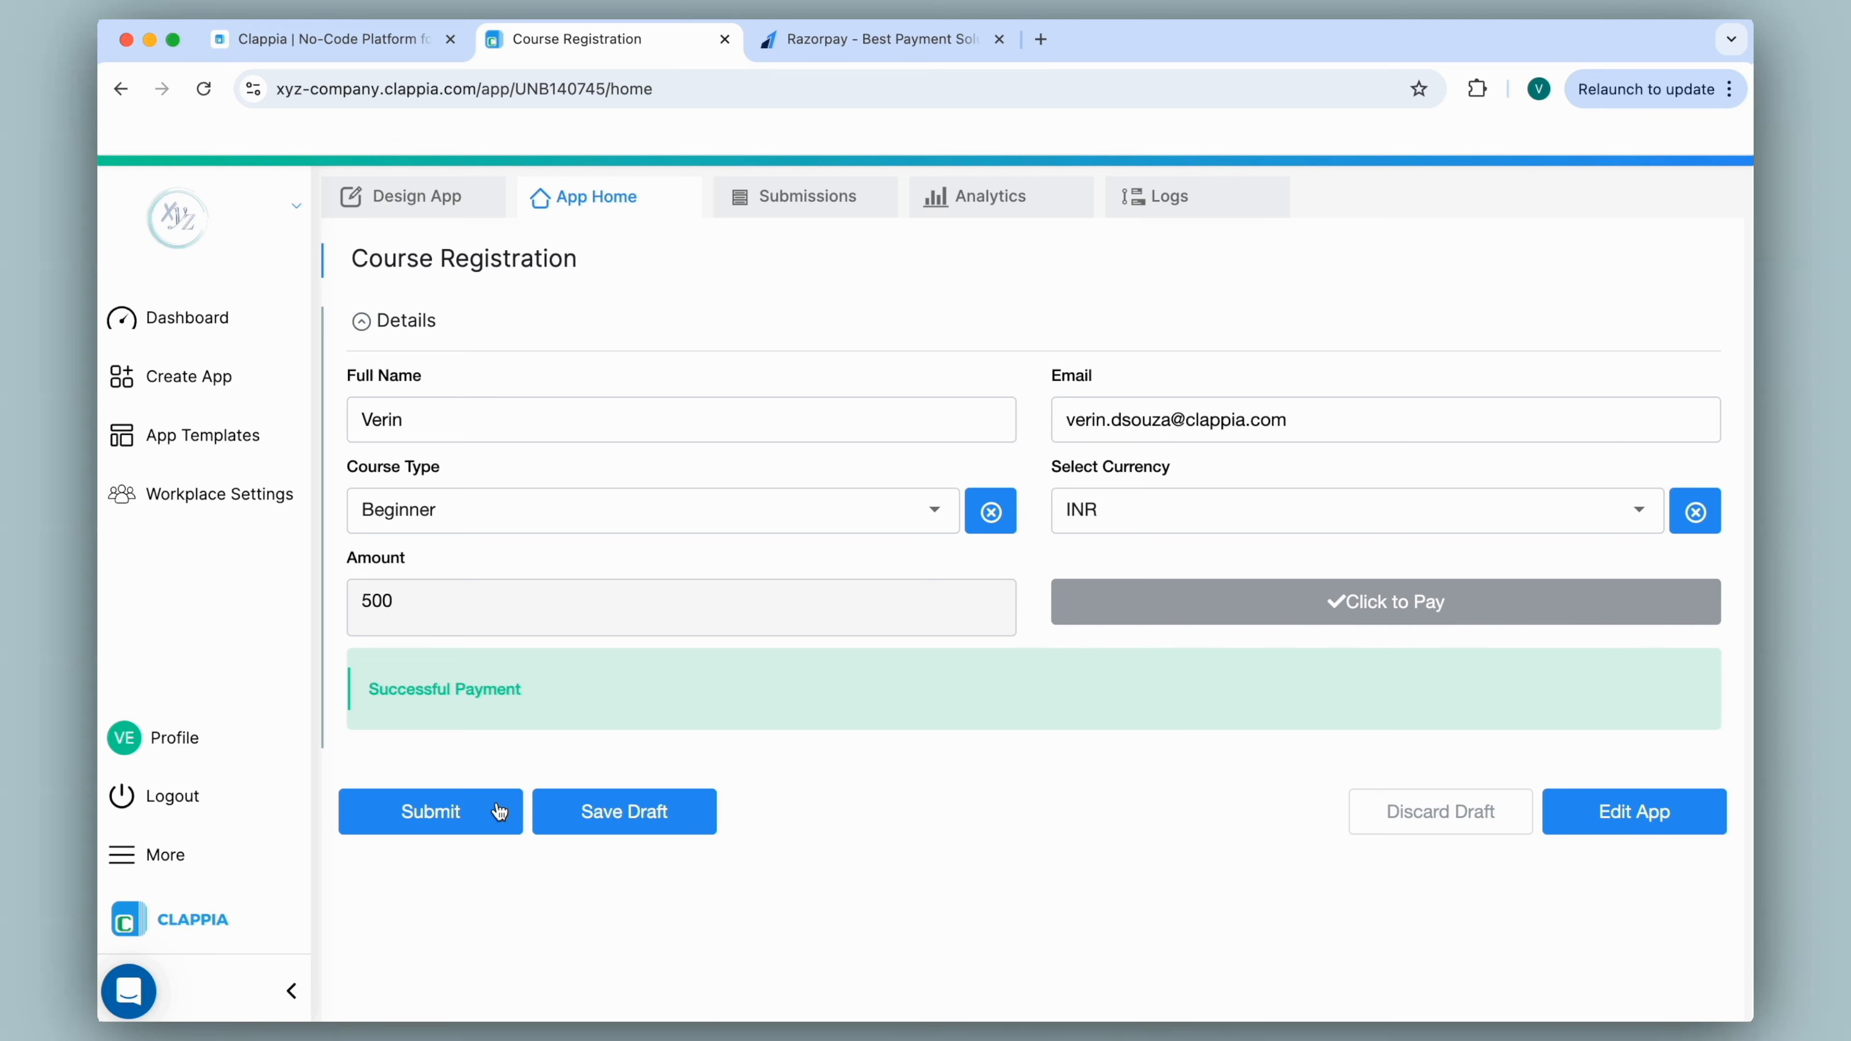
pyautogui.click(464, 825)
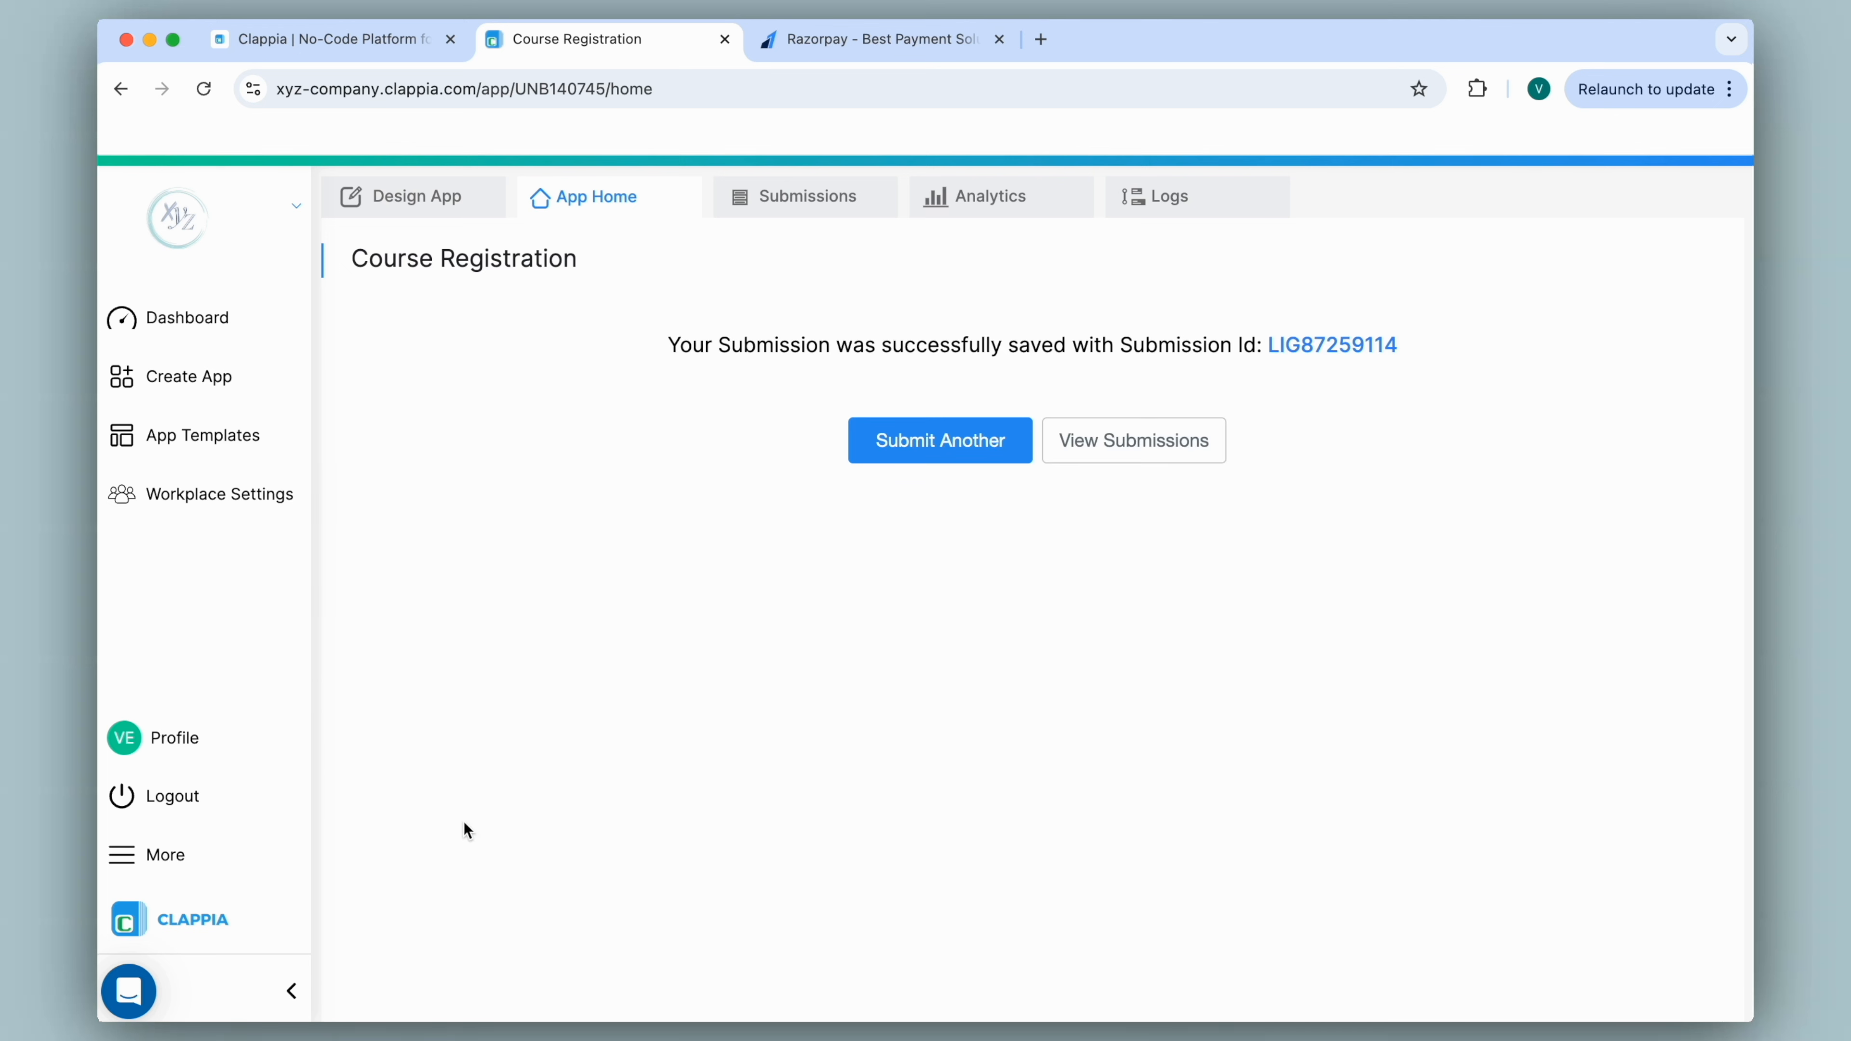
pyautogui.click(1040, 39)
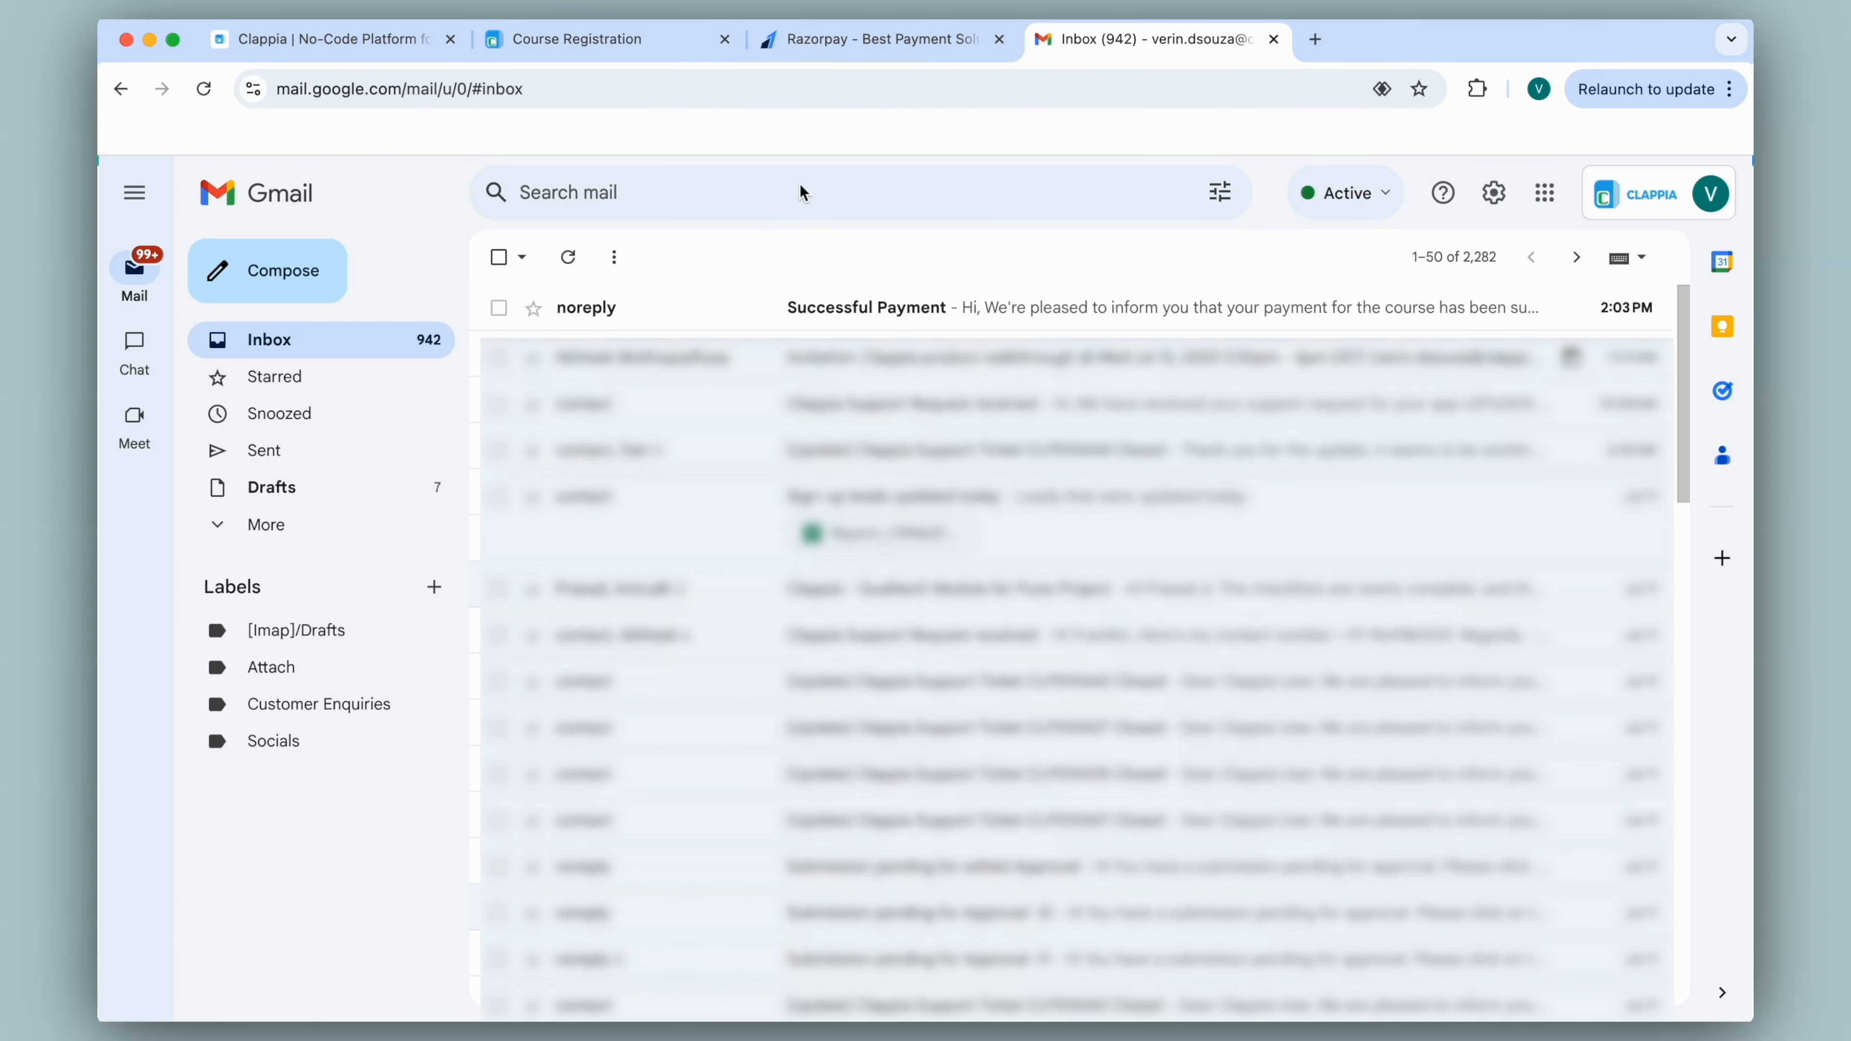
# Read the 'Successful Payment' email in Gmail, close that tab, and return to Design App.
pyautogui.click(721, 306)
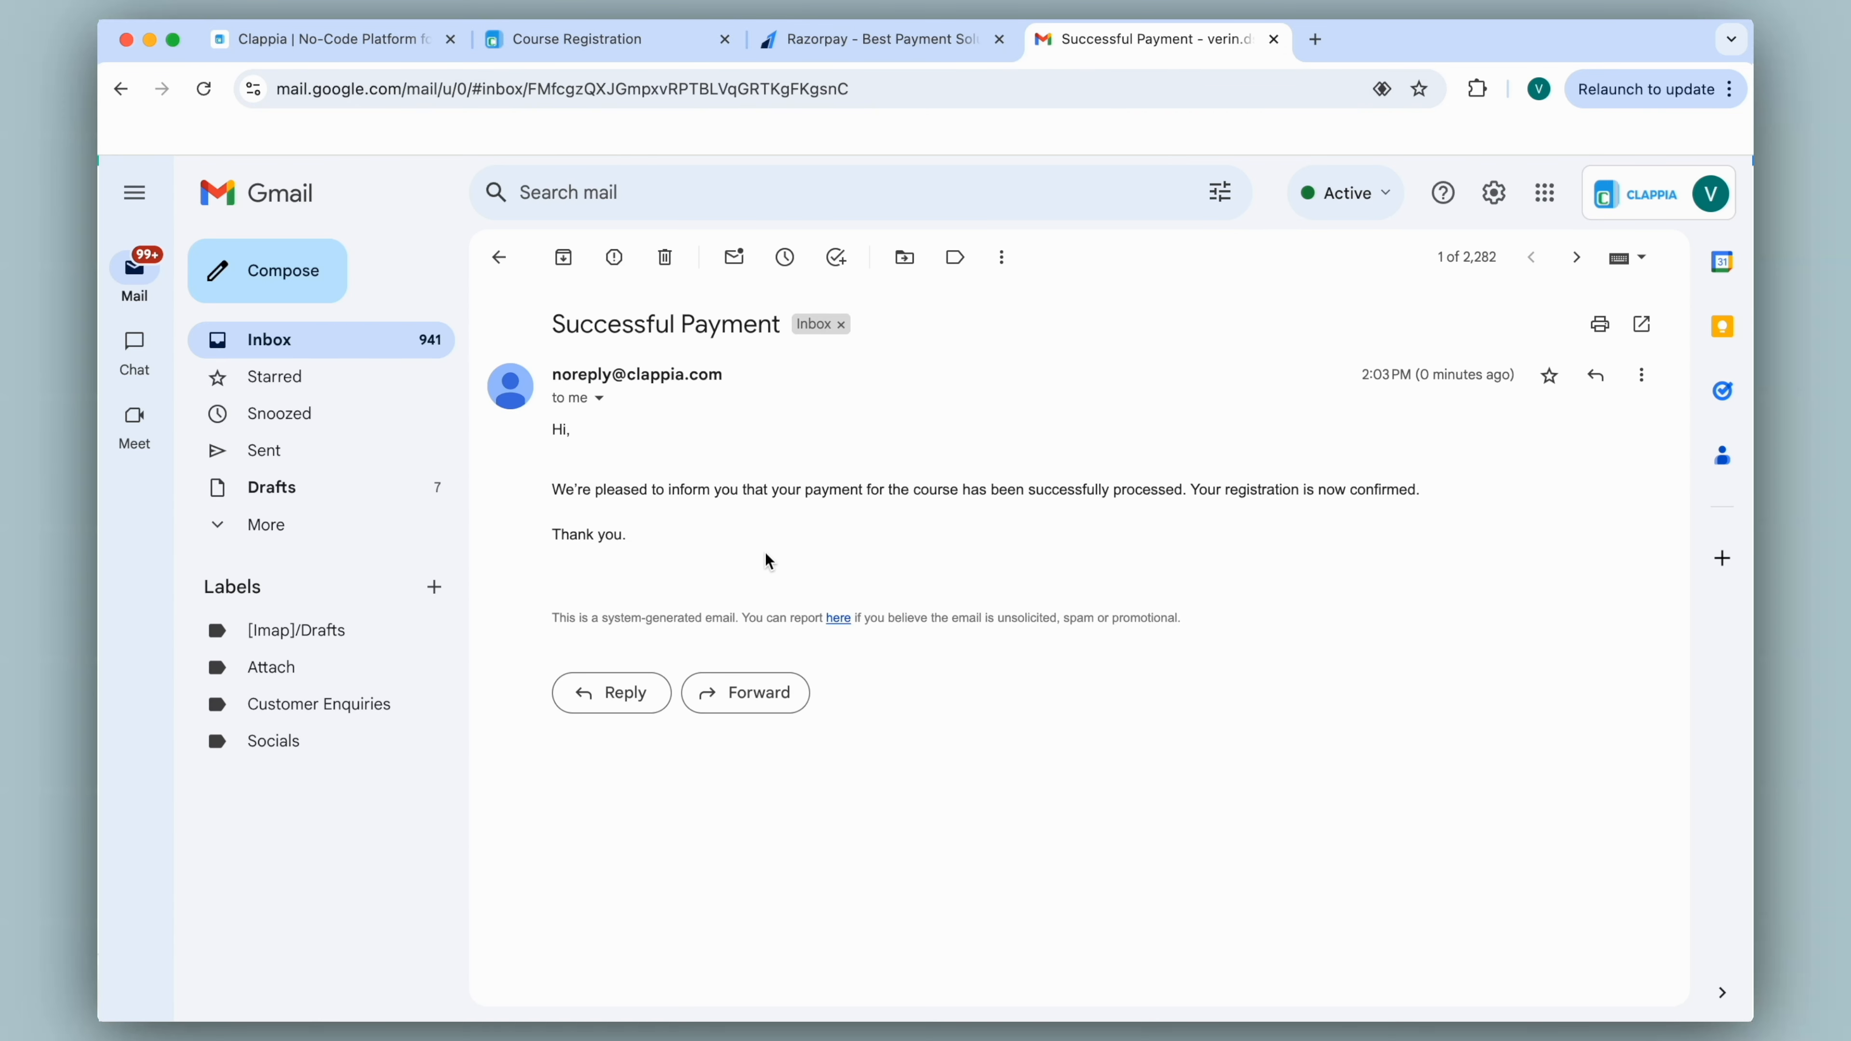
pyautogui.click(1274, 39)
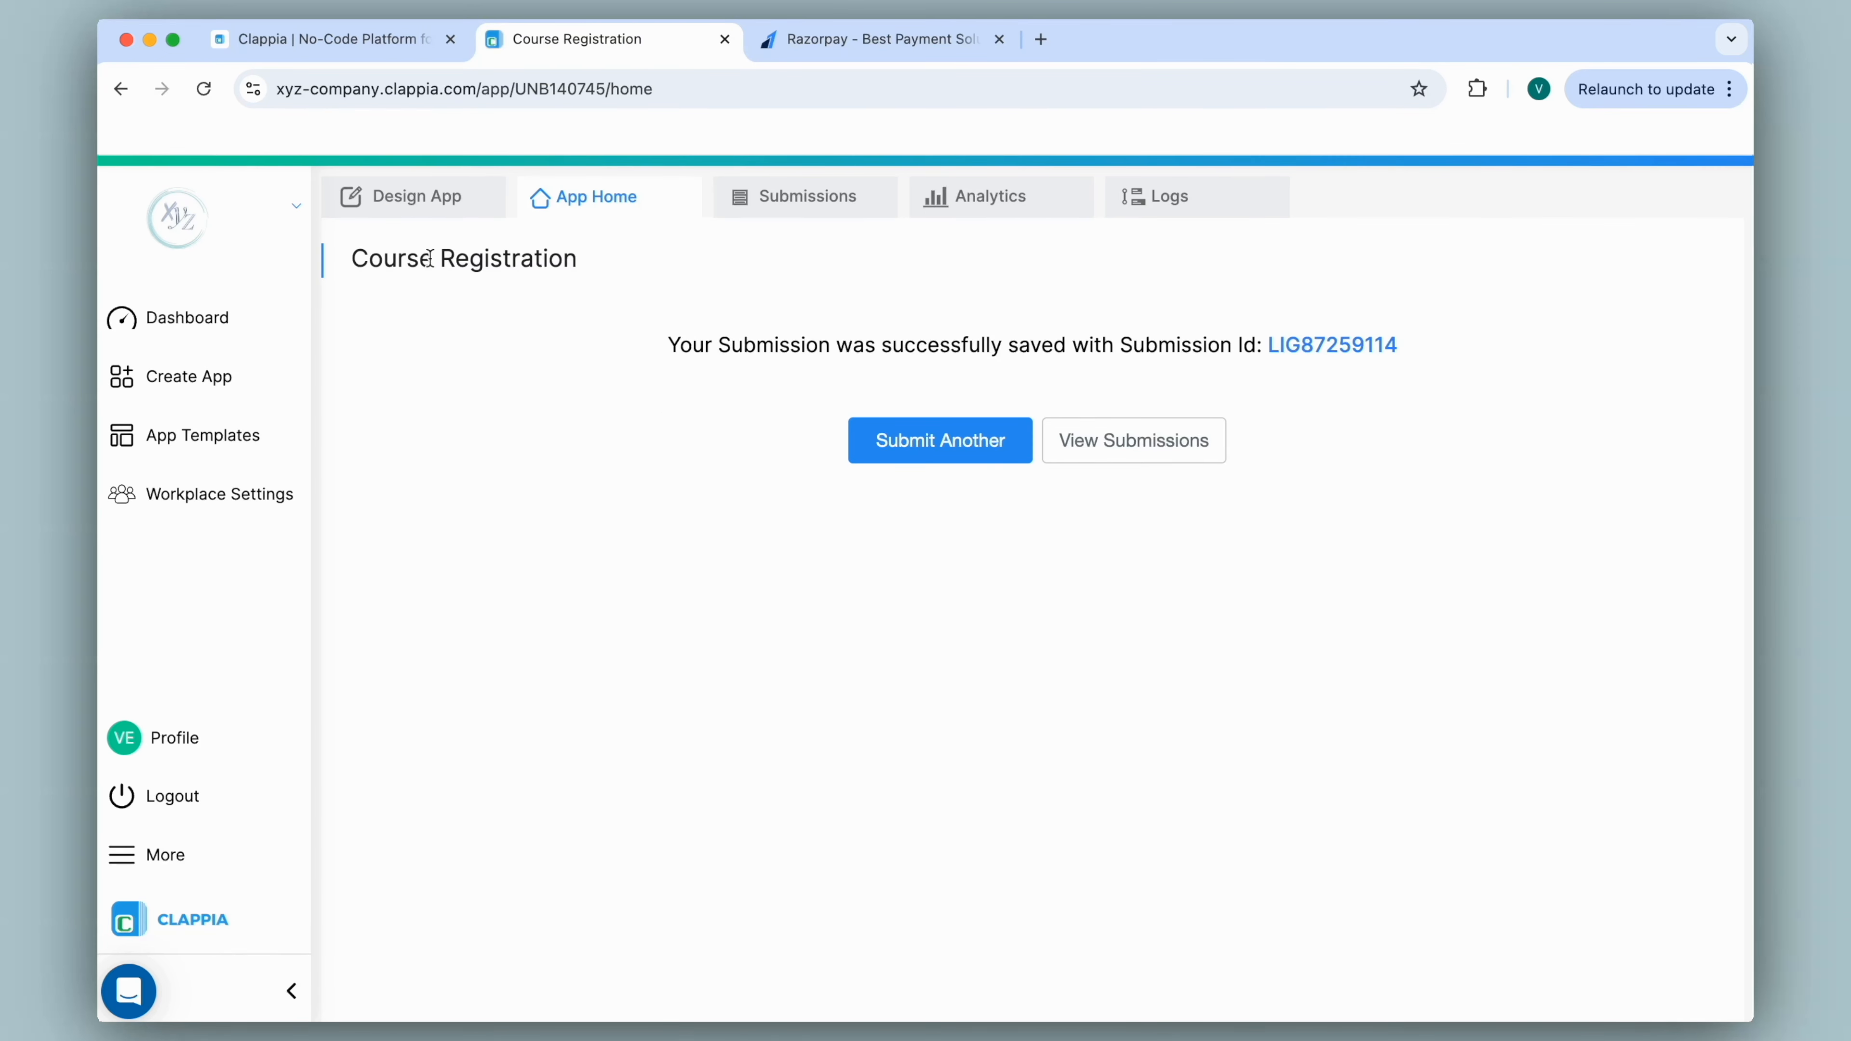
pyautogui.click(399, 206)
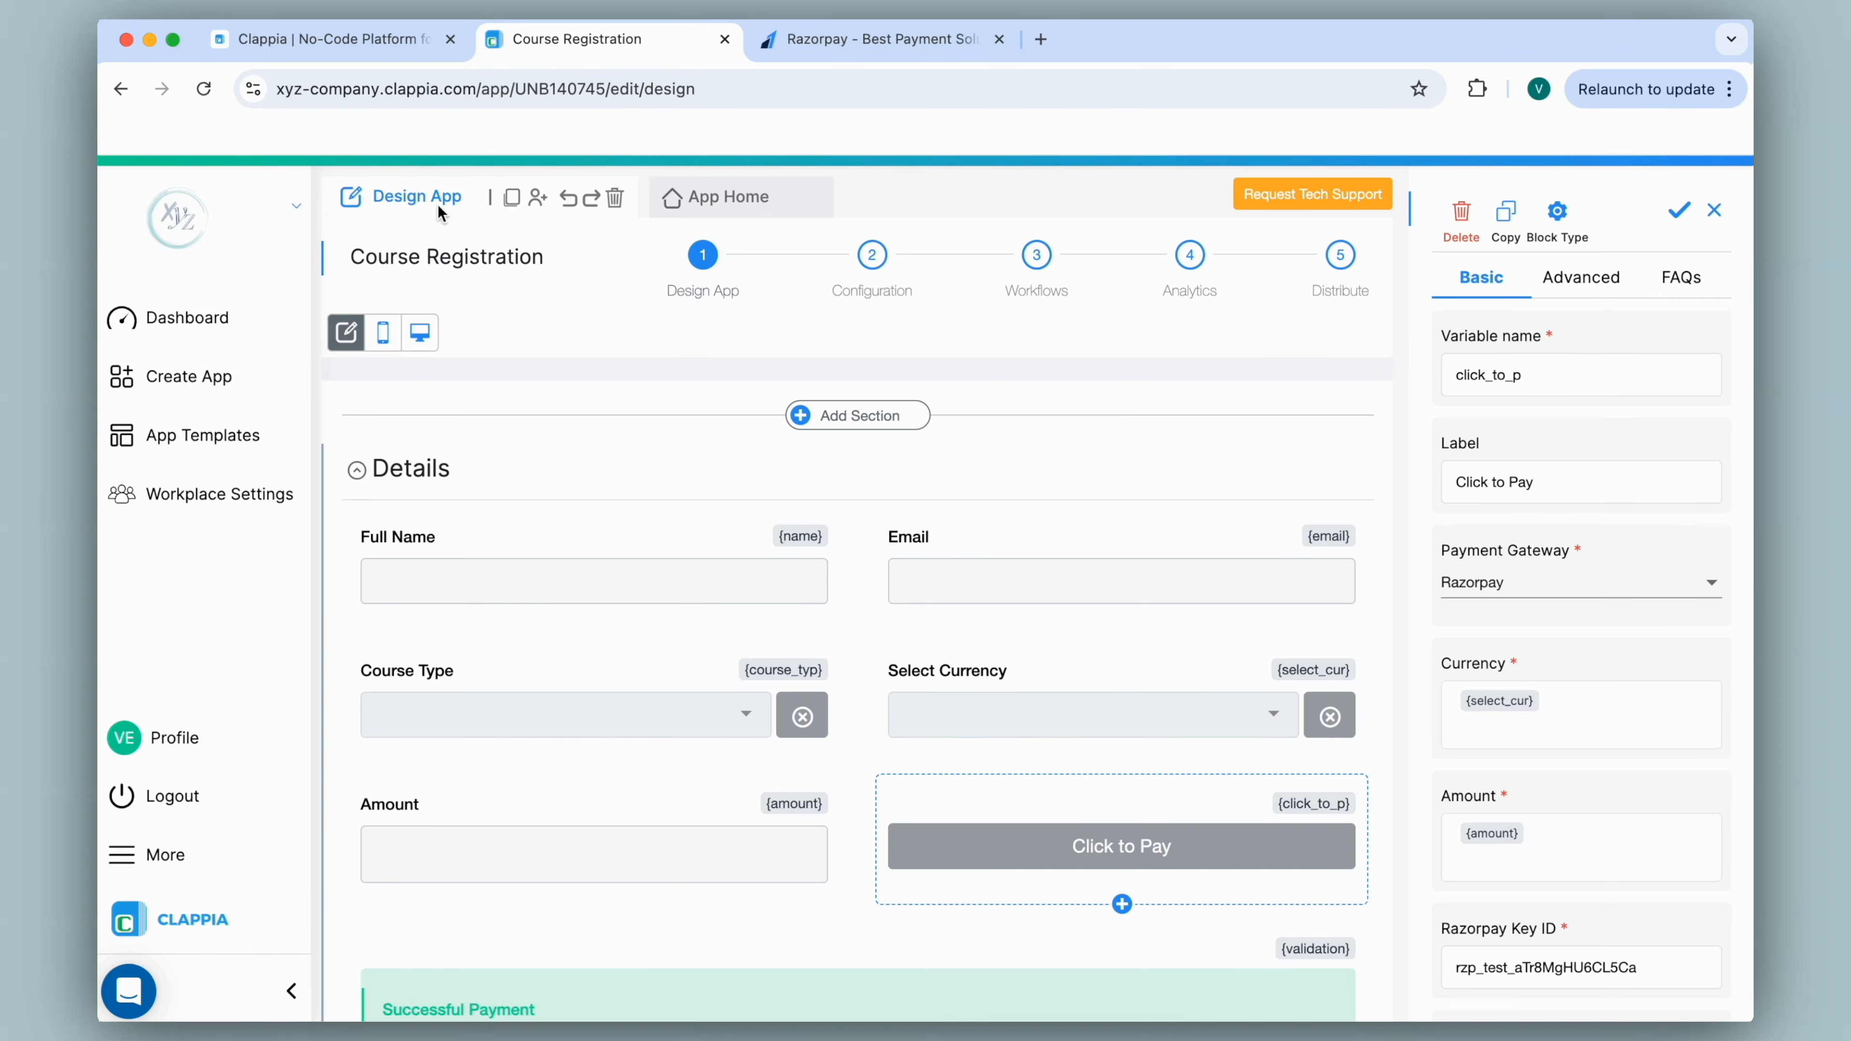